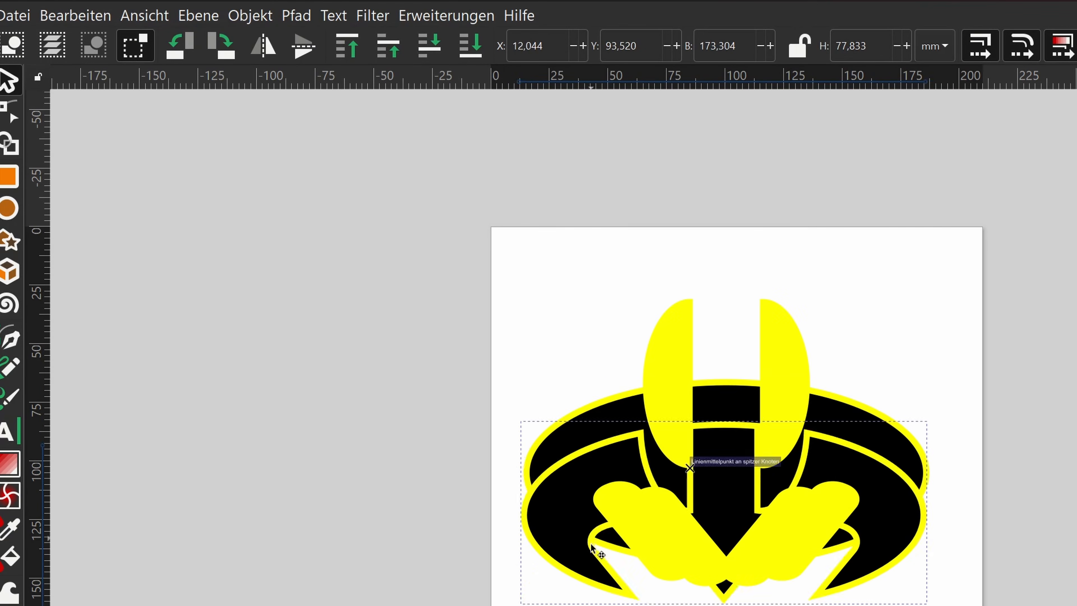
# Step: Move the cut-out bat silhouette below the layered logo and pull its head's upper edge down into a curve between the ears
pyautogui.moveTo(591, 547); pyautogui.dragTo(607, 605)
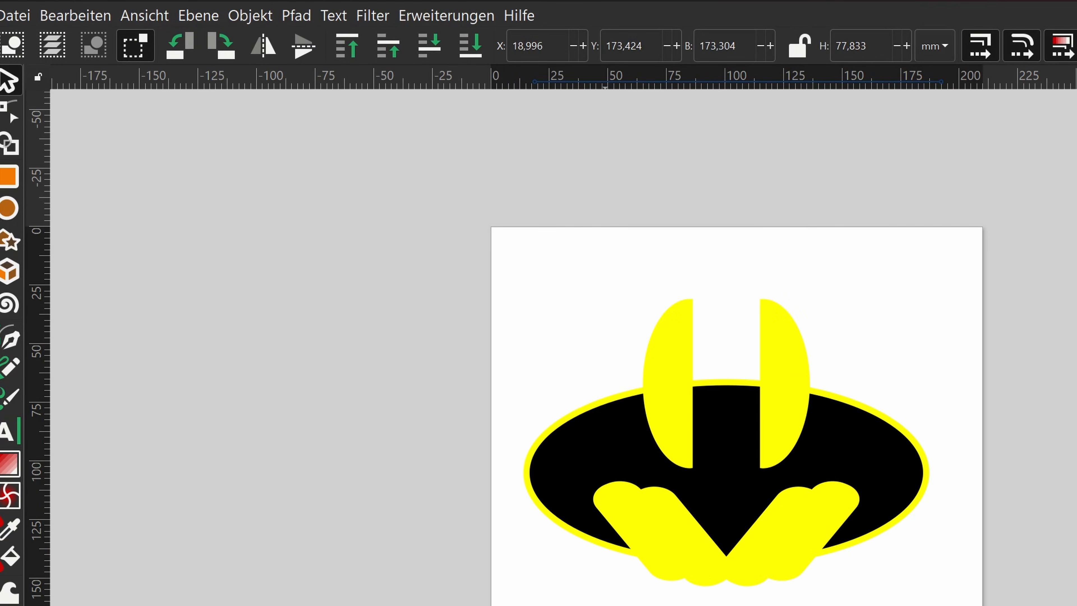
pyautogui.moveTo(723, 469); pyautogui.dragTo(714, 467)
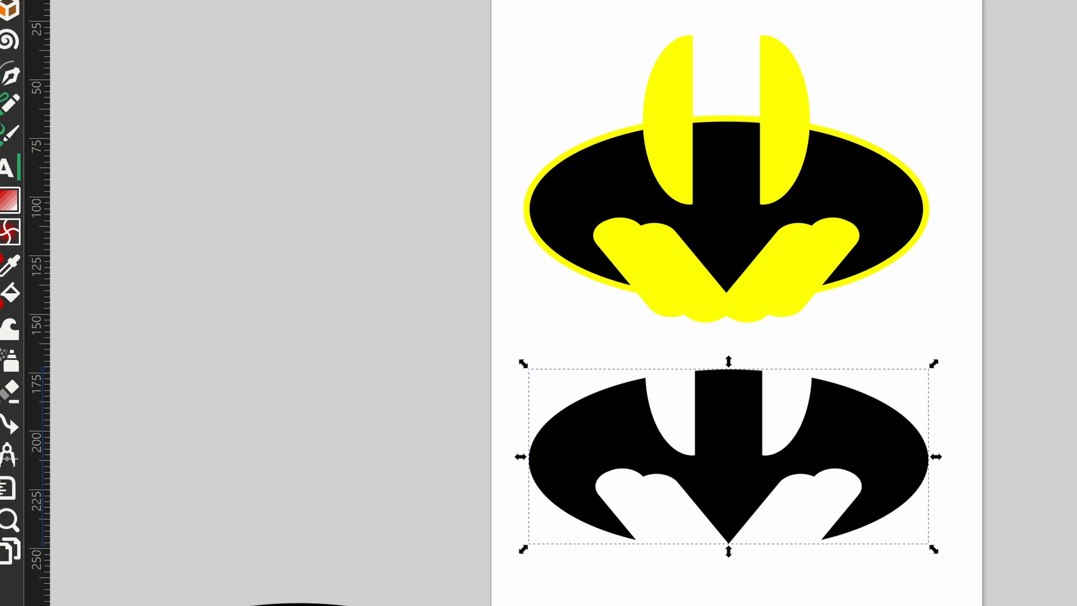
pyautogui.press('n')
pyautogui.moveTo(728, 369); pyautogui.dragTo(729, 410)
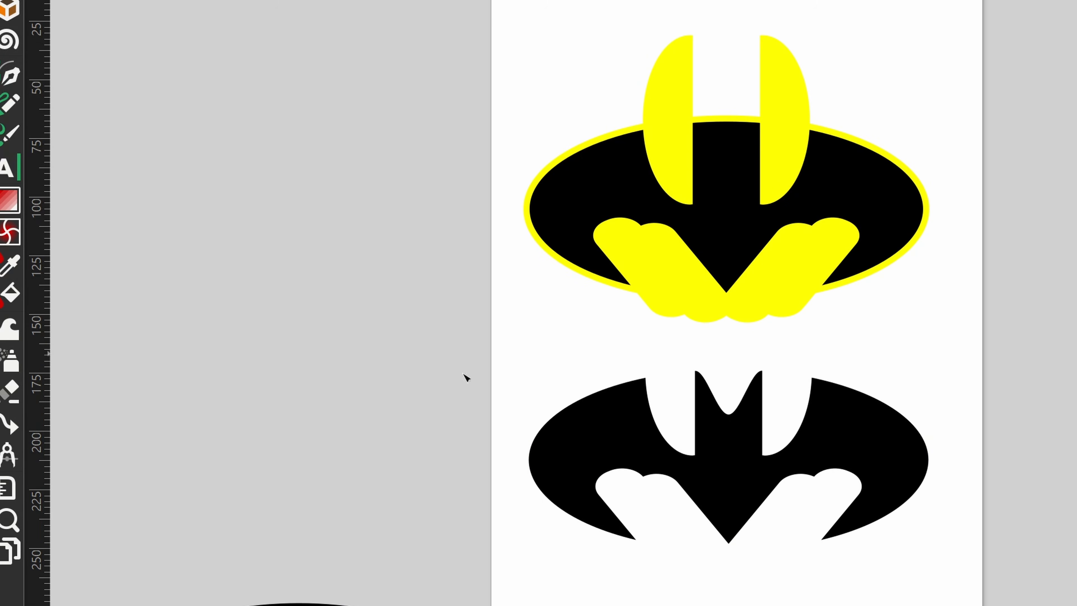
# Step: Select all the construction shapes of the layered yellow and black logo and move them away from the bat silhouette
pyautogui.moveTo(417, 16); pyautogui.dragTo(1076, 348)
pyautogui.moveTo(869, 204); pyautogui.dragTo(592, 37)
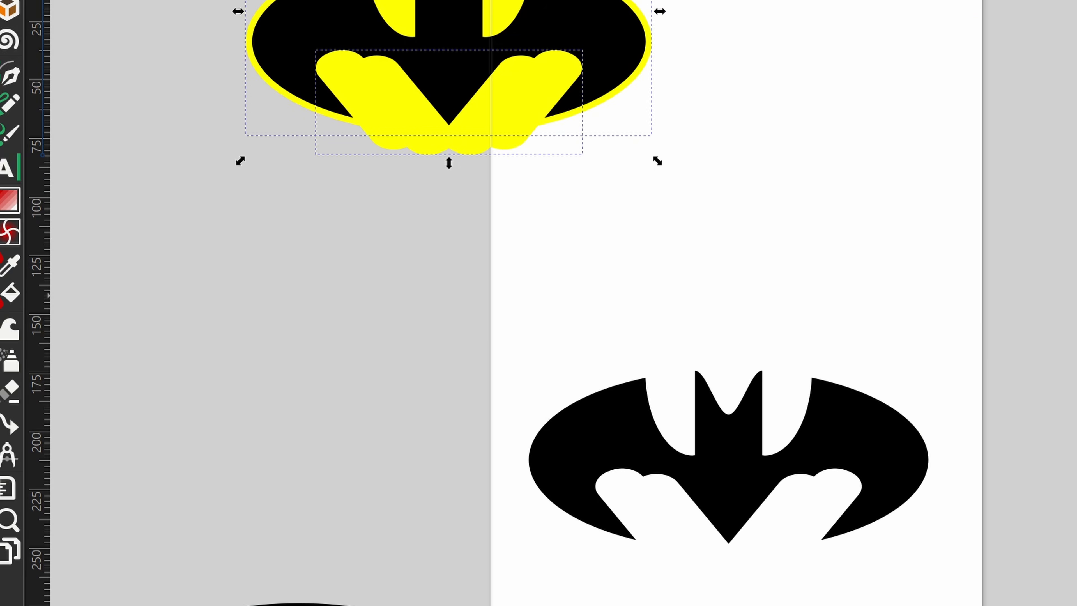
# Step: Draw a large yellow ellipse behind the bat silhouette and centre the silhouette on it horizontally and vertically
pyautogui.press('e')
pyautogui.moveTo(409, 327)
pyautogui.mouseDown()
pyautogui.moveTo(982, 558)
pyautogui.moveTo(982, 580)
pyautogui.mouseUp()
pyautogui.press('End')
pyautogui.press('s')
pyautogui.keyDown('shift'); pyautogui.click(588, 463); pyautogui.keyUp('shift')
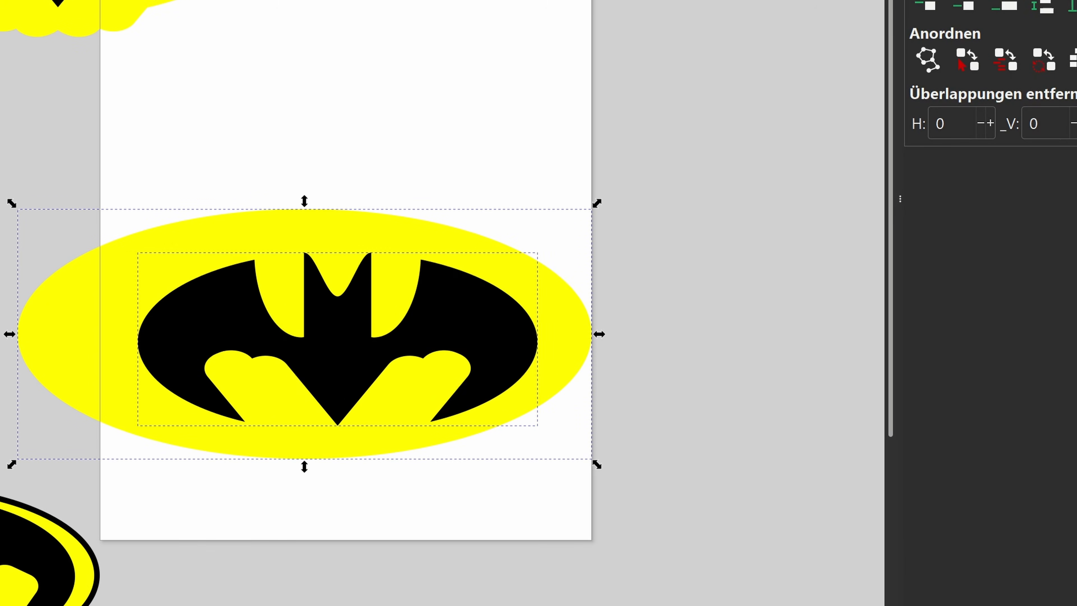
pyautogui.hotkey('ctrl', 'alt', 't')
pyautogui.hotkey('ctrl', 'alt', 'h')
pyautogui.press('Escape')
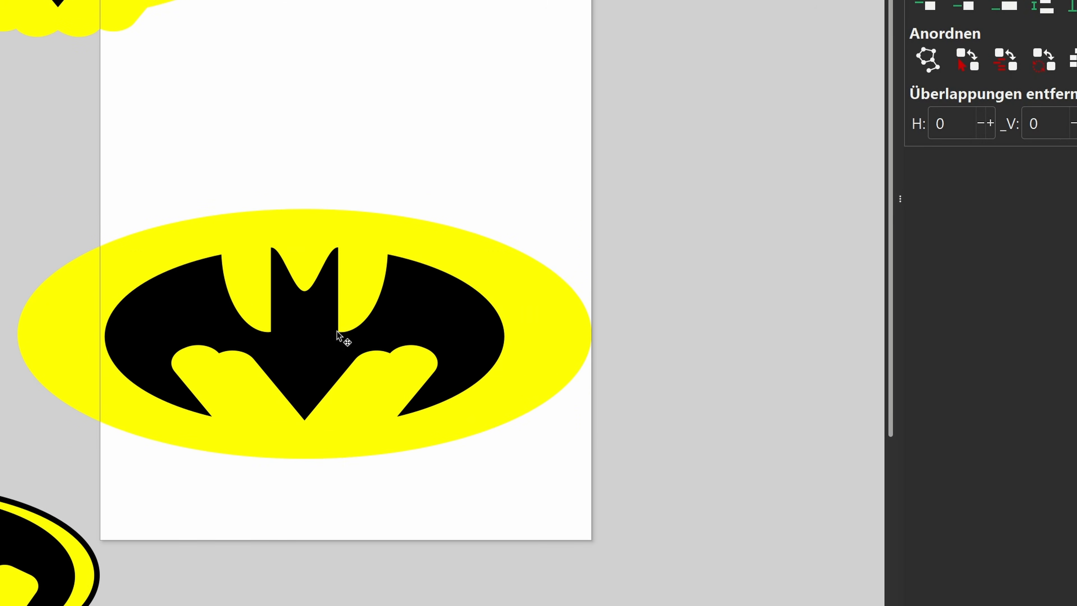
# Step: Give the yellow ellipse a black outline and scale it down slightly from its corner
pyautogui.click(112, 258)
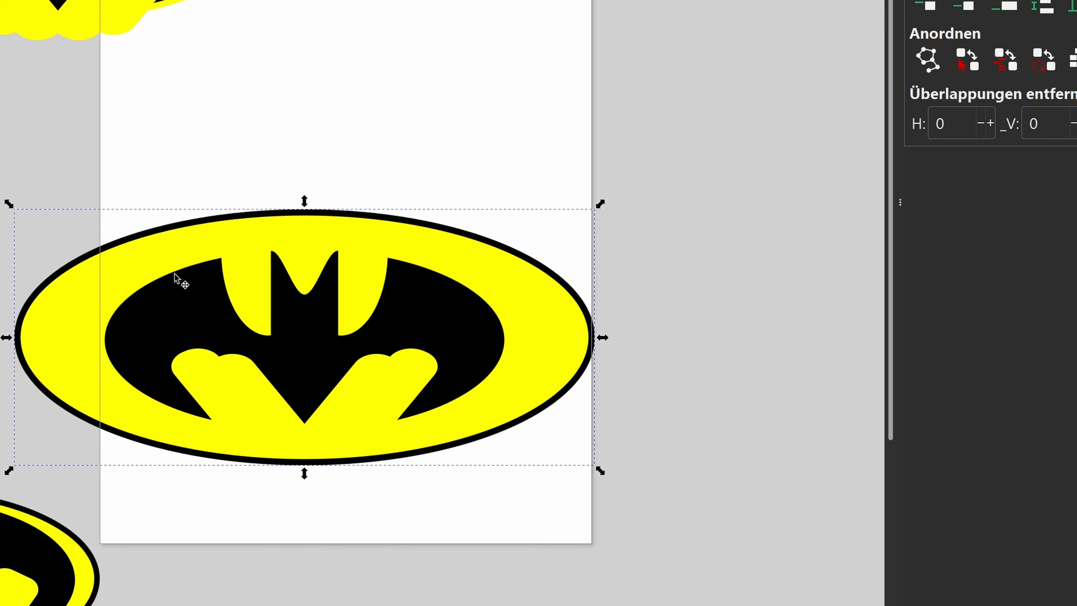
pyautogui.moveTo(11, 207); pyautogui.dragTo(36, 234)
pyautogui.press('Escape')
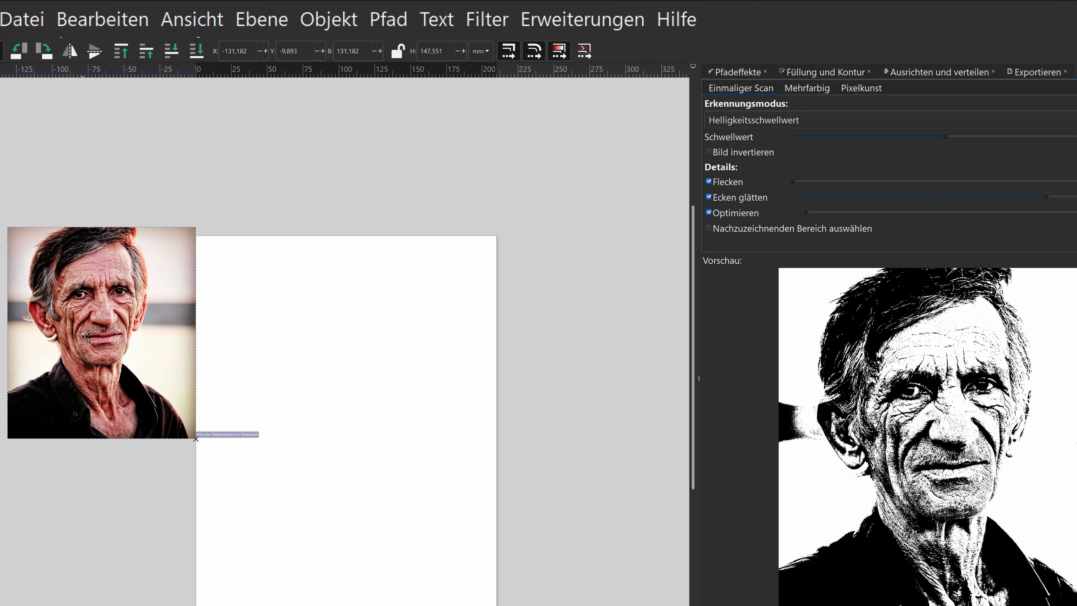
# Step: Place the portrait photo beside the page with its Y position at 0 and open bitmap tracing for it
pyautogui.moveTo(86, 306); pyautogui.dragTo(87, 312)
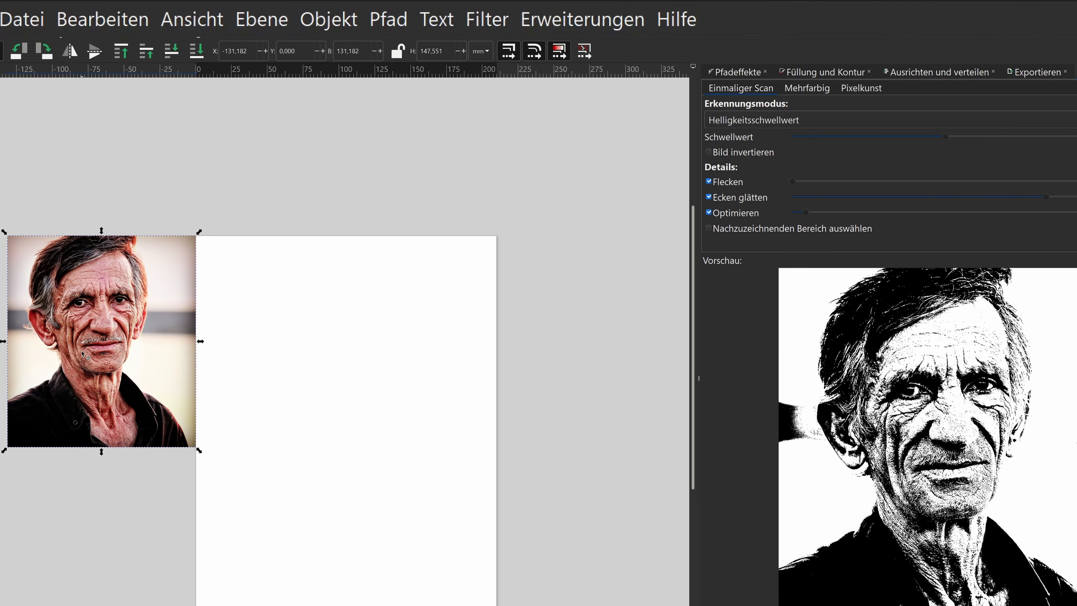
pyautogui.click(387, 19)
pyautogui.click(121, 82)
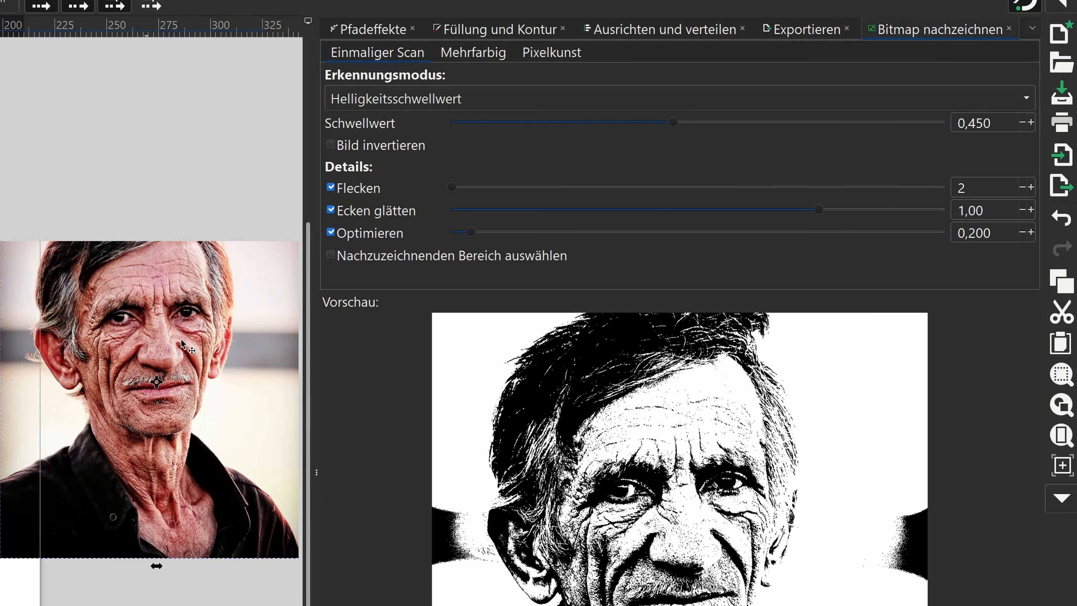
# Step: Trace the portrait as a single scan with Helligkeitsschwellwert detection, an adjusted threshold and live preview updating
pyautogui.click(1027, 99)
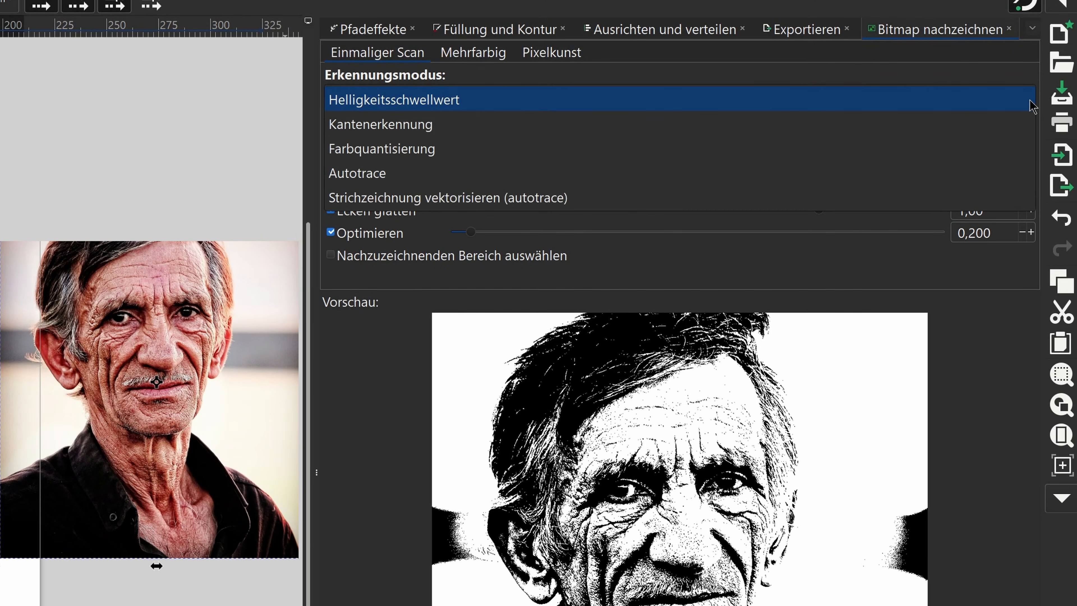
pyautogui.click(1029, 102)
pyautogui.click(659, 122)
pyautogui.moveTo(654, 152); pyautogui.dragTo(696, 162)
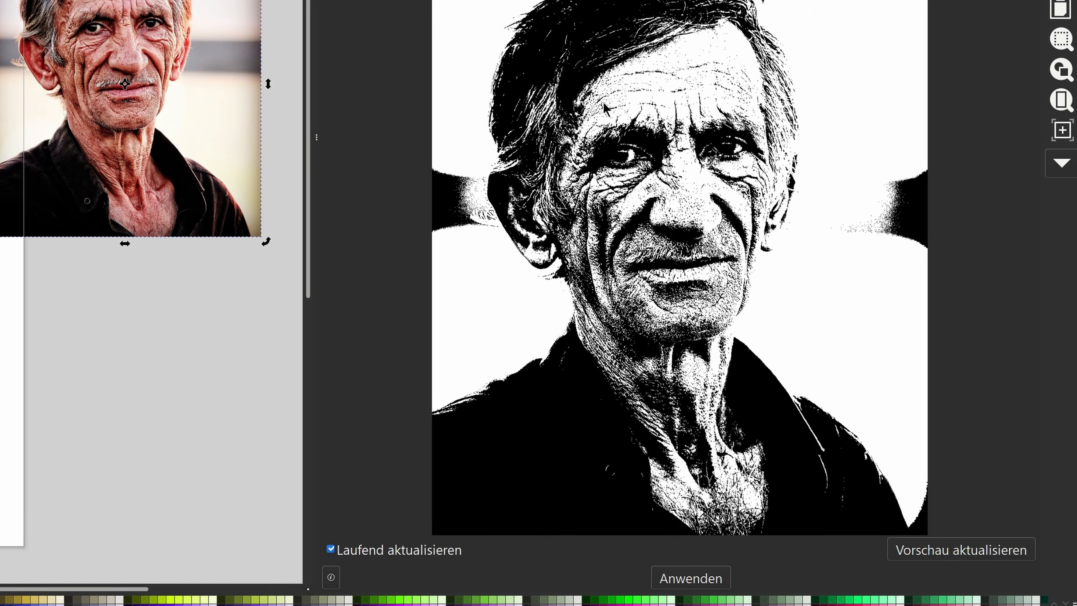
pyautogui.click(332, 550)
pyautogui.click(332, 550)
pyautogui.moveTo(173, 151); pyautogui.dragTo(172, 292)
pyautogui.click(690, 578)
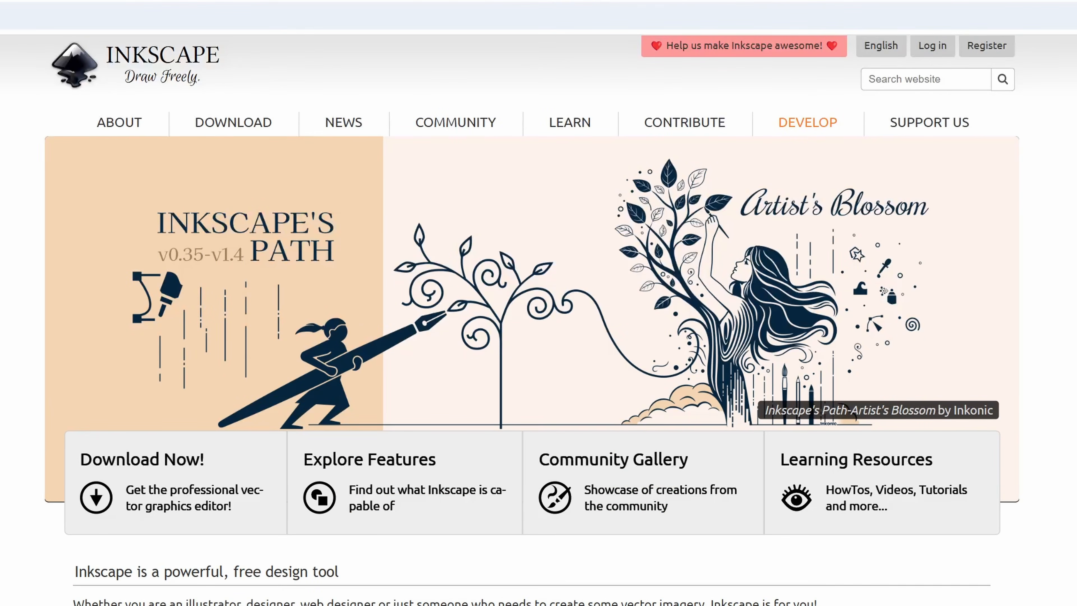
# Step: Switch the Inkscape website to Deutsch and open its download page
pyautogui.moveTo(886, 41)
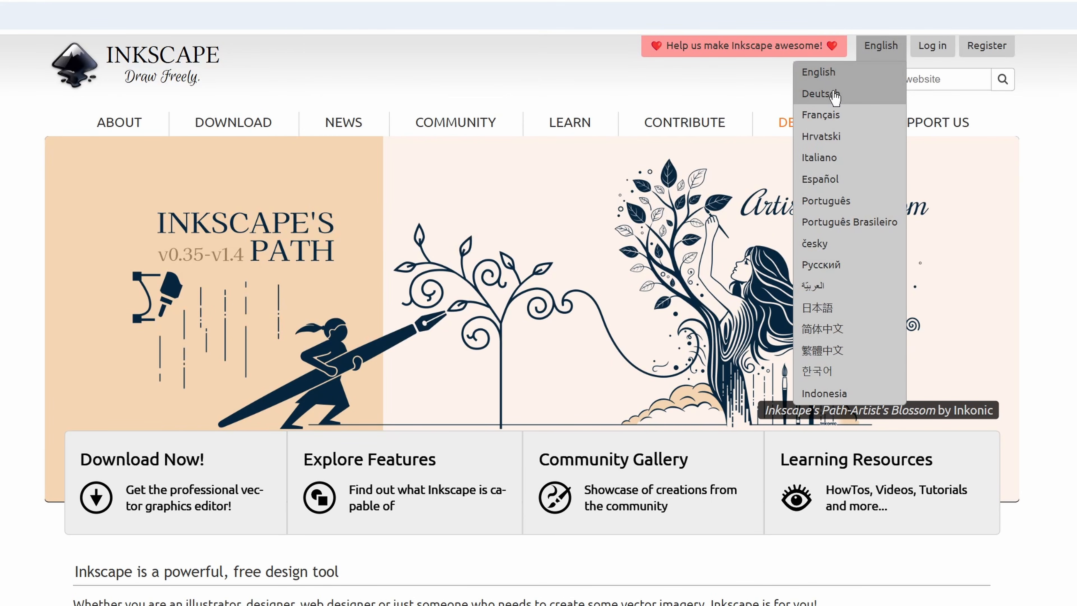
pyautogui.click(820, 93)
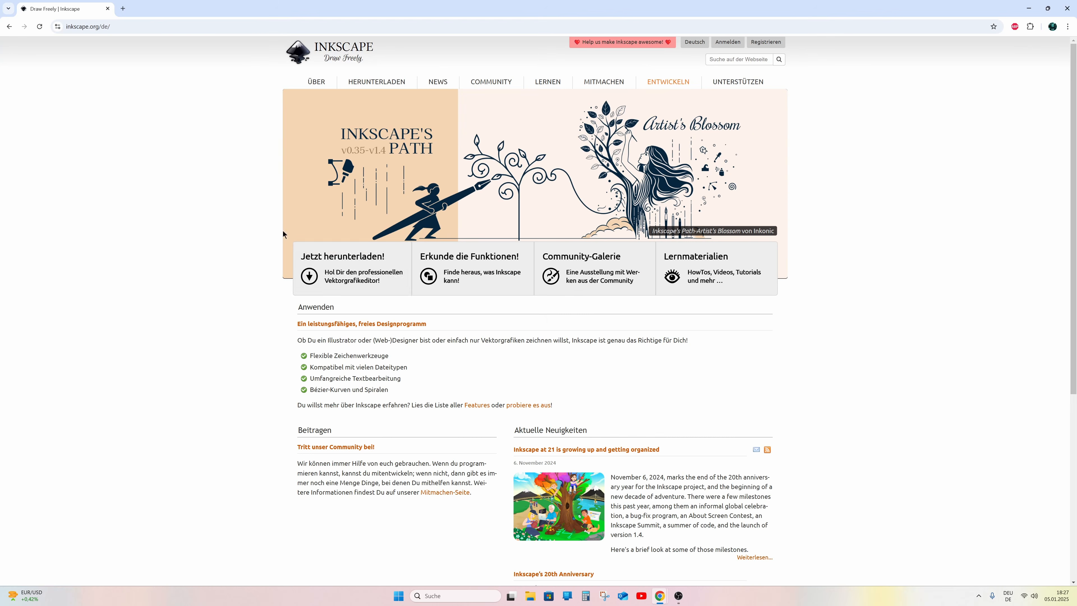
pyautogui.click(343, 267)
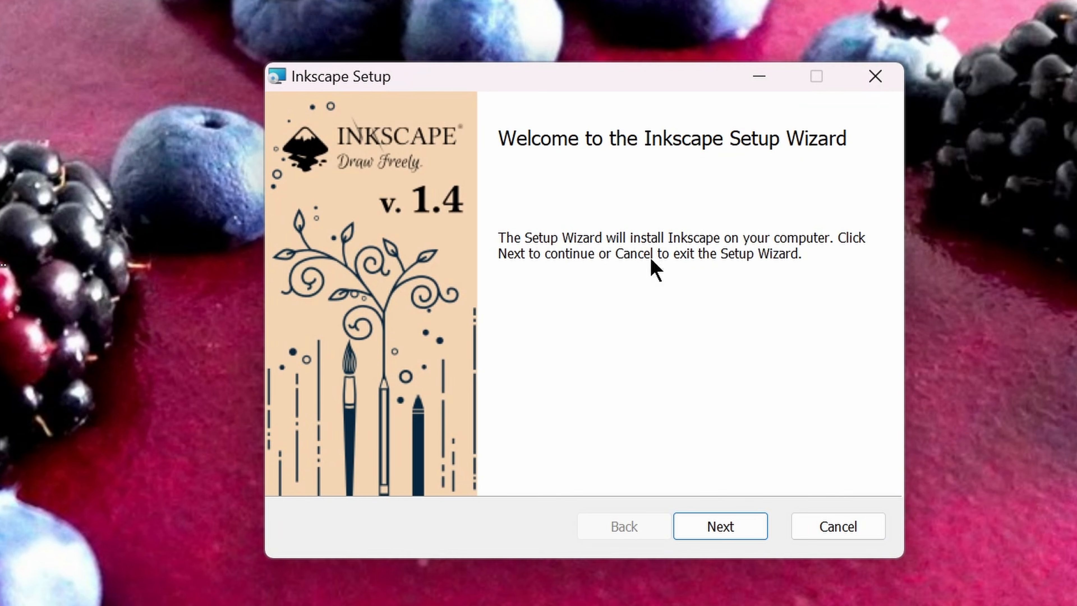
# Step: Install Inkscape 1.4 by going through the setup wizard with its default choices and finish it
pyautogui.click(740, 539)
pyautogui.click(740, 539)
pyautogui.click(739, 539)
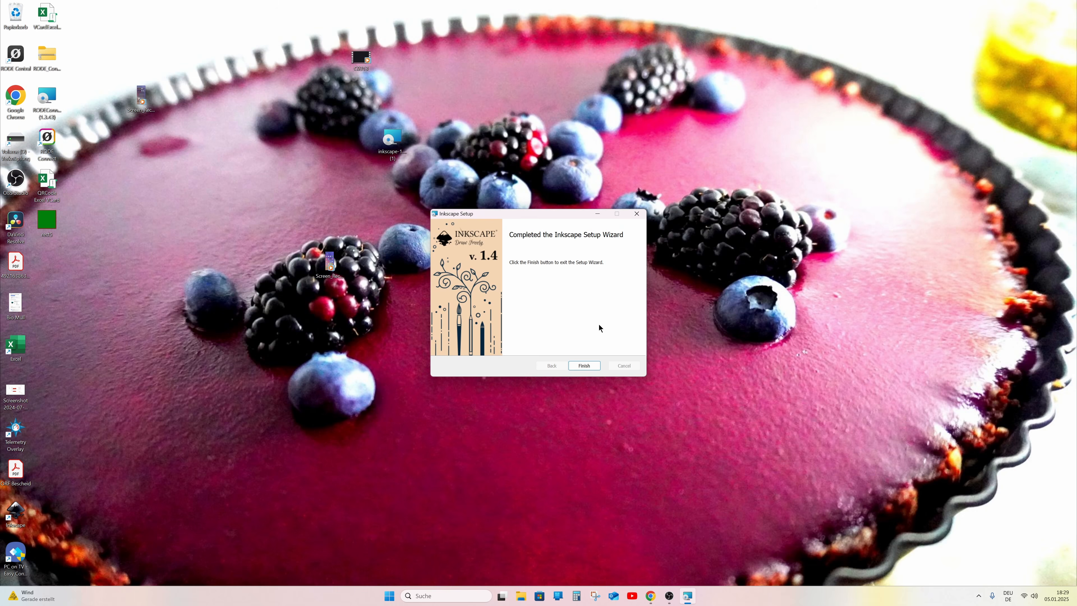
pyautogui.click(584, 366)
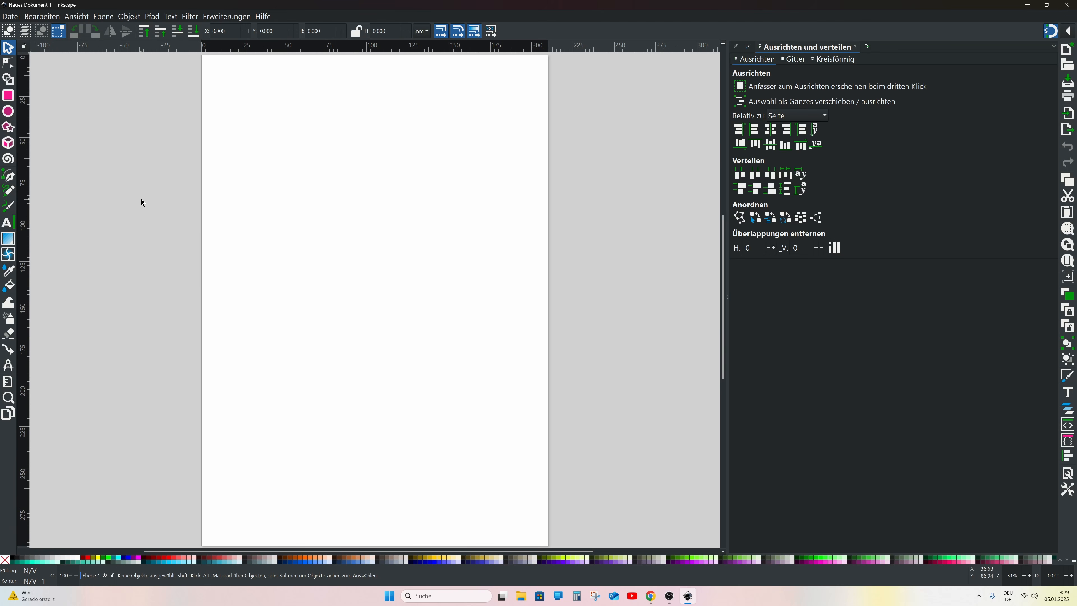
# Step: Open the document settings and add a rectangular grid to the new document
pyautogui.click(12, 18)
pyautogui.click(33, 219)
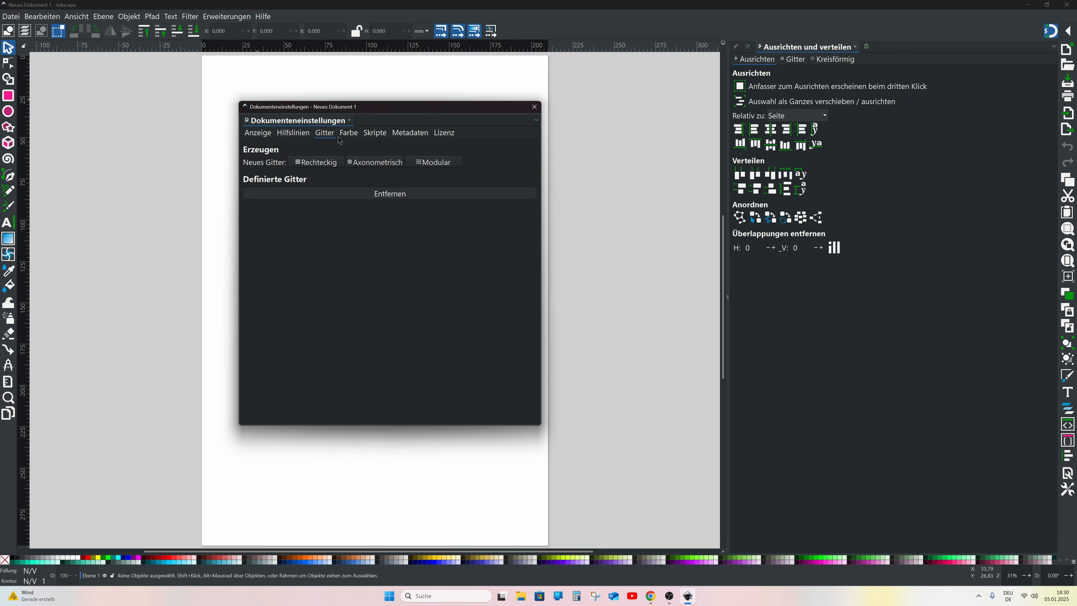
pyautogui.click(303, 168)
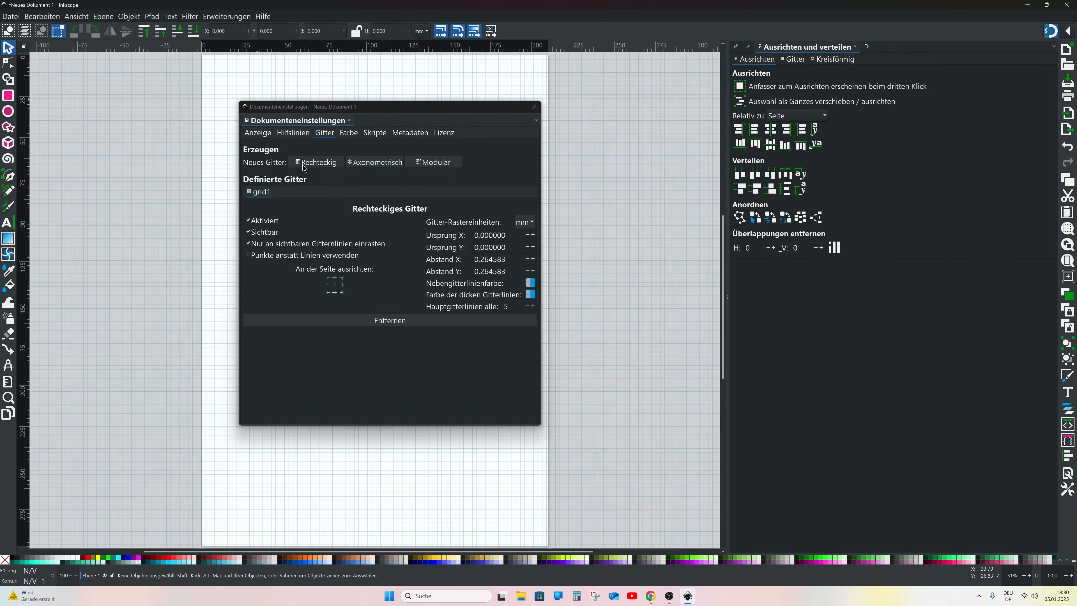
pyautogui.click(315, 163)
pyautogui.click(374, 322)
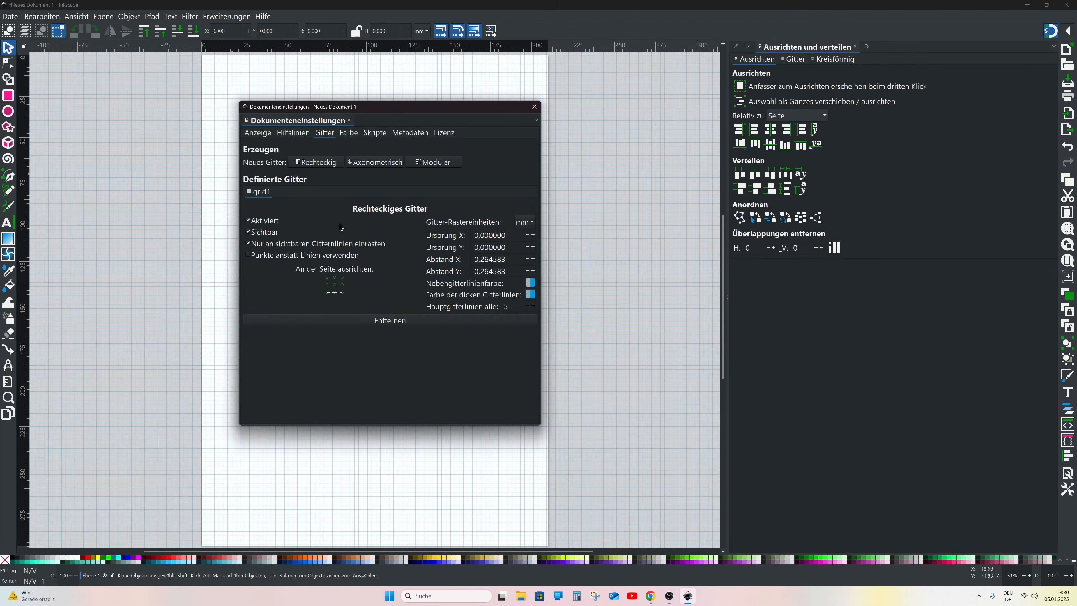
# Step: Try an axonometric grid, remove it along with the rectangular grid and close the document settings
pyautogui.click(364, 164)
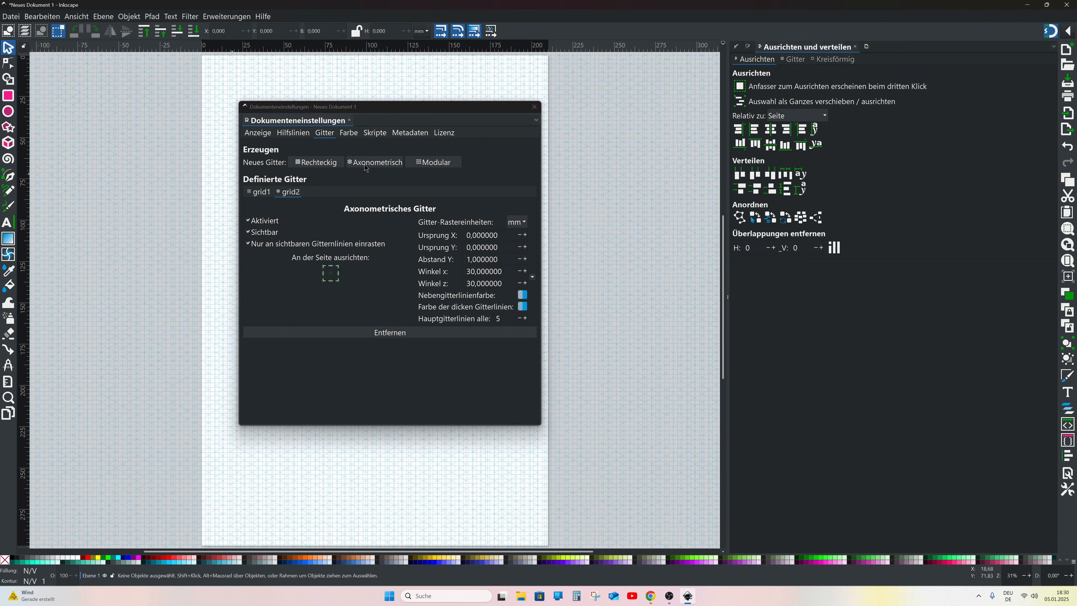
pyautogui.click(380, 333)
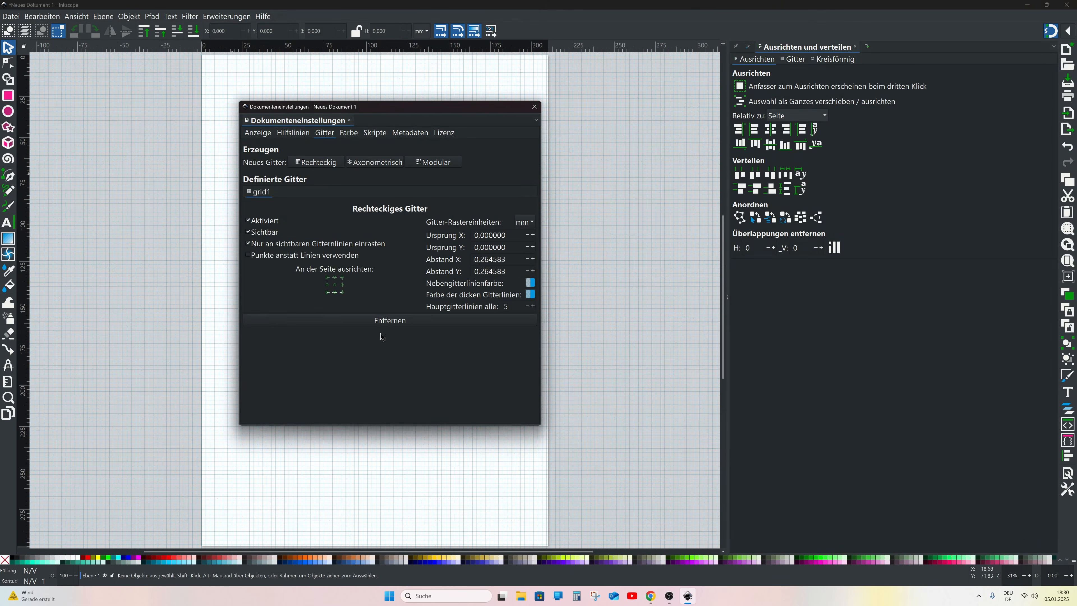
pyautogui.click(381, 319)
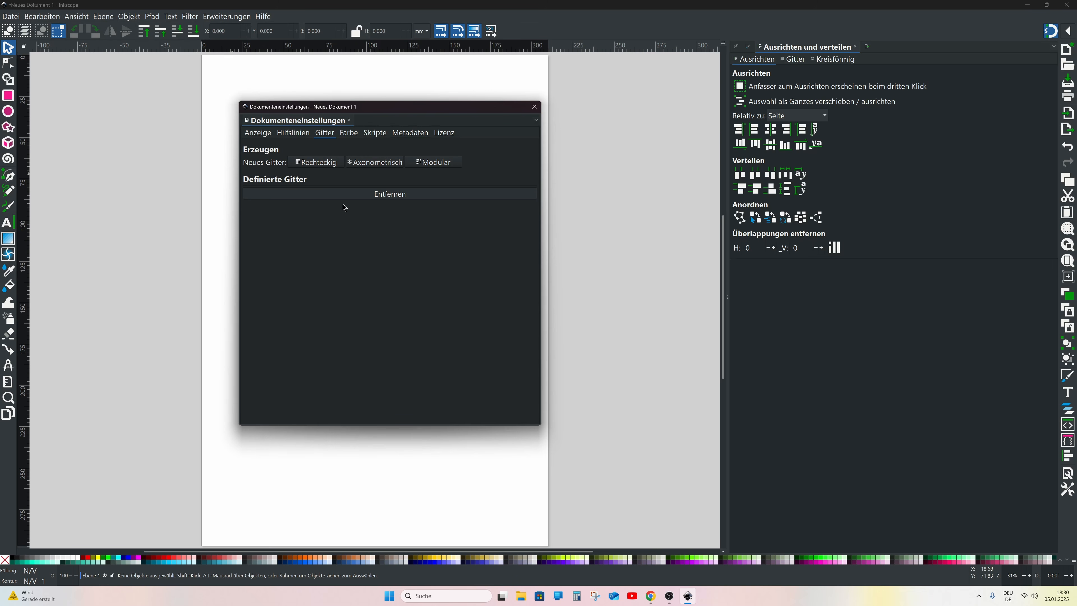
pyautogui.click(534, 109)
# Step: Open the Thema settings of the user interface in the program preferences
pyautogui.click(43, 17)
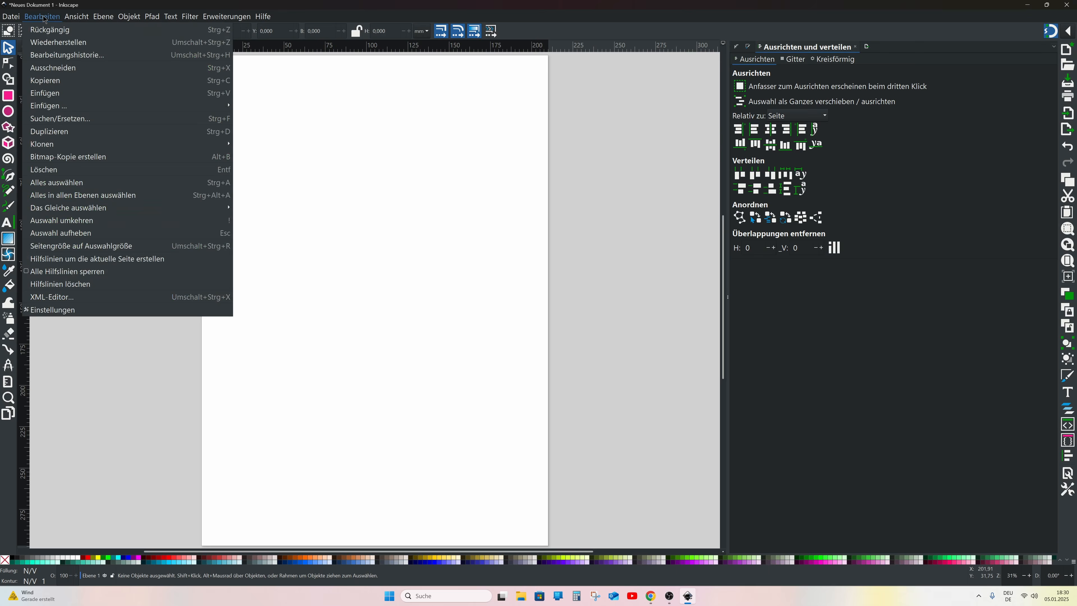
pyautogui.click(47, 312)
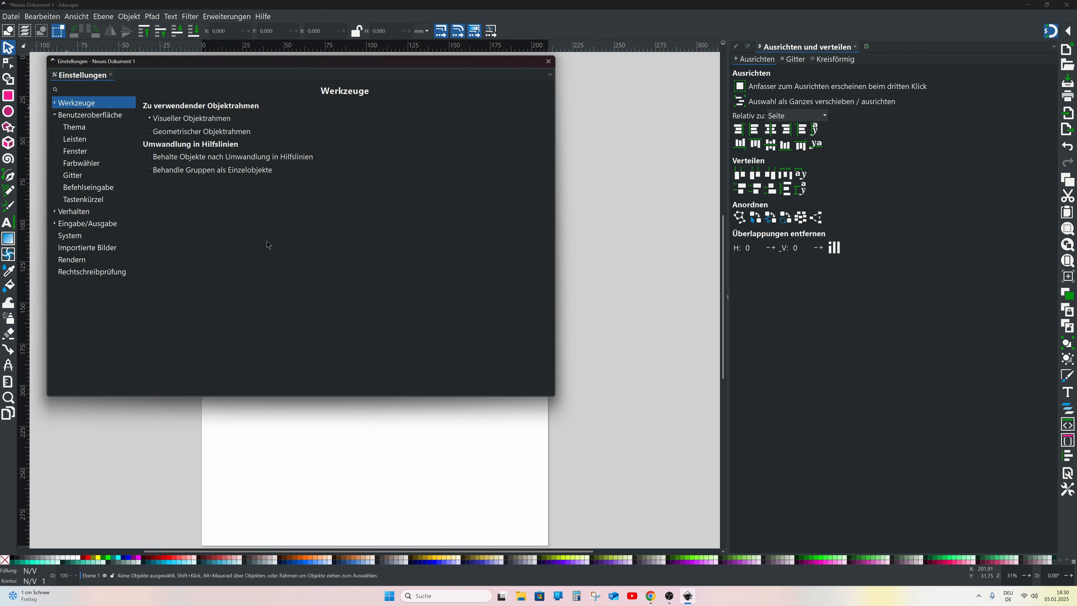
pyautogui.click(91, 119)
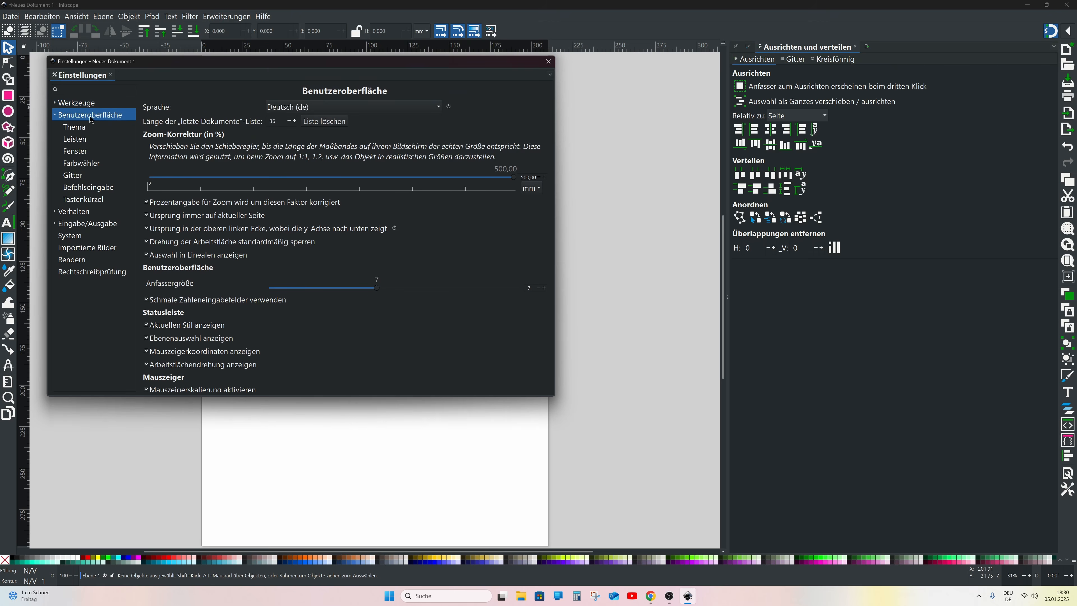
pyautogui.click(74, 129)
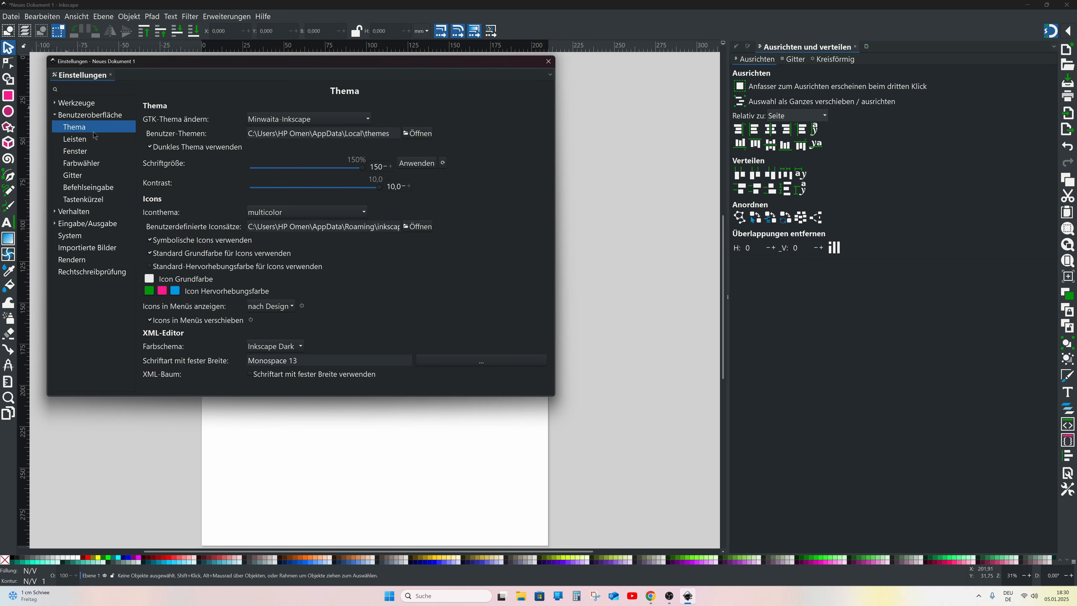
# Step: Try the GTK themes HighContrast, HighContrastInverse, Minwaita-Inkscape and win32 one after another
pyautogui.click(365, 118)
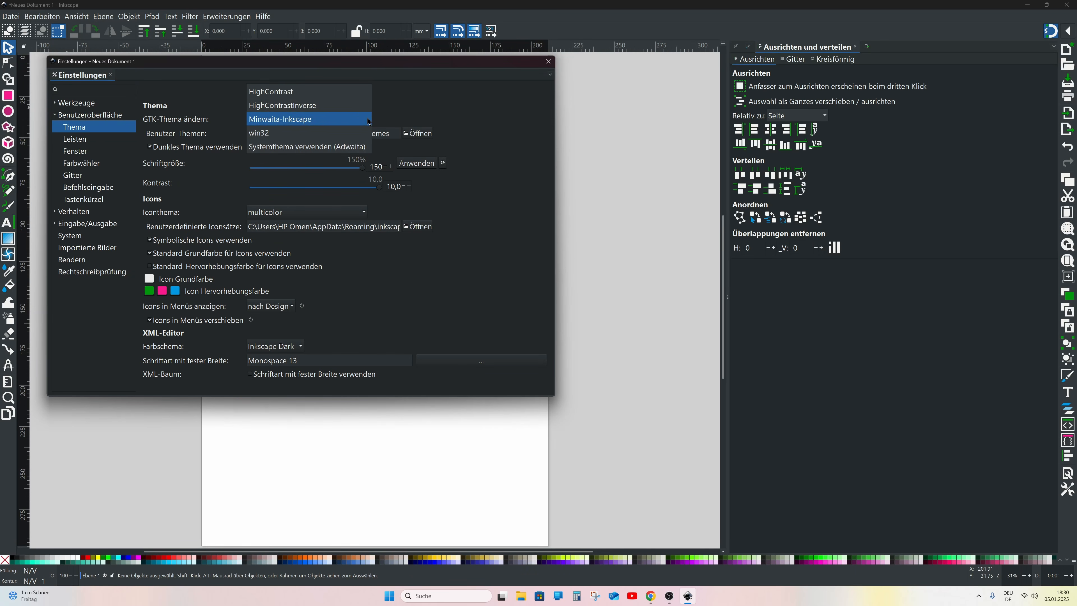
pyautogui.click(269, 92)
pyautogui.click(371, 120)
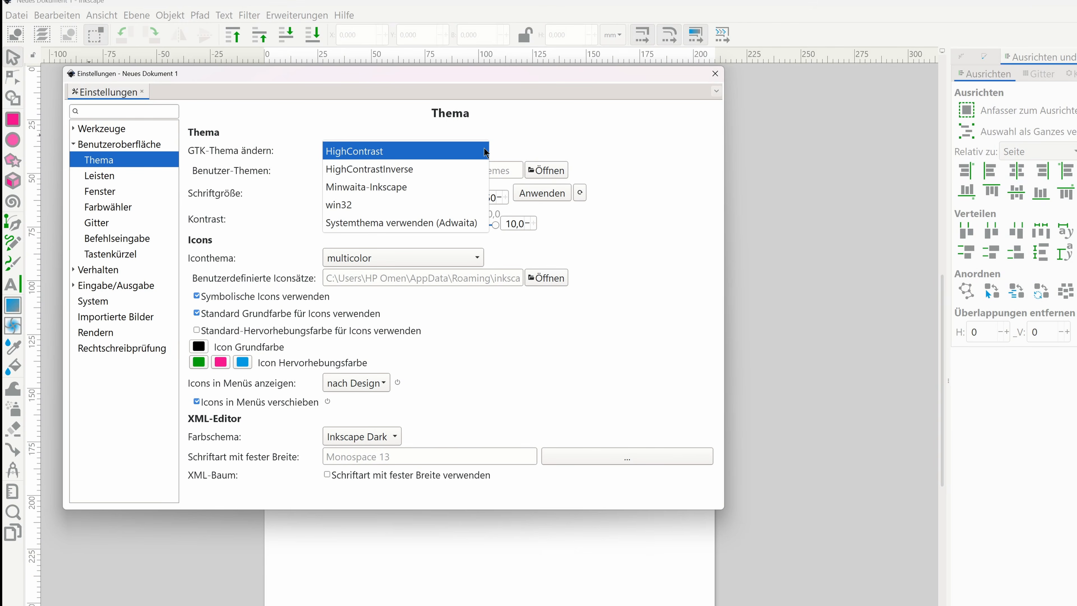
pyautogui.click(441, 169)
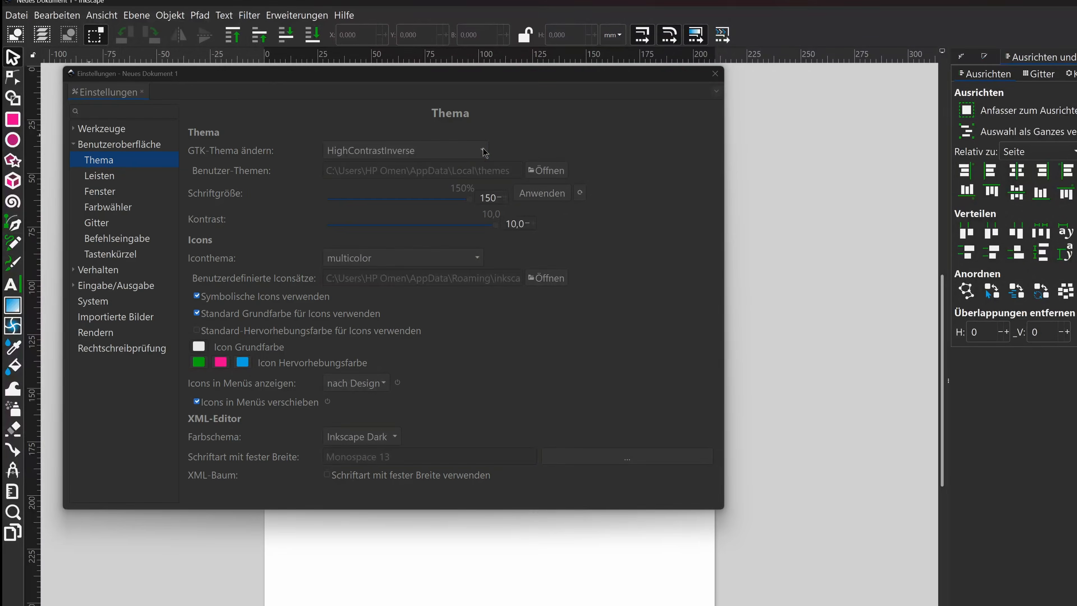
pyautogui.click(433, 151)
pyautogui.click(432, 174)
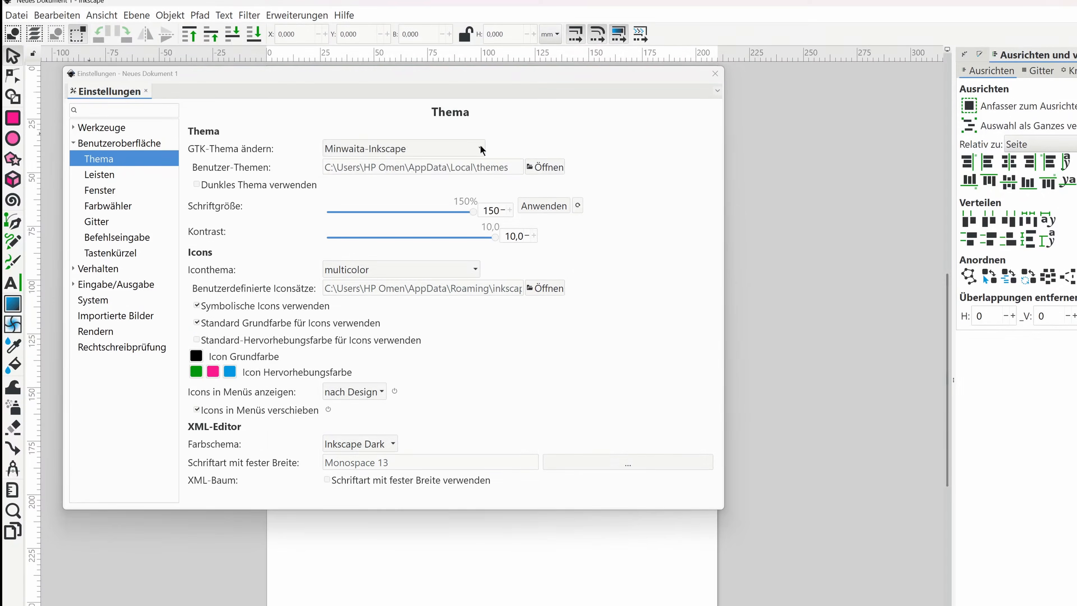
pyautogui.click(462, 151)
pyautogui.click(420, 170)
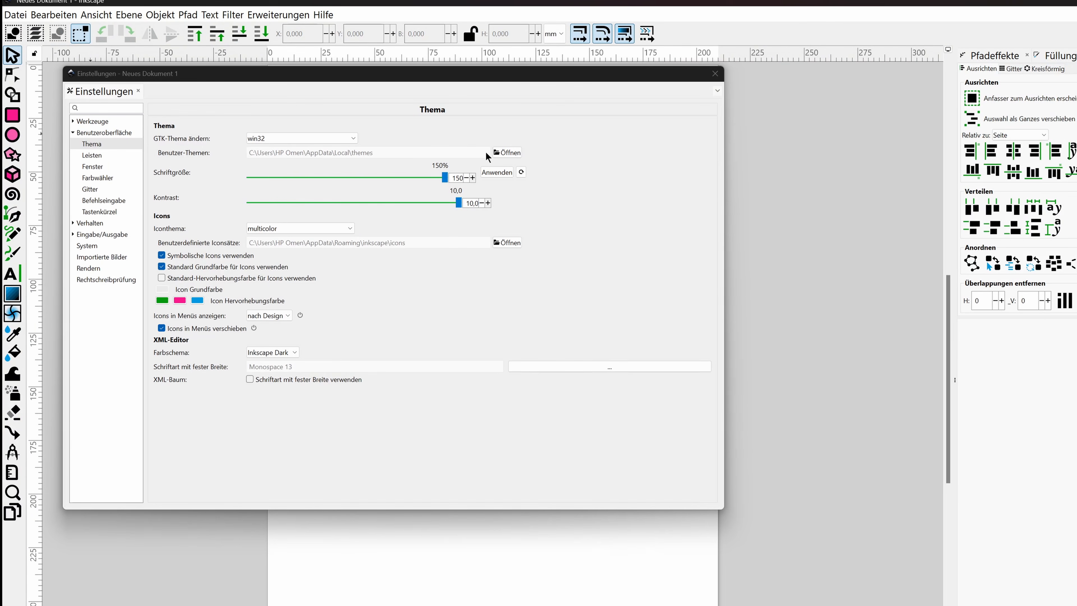
# Step: Set the GTK theme to the system theme (Adwaita)
pyautogui.click(354, 138)
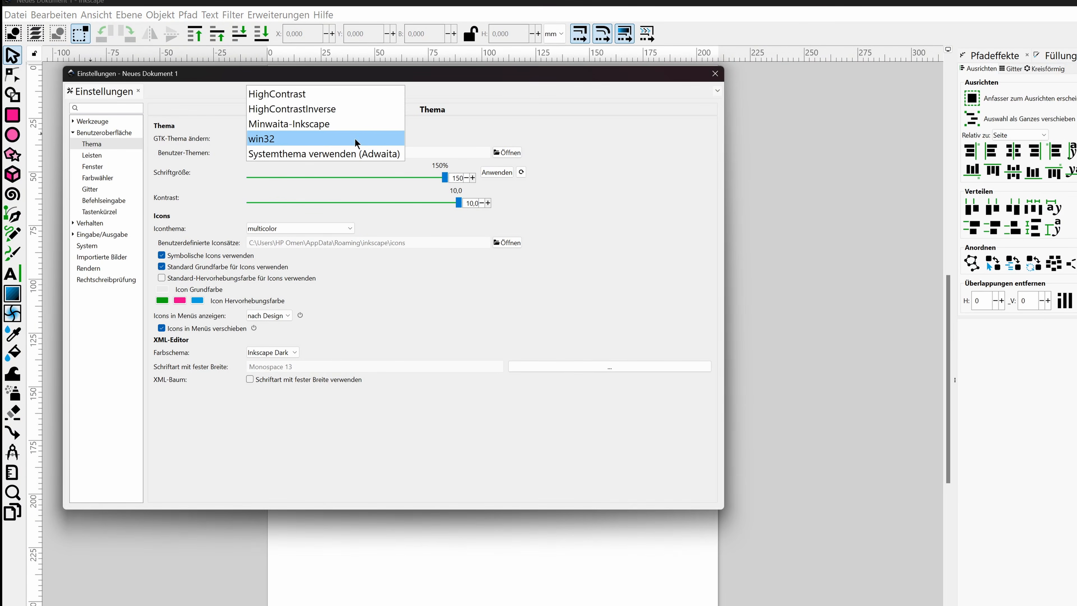
pyautogui.click(348, 153)
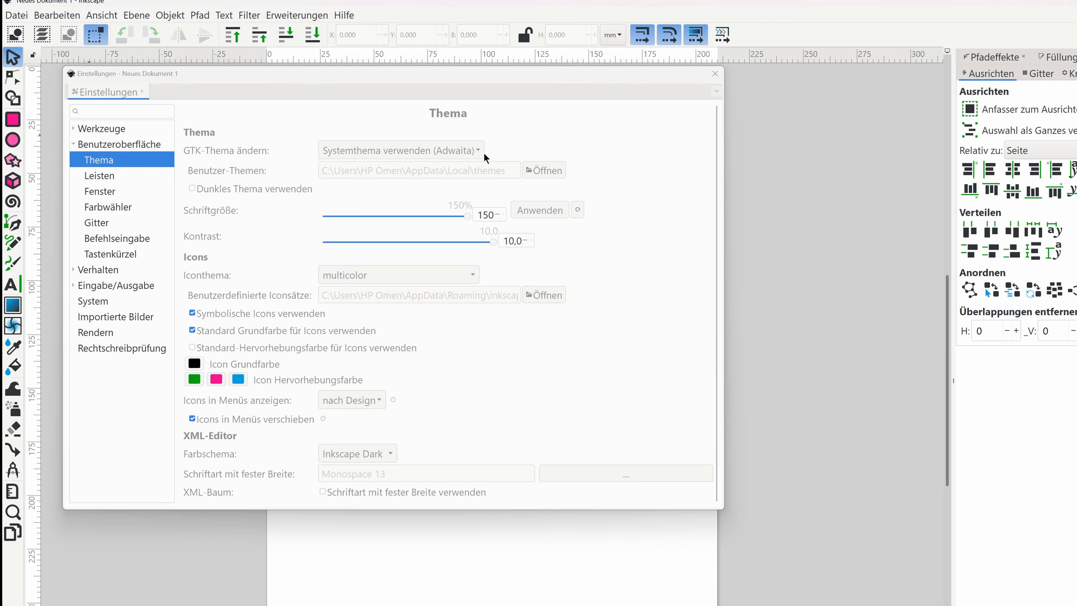
# Step: Set the GTK theme to HighContrastInverse with a font size of 150% and a contrast of 10,0
pyautogui.click(479, 149)
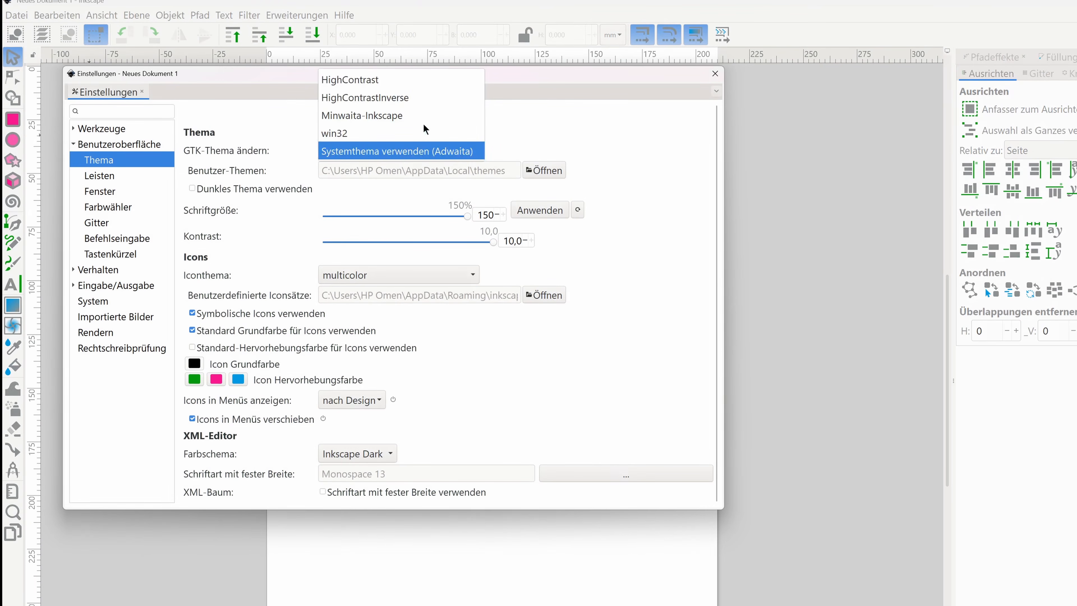
pyautogui.click(404, 102)
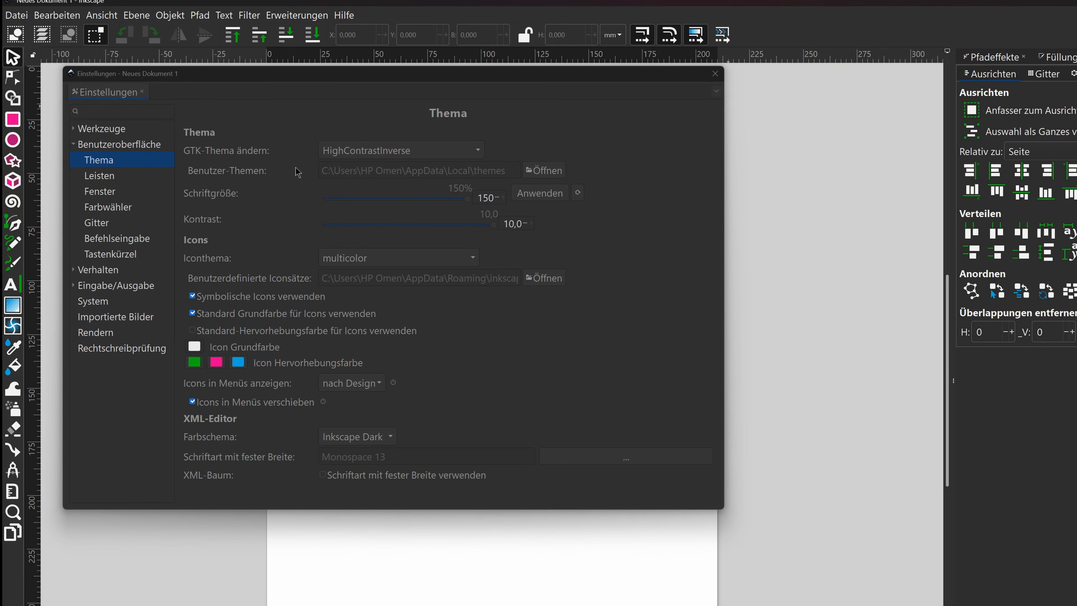
pyautogui.click(467, 199)
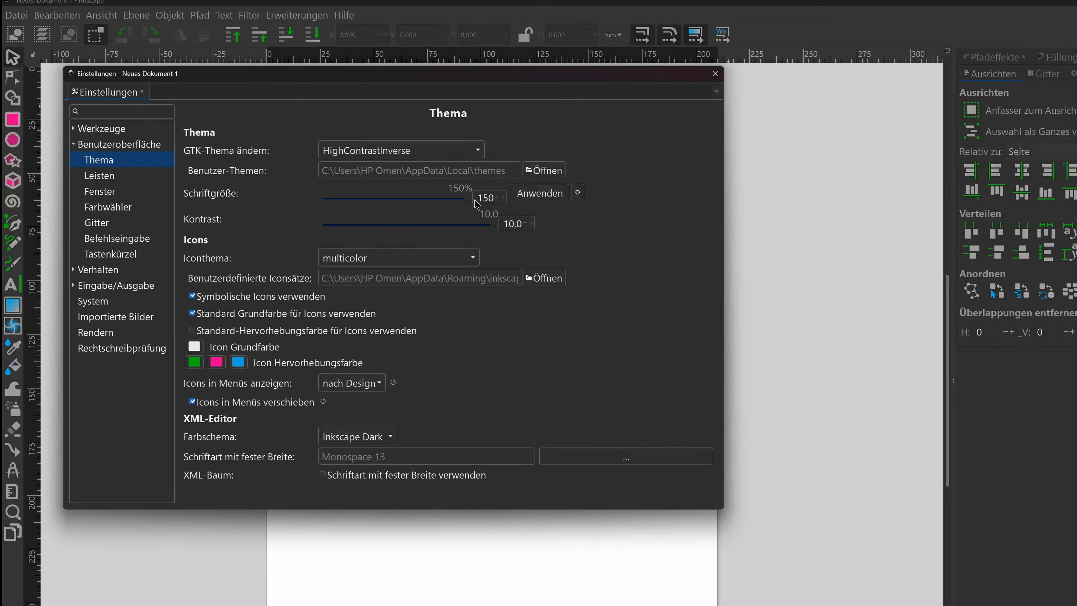
pyautogui.moveTo(470, 200); pyautogui.dragTo(523, 239)
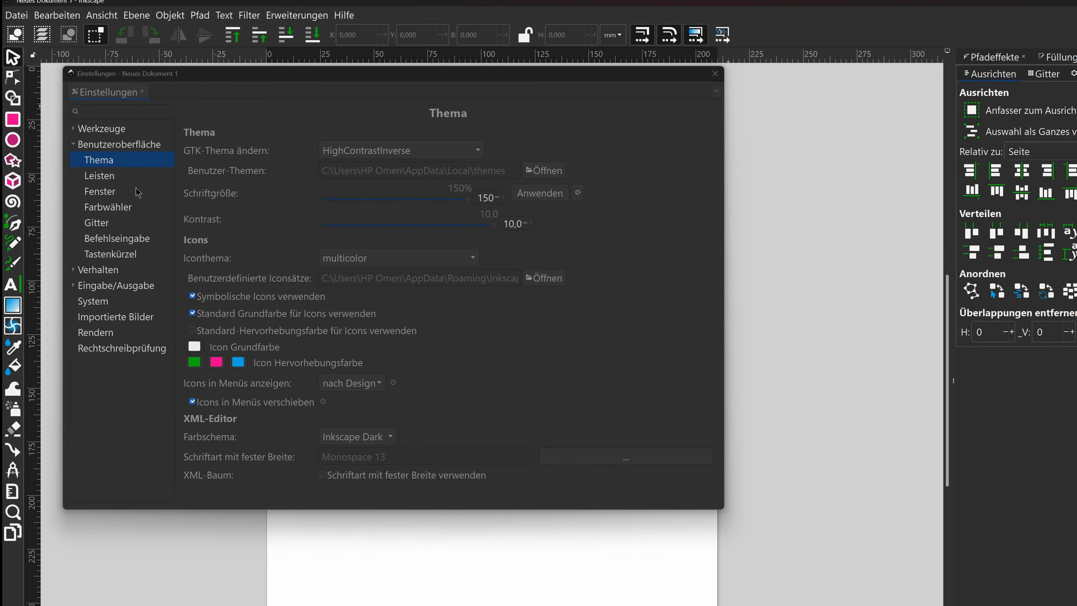
# Step: Open the Leisten settings of the user interface and try hiding and restoring the selection tool in the toolbar
pyautogui.click(114, 180)
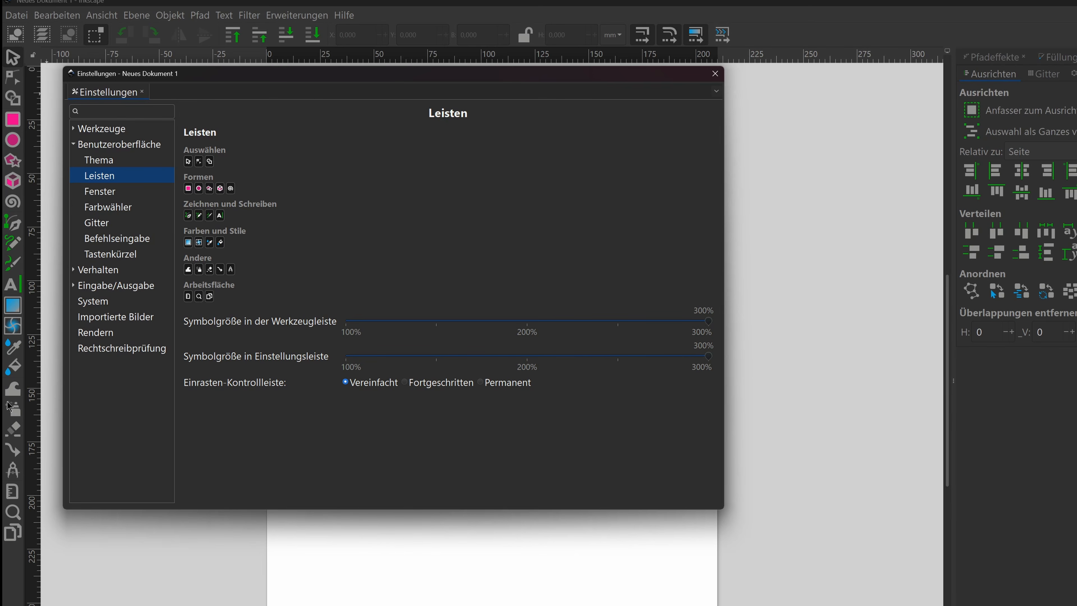
pyautogui.click(189, 162)
pyautogui.click(188, 162)
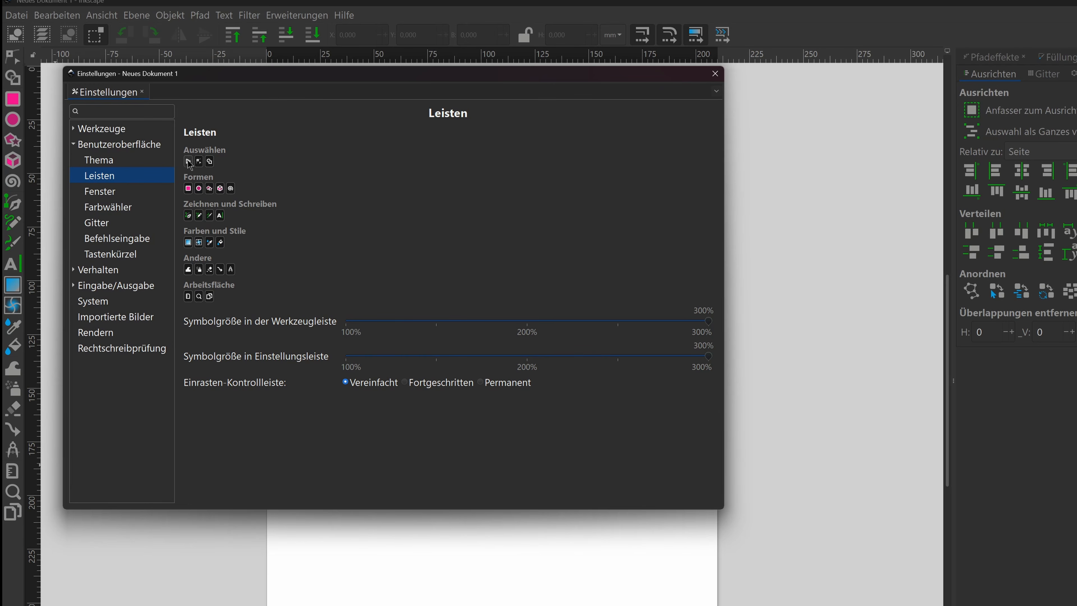
pyautogui.click(198, 162)
# Step: Try a toolbar icon size of 200%, then return it to 300% and keep the settings bar icons at 300%
pyautogui.moveTo(708, 321); pyautogui.dragTo(511, 336)
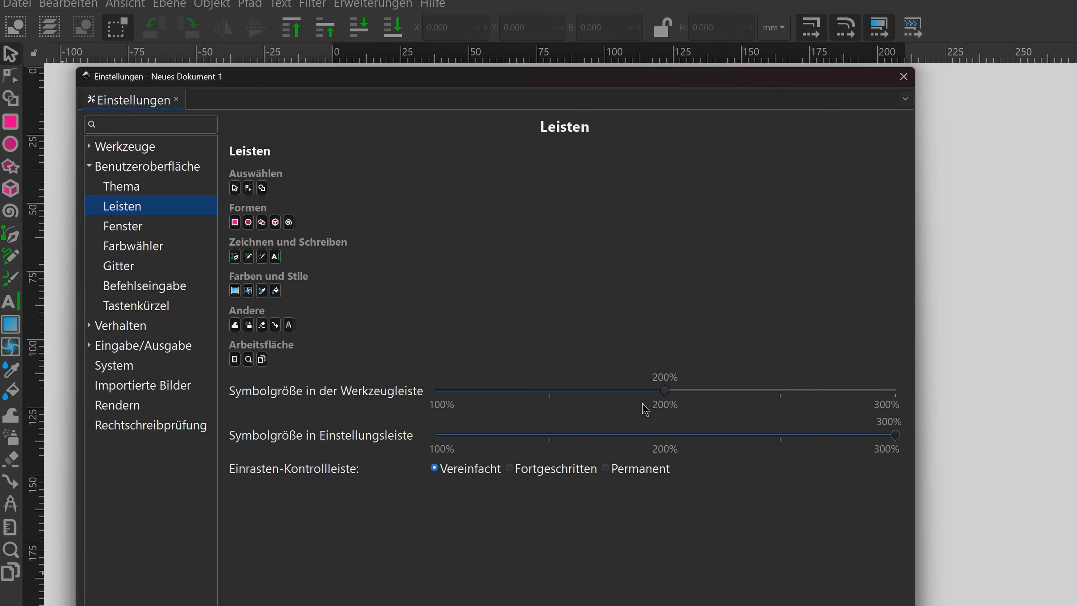
pyautogui.moveTo(643, 404); pyautogui.dragTo(922, 398)
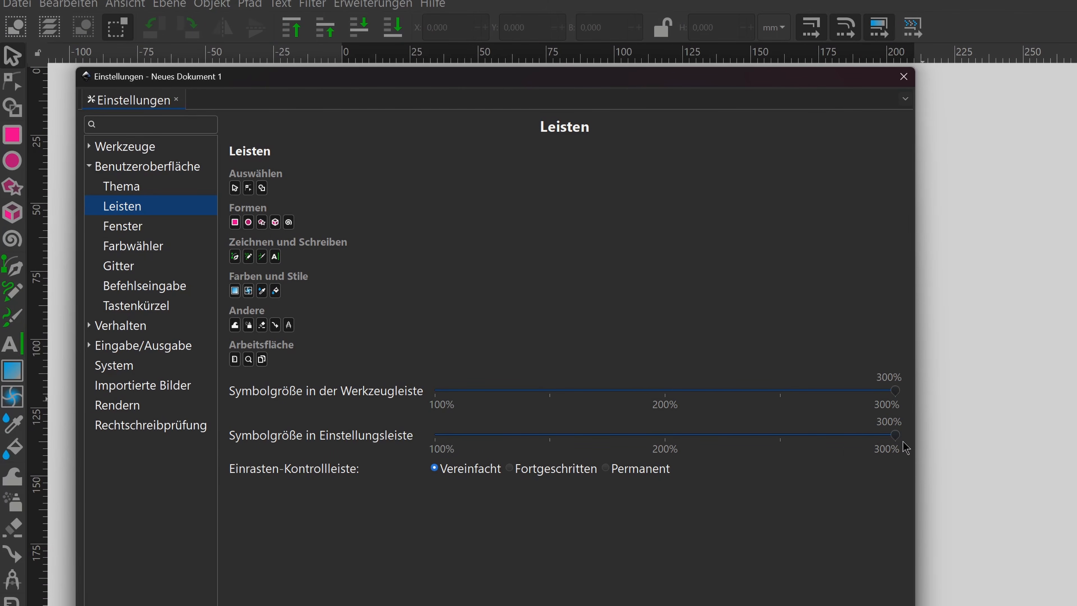
pyautogui.moveTo(894, 437); pyautogui.dragTo(906, 464)
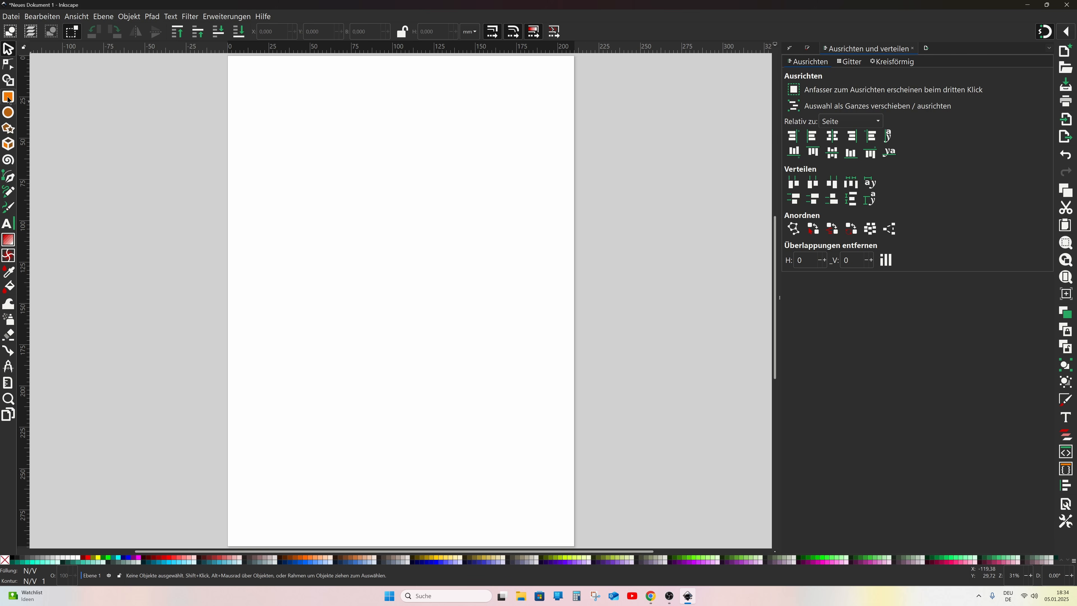
# Step: Draw a green rectangle about 80 × 56 mm in the page's upper half and another about 114 × 66 mm below it
pyautogui.click(8, 98)
pyautogui.moveTo(257, 164)
pyautogui.mouseDown()
pyautogui.moveTo(296, 224)
pyautogui.moveTo(390, 258)
pyautogui.mouseUp()
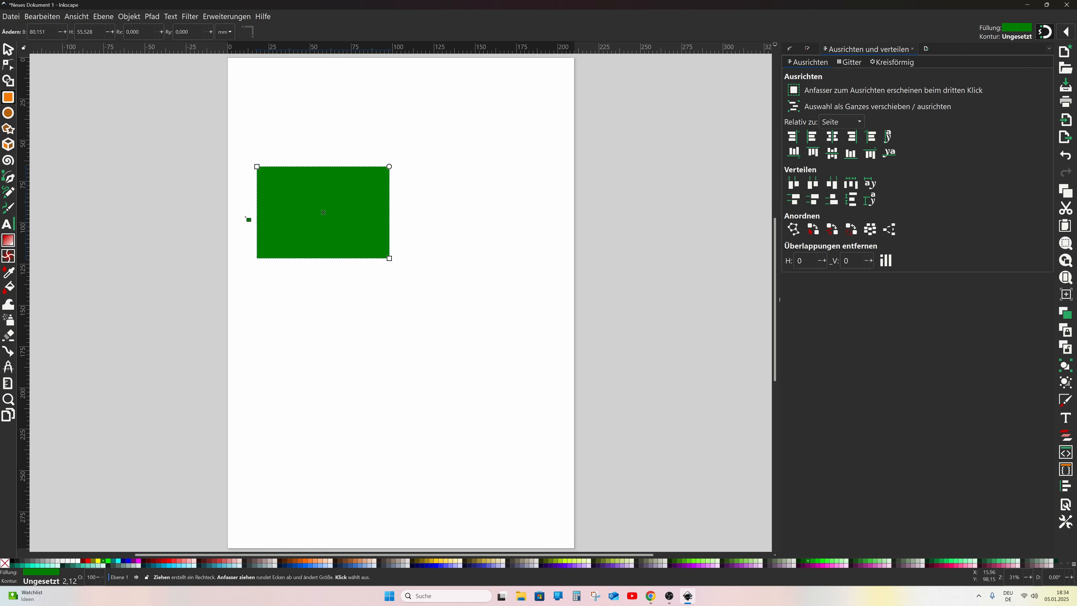
pyautogui.click(8, 50)
pyautogui.click(8, 97)
pyautogui.moveTo(261, 308); pyautogui.dragTo(450, 417)
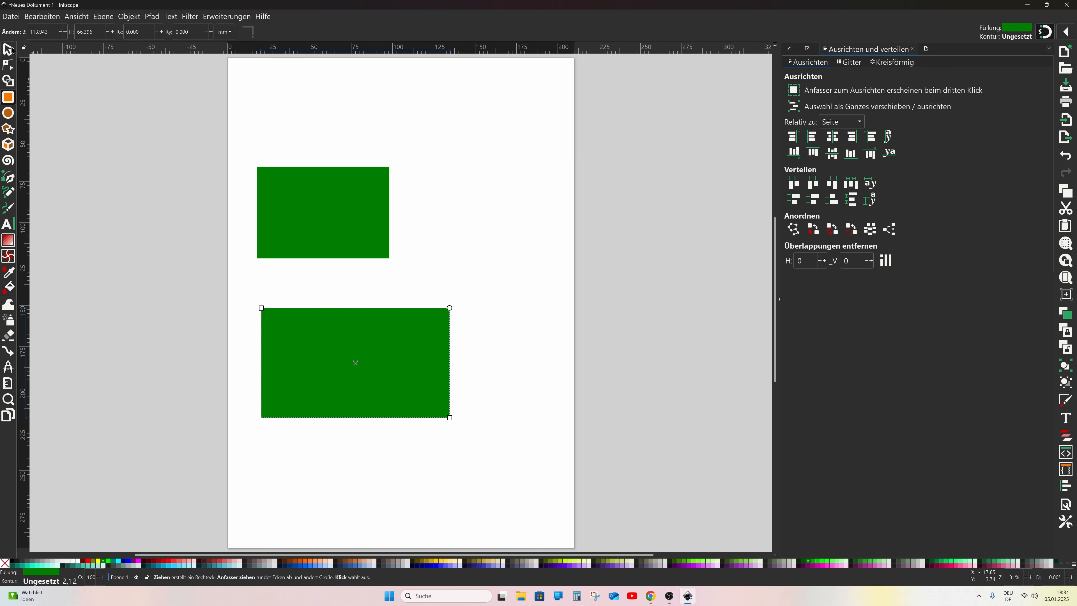
# Step: Snap the larger rectangle's corner to the smaller one's lower right corner, separate it again and shift the smaller rectangle slightly down
pyautogui.click(9, 50)
pyautogui.moveTo(296, 395); pyautogui.dragTo(458, 248)
pyautogui.moveTo(425, 168); pyautogui.dragTo(396, 265)
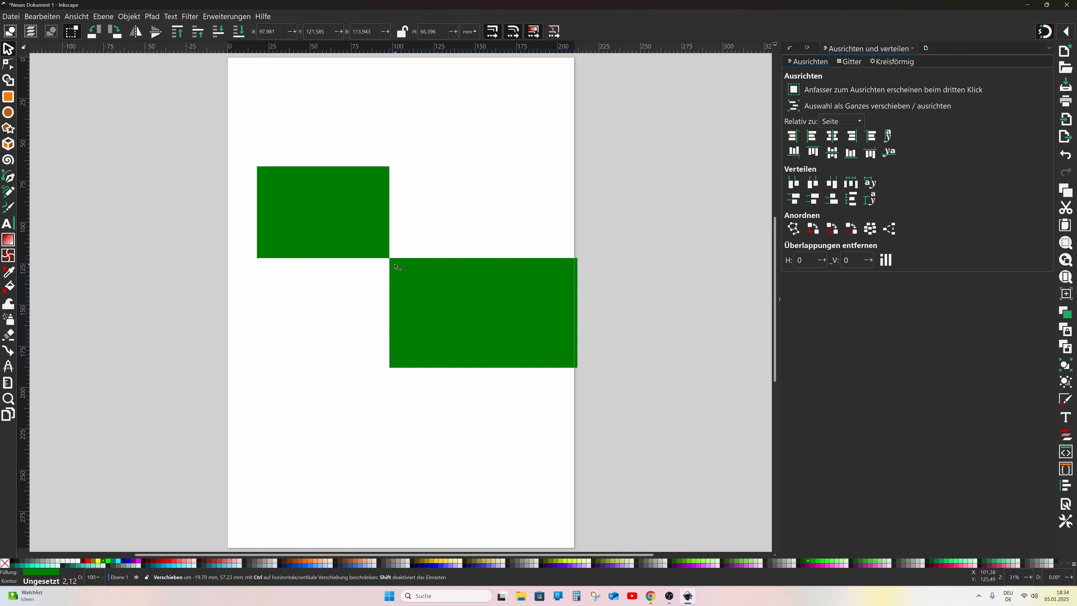
pyautogui.moveTo(396, 267); pyautogui.dragTo(422, 200)
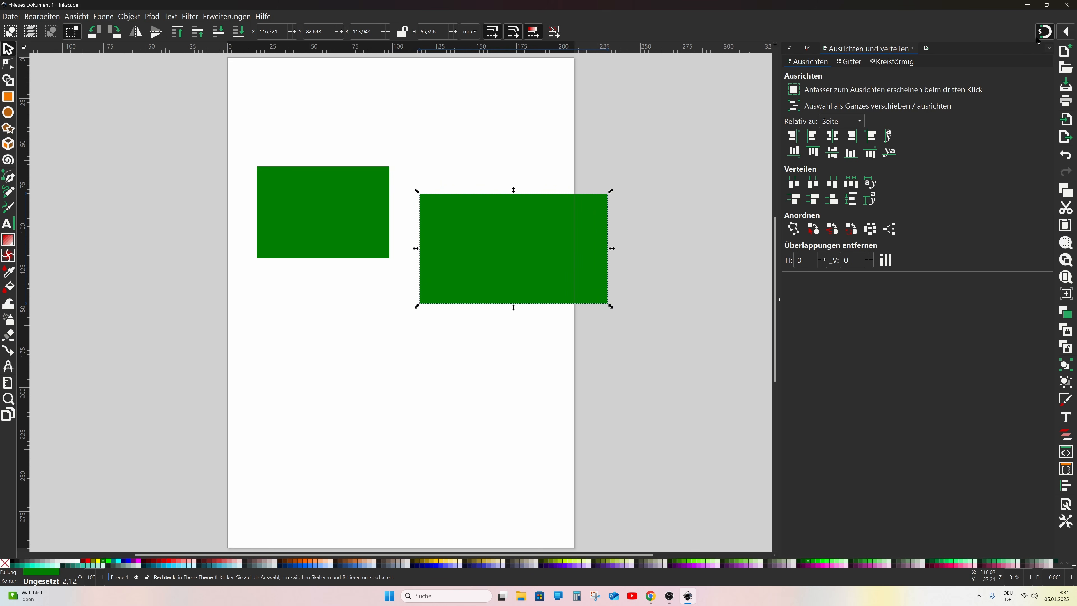
pyautogui.click(324, 230)
pyautogui.moveTo(325, 225); pyautogui.dragTo(339, 257)
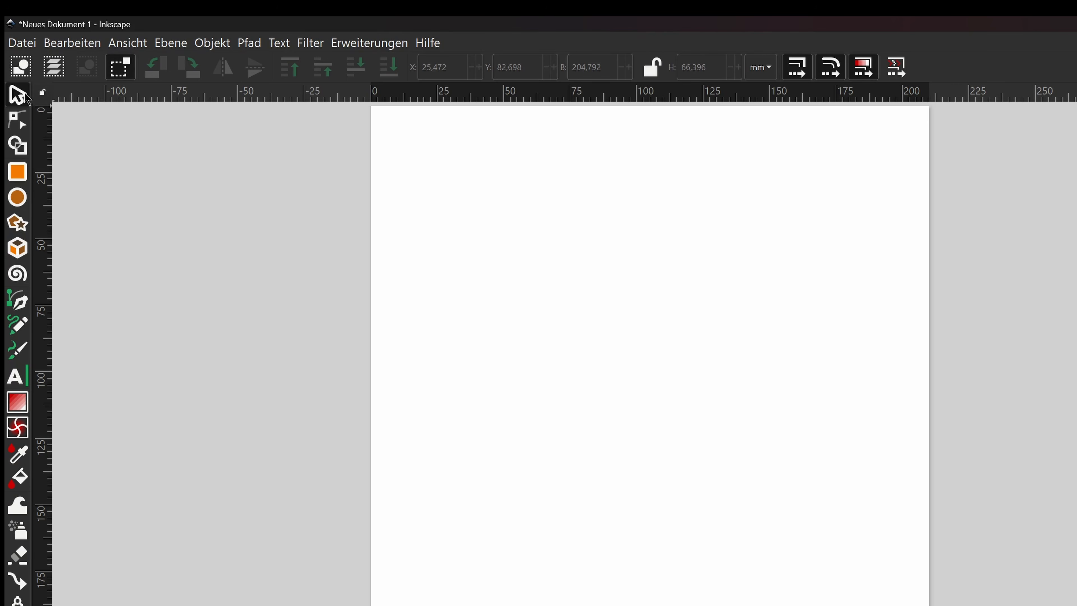
# Step: Examine the node and selection tool options and the available file, edit, layer, text, filter and extension commands
pyautogui.click(18, 125)
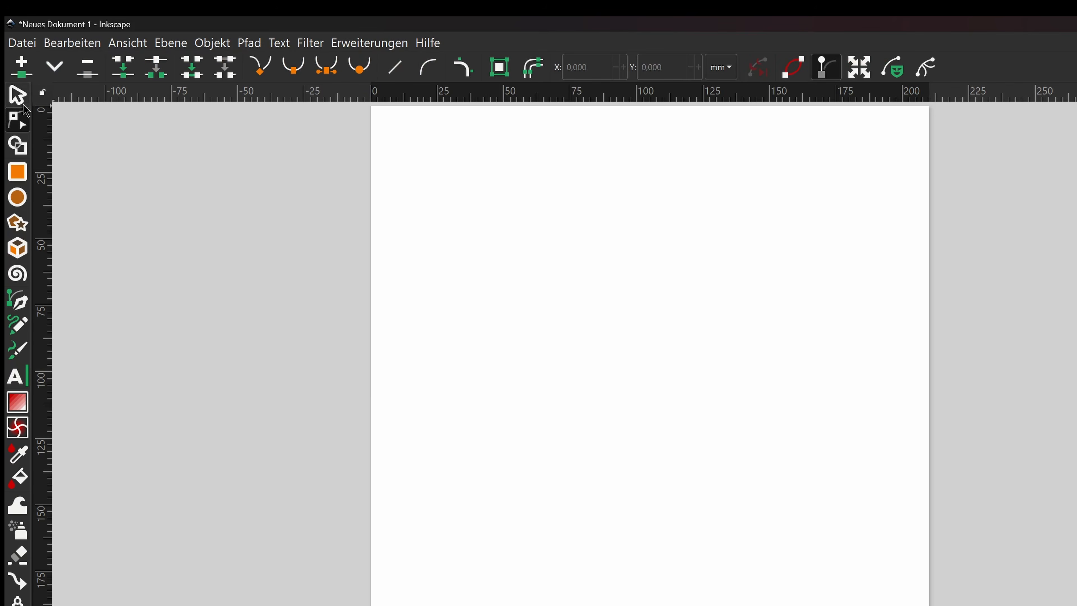
pyautogui.click(17, 95)
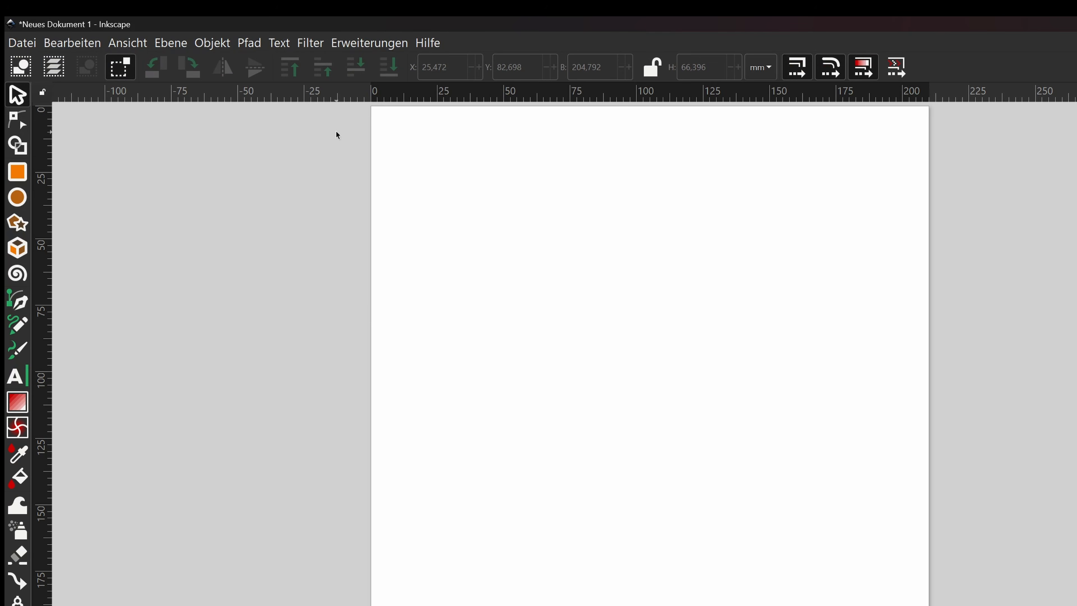
pyautogui.click(33, 49)
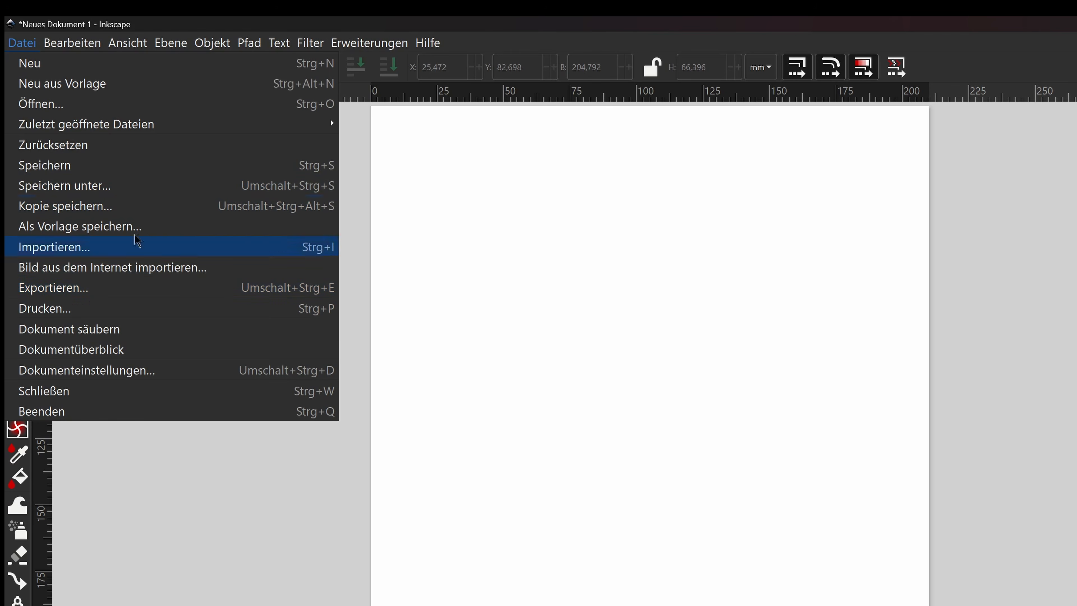
pyautogui.moveTo(85, 49)
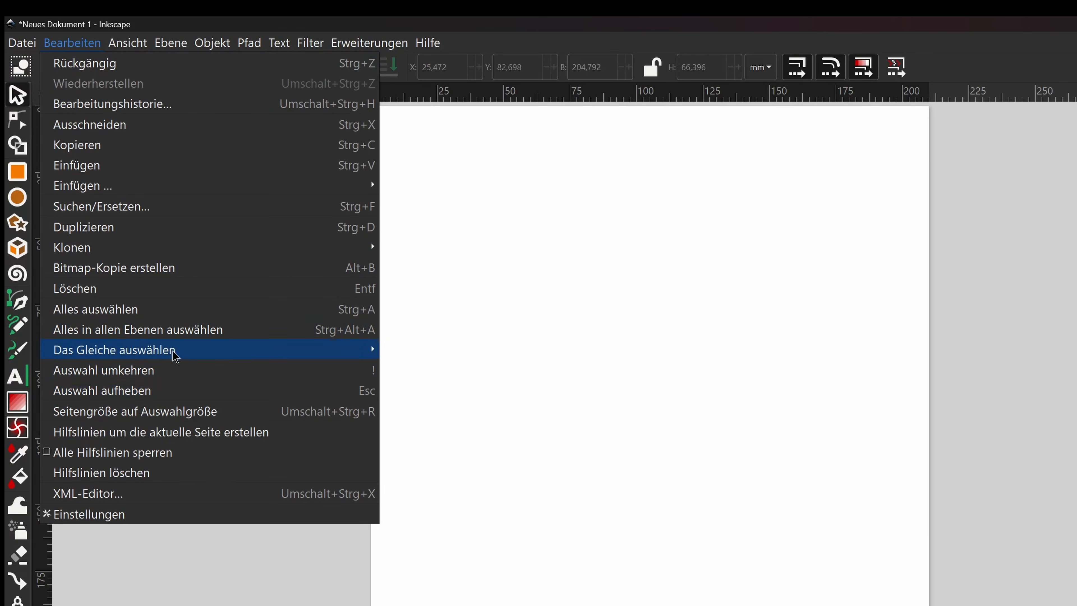
pyautogui.moveTo(217, 187)
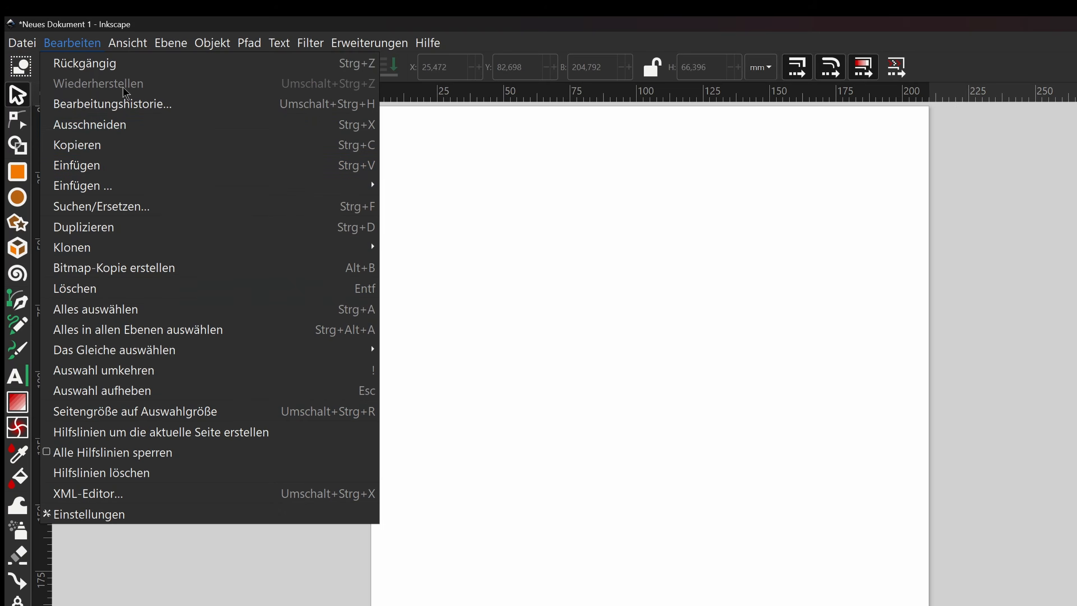
pyautogui.moveTo(129, 44)
pyautogui.moveTo(188, 45)
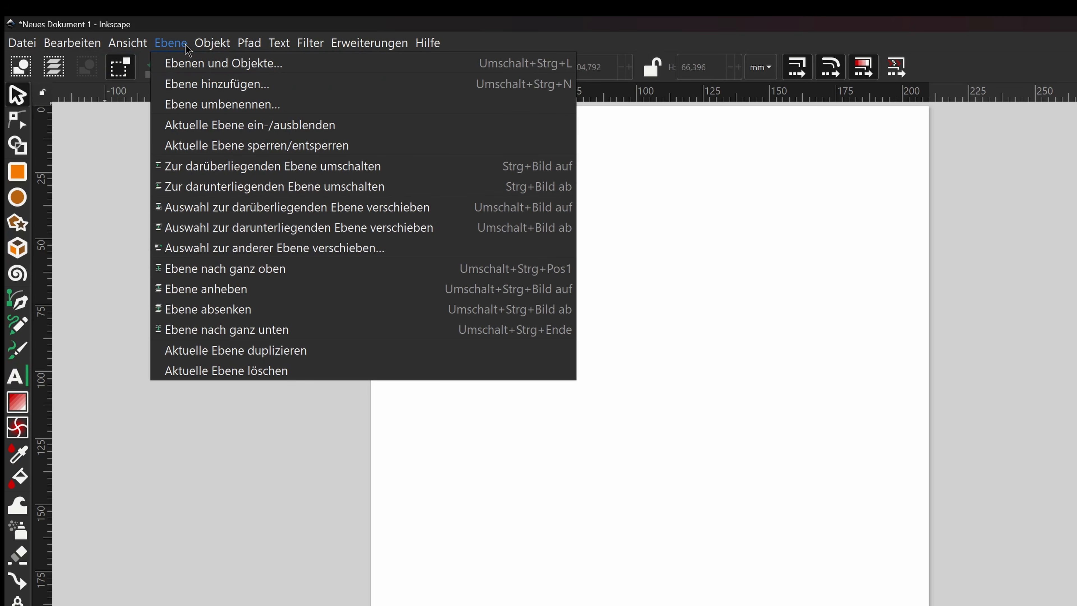
pyautogui.moveTo(253, 46)
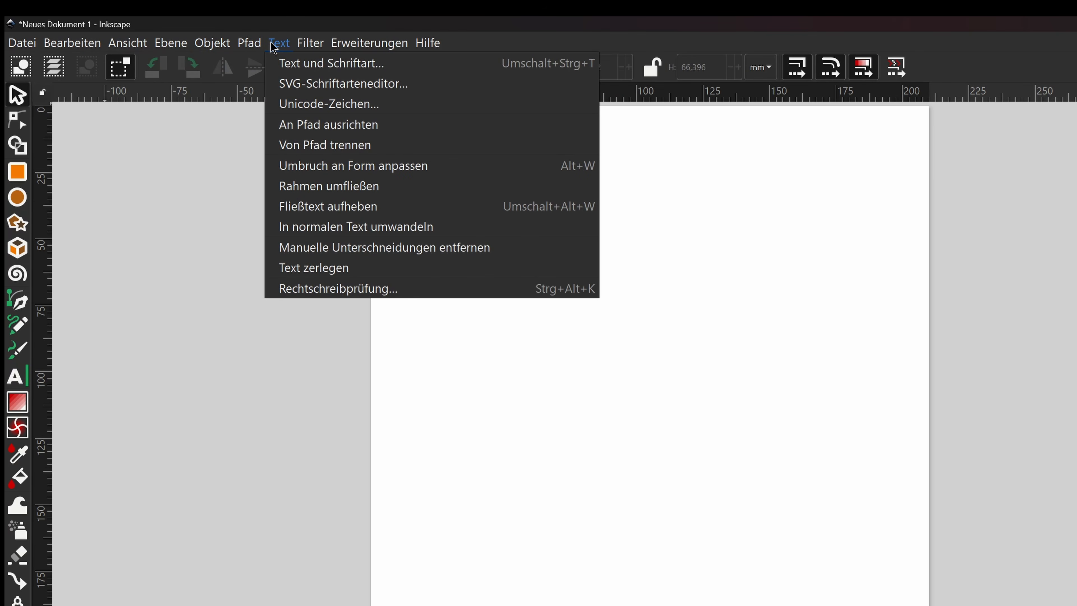
pyautogui.moveTo(319, 44)
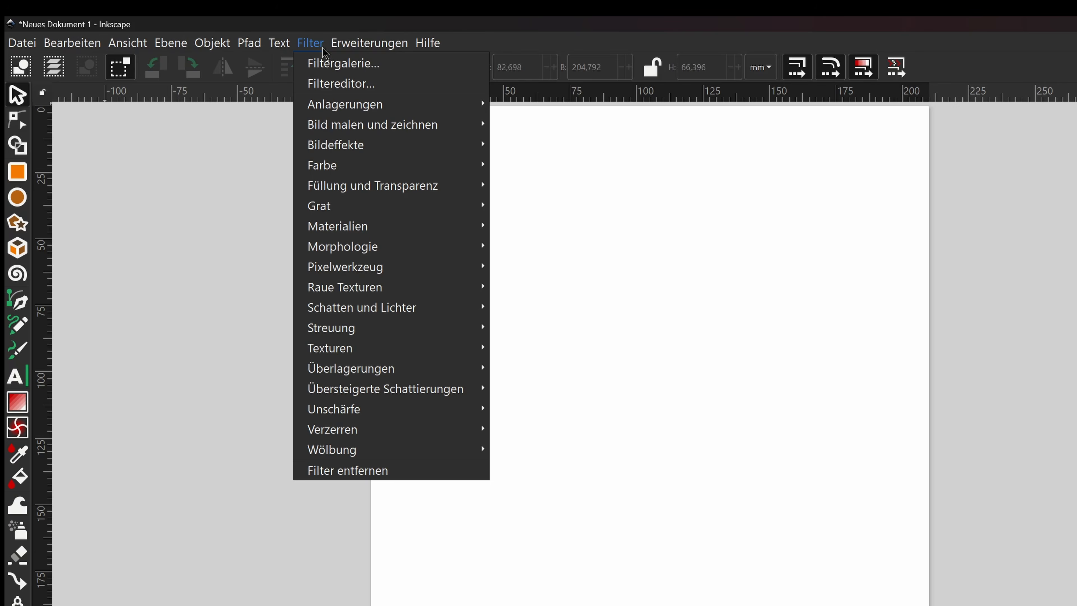
pyautogui.moveTo(355, 48)
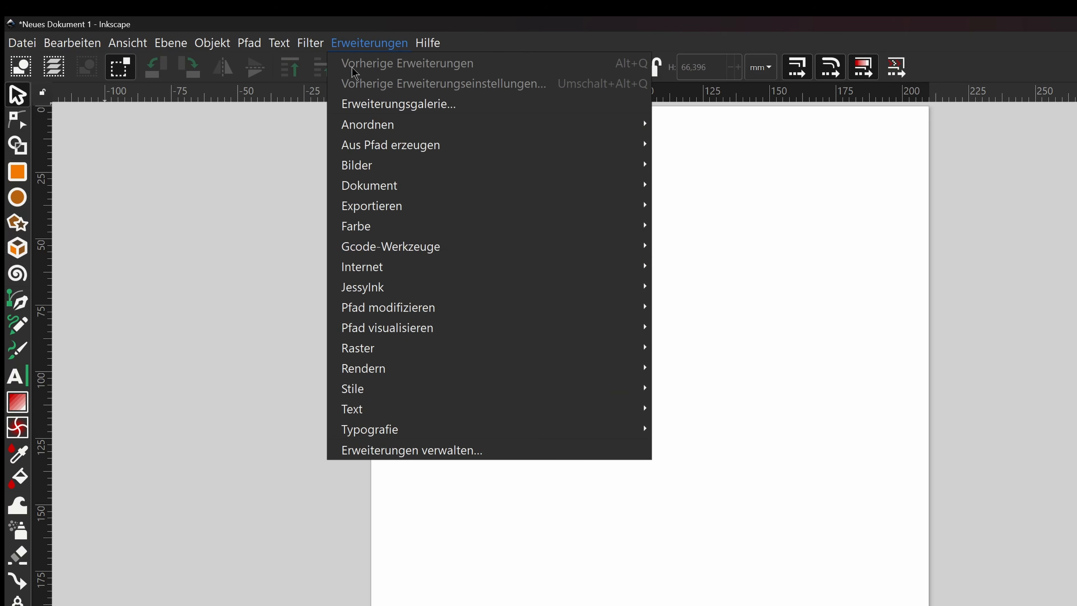
pyautogui.click(226, 326)
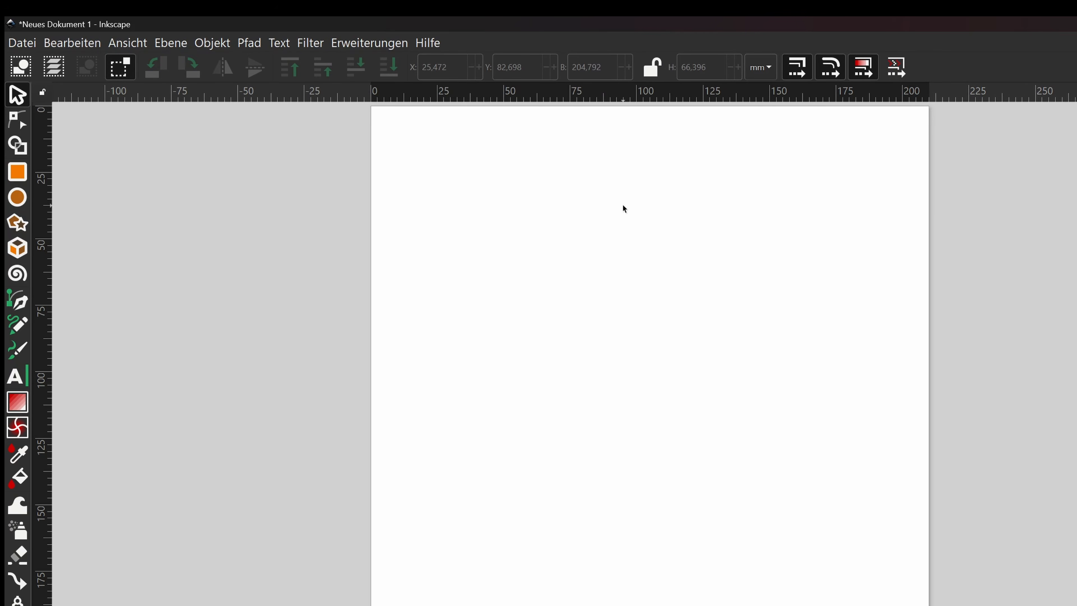
# Step: Draw a green rectangle about 105 × 76 mm on the empty page and select it for transforming
pyautogui.click(16, 173)
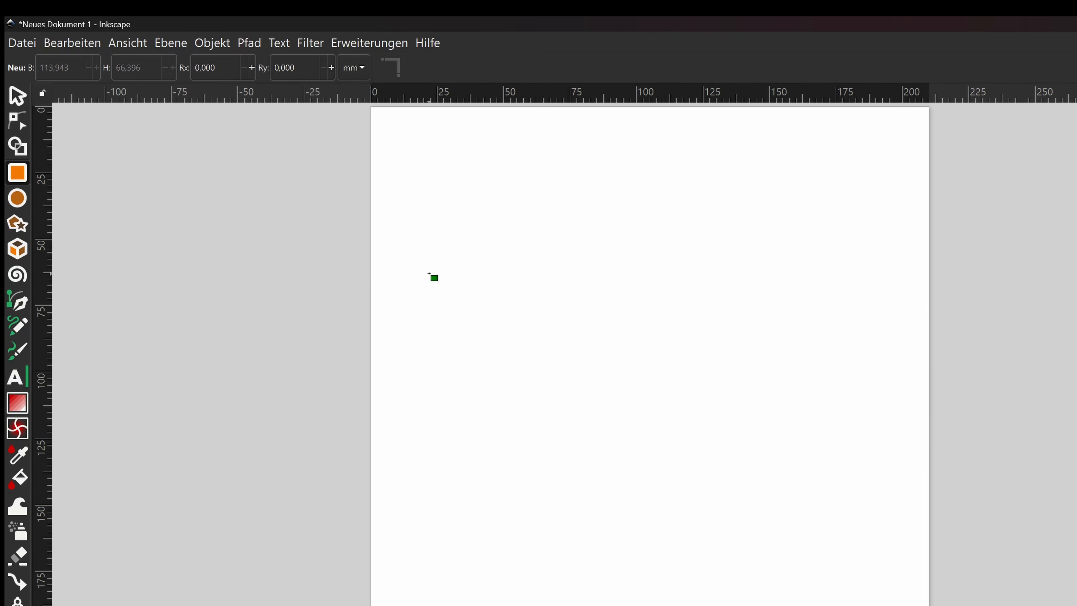
pyautogui.moveTo(426, 272); pyautogui.dragTo(706, 476)
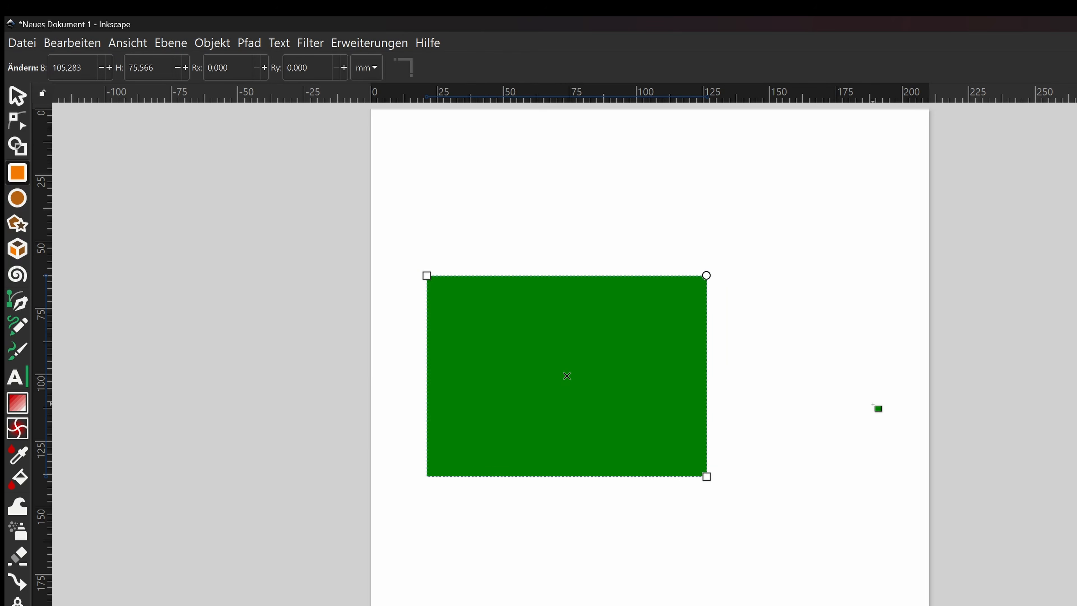
pyautogui.click(17, 96)
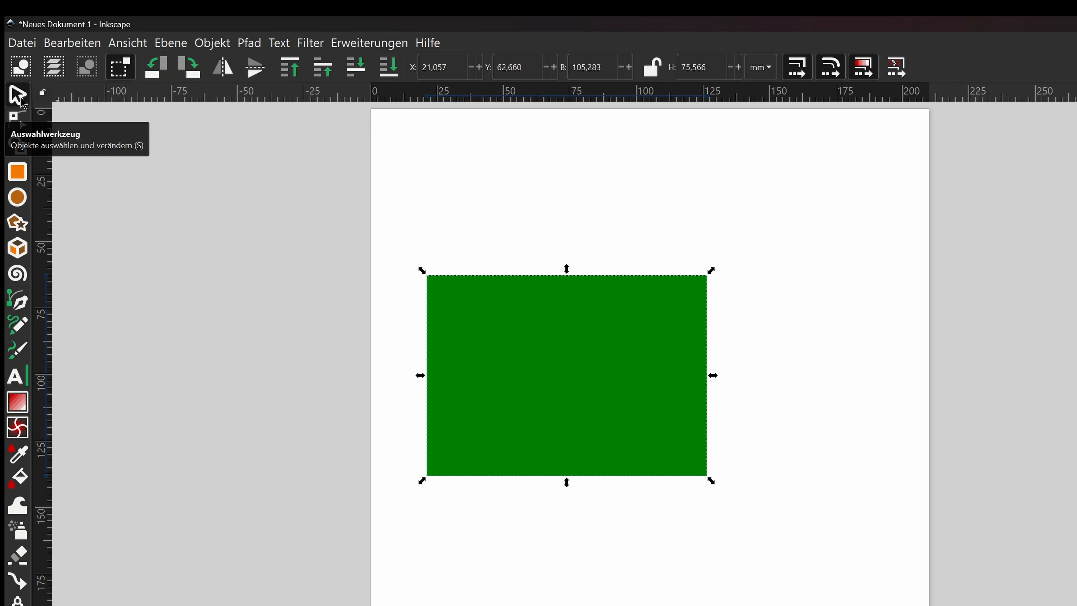
# Step: Move the green rectangle off the page beside its lower left corner and give it a blue outline
pyautogui.moveTo(518, 346); pyautogui.dragTo(295, 475)
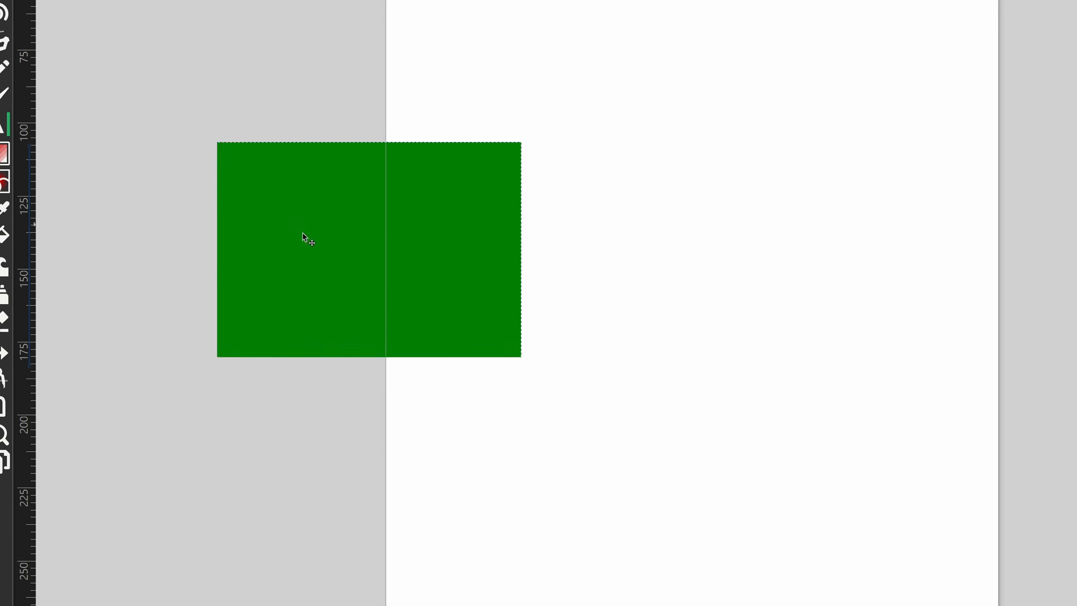
pyautogui.moveTo(303, 234); pyautogui.dragTo(135, 406)
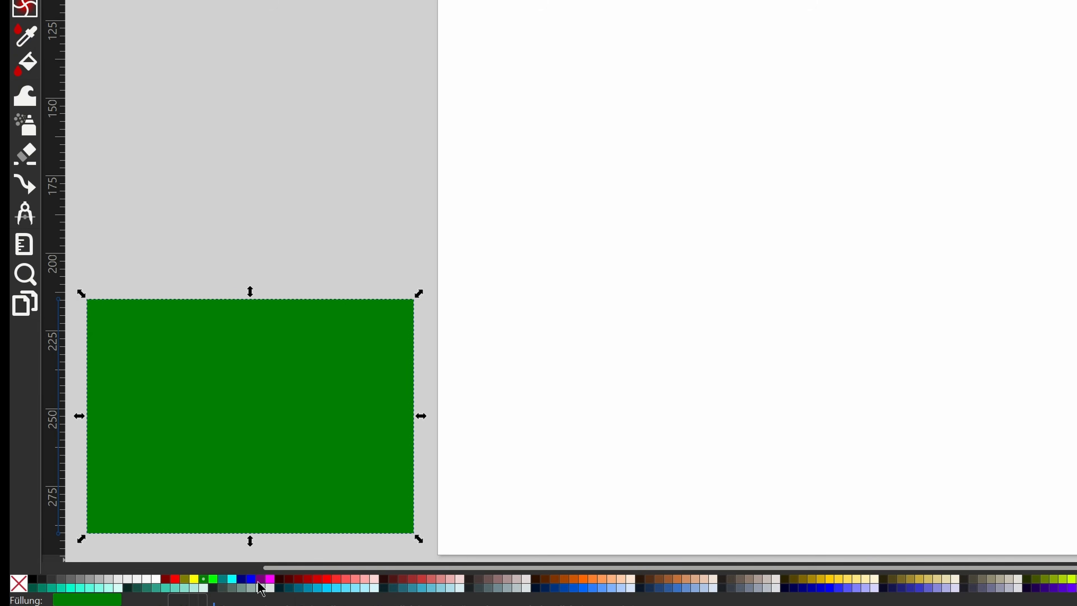
pyautogui.keyDown('shift'); pyautogui.click(251, 578); pyautogui.keyUp('shift')
pyautogui.moveTo(272, 352)
pyautogui.mouseDown()
pyautogui.moveTo(276, 282)
pyautogui.moveTo(263, 348)
pyautogui.mouseUp()
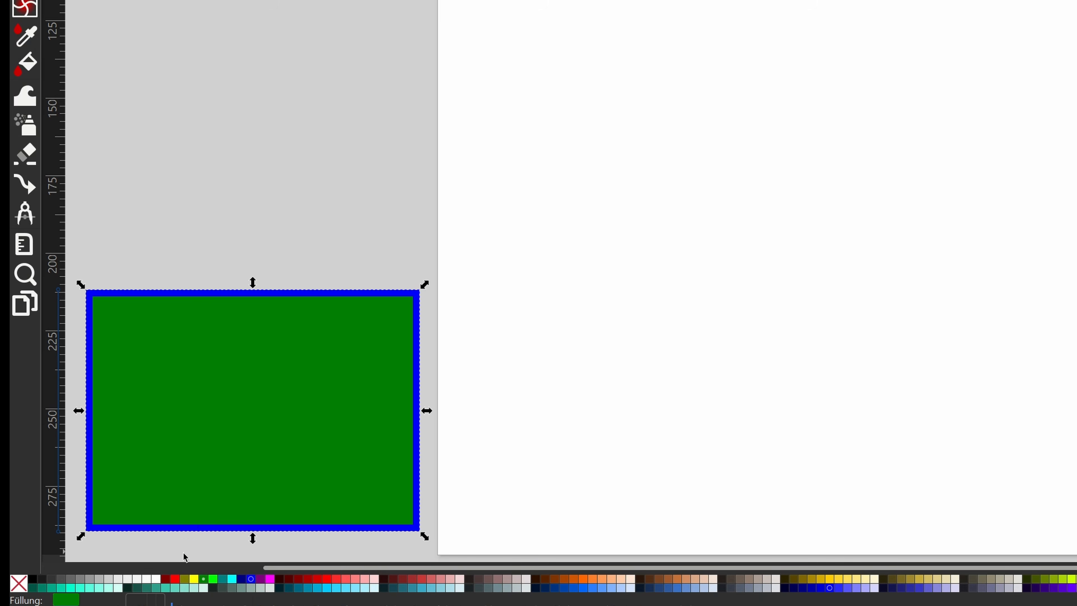
# Step: Try purple, red and brown fill colours on the rectangle and restore its green fill
pyautogui.click(260, 579)
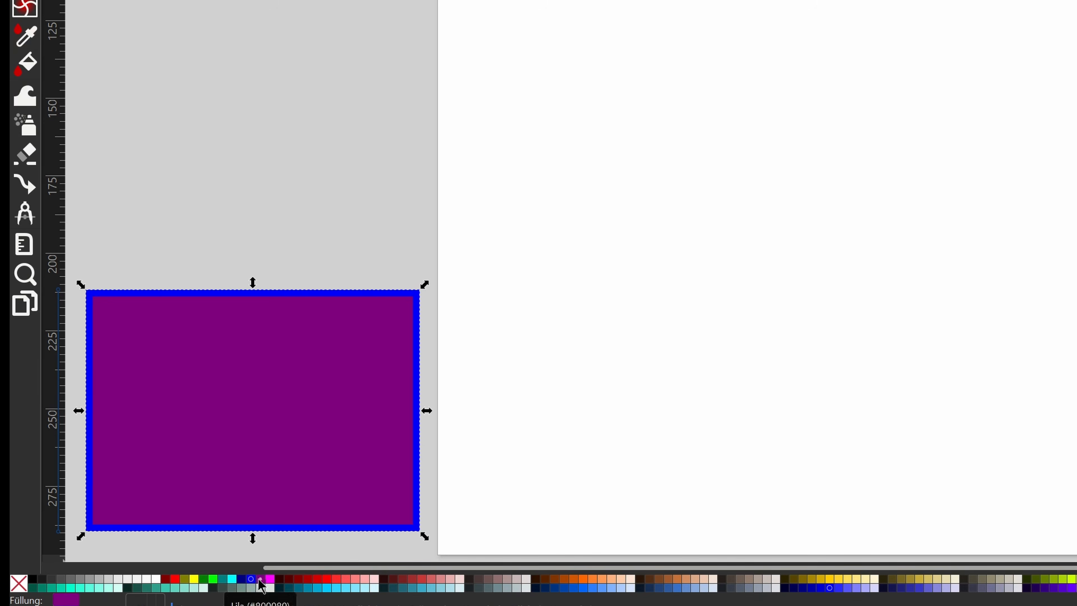
pyautogui.click(335, 579)
pyautogui.click(431, 579)
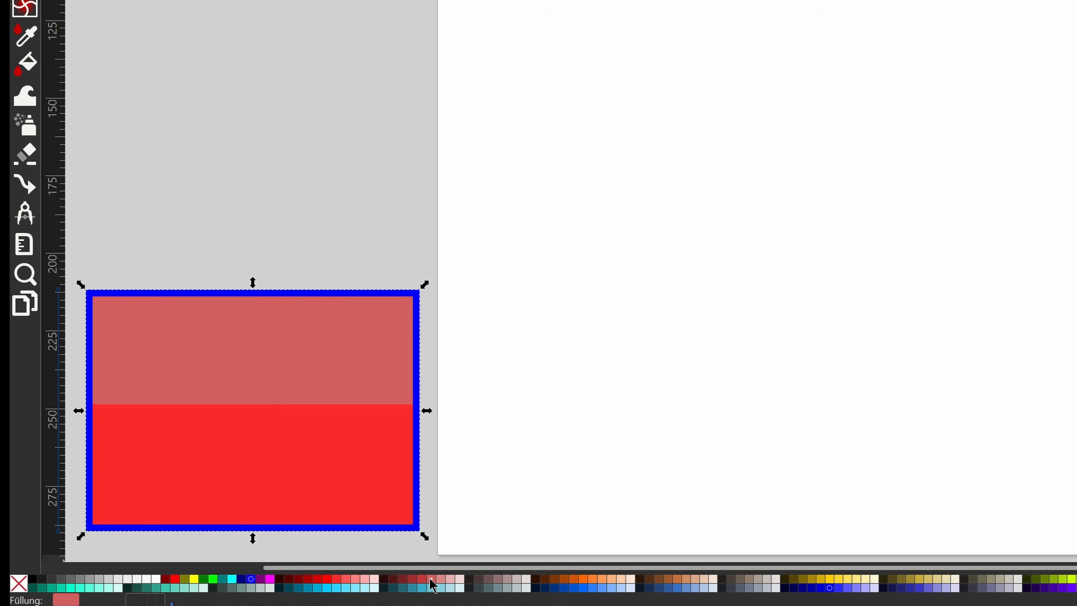
pyautogui.click(556, 580)
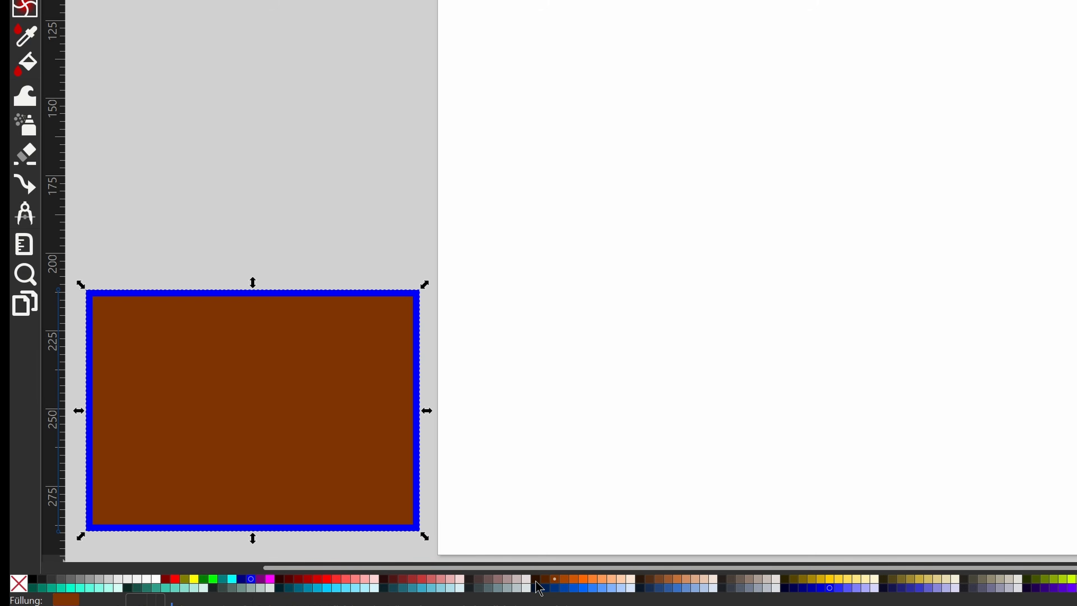
pyautogui.click(536, 579)
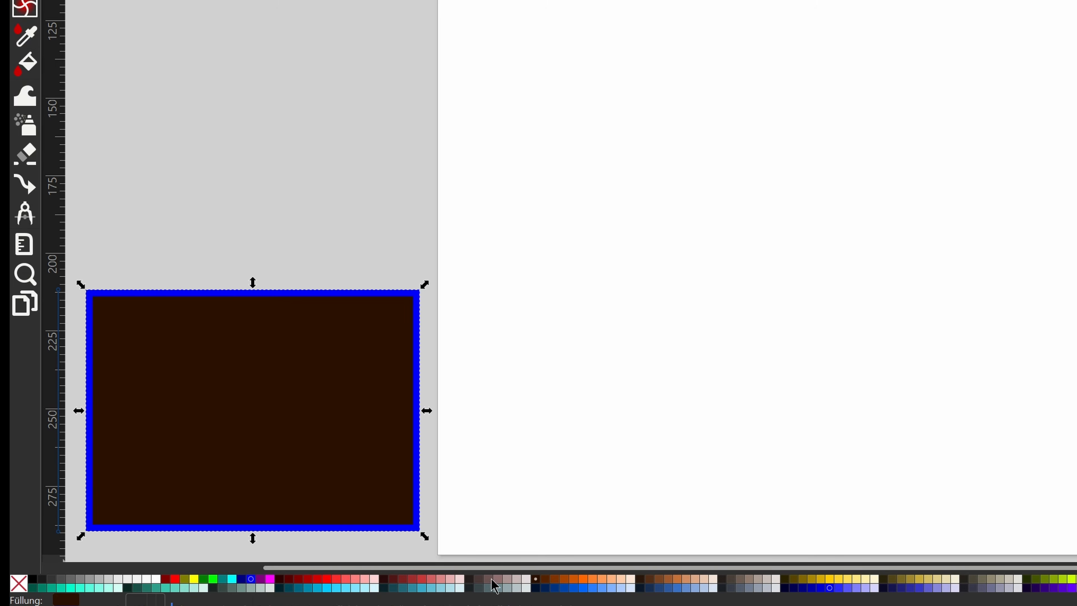
pyautogui.click(204, 579)
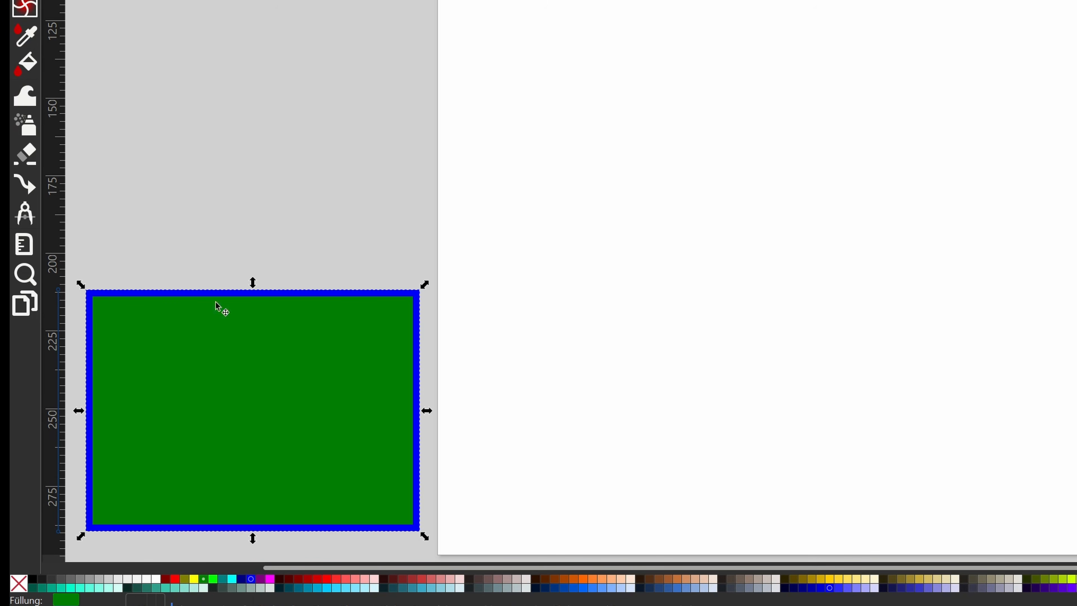
# Step: Remove the rectangle's green fill and move the outlined shape so it overlaps the page's left edge
pyautogui.click(19, 585)
pyautogui.moveTo(254, 292); pyautogui.dragTo(319, 235)
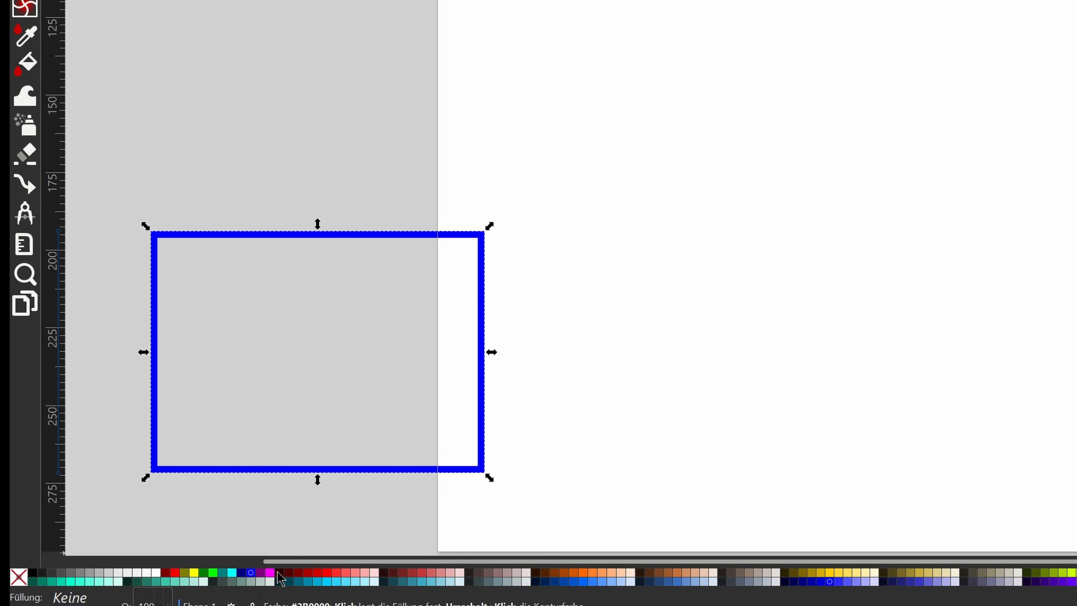
# Step: Fill the rectangle dark red with a black outline and move it off the page beside its upper right edge
pyautogui.click(307, 572)
pyautogui.press('shift')
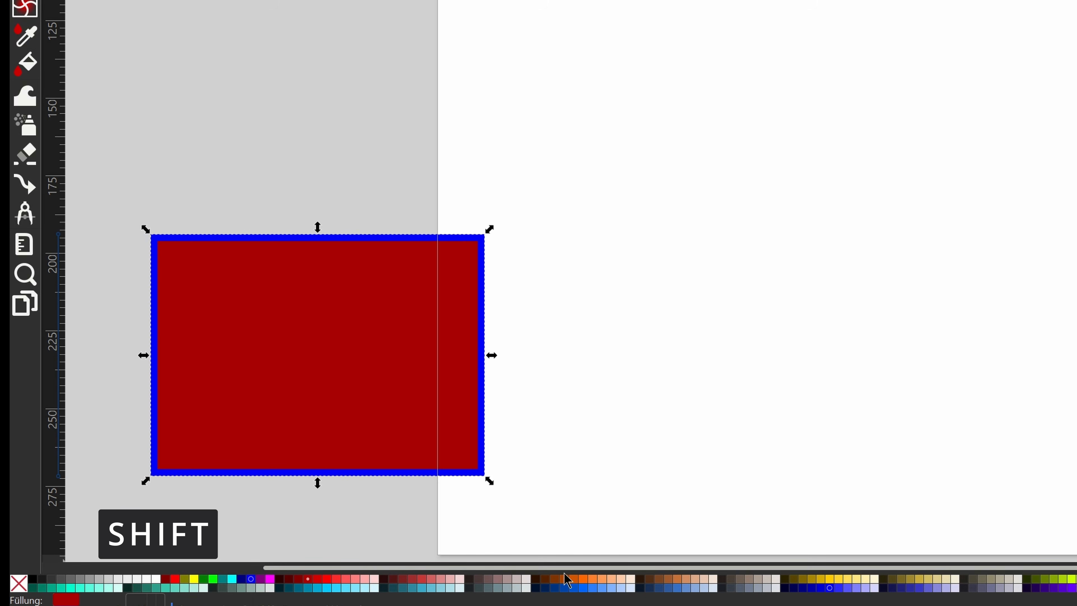
pyautogui.hotkey('ctrl', 'z')
pyautogui.moveTo(254, 397)
pyautogui.mouseDown()
pyautogui.moveTo(230, 373)
pyautogui.moveTo(213, 412)
pyautogui.moveTo(221, 424)
pyautogui.mouseUp()
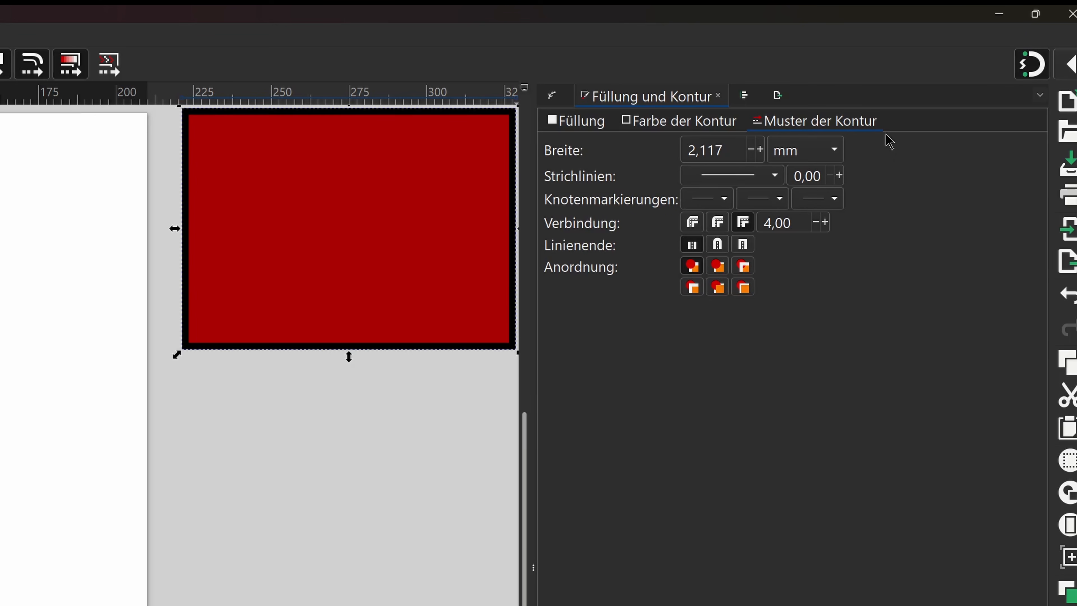
# Step: Thicken the rectangle's outline to 12.617 mm, switch its width unit to px and reduce the width to 38.986 px
pyautogui.click(762, 152)
pyautogui.moveTo(763, 154); pyautogui.dragTo(752, 152)
pyautogui.click(751, 149)
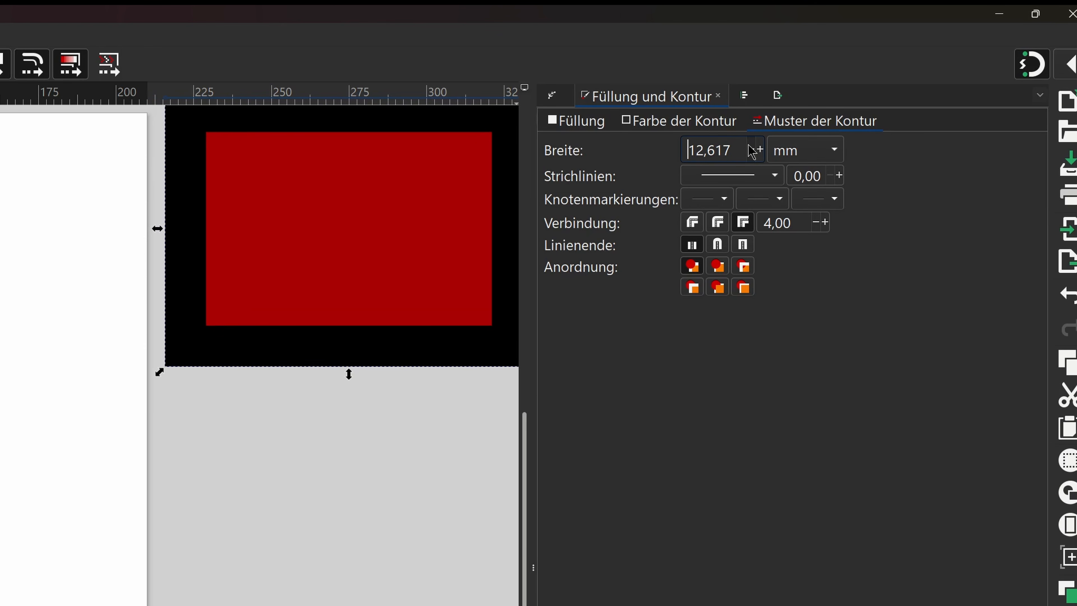
pyautogui.click(842, 159)
pyautogui.click(792, 179)
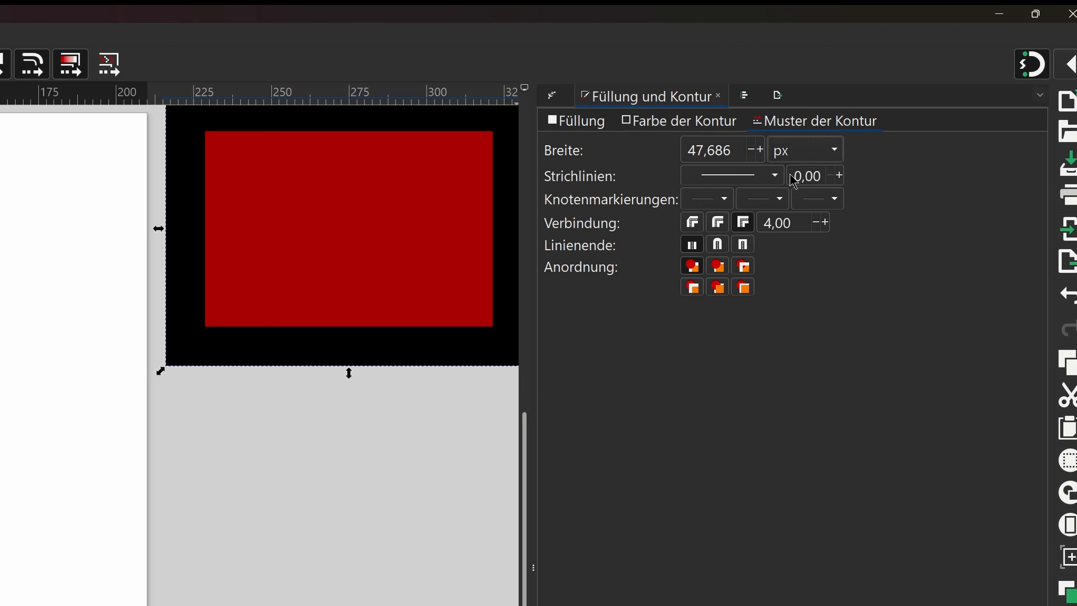
pyautogui.click(753, 152)
pyautogui.moveTo(752, 151); pyautogui.dragTo(753, 156)
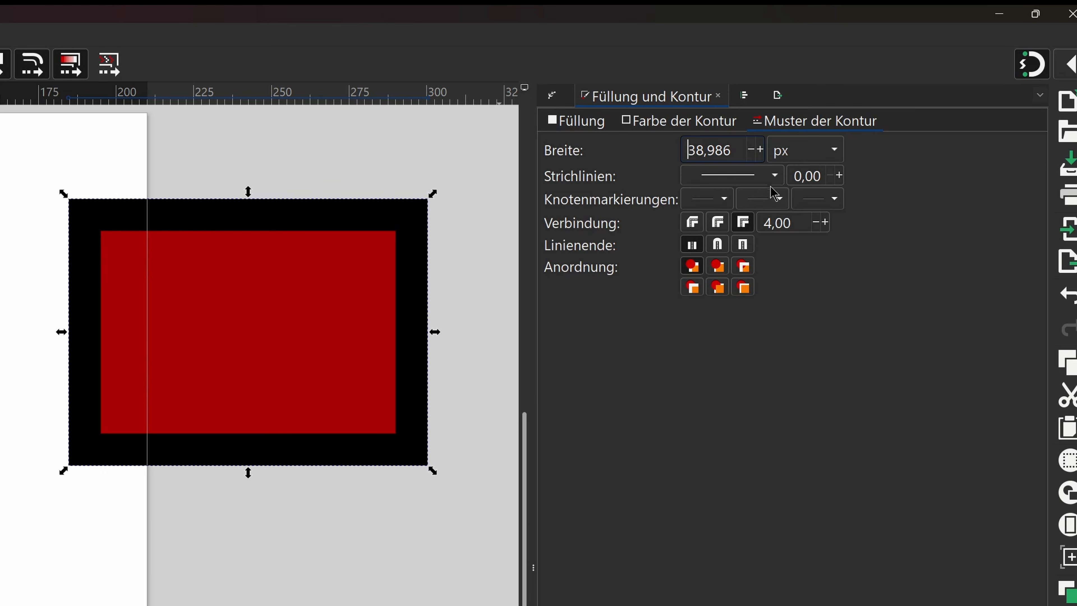
# Step: Try the 1 1 and 1 4 dash patterns on the rectangle's outline and restore the solid line
pyautogui.click(776, 176)
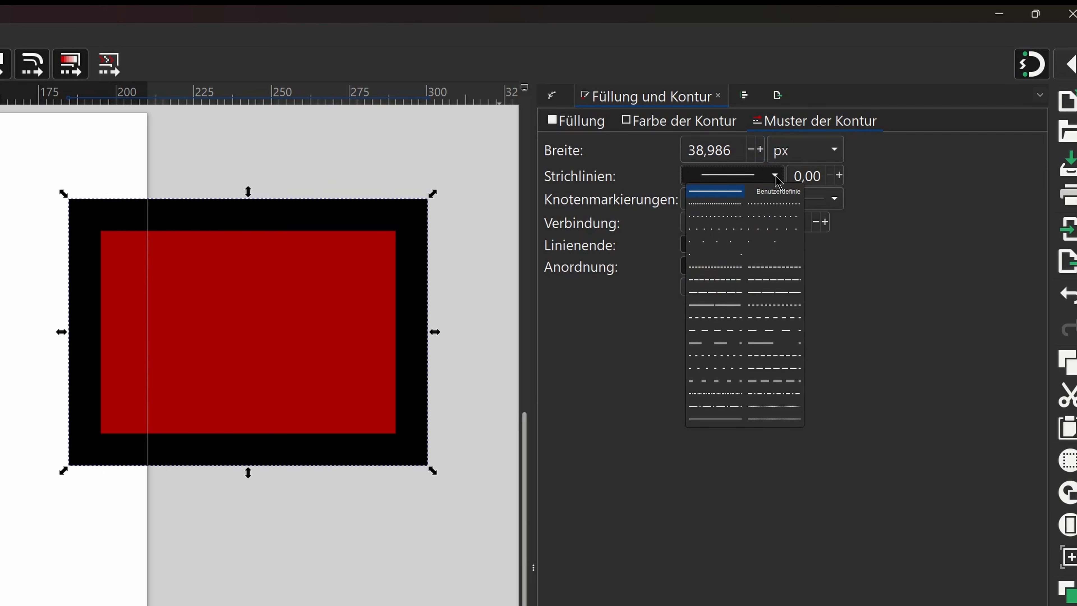
pyautogui.click(735, 212)
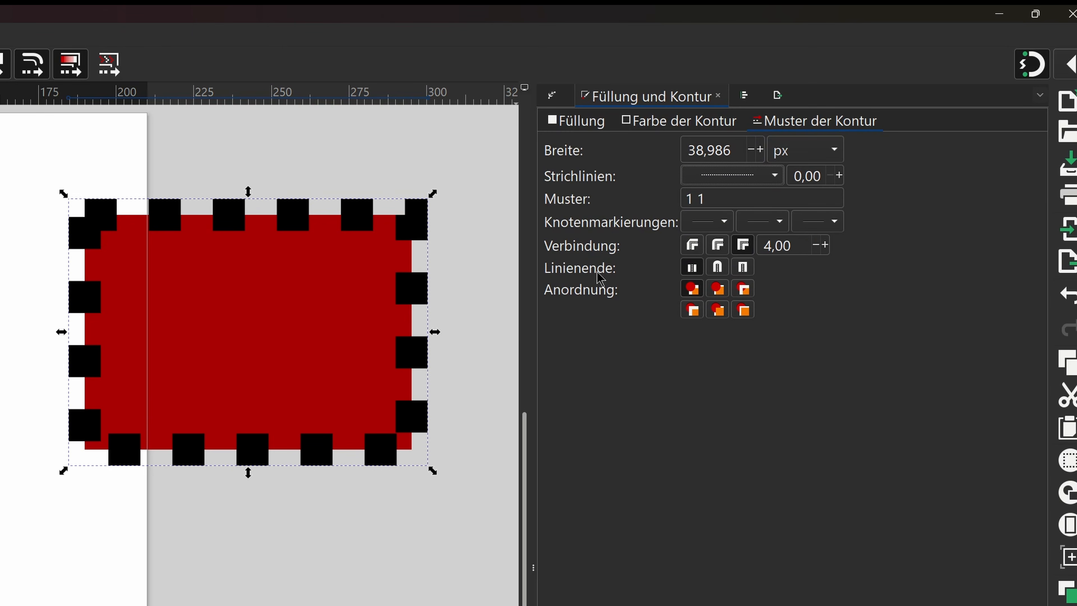
pyautogui.click(776, 178)
pyautogui.click(773, 217)
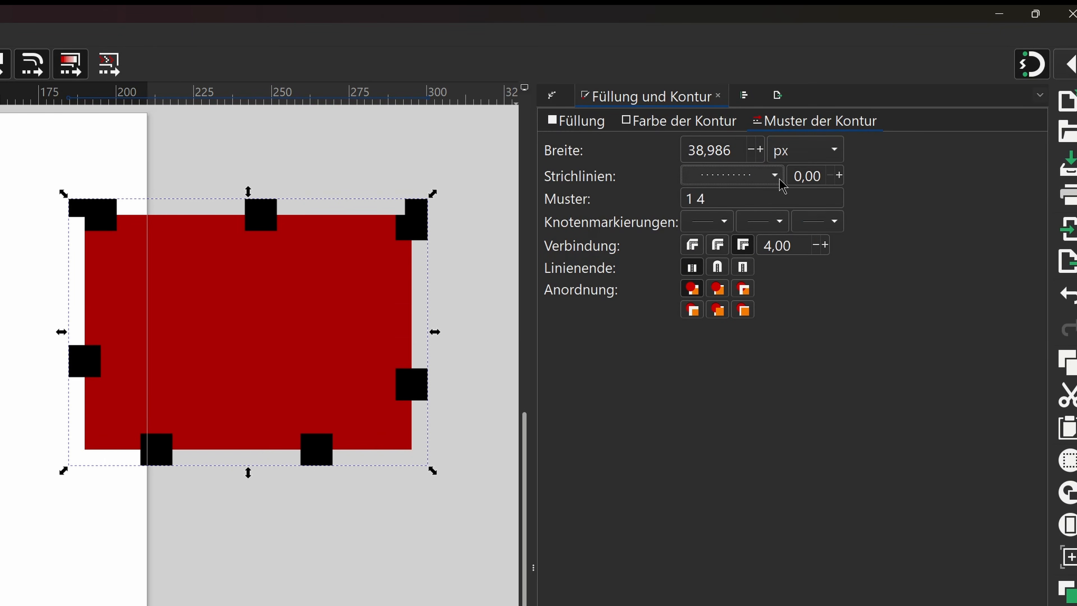
pyautogui.click(780, 182)
pyautogui.click(736, 196)
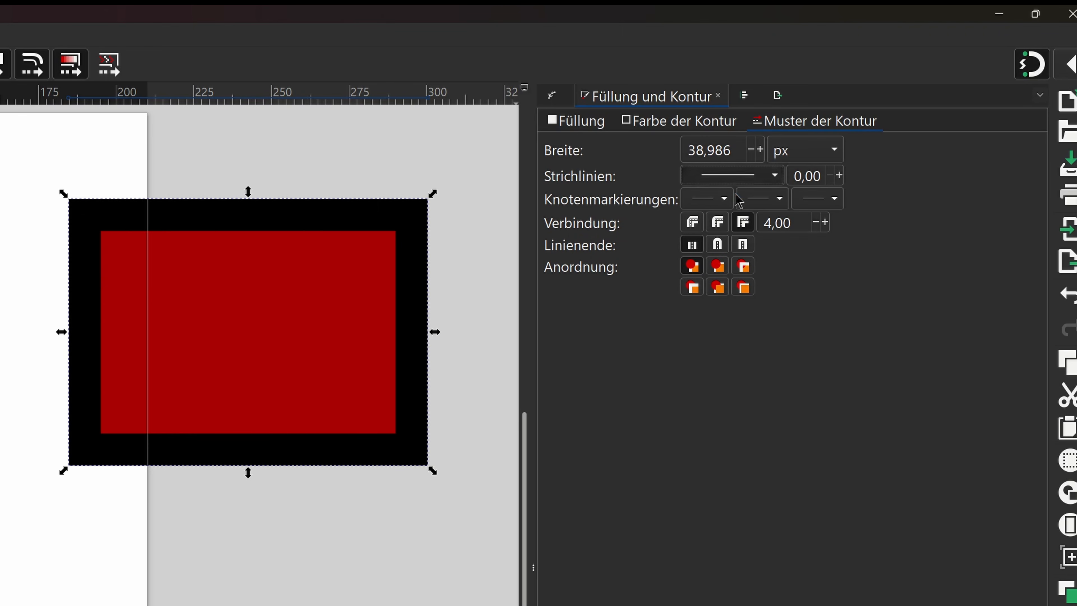
# Step: Reduce the outline width to 14.786 px and move the red rectangle onto the page
pyautogui.click(753, 151)
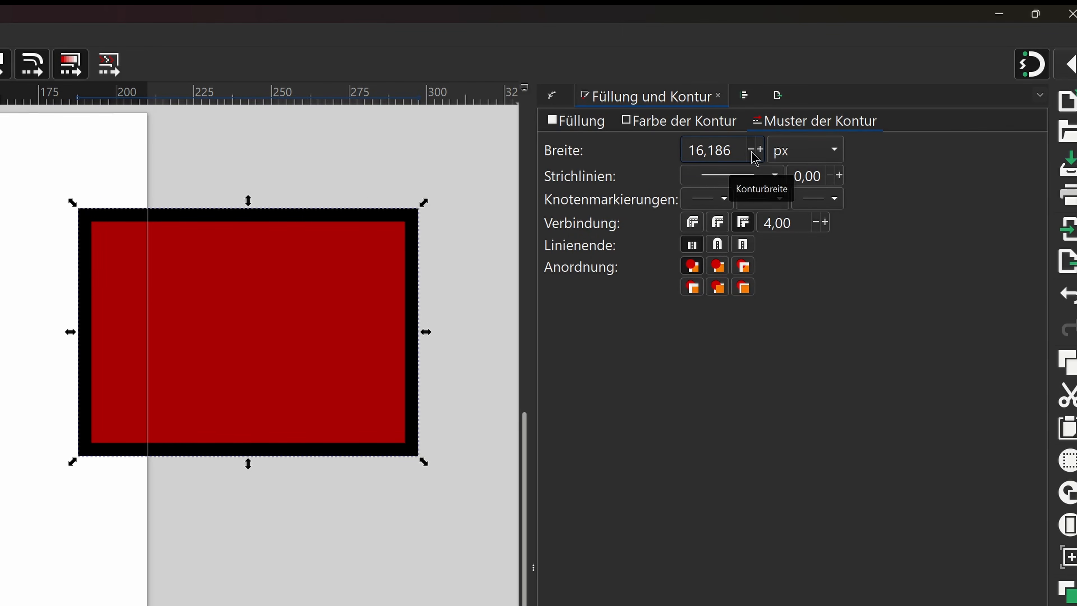
pyautogui.click(753, 152)
pyautogui.click(753, 151)
pyautogui.click(753, 151)
pyautogui.click(753, 151)
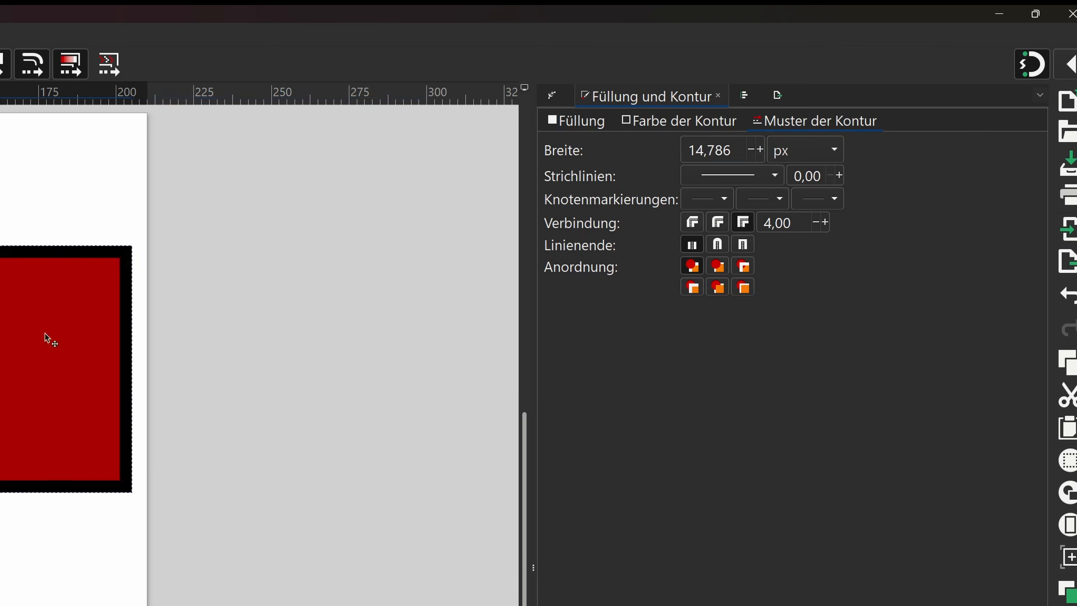
pyautogui.moveTo(45, 333); pyautogui.dragTo(653, 377)
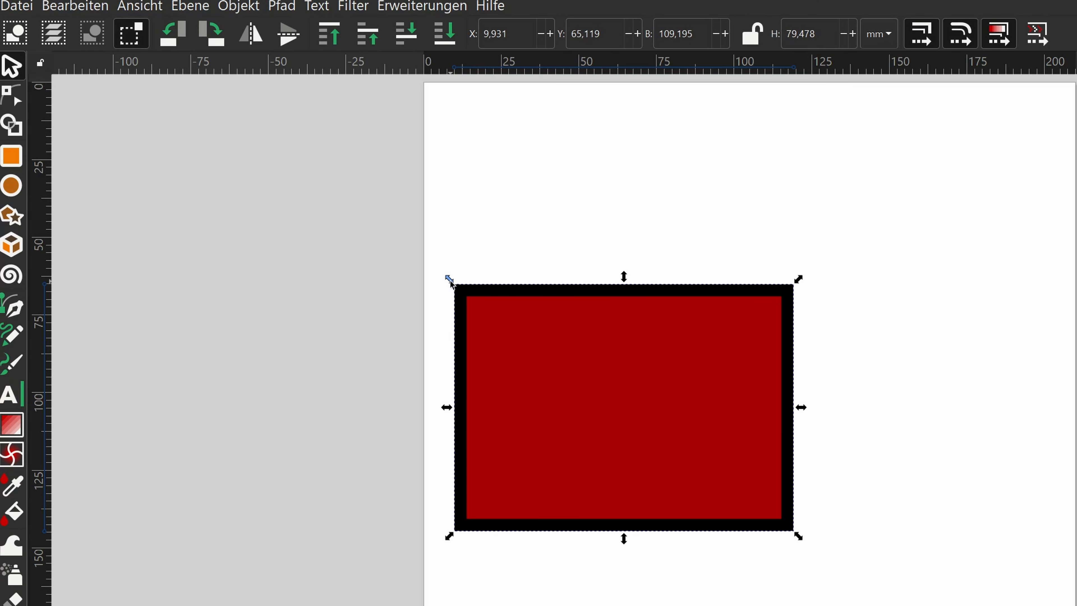
# Step: Scale the red rectangle proportionally down to about 53 × 39 mm and move it closer to the page's left edge
pyautogui.moveTo(450, 283); pyautogui.dragTo(591, 417)
pyautogui.moveTo(712, 459); pyautogui.dragTo(581, 437)
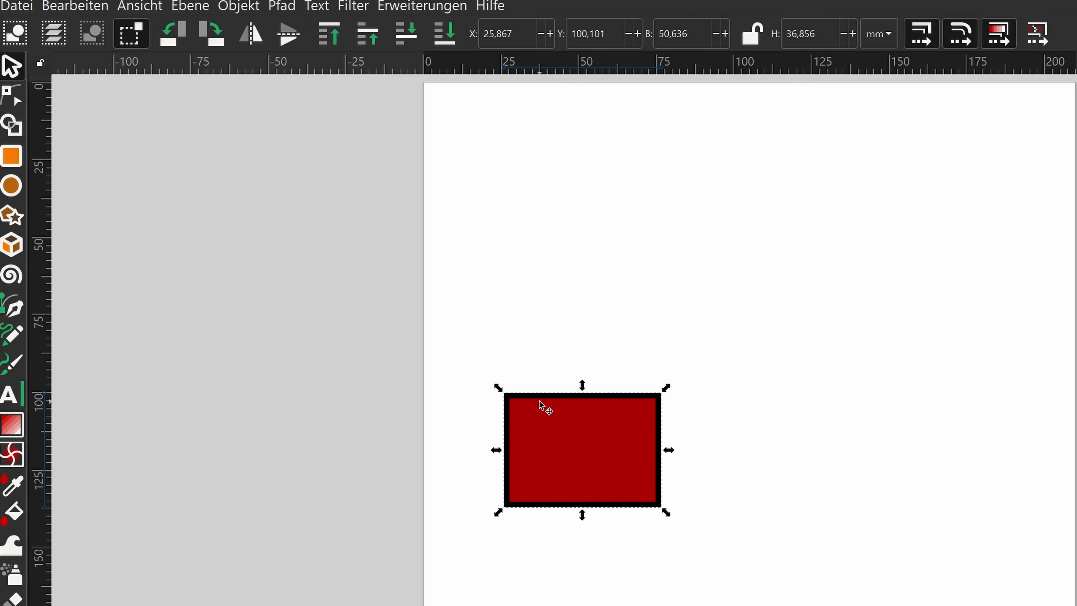
pyautogui.click(536, 352)
pyautogui.click(527, 430)
pyautogui.moveTo(501, 391); pyautogui.dragTo(497, 367)
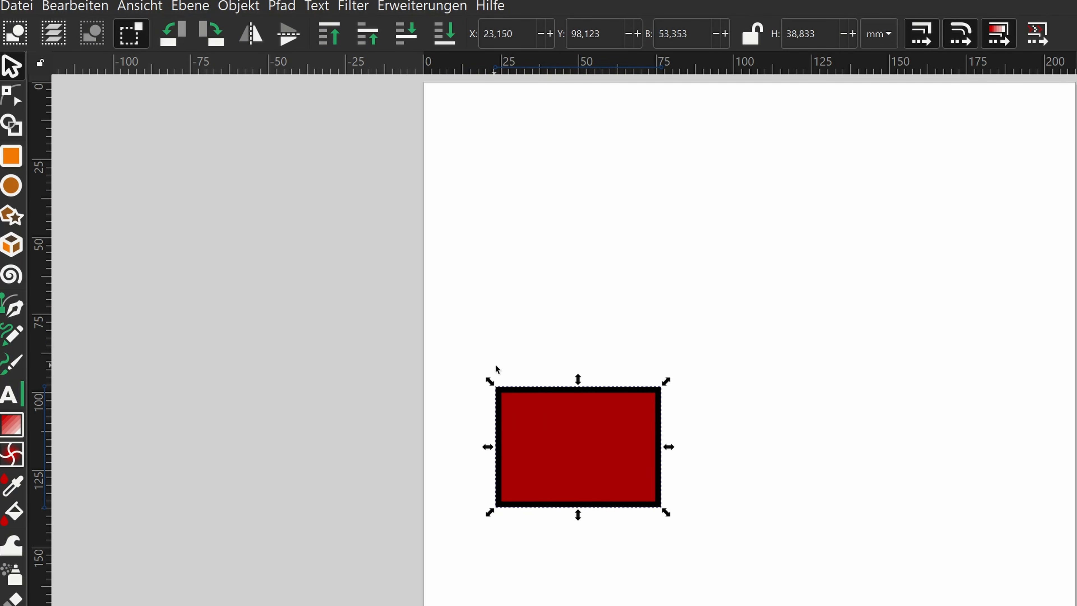
# Step: Duplicate the red rectangle and snap the copy flush against the original's right side
pyautogui.click(557, 323)
pyautogui.click(567, 450)
pyautogui.hotkey('ctrl', 'd')
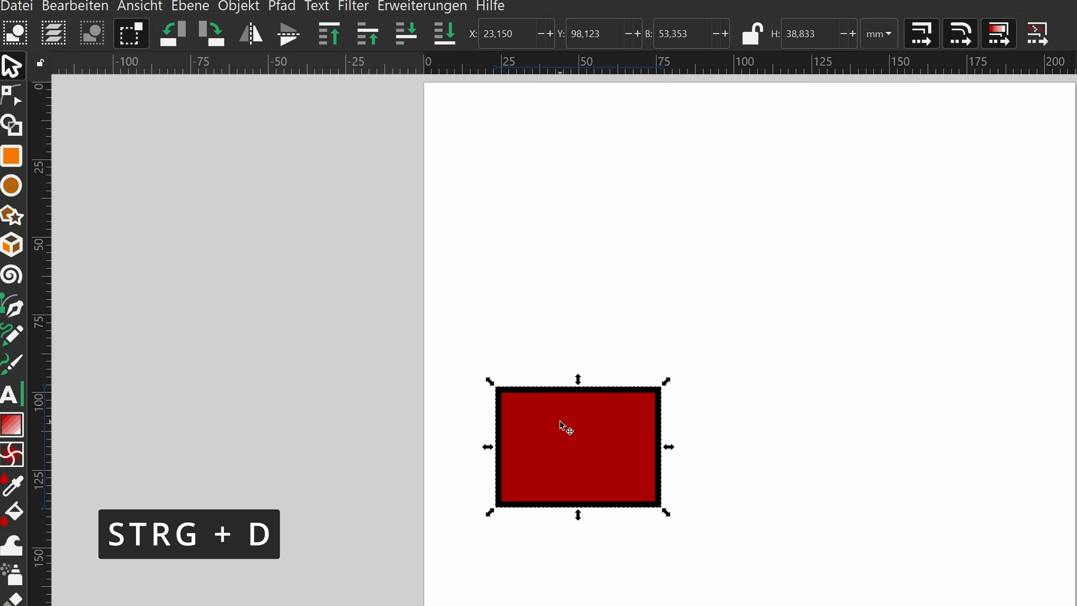
pyautogui.moveTo(561, 424); pyautogui.dragTo(742, 423)
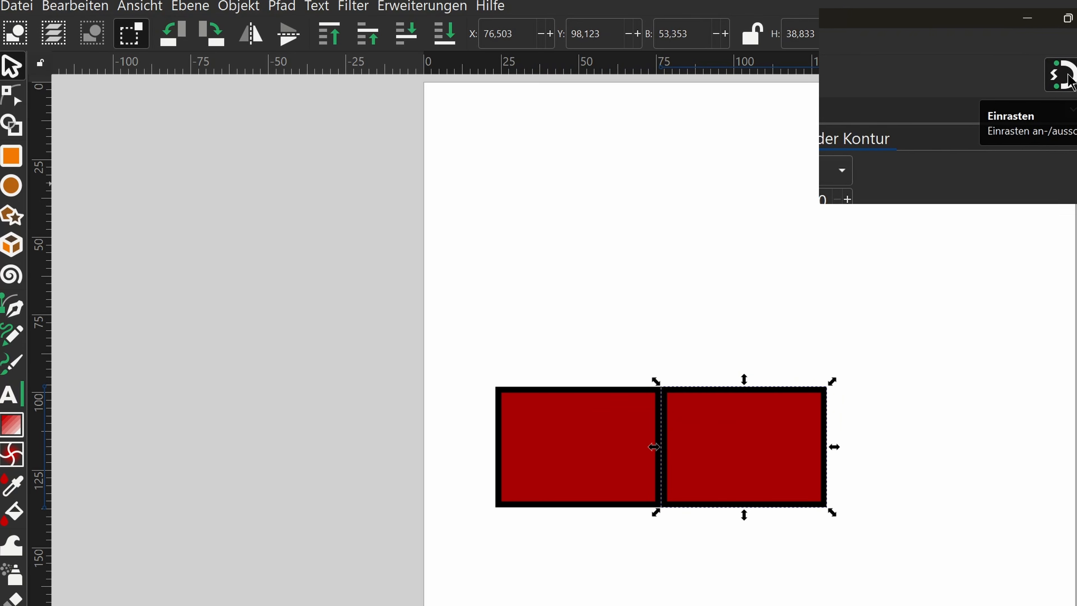
pyautogui.moveTo(771, 437)
pyautogui.mouseDown()
pyautogui.moveTo(793, 441)
pyautogui.moveTo(765, 437)
pyautogui.mouseUp()
pyautogui.moveTo(690, 414)
pyautogui.mouseDown()
pyautogui.moveTo(717, 414)
pyautogui.moveTo(717, 460)
pyautogui.moveTo(736, 419)
pyautogui.moveTo(697, 409)
pyautogui.moveTo(712, 508)
pyautogui.moveTo(699, 527)
pyautogui.moveTo(735, 435)
pyautogui.moveTo(697, 417)
pyautogui.moveTo(726, 417)
pyautogui.moveTo(699, 409)
pyautogui.mouseUp()
# Step: Select both rectangles, duplicate them and snap the copies directly below to form a two-by-two grid
pyautogui.hotkey('ctrl', 'a')
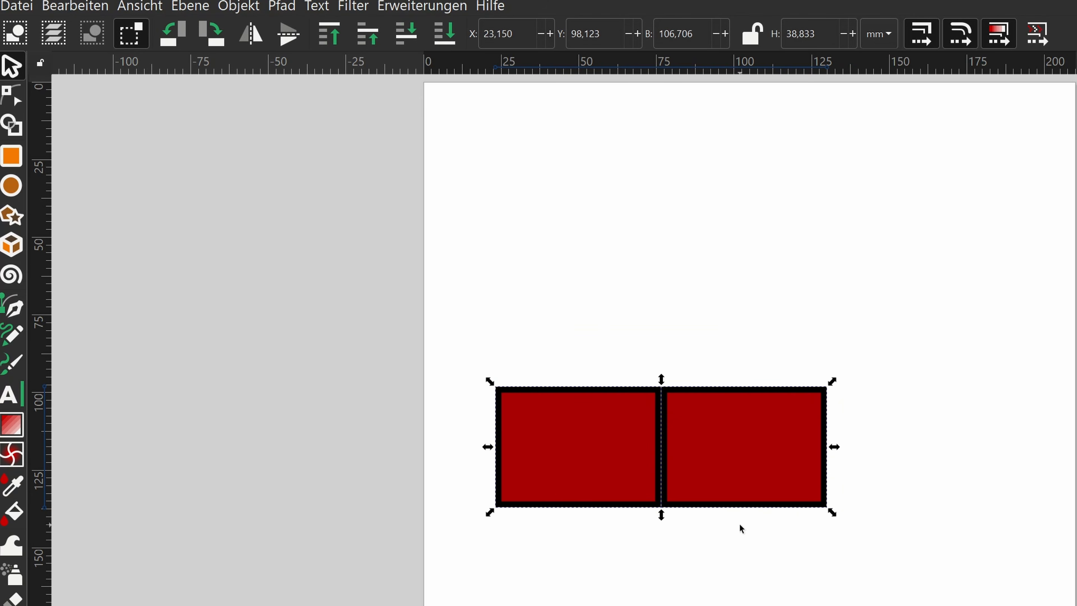
pyautogui.hotkey('ctrl', 'd')
pyautogui.moveTo(717, 452); pyautogui.dragTo(713, 595)
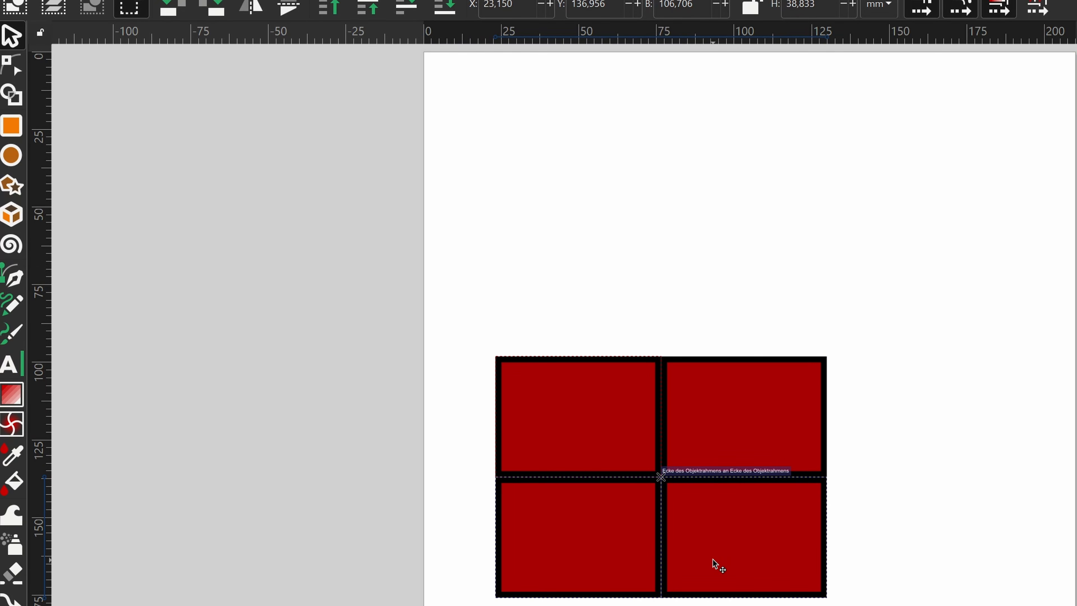
# Step: Select all four rectangles together, change their fill to yellow and deselect them
pyautogui.click(665, 253)
pyautogui.moveTo(527, 292); pyautogui.dragTo(872, 605)
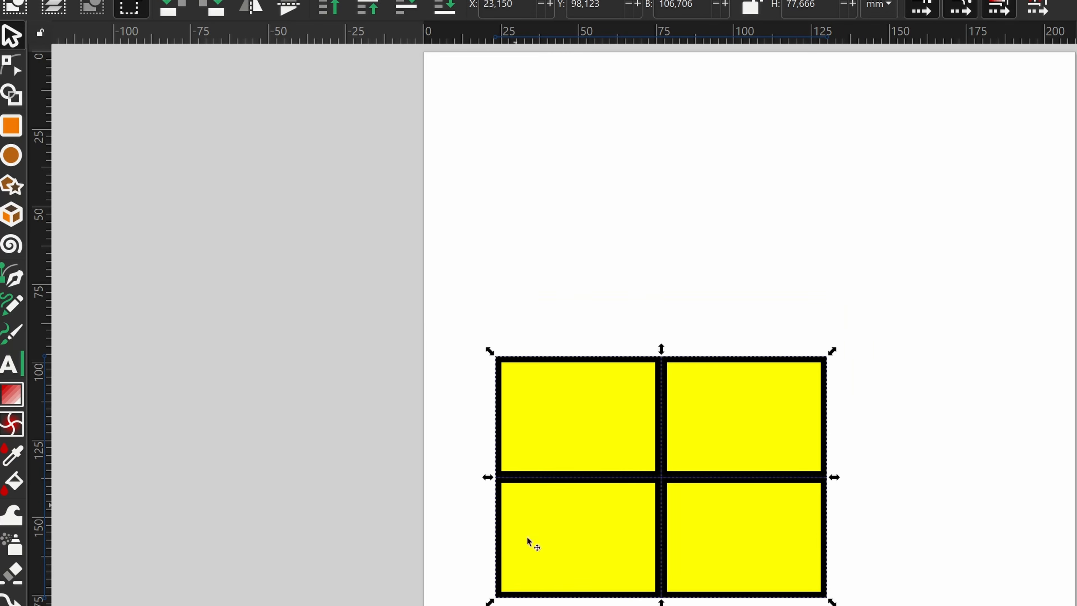
pyautogui.click(689, 263)
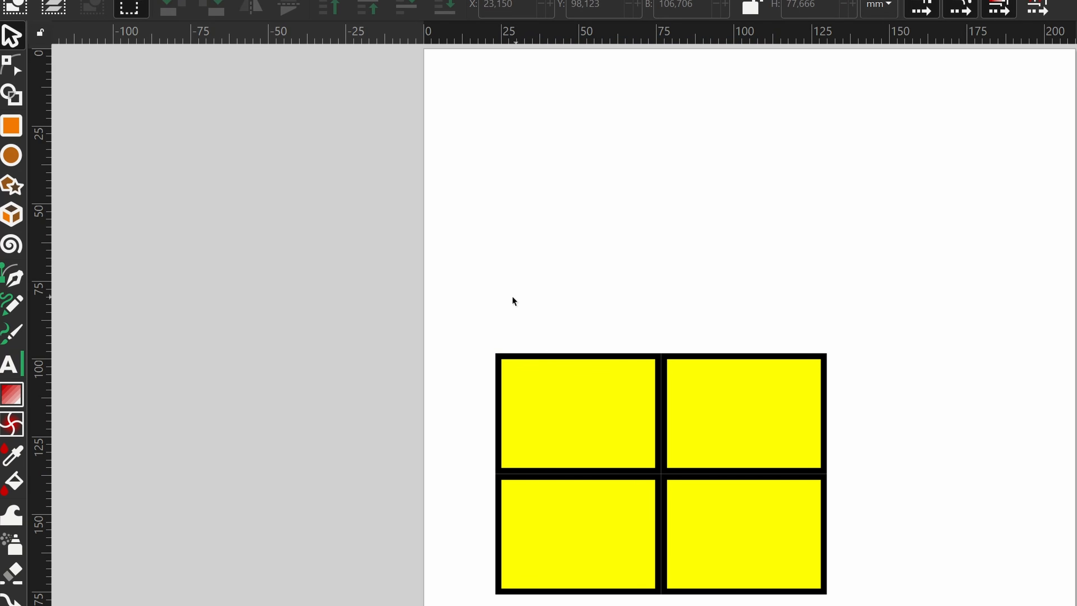
# Step: Try selecting all four rectangles together and a single one on its own
pyautogui.moveTo(470, 300); pyautogui.dragTo(861, 604)
pyautogui.click(946, 334)
pyautogui.click(707, 428)
pyautogui.moveTo(709, 430)
pyautogui.mouseDown()
pyautogui.moveTo(810, 339)
pyautogui.moveTo(722, 429)
pyautogui.moveTo(721, 419)
pyautogui.mouseUp()
pyautogui.click(858, 246)
# Step: Group the four yellow rectangles and move the group about 17 mm right and 35 mm up
pyautogui.moveTo(457, 272); pyautogui.dragTo(929, 604)
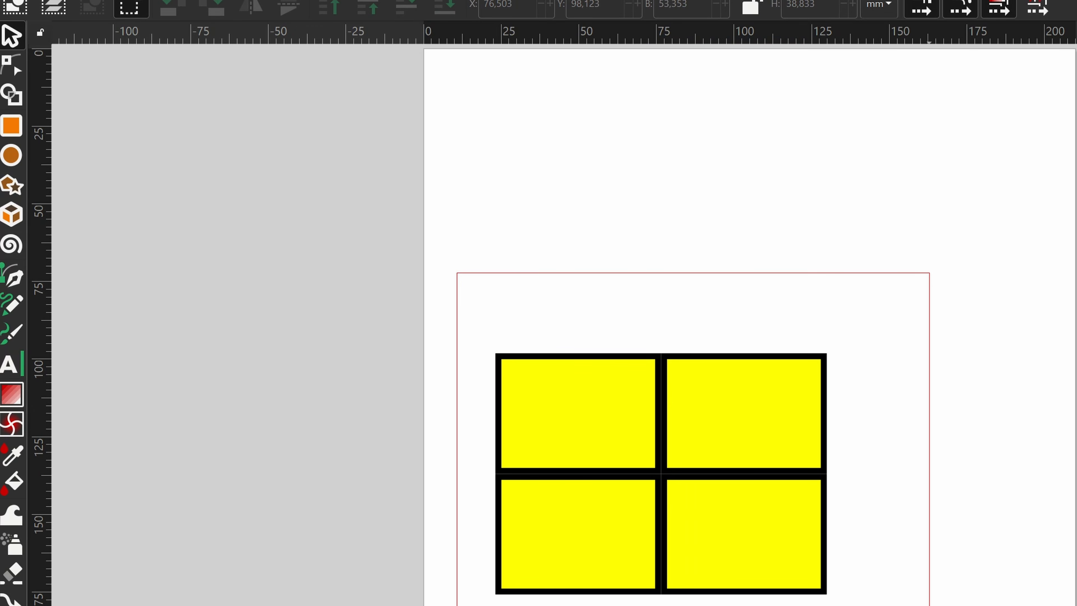
pyautogui.moveTo(930, 604); pyautogui.dragTo(941, 604)
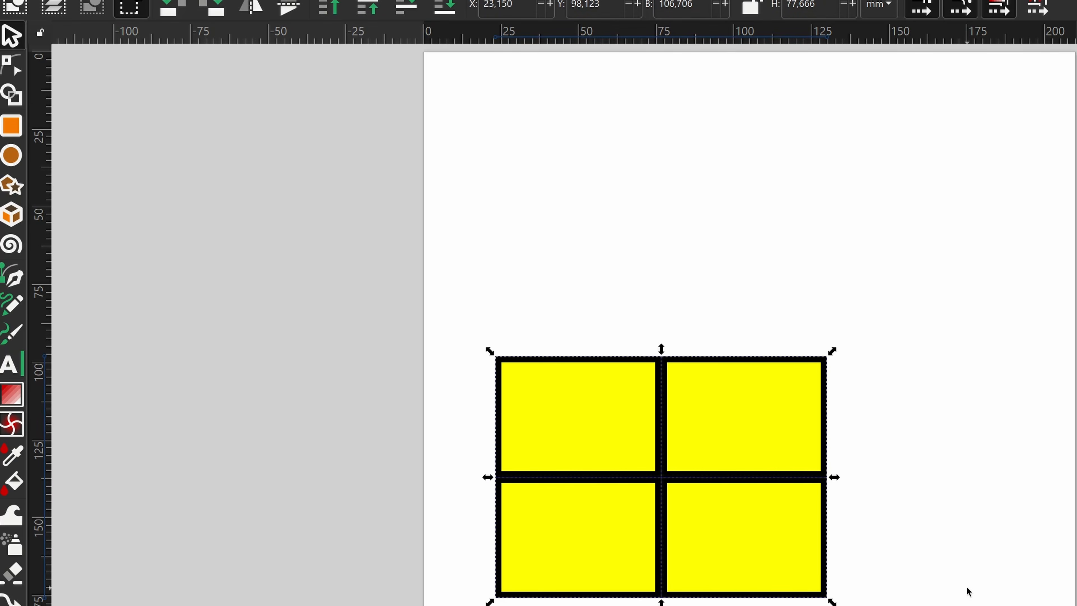
pyautogui.hotkey('ctrl', 'g')
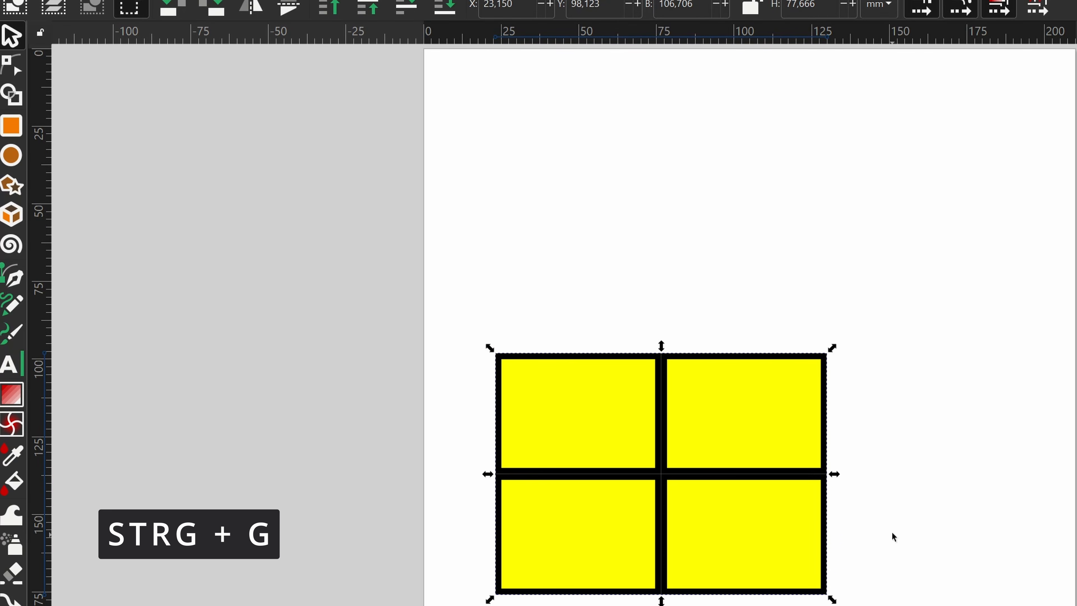
pyautogui.moveTo(709, 432); pyautogui.dragTo(751, 335)
# Step: Ungroup the four yellow rectangles and select an individual one of them
pyautogui.click(224, 23)
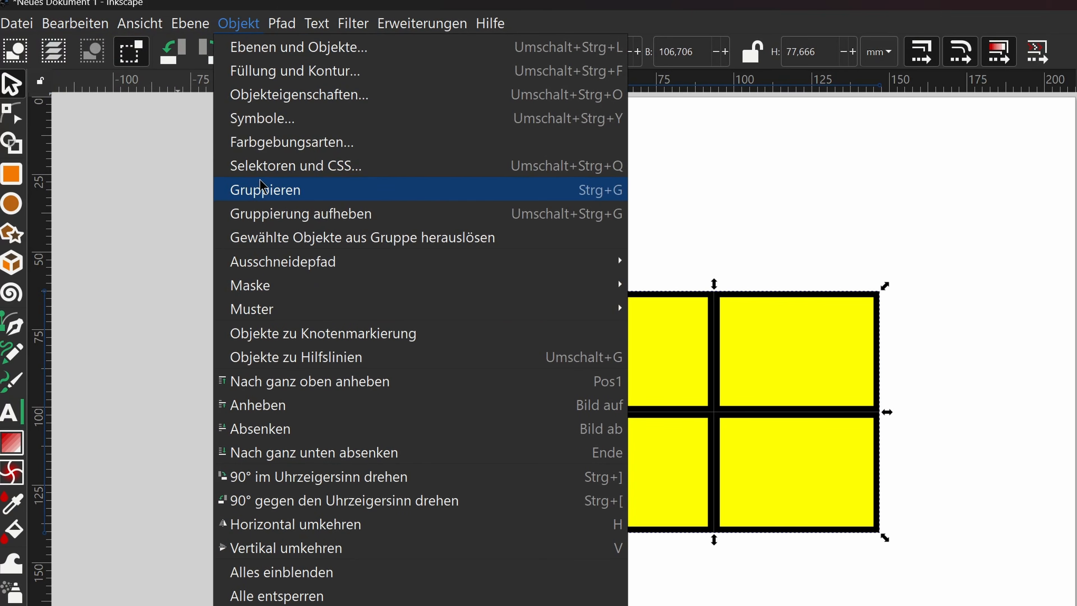
pyautogui.click(268, 214)
pyautogui.moveTo(659, 504)
pyautogui.mouseDown()
pyautogui.moveTo(632, 505)
pyautogui.moveTo(645, 505)
pyautogui.mouseUp()
# Step: Select the two left rectangles together and move them about 13 mm left, away from the right pair
pyautogui.click(462, 212)
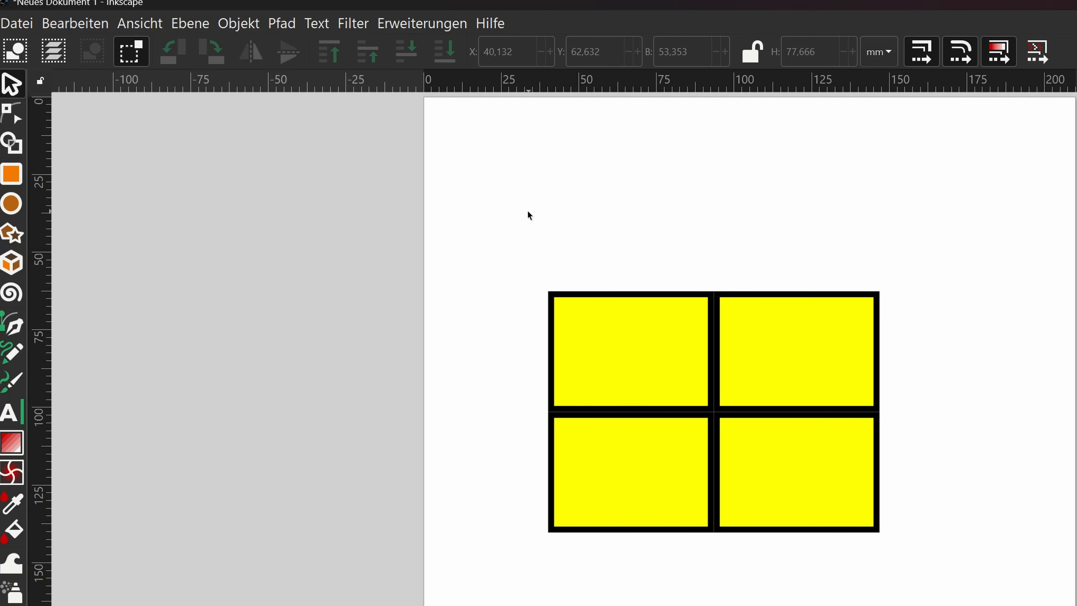
pyautogui.moveTo(513, 212); pyautogui.dragTo(681, 586)
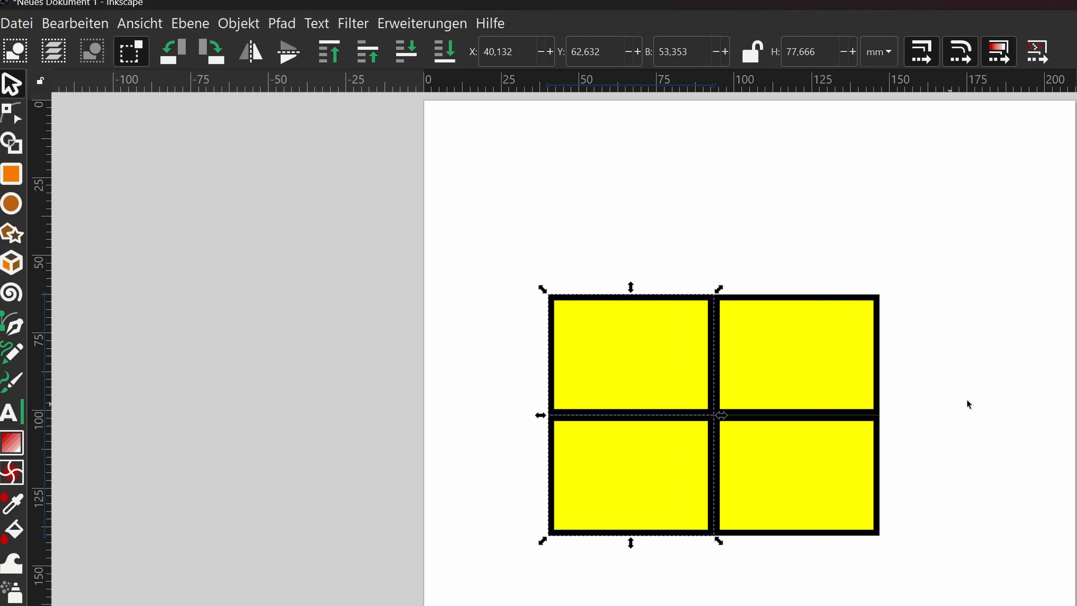
pyautogui.moveTo(638, 493); pyautogui.dragTo(572, 478)
# Step: Delete all four rectangles and draw a yellow square about 70 × 70 mm on the empty page
pyautogui.moveTo(716, 521); pyautogui.dragTo(1021, 605)
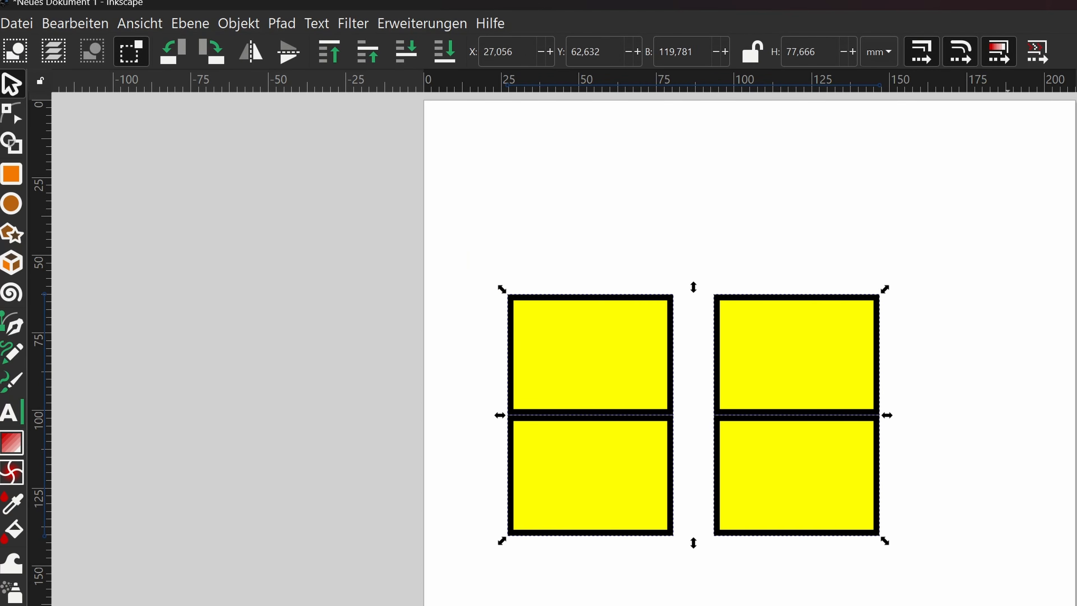
pyautogui.press('Delete')
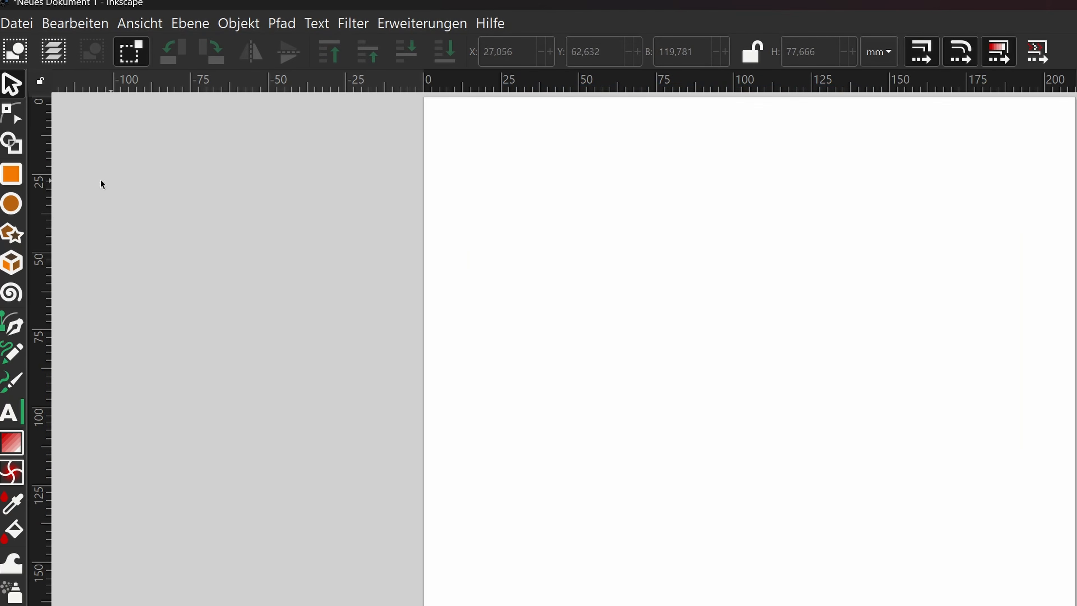
pyautogui.click(13, 176)
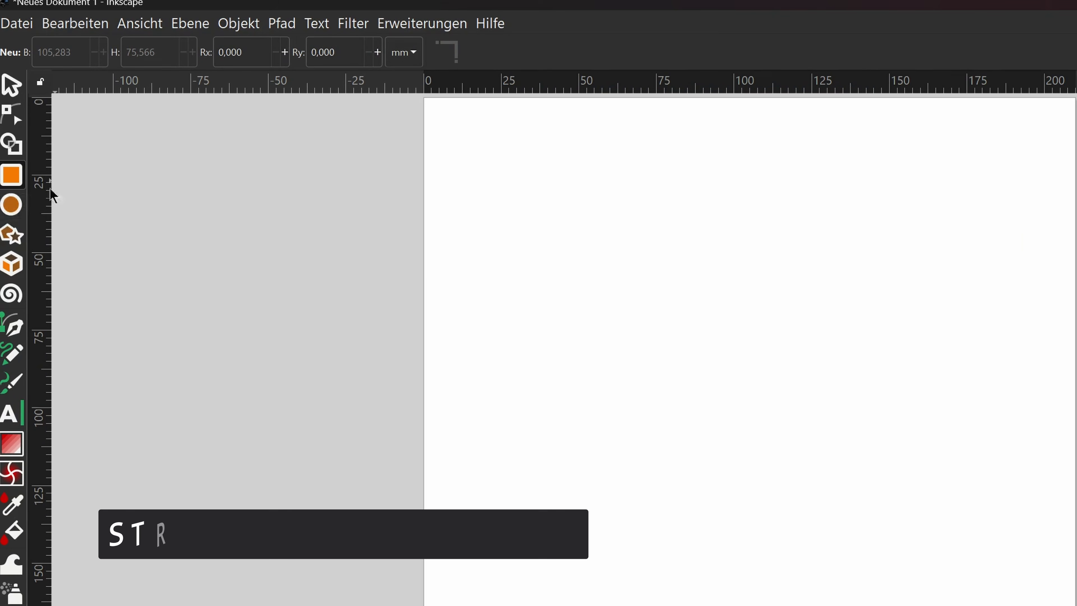
pyautogui.moveTo(560, 282)
pyautogui.mouseDown()
pyautogui.moveTo(624, 392)
pyautogui.moveTo(694, 459)
pyautogui.moveTo(771, 495)
pyautogui.moveTo(818, 493)
pyautogui.moveTo(841, 551)
pyautogui.moveTo(815, 514)
pyautogui.moveTo(729, 446)
pyautogui.moveTo(811, 547)
pyautogui.moveTo(761, 486)
pyautogui.moveTo(782, 506)
pyautogui.mouseUp()
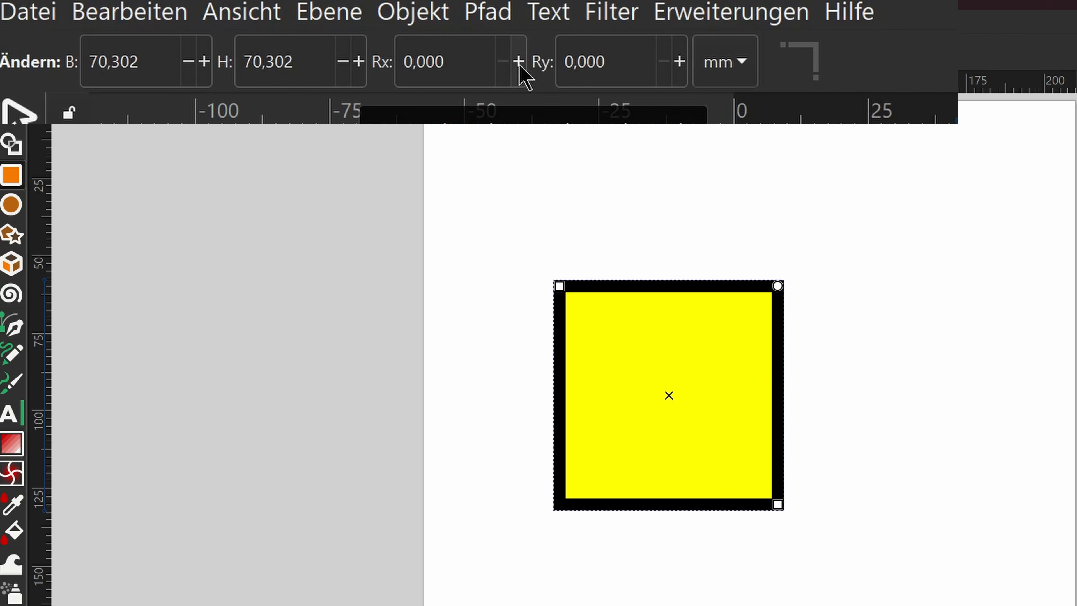
# Step: Try rounding the square's corners and reset the horizontal corner radius to 0
pyautogui.moveTo(518, 64); pyautogui.dragTo(356, 72)
pyautogui.write('0')
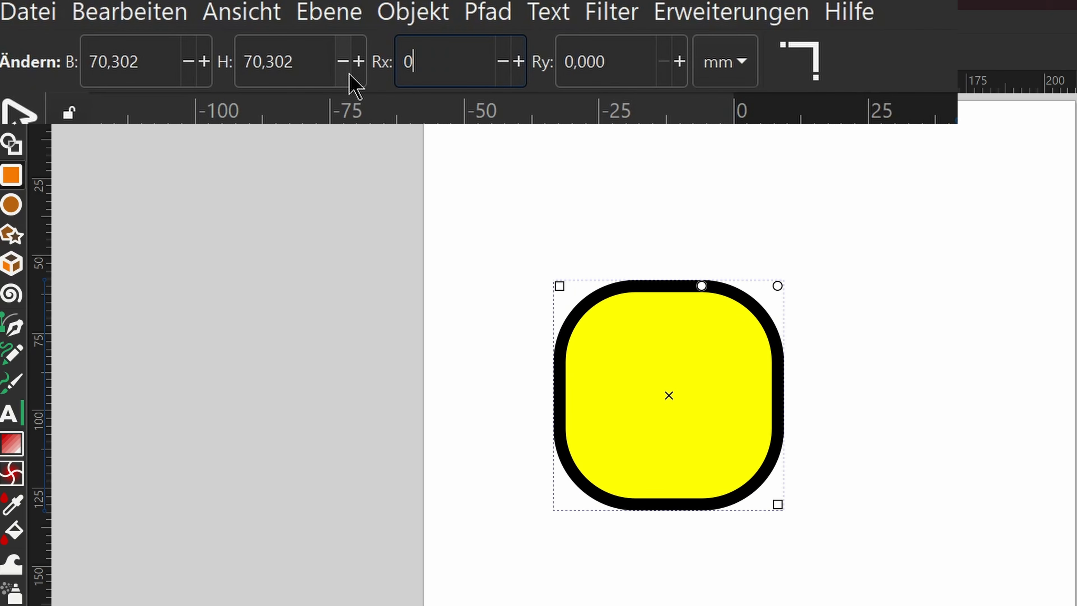
pyautogui.press('Return')
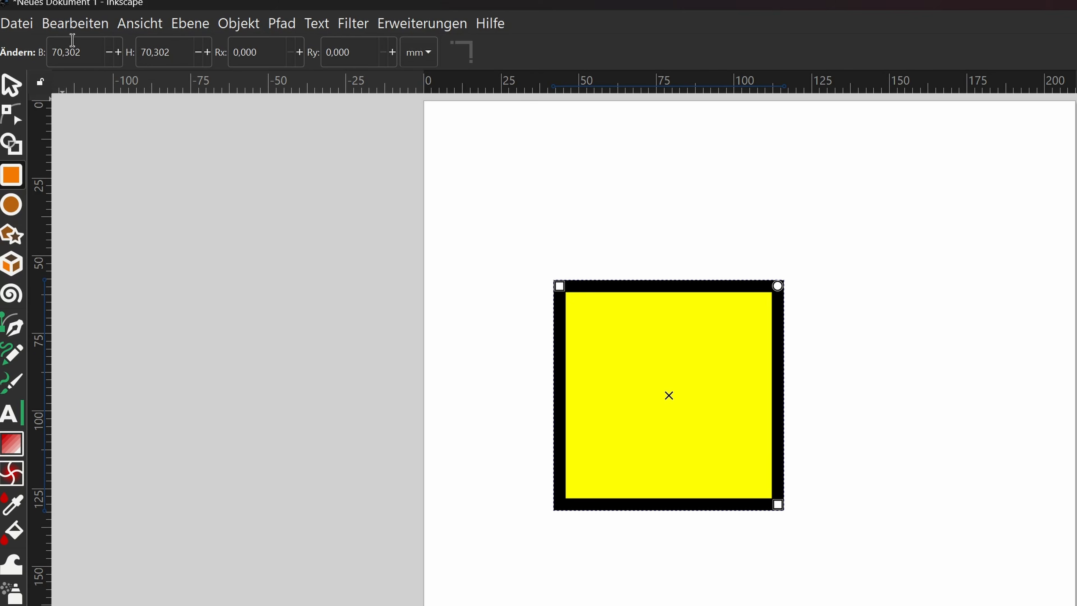
# Step: Set the yellow square's width and height to exactly 70 mm each
pyautogui.doubleClick(87, 52)
pyautogui.click(175, 52)
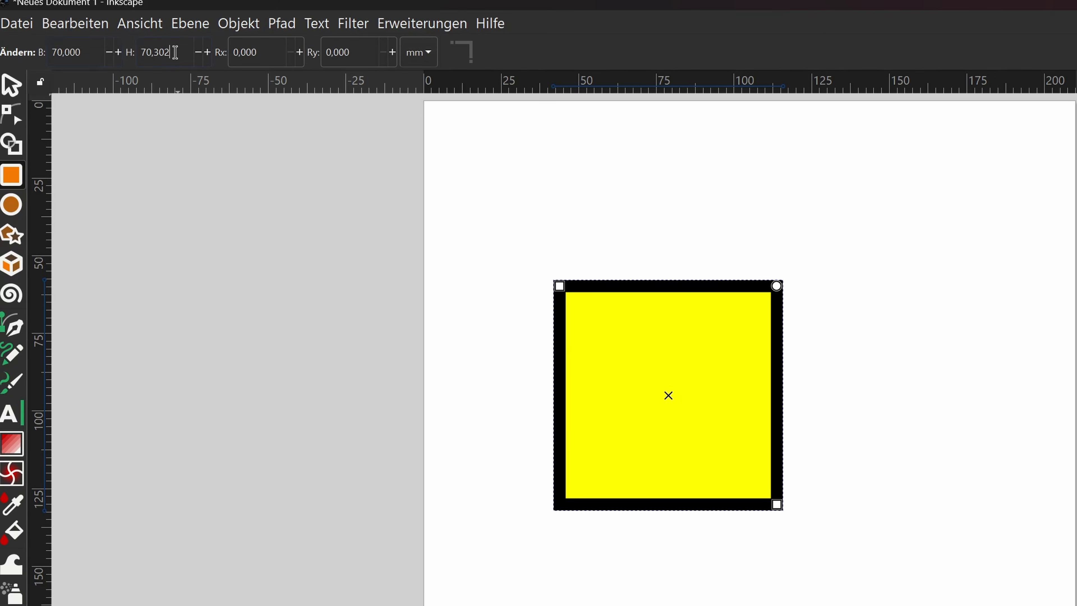
pyautogui.press('BackSpace')
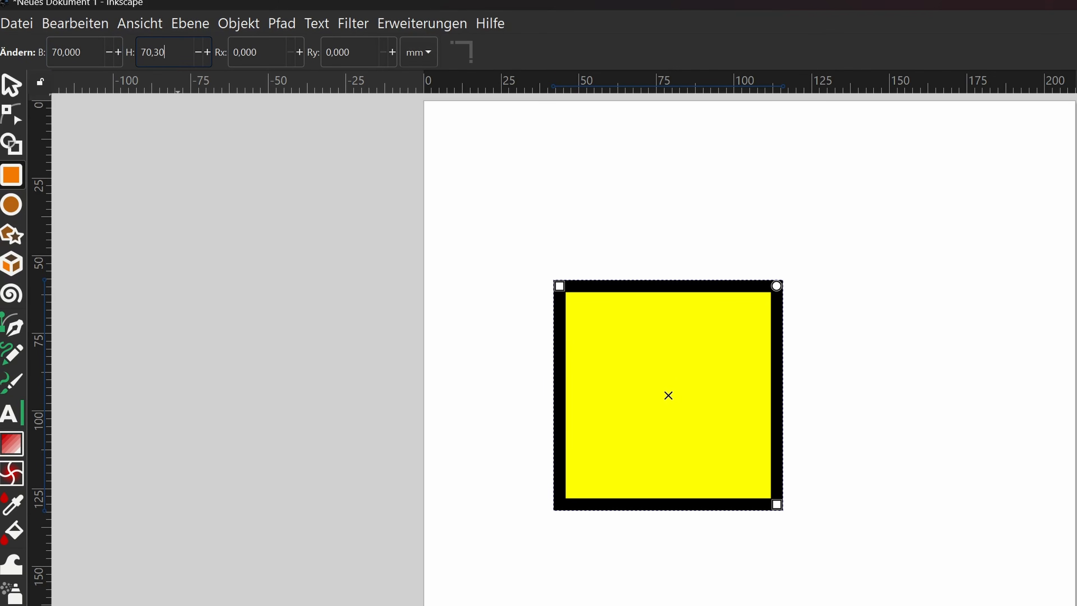
pyautogui.press('Return')
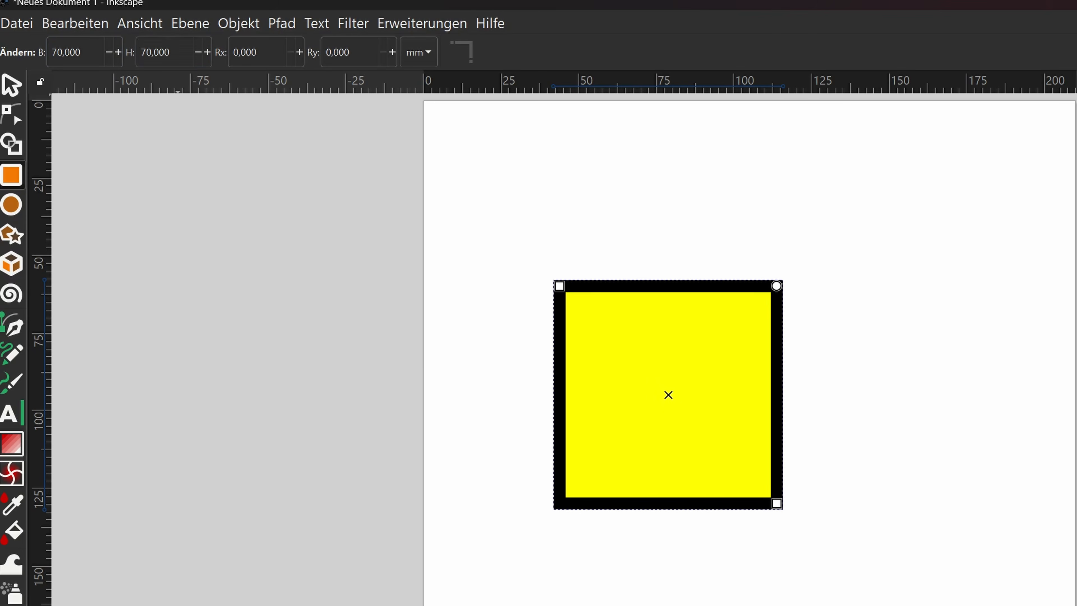
# Step: Move the yellow square about 14 mm left and 8 mm up, and leave it selected for scaling
pyautogui.click(12, 84)
pyautogui.click(459, 282)
pyautogui.click(621, 369)
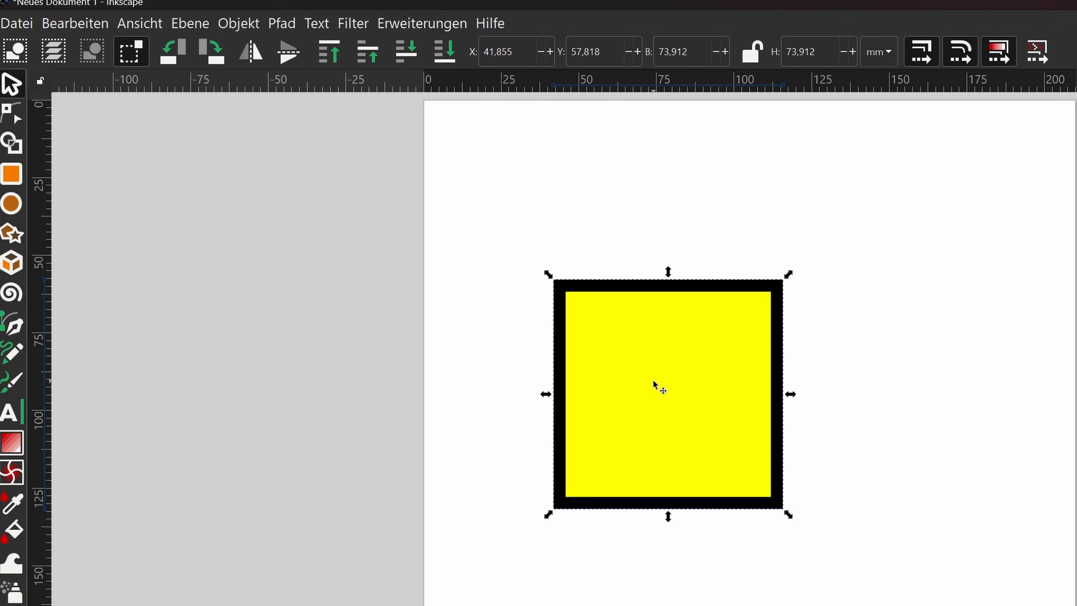
pyautogui.moveTo(654, 382); pyautogui.dragTo(610, 358)
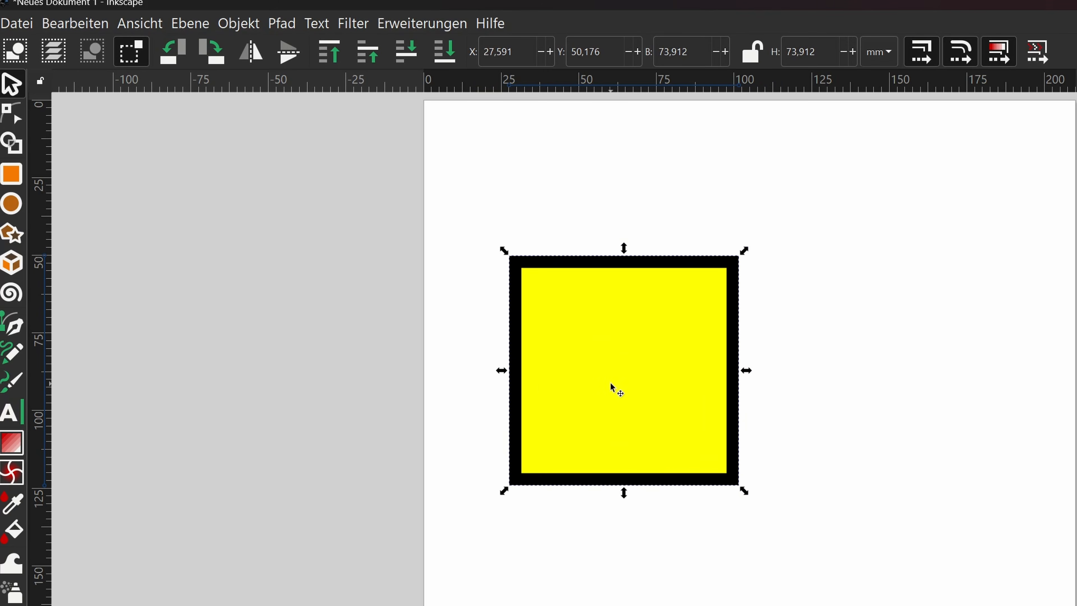
pyautogui.click(465, 320)
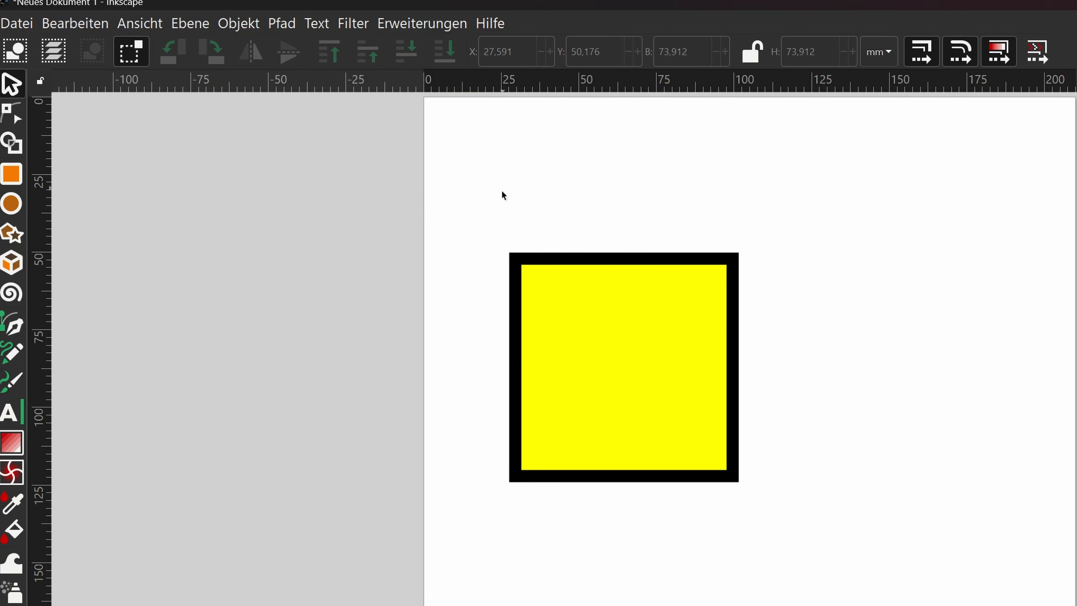
pyautogui.click(595, 339)
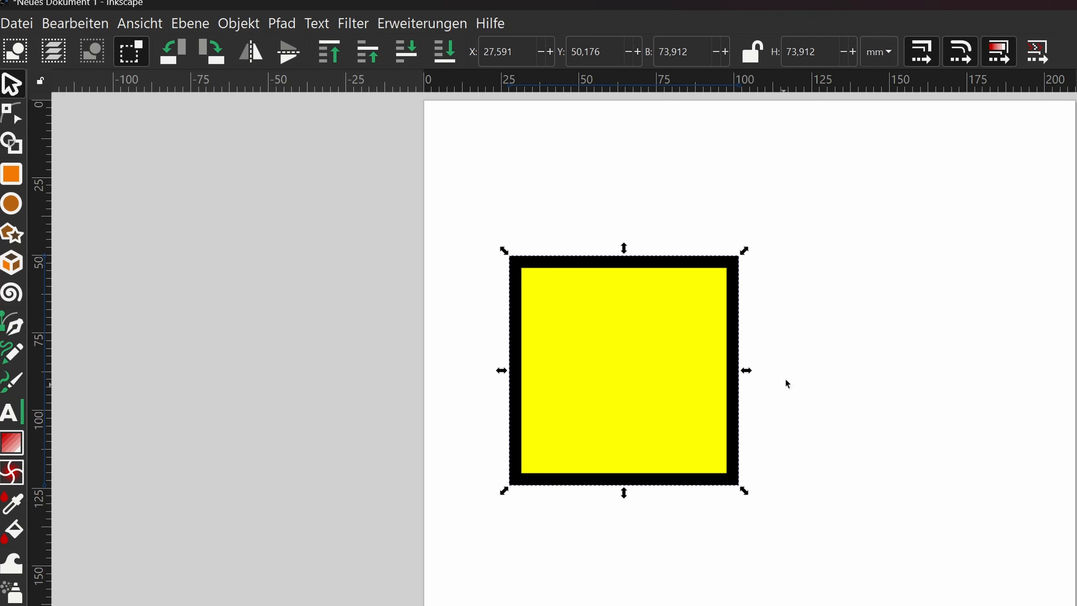
# Step: Try scaling the square down to about 71 mm and rotating it about its centre, undo both changes and deselect it
pyautogui.moveTo(744, 250); pyautogui.dragTo(799, 265)
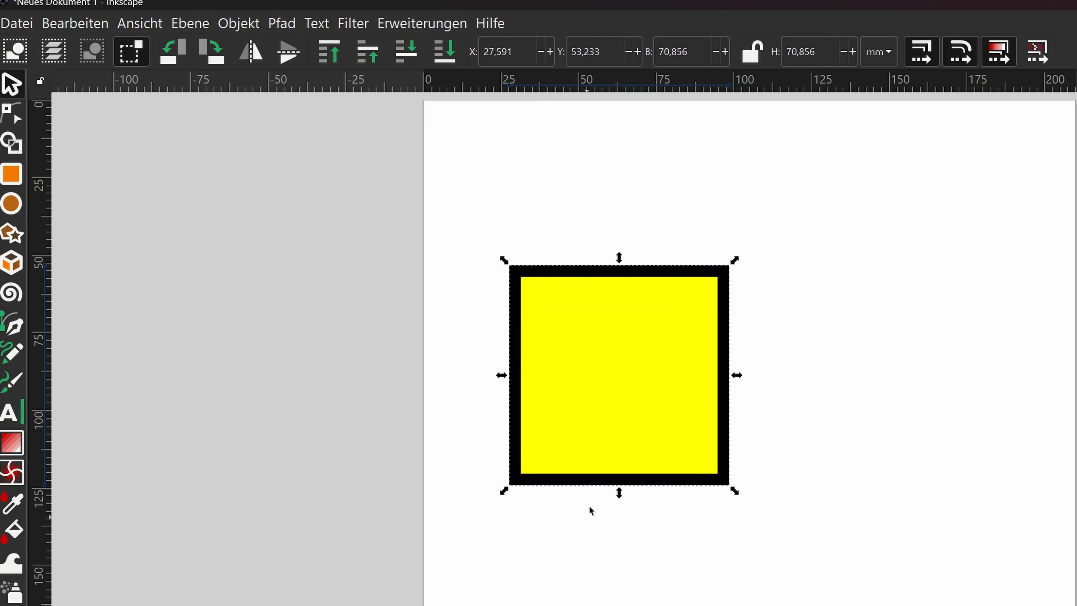
pyautogui.click(620, 376)
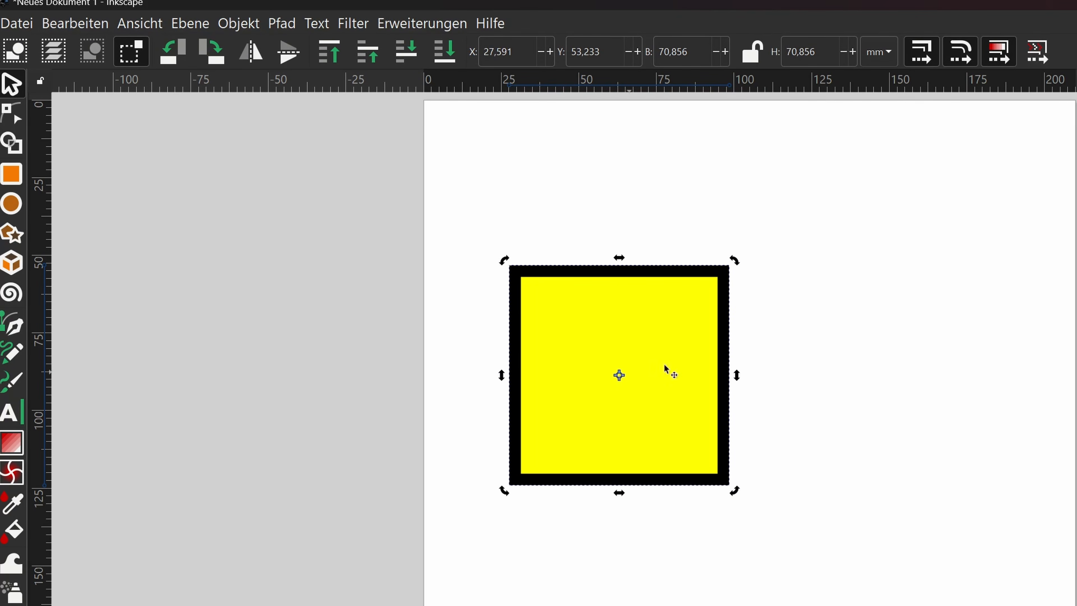
pyautogui.moveTo(740, 261)
pyautogui.mouseDown()
pyautogui.moveTo(807, 344)
pyautogui.moveTo(820, 429)
pyautogui.moveTo(802, 474)
pyautogui.moveTo(745, 526)
pyautogui.moveTo(626, 582)
pyautogui.moveTo(517, 580)
pyautogui.moveTo(392, 496)
pyautogui.moveTo(392, 378)
pyautogui.moveTo(387, 427)
pyautogui.moveTo(426, 508)
pyautogui.moveTo(454, 527)
pyautogui.moveTo(667, 543)
pyautogui.moveTo(629, 564)
pyautogui.moveTo(508, 562)
pyautogui.moveTo(542, 566)
pyautogui.mouseUp()
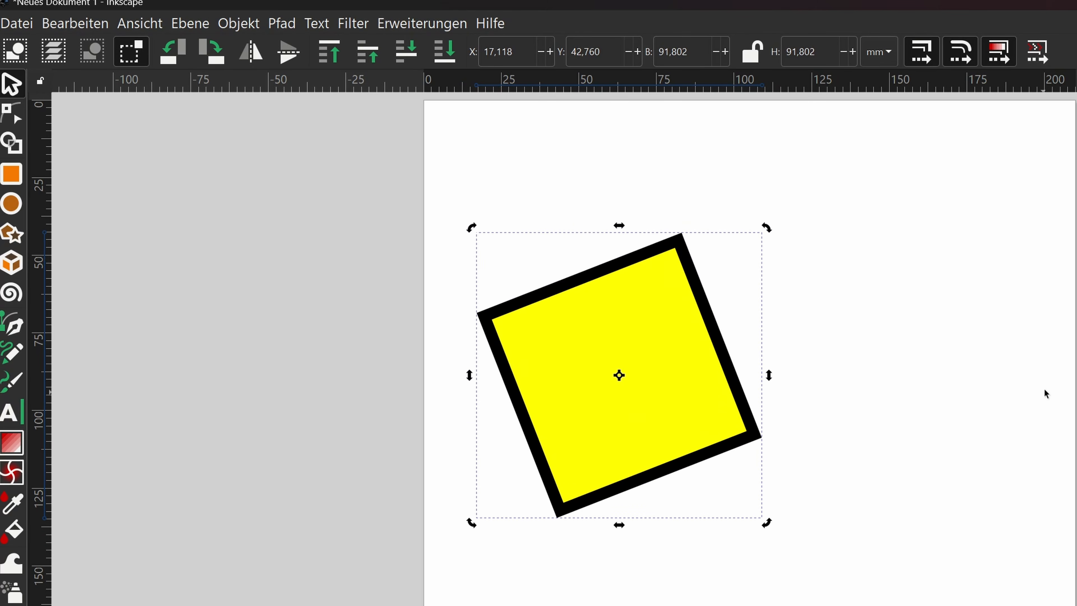
pyautogui.hotkey('ctrl', 'z')
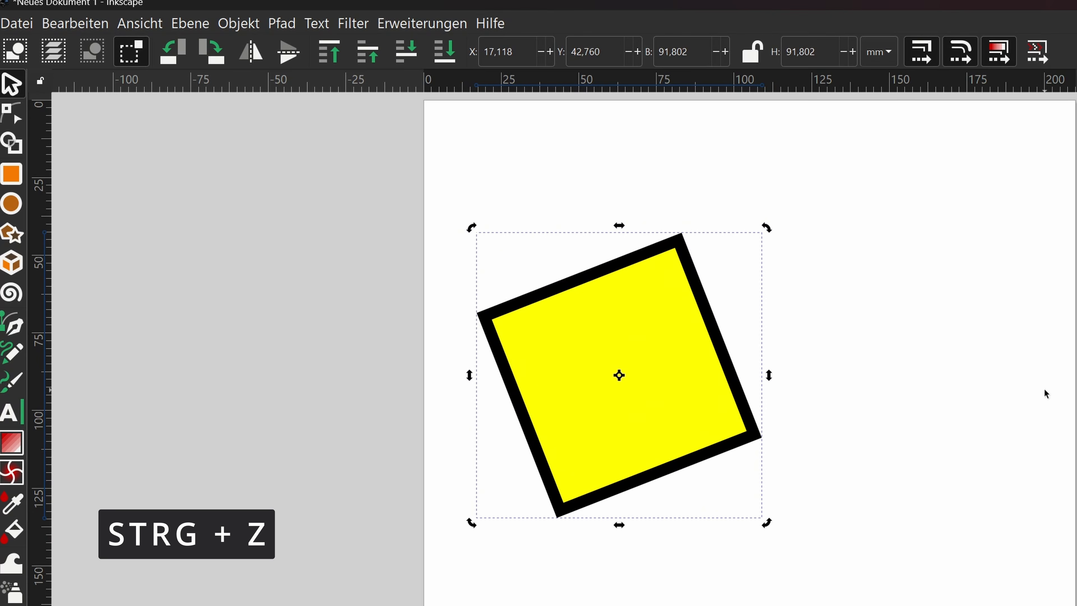
pyautogui.hotkey('ctrl', 'z')
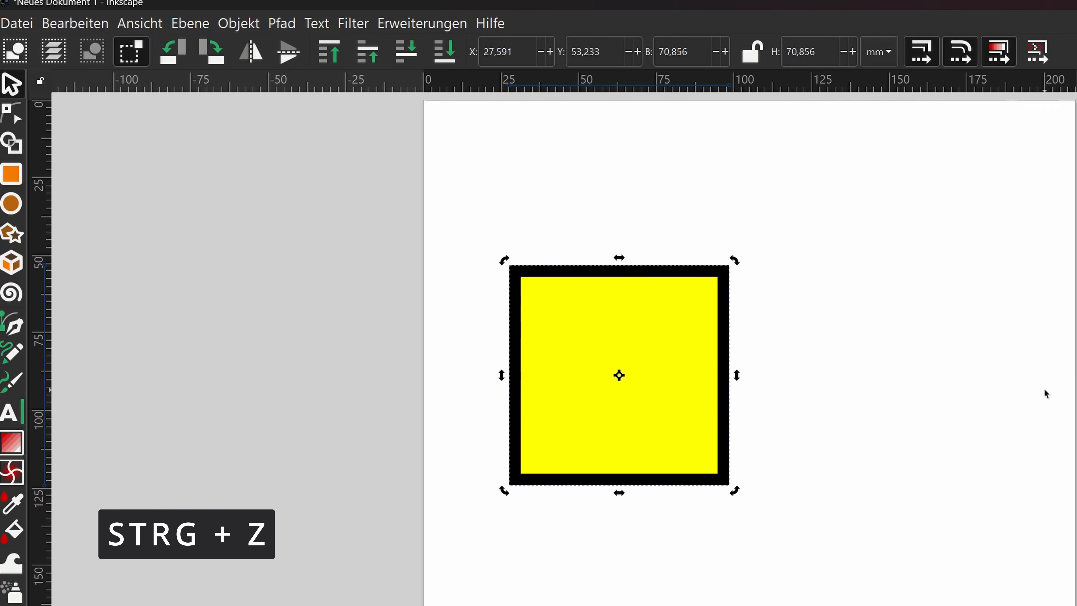
pyautogui.hotkey('ctrl', 'z')
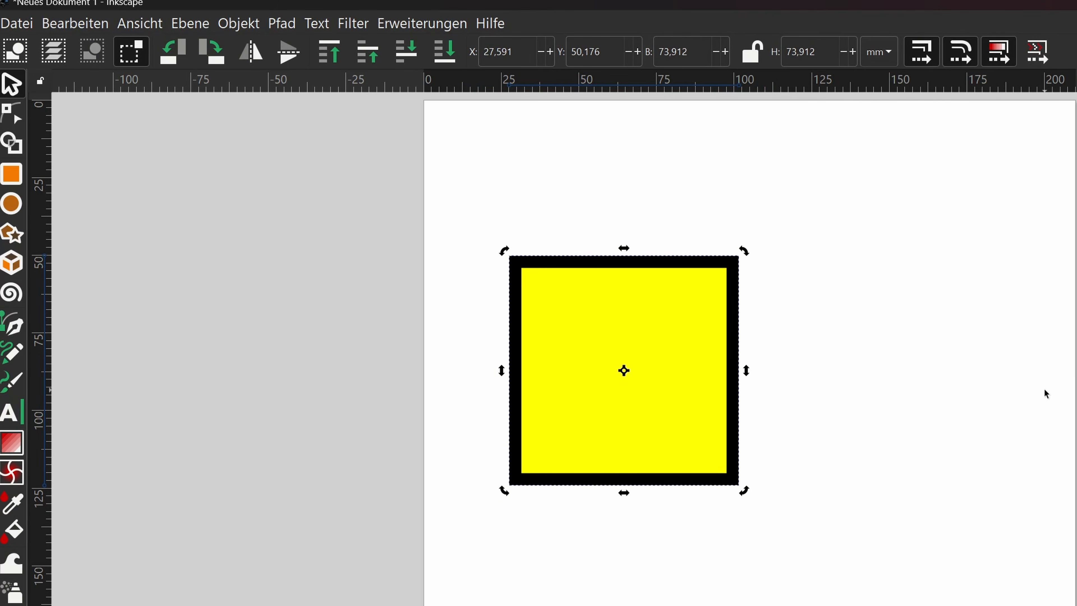
pyautogui.click(861, 265)
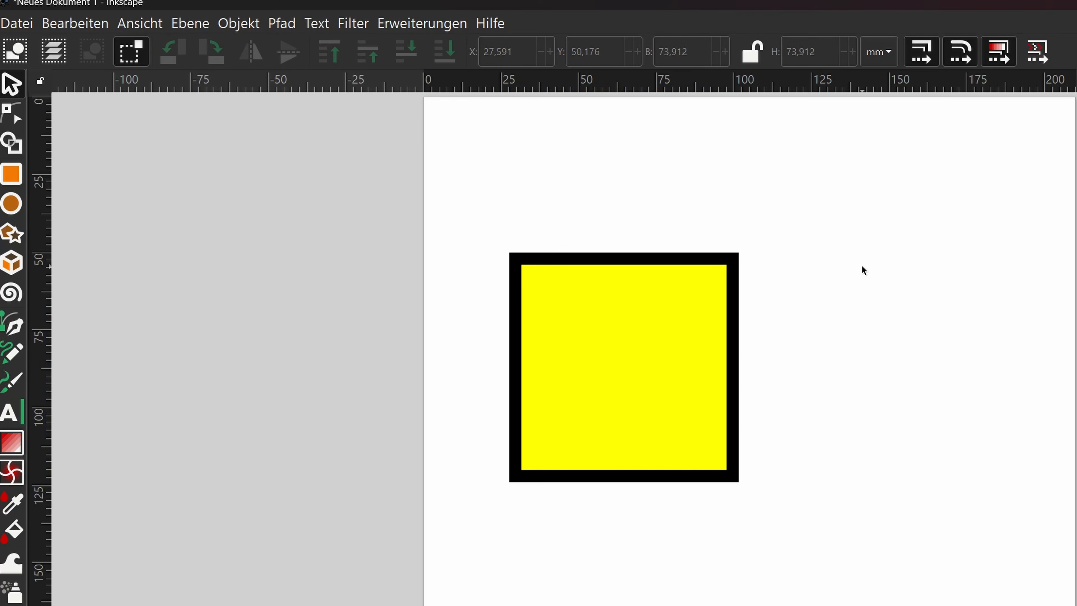
# Step: Draw a circle with radii of about 50.4 mm on the cleared page and increase its vertical radius slightly
pyautogui.click(566, 304)
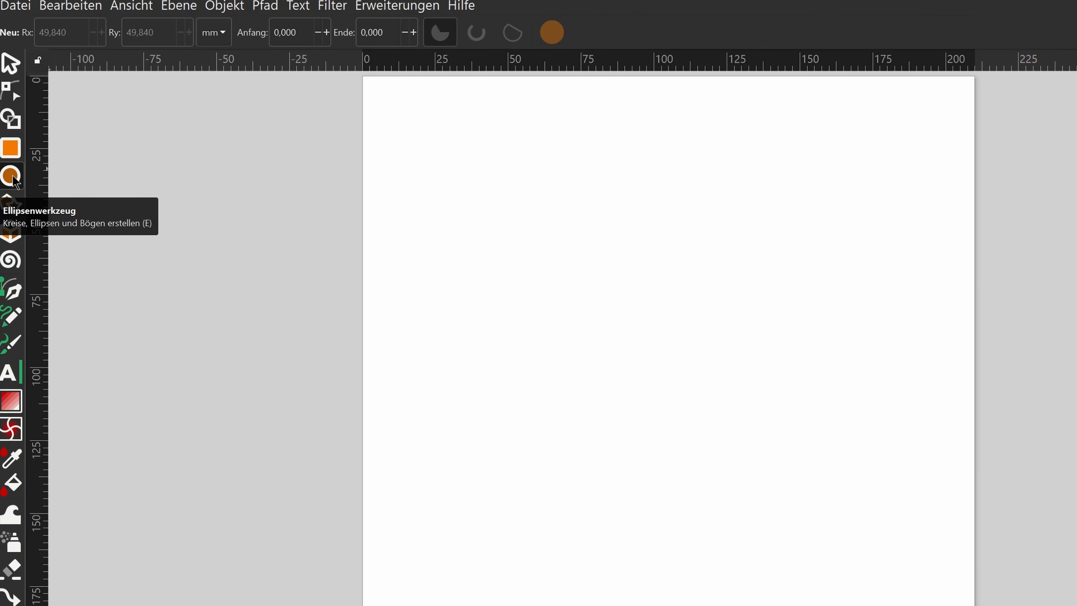
pyautogui.moveTo(457, 265)
pyautogui.mouseDown()
pyautogui.moveTo(478, 331)
pyautogui.moveTo(598, 397)
pyautogui.moveTo(665, 428)
pyautogui.moveTo(742, 433)
pyautogui.moveTo(765, 447)
pyautogui.moveTo(787, 419)
pyautogui.moveTo(754, 418)
pyautogui.moveTo(743, 431)
pyautogui.moveTo(759, 464)
pyautogui.moveTo(788, 432)
pyautogui.moveTo(677, 404)
pyautogui.moveTo(542, 404)
pyautogui.moveTo(518, 358)
pyautogui.moveTo(535, 394)
pyautogui.moveTo(715, 505)
pyautogui.moveTo(805, 581)
pyautogui.moveTo(741, 517)
pyautogui.moveTo(786, 571)
pyautogui.mouseUp()
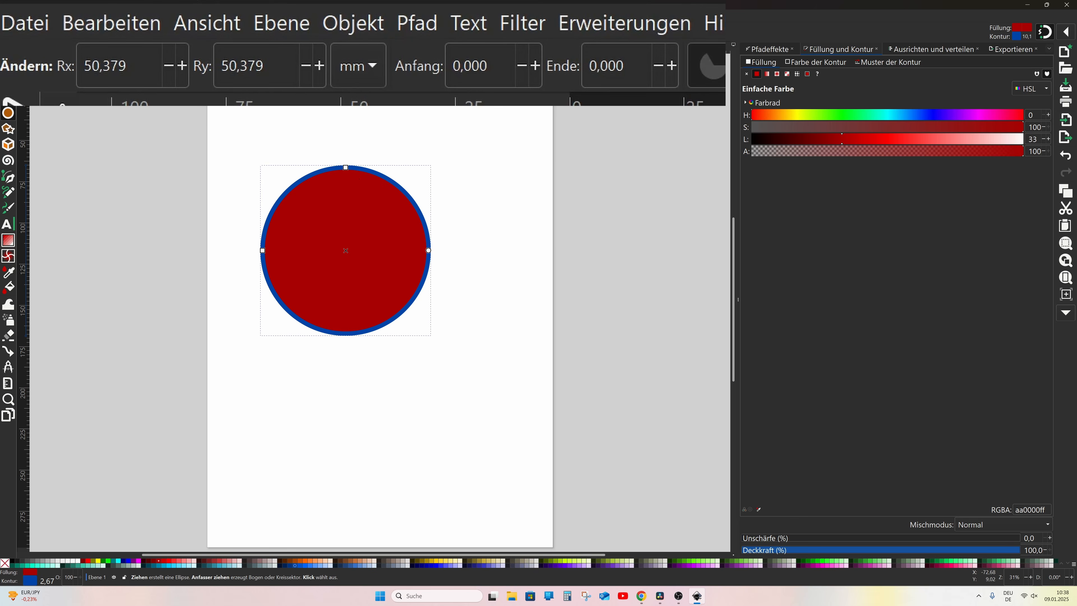
pyautogui.click(320, 68)
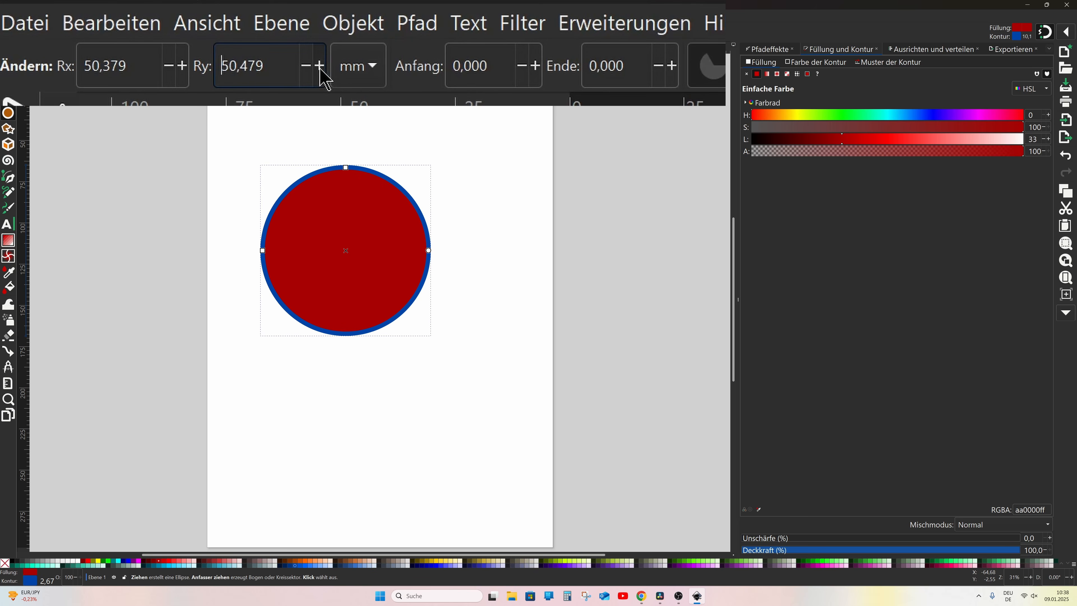
pyautogui.moveTo(320, 68); pyautogui.dragTo(320, 68)
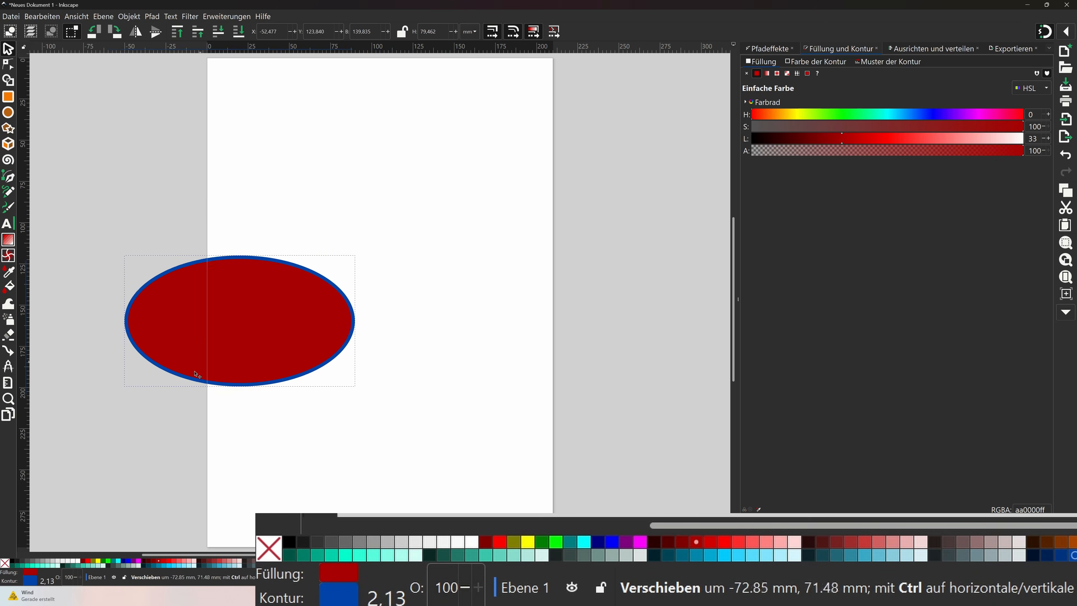
# Step: Recolour the ellipse beside the page's lower-left edge with fill #2b0000, trying outline #6C5353 before choosing a plain blue one
pyautogui.moveTo(203, 365); pyautogui.dragTo(128, 507)
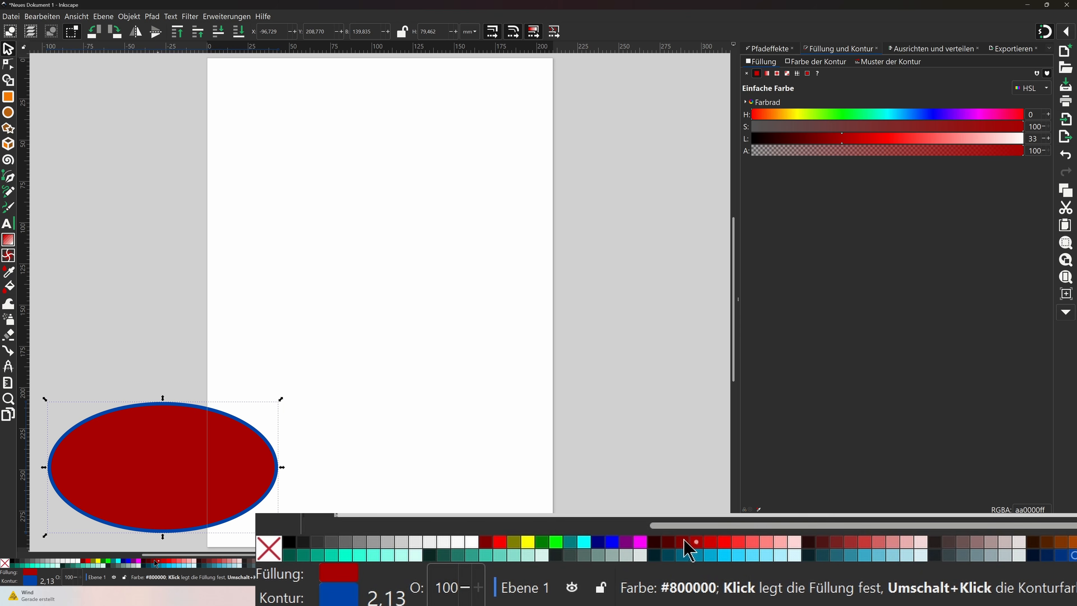
pyautogui.click(145, 564)
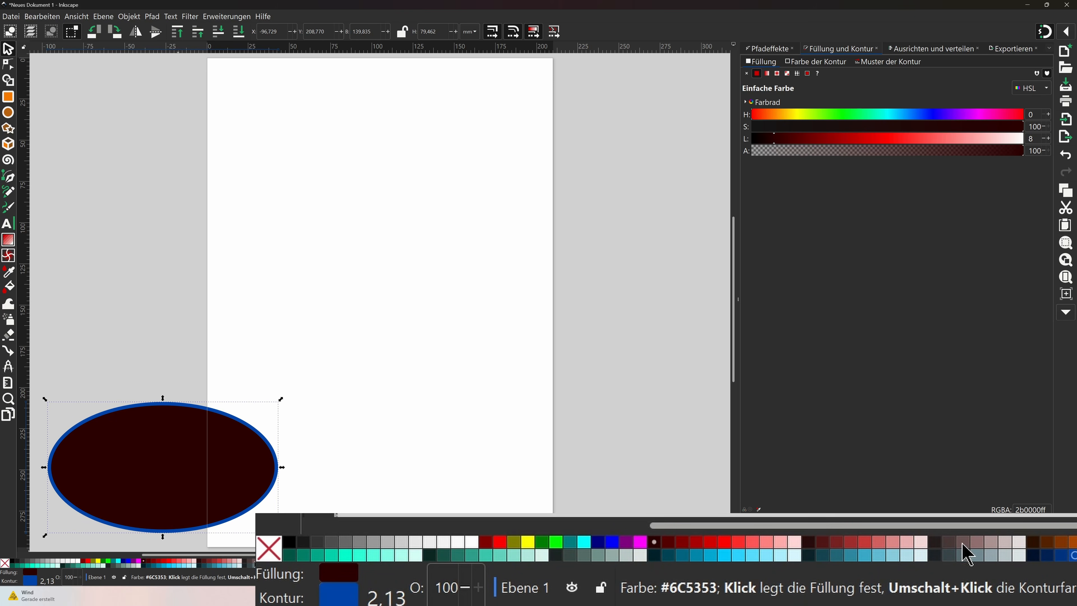
pyautogui.keyDown('shift'); pyautogui.click(963, 543); pyautogui.keyUp('shift')
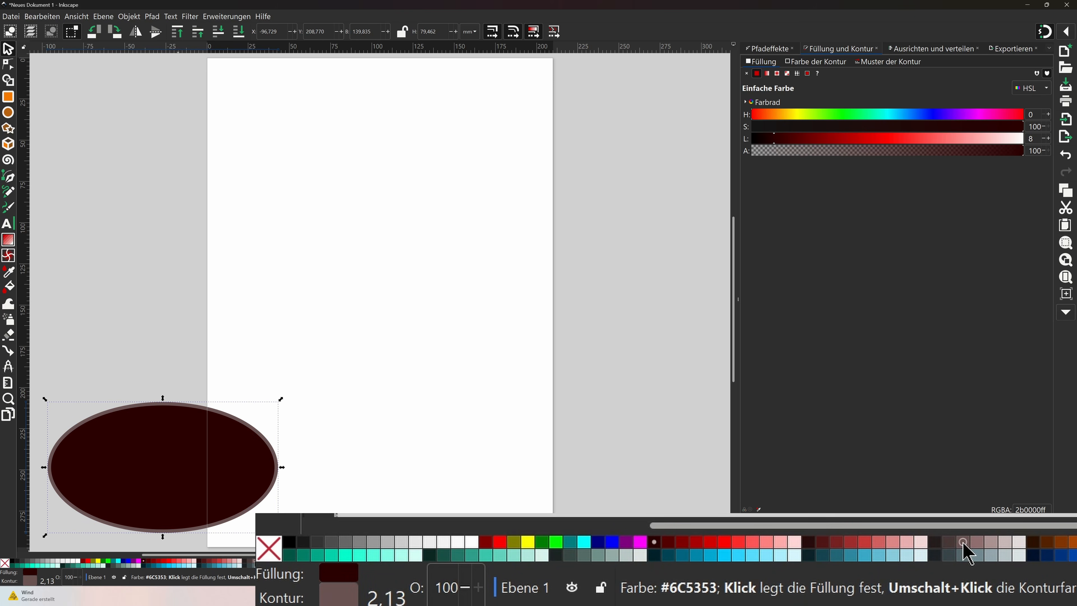
pyautogui.keyDown('shift'); pyautogui.click(6, 563); pyautogui.keyUp('shift')
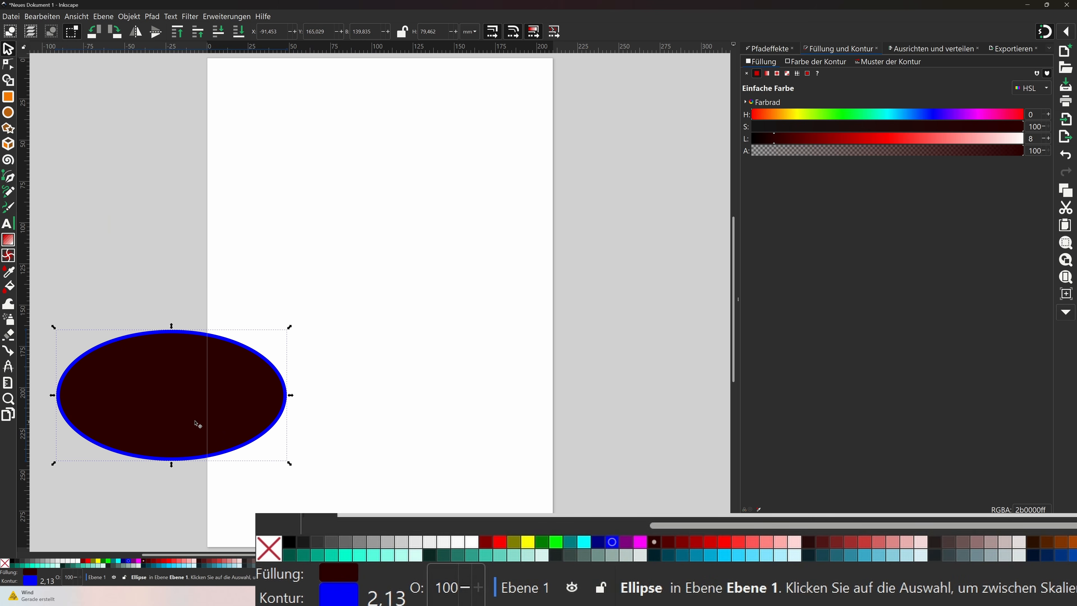
pyautogui.moveTo(168, 370); pyautogui.dragTo(191, 373)
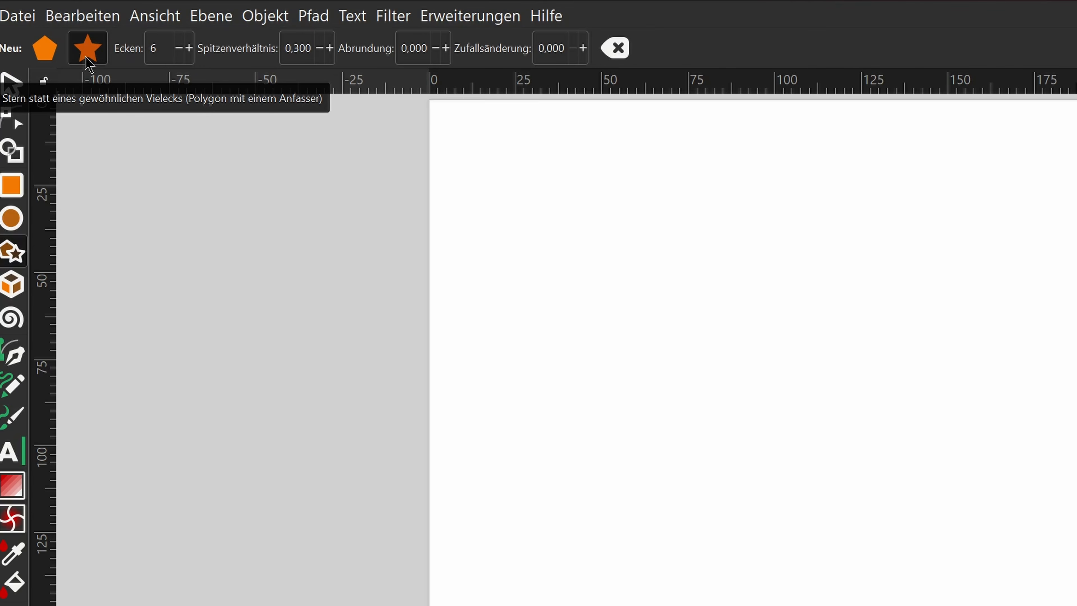
# Step: Draw a six-cornered regular polygon about 64 mm wide beside the page's upper-left edge
pyautogui.click(47, 50)
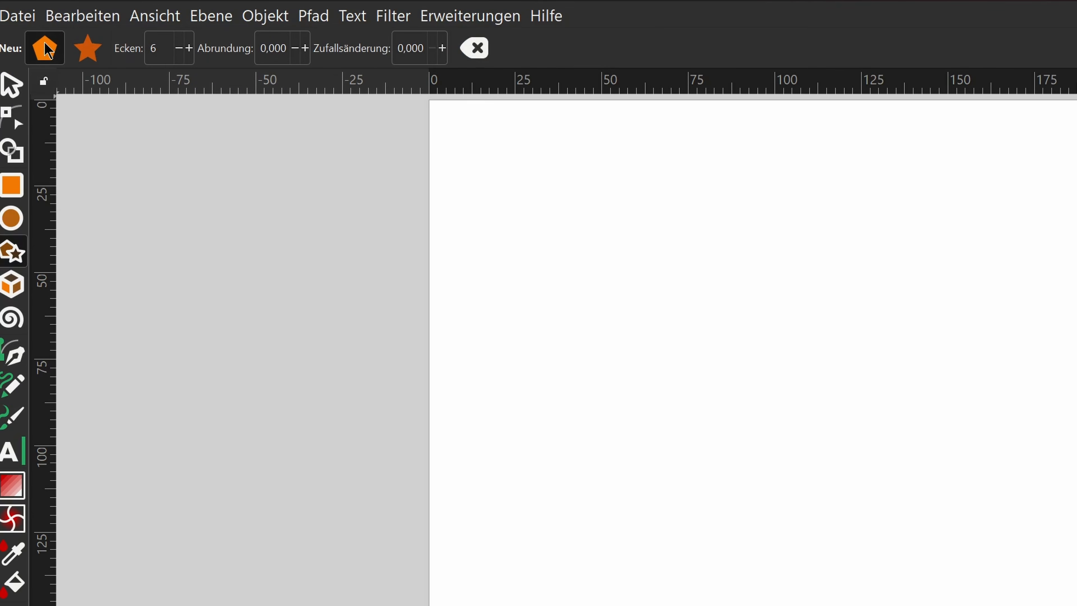
pyautogui.moveTo(200, 217)
pyautogui.mouseDown()
pyautogui.moveTo(248, 323)
pyautogui.moveTo(207, 341)
pyautogui.moveTo(242, 334)
pyautogui.moveTo(236, 342)
pyautogui.moveTo(204, 346)
pyautogui.mouseUp()
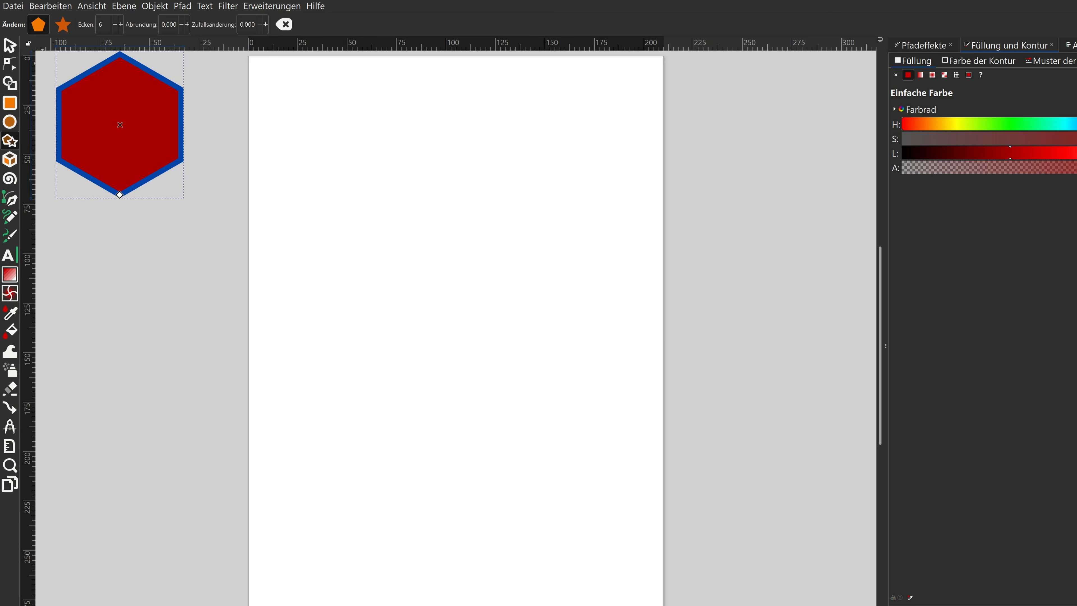
pyautogui.moveTo(88, 238)
pyautogui.mouseDown()
pyautogui.moveTo(130, 282)
pyautogui.moveTo(96, 284)
pyautogui.moveTo(131, 291)
pyautogui.moveTo(79, 308)
pyautogui.moveTo(112, 306)
pyautogui.moveTo(62, 311)
pyautogui.moveTo(108, 308)
pyautogui.moveTo(72, 265)
pyautogui.mouseUp()
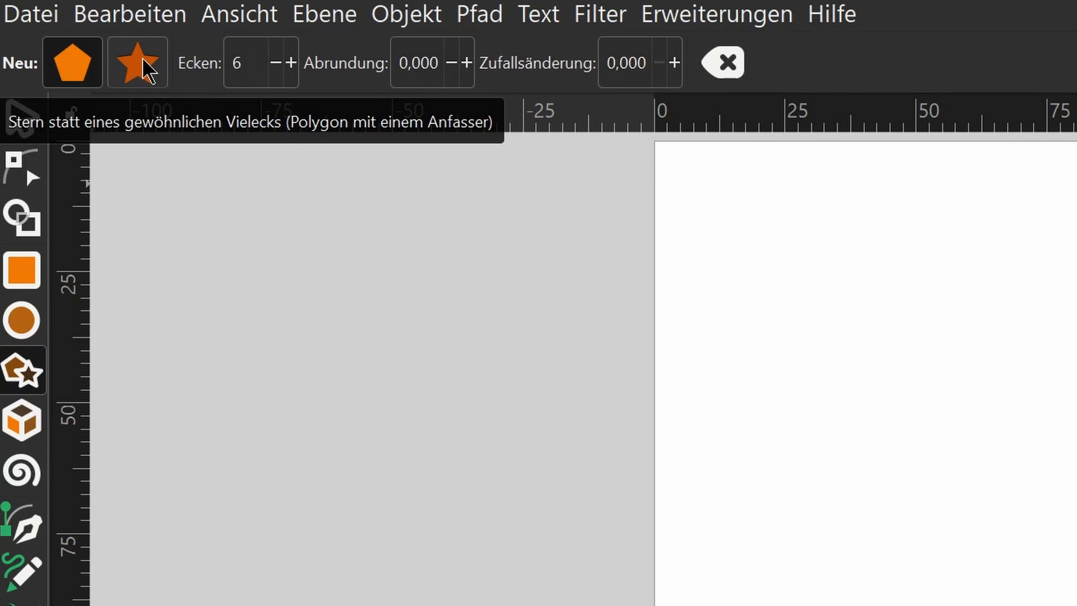
# Step: Draw a six-cornered star about 42 mm tall beside the page's upper-left edge and reduce its spoke ratio to 0.316
pyautogui.click(146, 70)
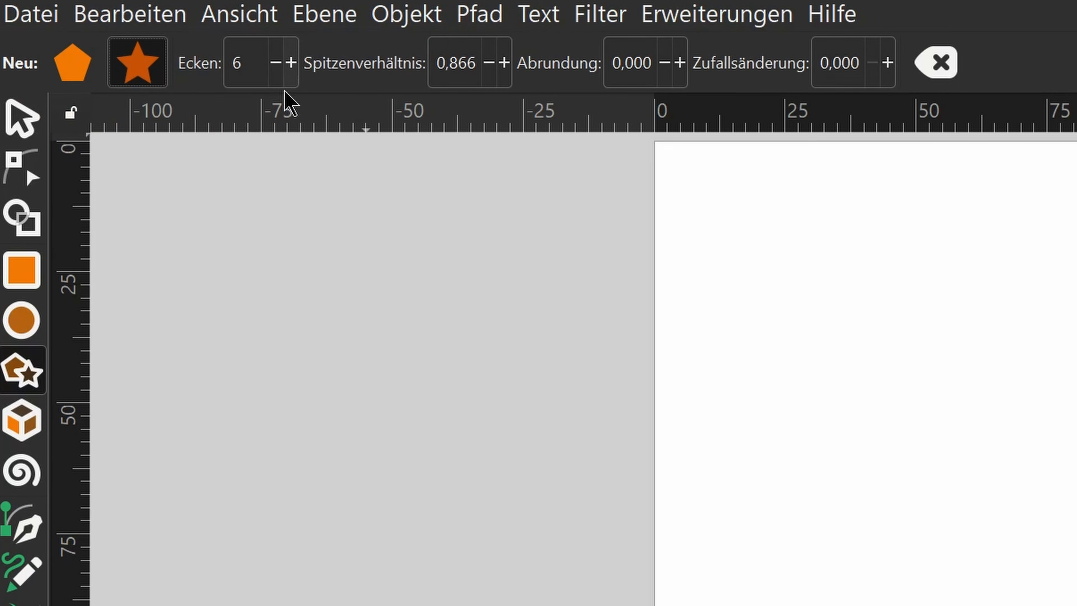
pyautogui.moveTo(332, 280); pyautogui.dragTo(335, 384)
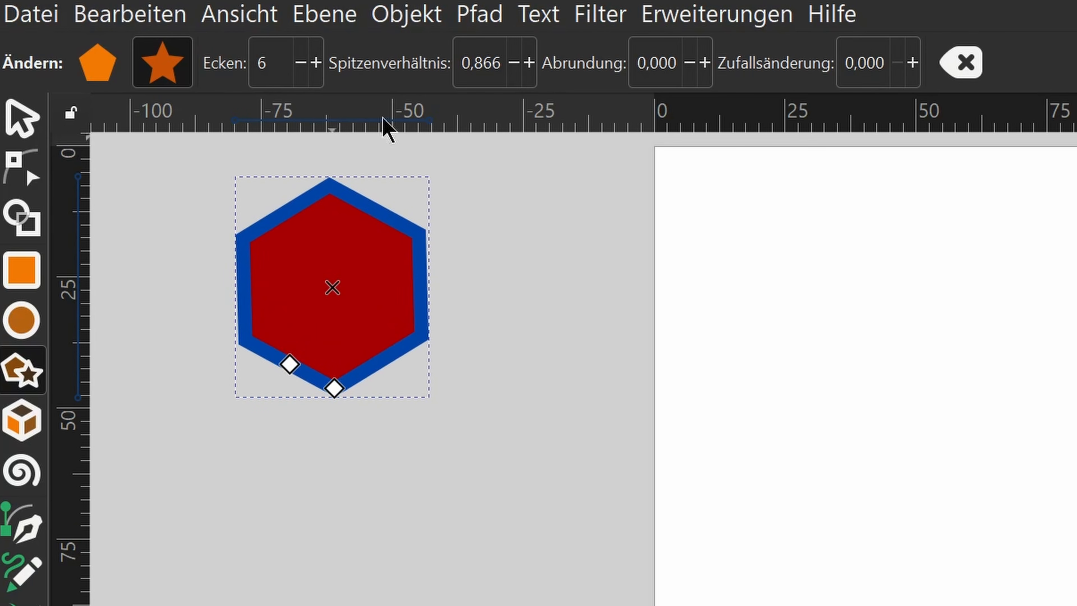
pyautogui.click(514, 72)
pyautogui.click(514, 73)
pyautogui.click(514, 73)
pyautogui.click(513, 73)
pyautogui.click(514, 72)
pyautogui.click(514, 72)
pyautogui.click(515, 72)
pyautogui.click(515, 72)
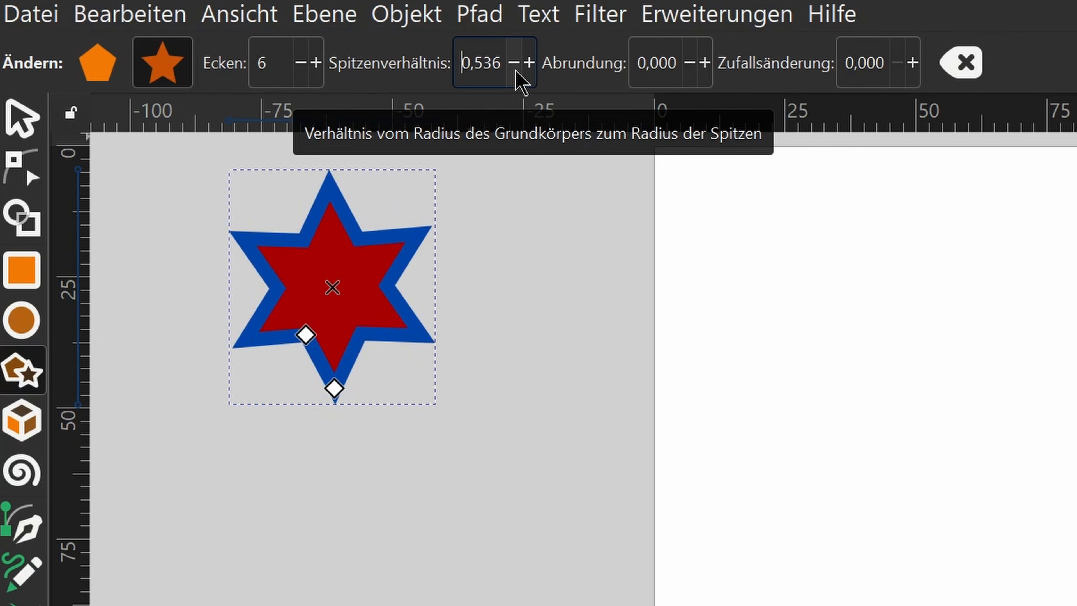
pyautogui.click(515, 72)
pyautogui.click(516, 71)
pyautogui.click(516, 71)
pyautogui.click(516, 71)
pyautogui.click(516, 72)
pyautogui.click(516, 71)
pyautogui.click(515, 71)
pyautogui.click(515, 71)
pyautogui.click(516, 72)
pyautogui.click(515, 71)
pyautogui.click(515, 72)
pyautogui.click(516, 71)
pyautogui.click(515, 71)
pyautogui.click(516, 72)
pyautogui.click(515, 71)
pyautogui.click(515, 72)
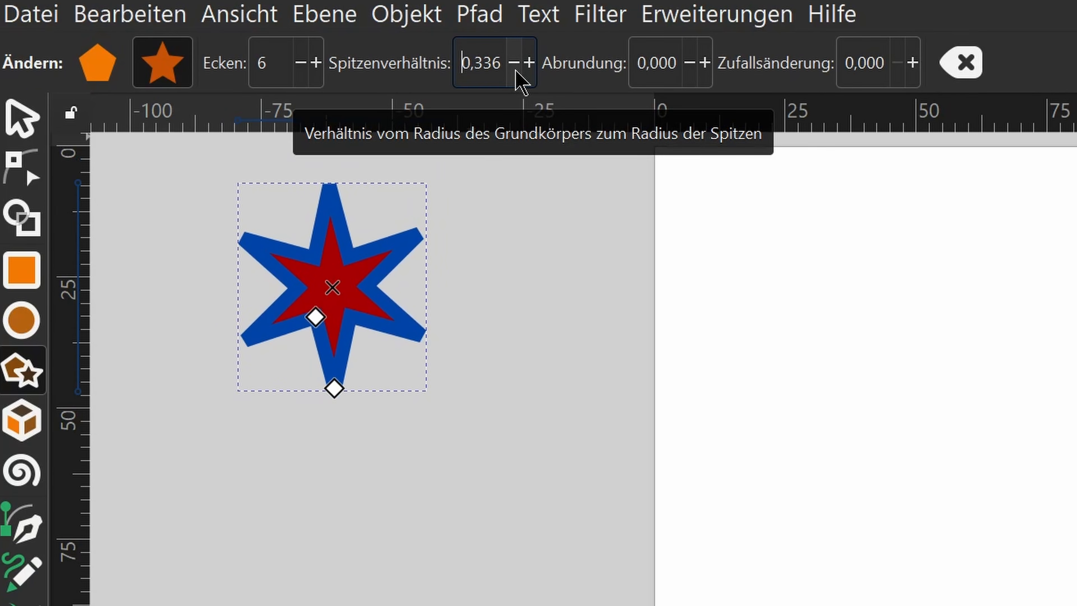
pyautogui.click(515, 71)
pyautogui.click(515, 71)
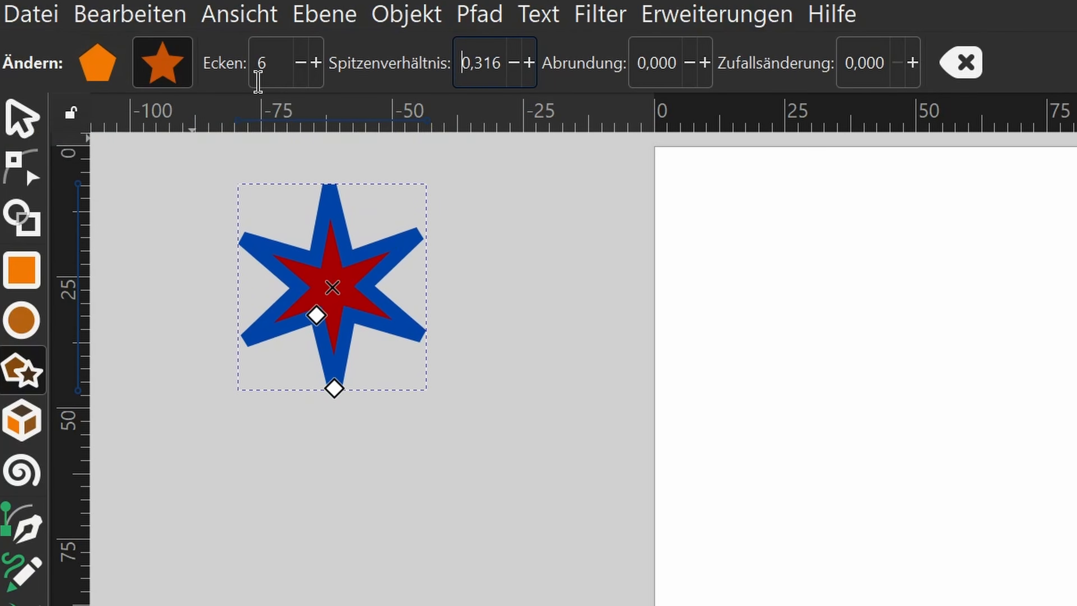
# Step: Reshape the star to 5 corners with a spoke ratio of 0.256 and move it beside the page's lower-left corner
pyautogui.click(301, 69)
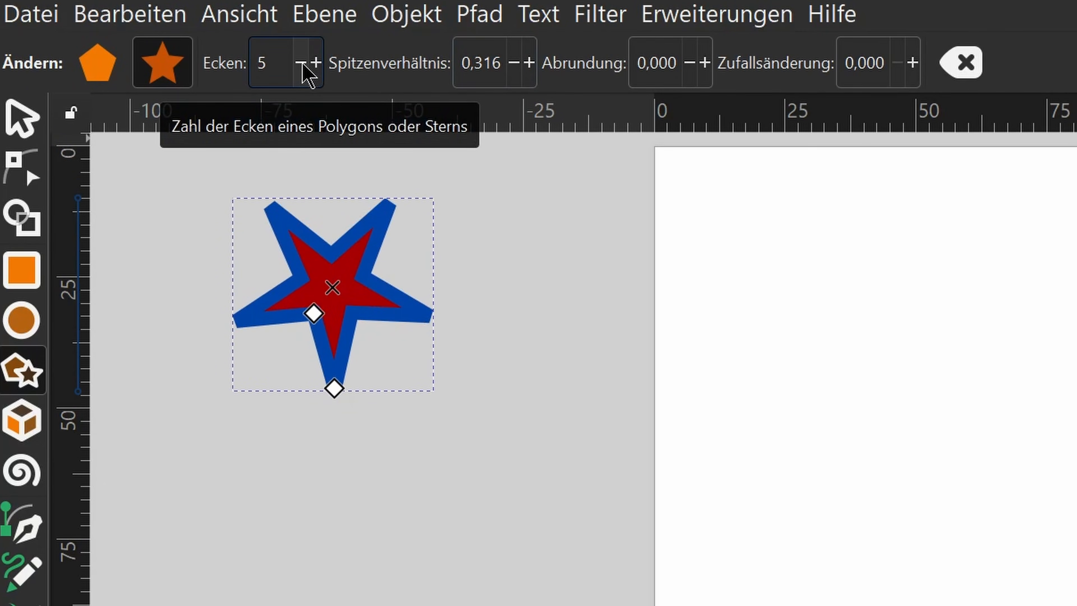
pyautogui.click(516, 71)
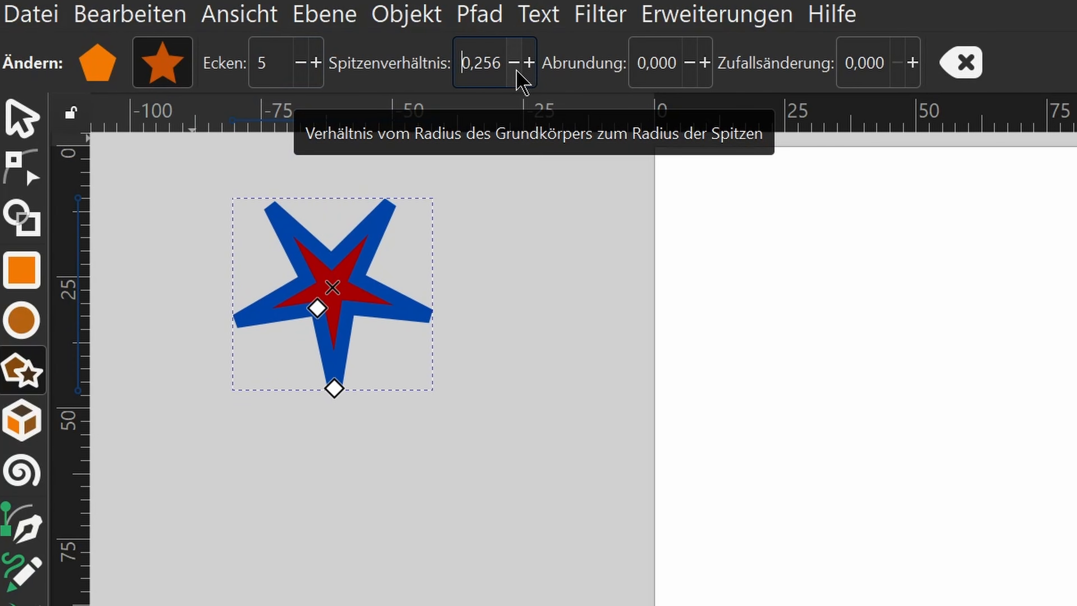
pyautogui.click(26, 117)
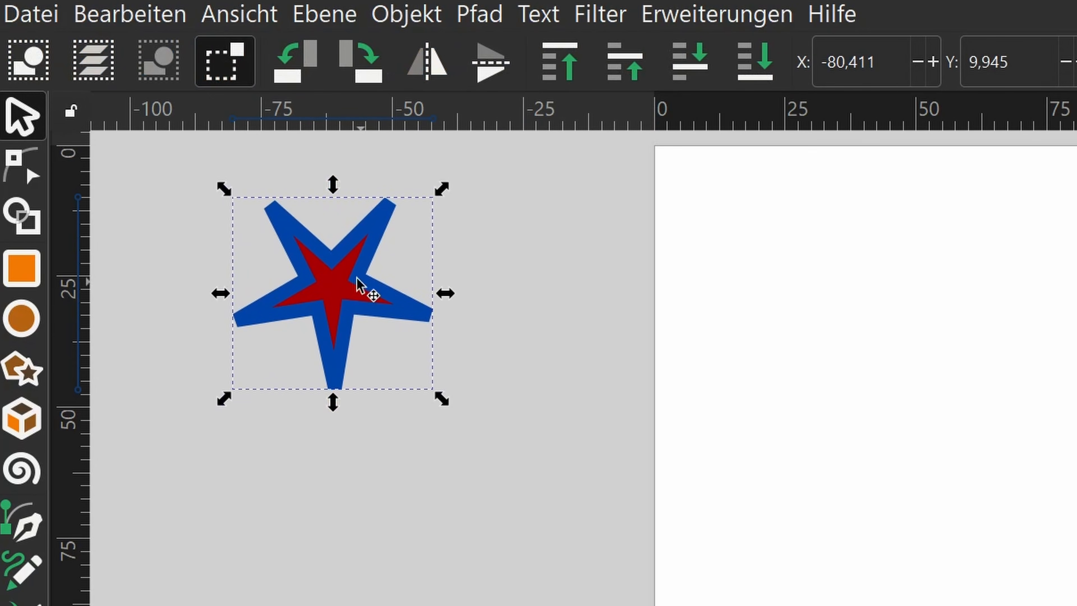
pyautogui.moveTo(343, 282); pyautogui.dragTo(256, 368)
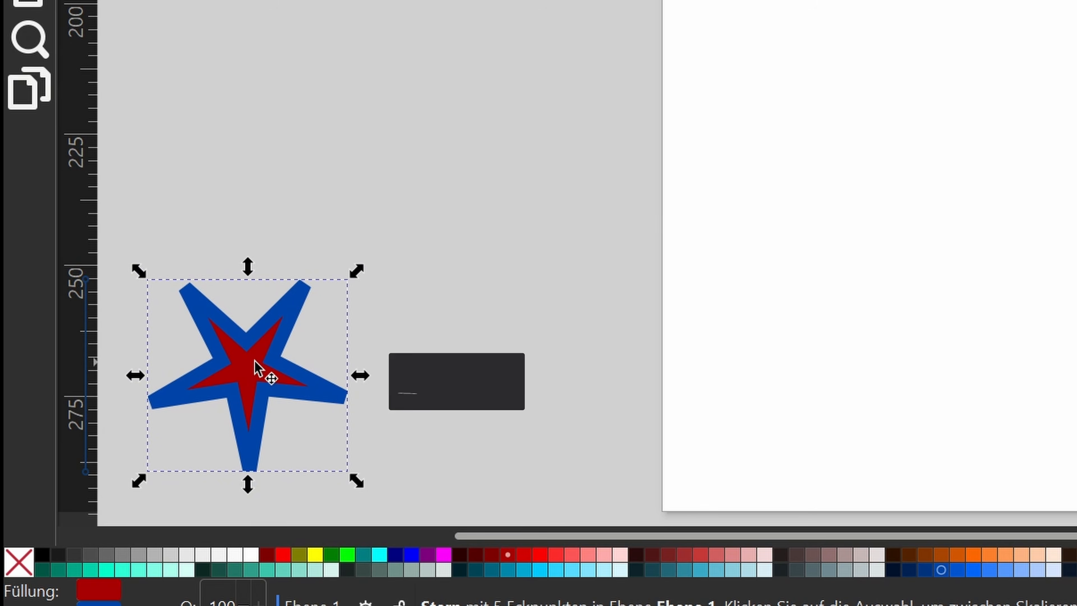
# Step: Remove the star's outline and set its number of corners to 6
pyautogui.keyDown('shift'); pyautogui.click(25, 563); pyautogui.keyUp('shift')
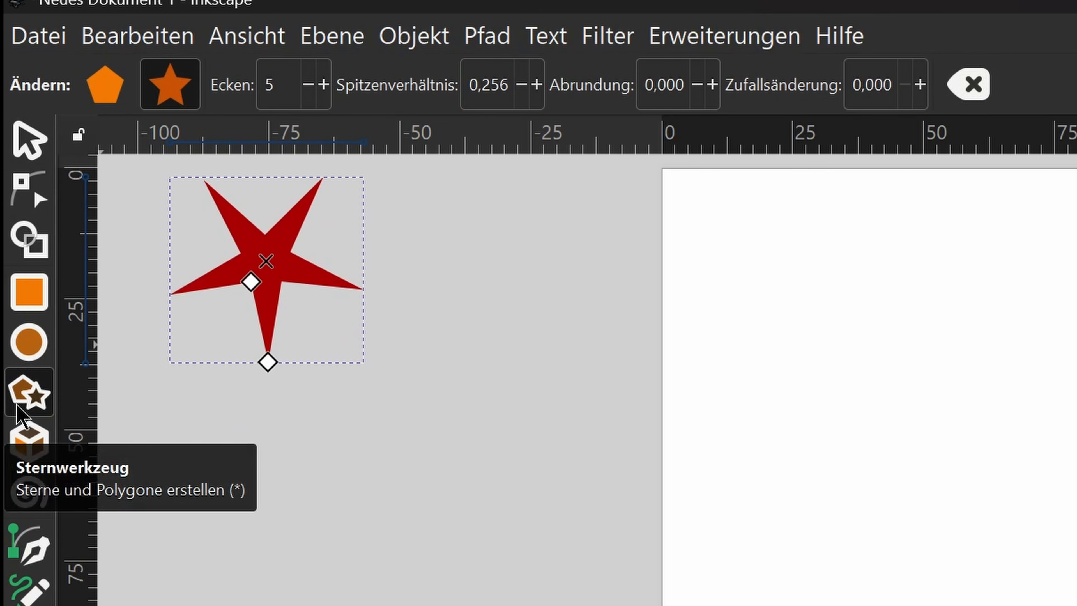
pyautogui.click(324, 84)
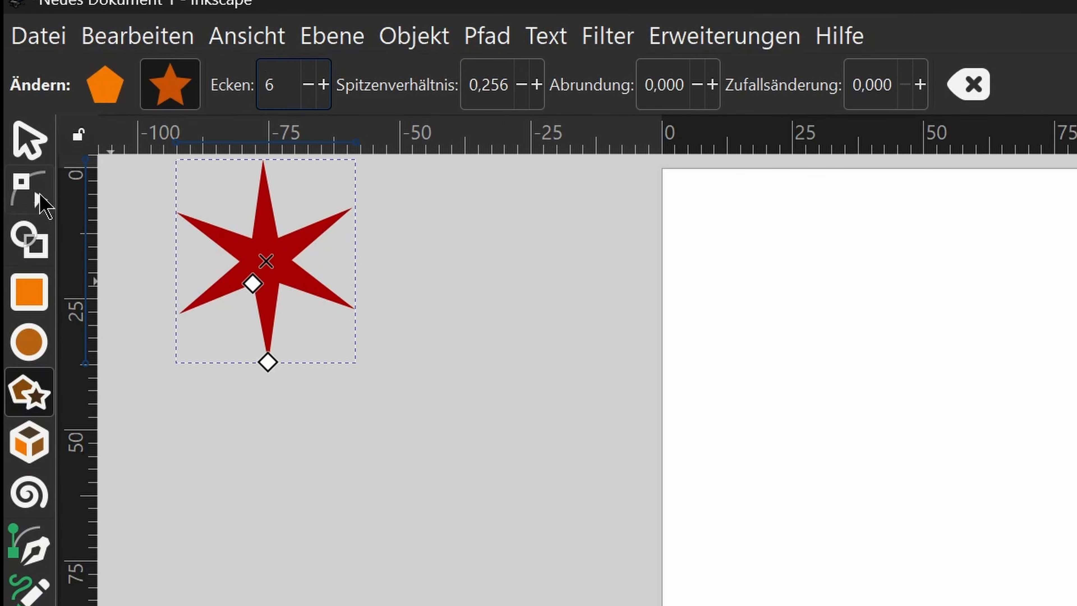
# Step: Delete the six-cornered star beside the page's upper-left edge
pyautogui.click(39, 133)
pyautogui.moveTo(263, 307)
pyautogui.mouseDown()
pyautogui.moveTo(259, 367)
pyautogui.moveTo(306, 358)
pyautogui.moveTo(277, 310)
pyautogui.moveTo(254, 324)
pyautogui.moveTo(297, 338)
pyautogui.moveTo(283, 302)
pyautogui.moveTo(263, 308)
pyautogui.mouseUp()
pyautogui.press('Delete')
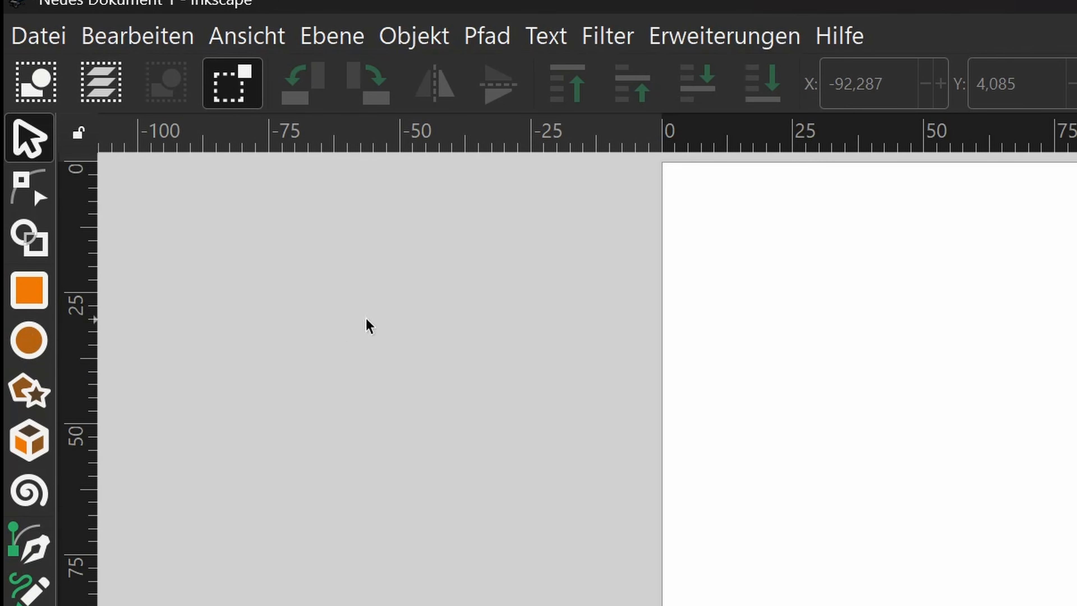
# Step: Draw a narrow upright rectangle about 11 mm wide and 79 mm tall as a trunk and place it beside the page's left edge
pyautogui.click(34, 282)
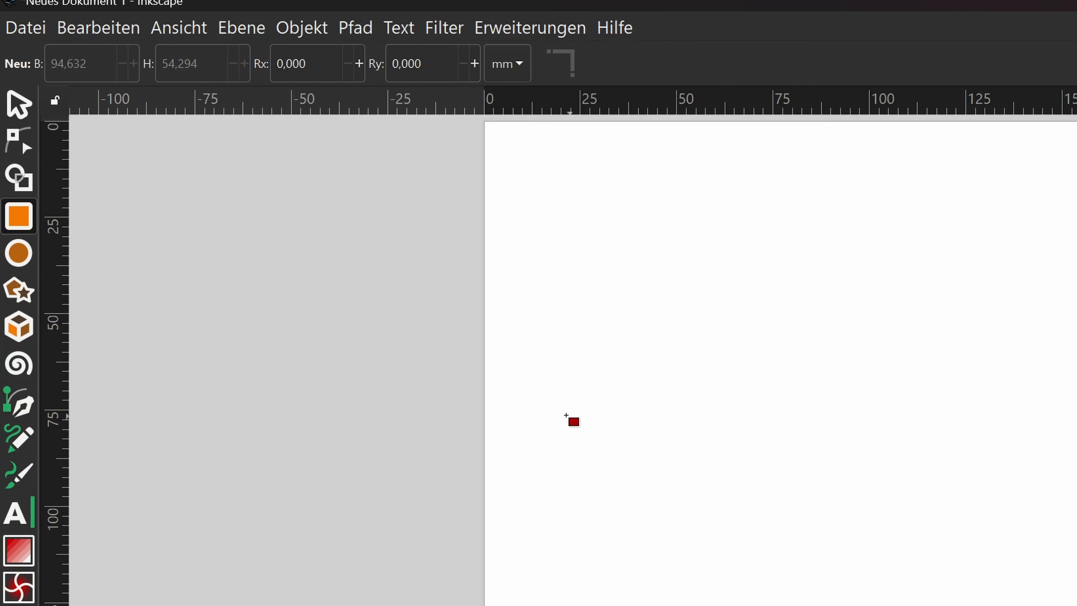
pyautogui.moveTo(277, 365); pyautogui.dragTo(323, 605)
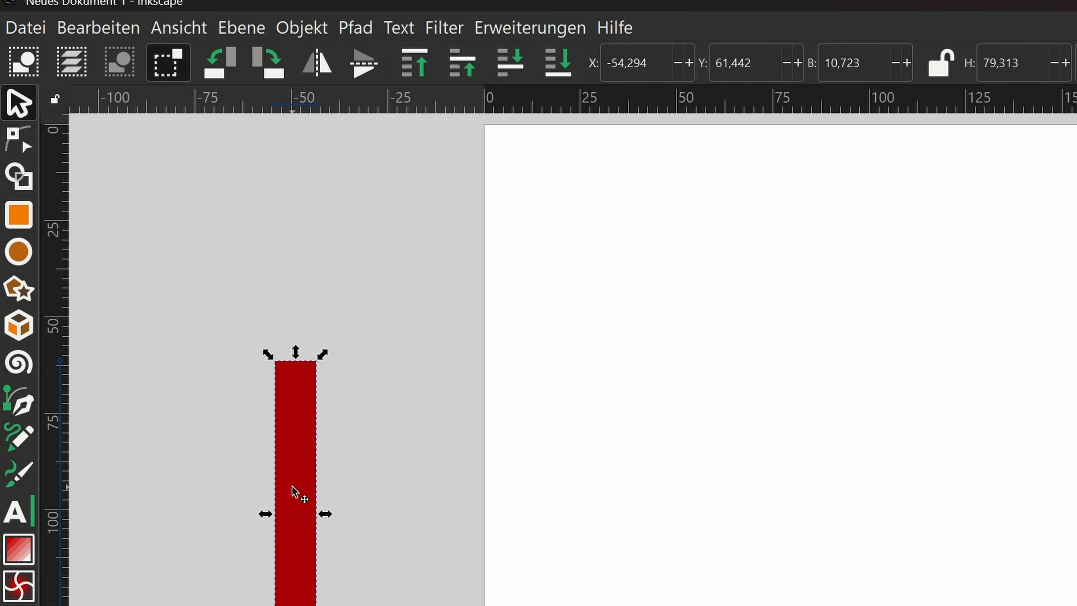
pyautogui.moveTo(293, 487)
pyautogui.mouseDown()
pyautogui.moveTo(292, 605)
pyautogui.moveTo(310, 605)
pyautogui.mouseUp()
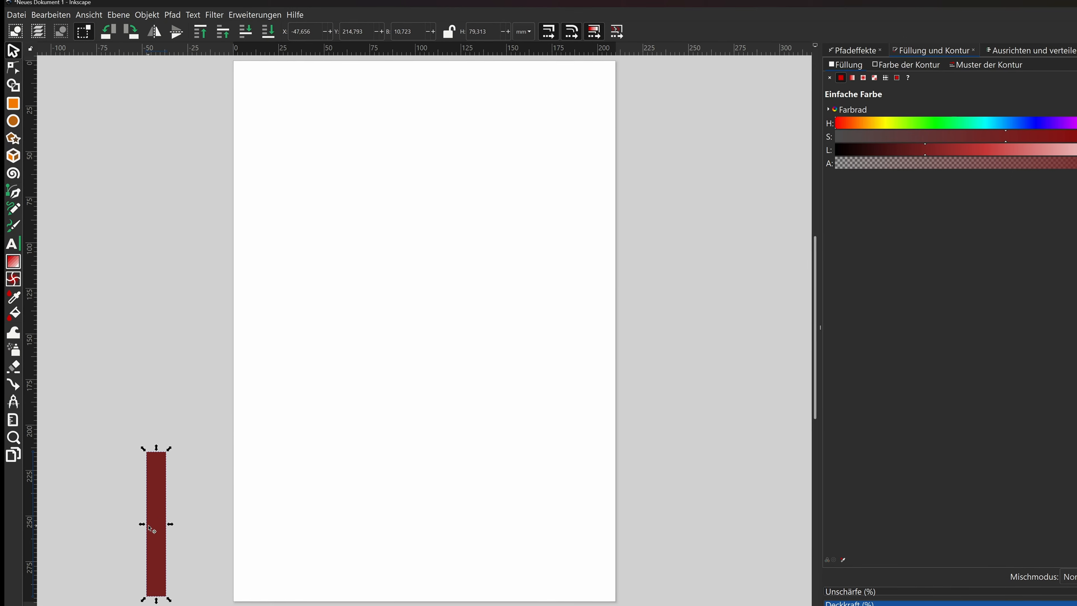
pyautogui.moveTo(157, 523); pyautogui.dragTo(170, 315)
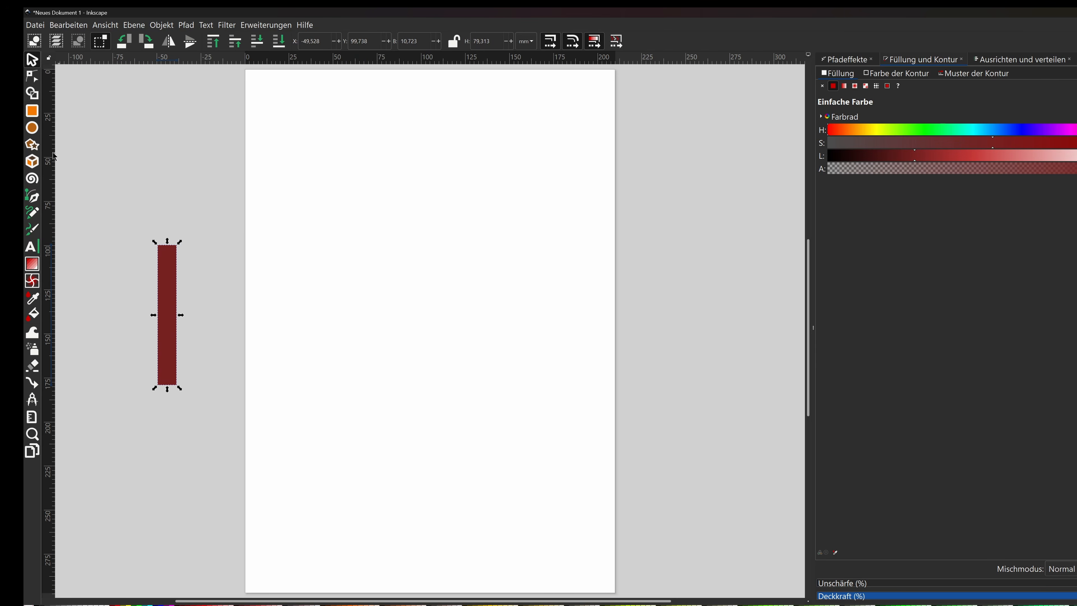
# Step: Draw a circle about 41 mm across above the trunk rectangle and fill it with dark green
pyautogui.click(32, 127)
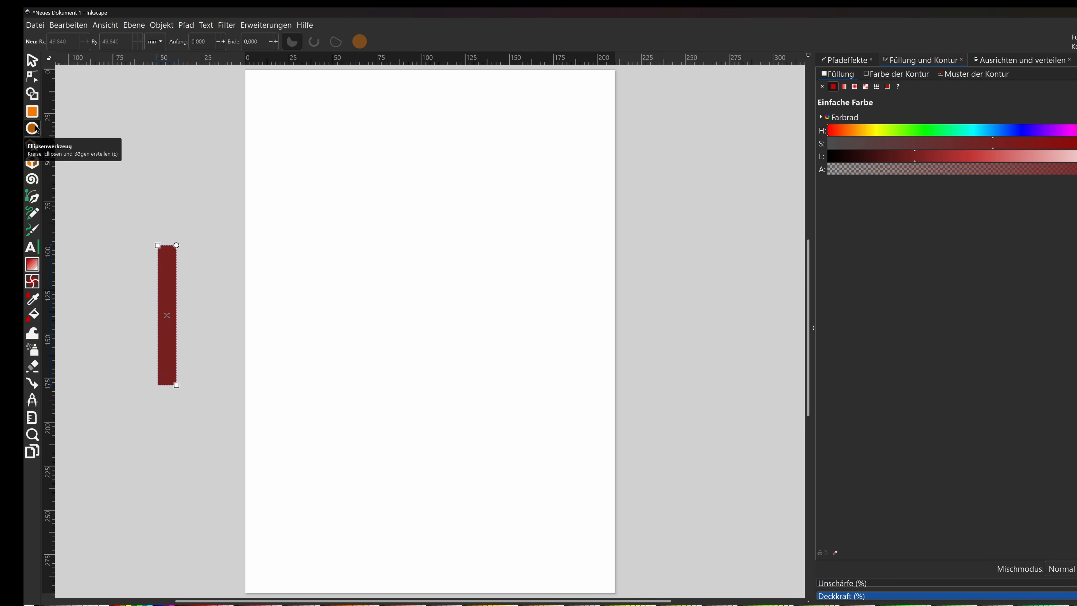
pyautogui.moveTo(121, 132); pyautogui.dragTo(194, 205)
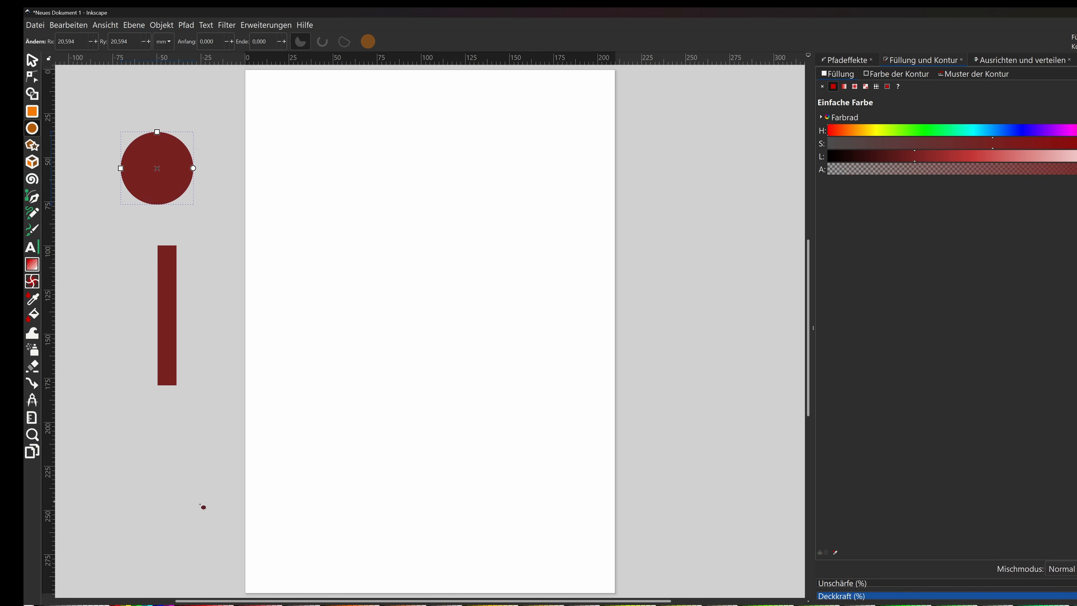
pyautogui.click(139, 605)
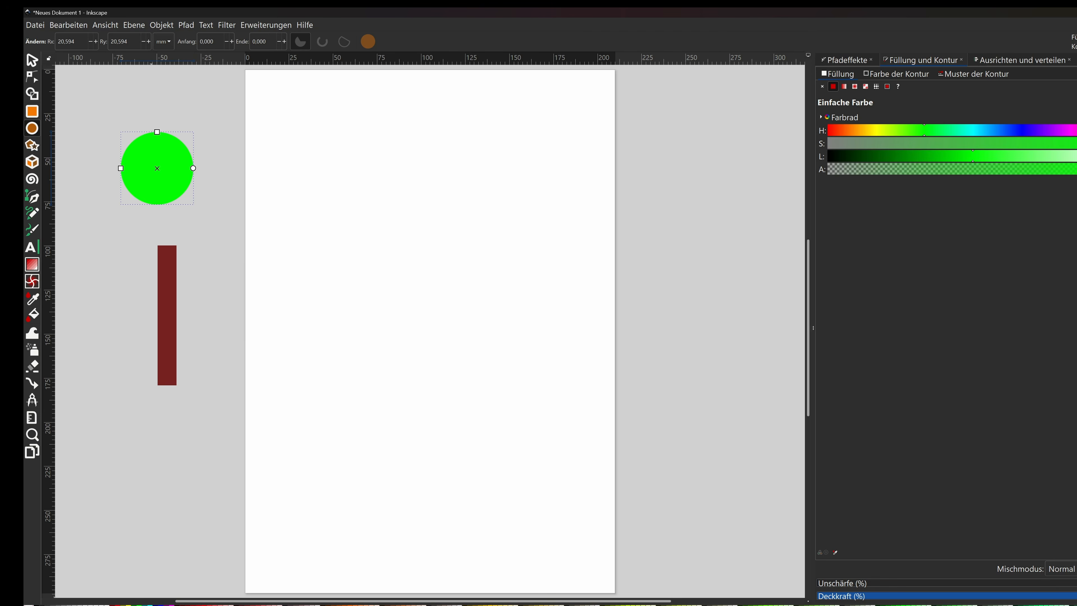
pyautogui.click(134, 604)
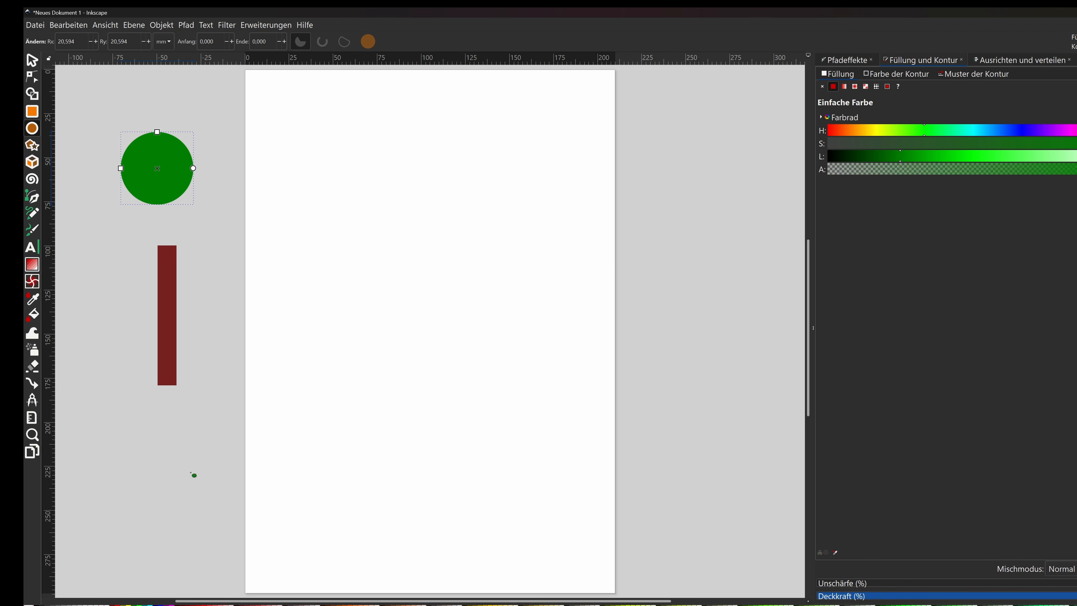
# Step: Duplicate the green circle twice, offsetting the copies horizontally to form an overlapping row of three
pyautogui.click(33, 60)
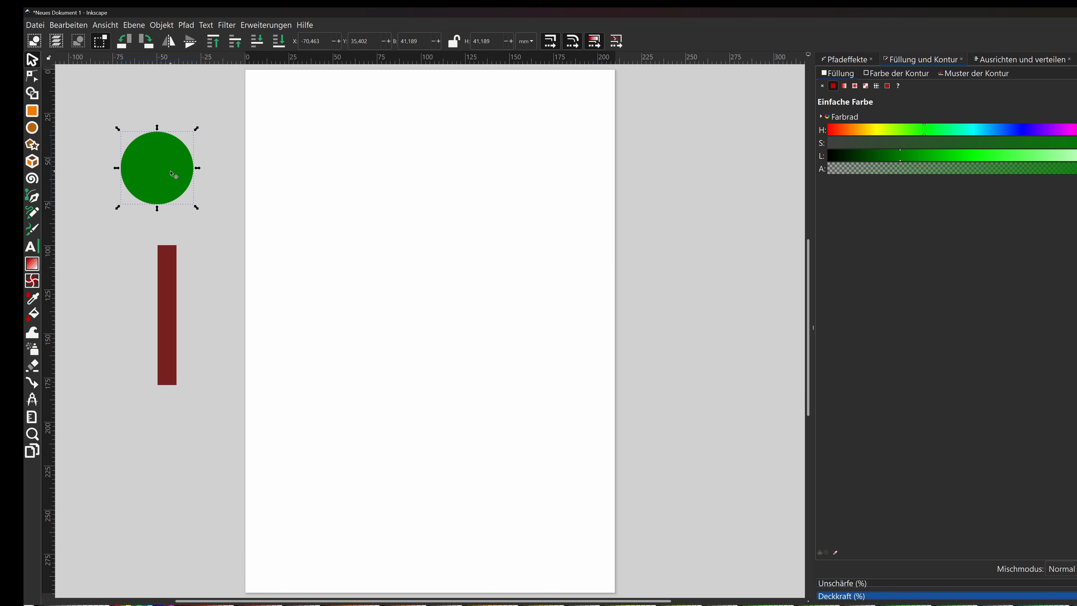
pyautogui.hotkey('ctrl', 'd')
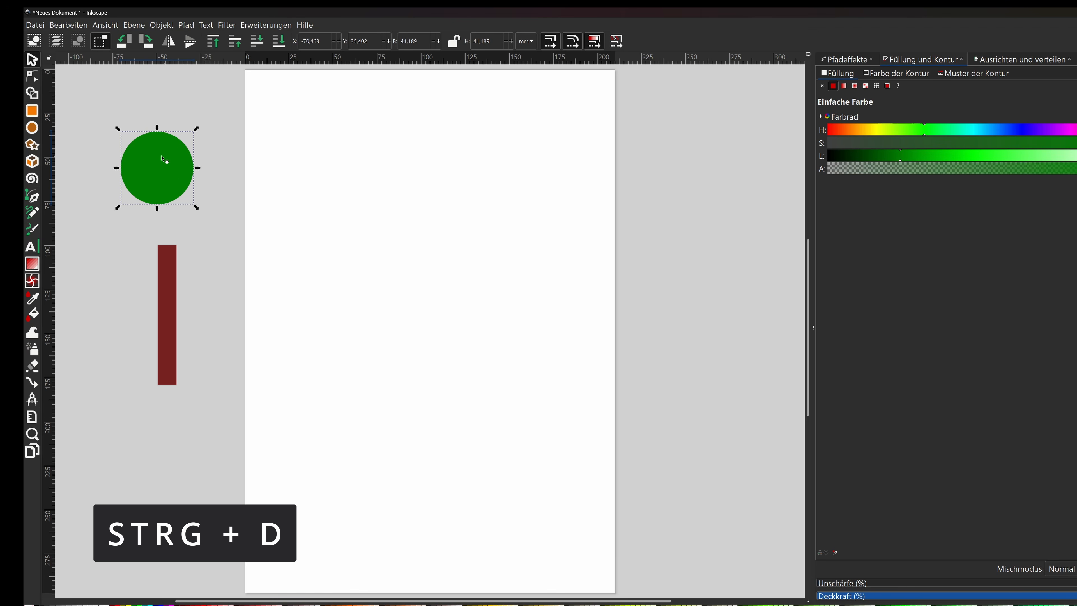
pyautogui.moveTo(161, 174); pyautogui.dragTo(214, 183)
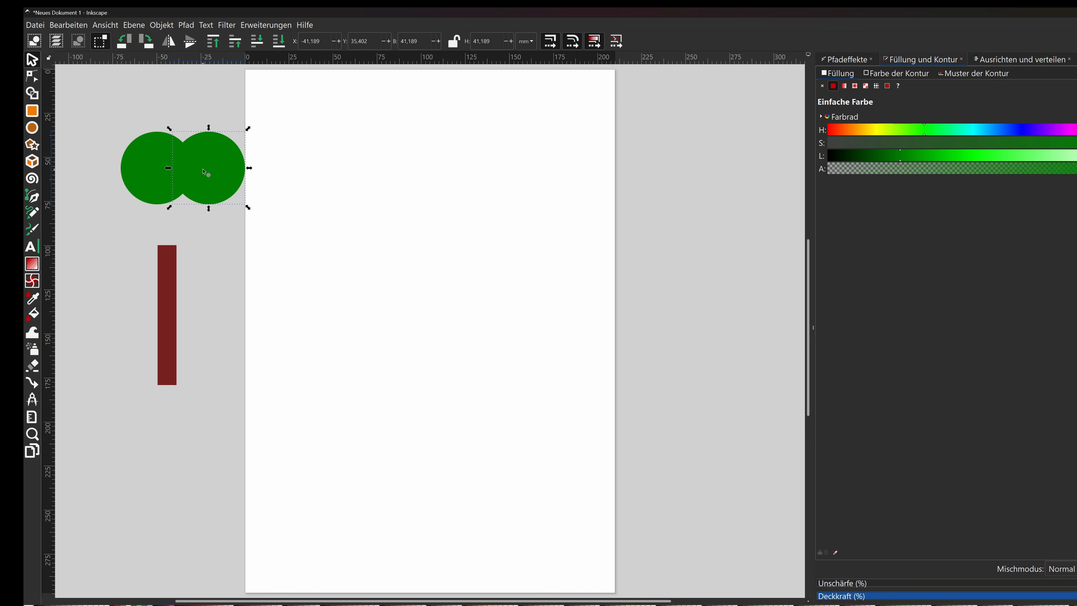
pyautogui.hotkey('ctrl', 'd')
pyautogui.moveTo(204, 172); pyautogui.dragTo(247, 175)
pyautogui.click(246, 262)
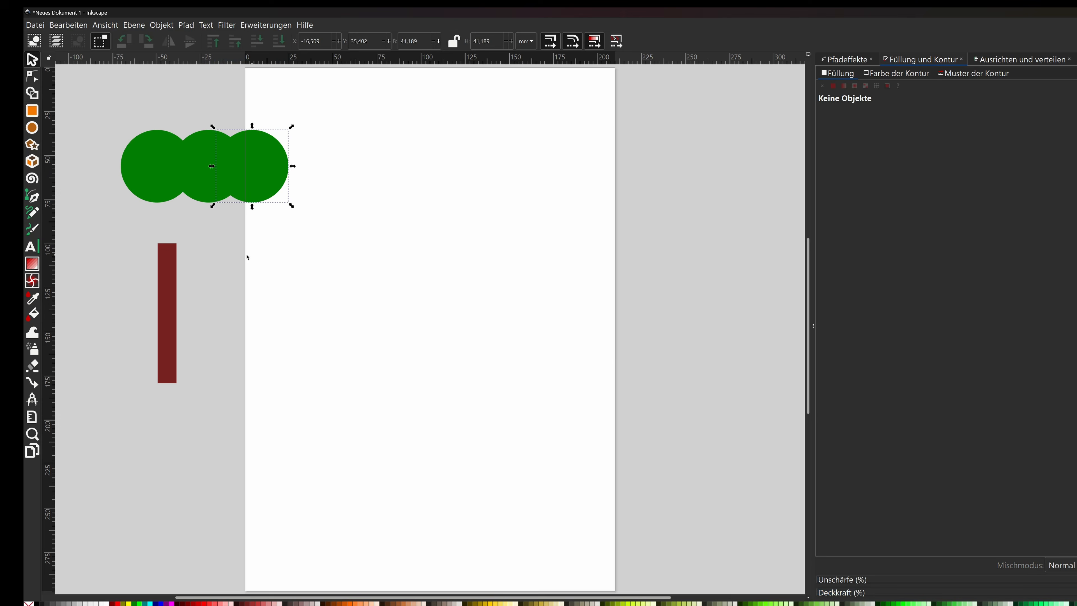
# Step: Duplicate the first two circles as an upper row and place the five-circle crown over the trunk's upper end
pyautogui.click(173, 166)
pyautogui.keyDown('shift'); pyautogui.click(152, 172); pyautogui.keyUp('shift')
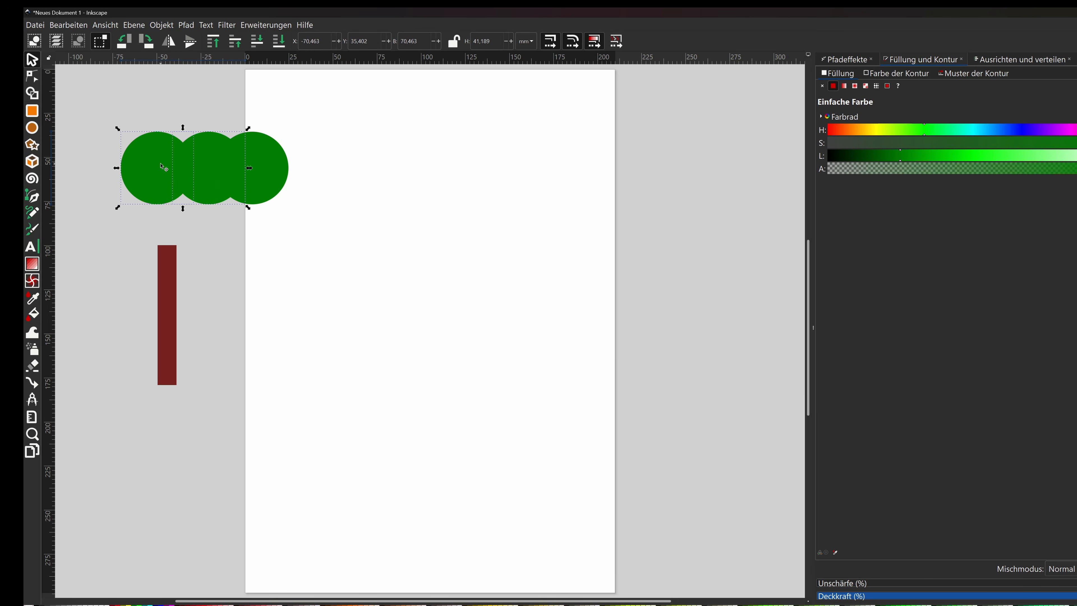
pyautogui.hotkey('ctrl', 'd')
pyautogui.moveTo(163, 166); pyautogui.dragTo(183, 112)
pyautogui.moveTo(109, 101); pyautogui.dragTo(231, 273)
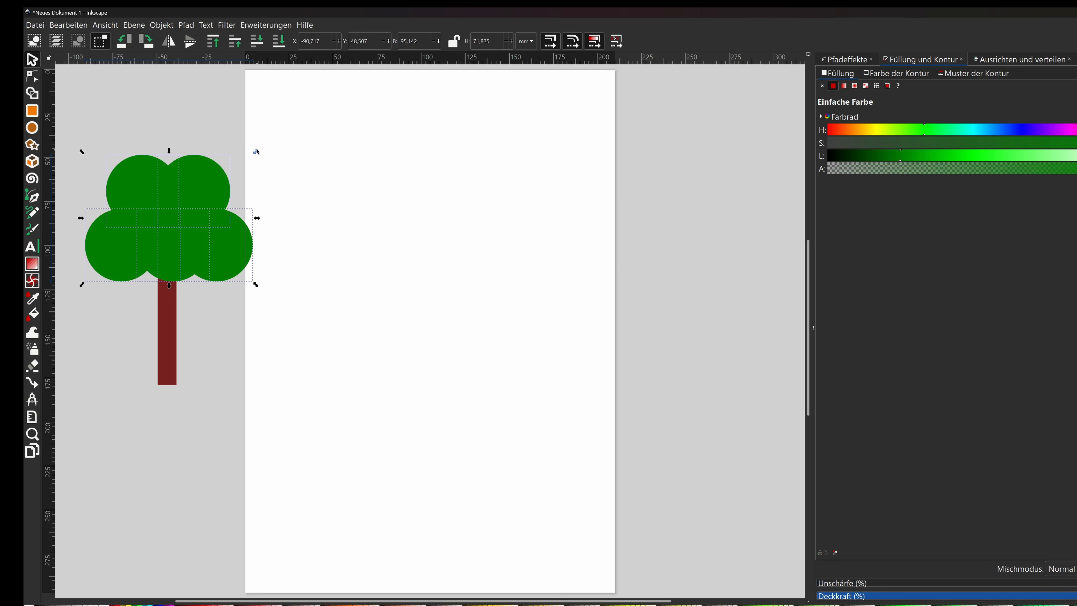
# Step: Scale the five-circle crown down proportionally to about 66 mm wide on the trunk, undoing any distorted resize
pyautogui.moveTo(256, 152); pyautogui.dragTo(220, 170)
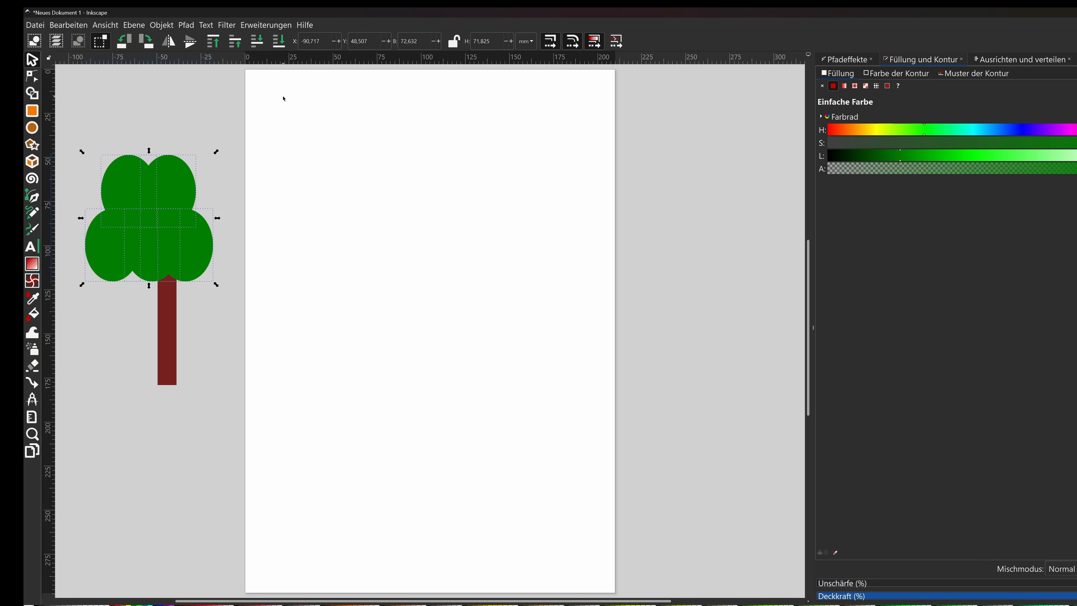
pyautogui.hotkey('ctrl', 'z')
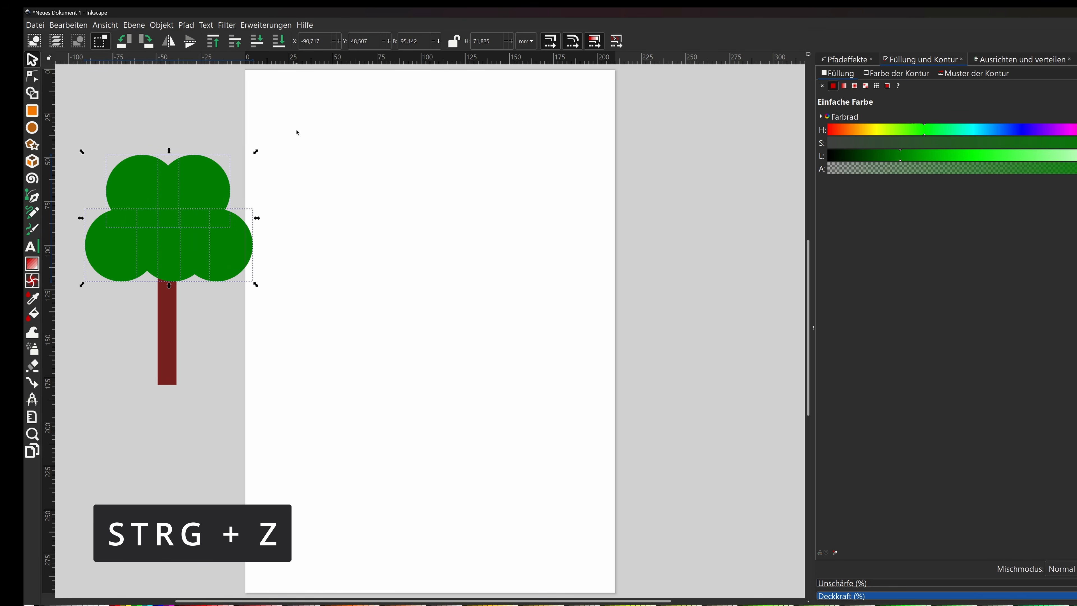
pyautogui.moveTo(256, 152); pyautogui.dragTo(189, 217)
pyautogui.click(228, 210)
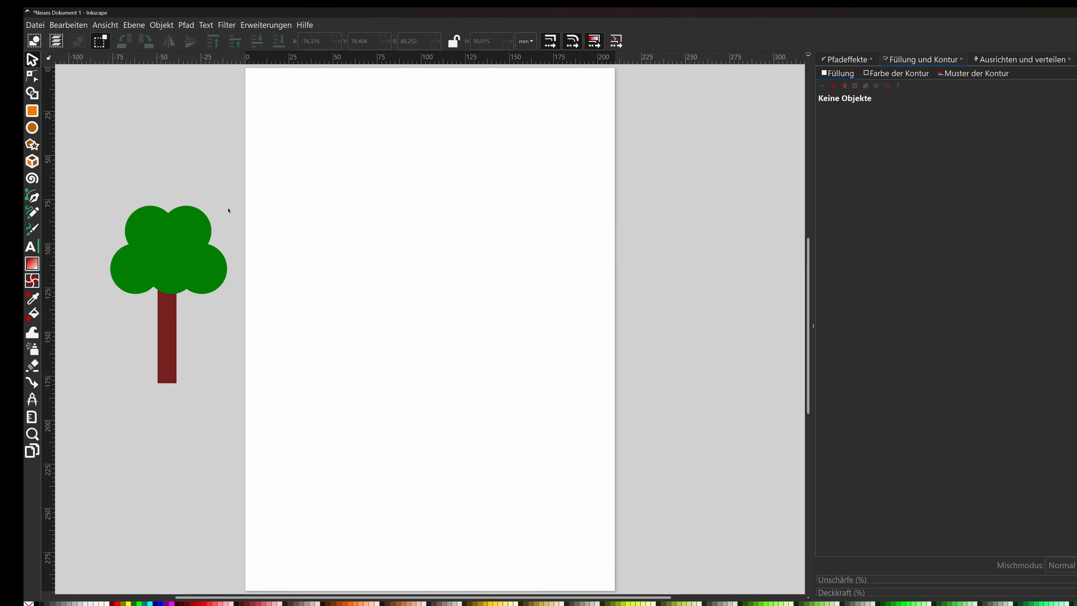
# Step: Add a copy of an upper crown circle as the treetop and group all six crown circles
pyautogui.click(197, 230)
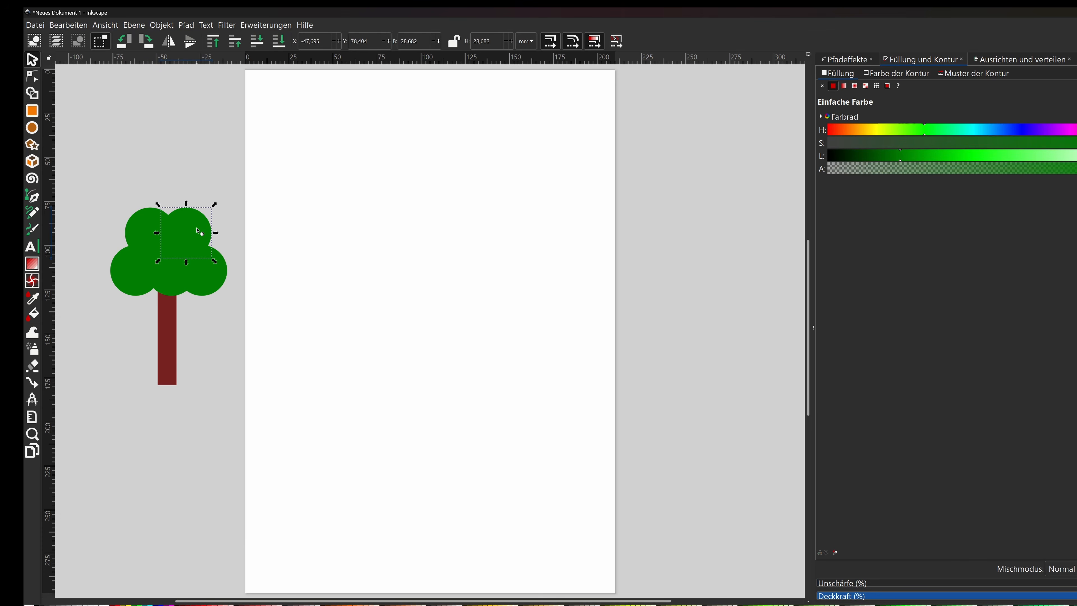
pyautogui.moveTo(200, 231); pyautogui.dragTo(177, 203)
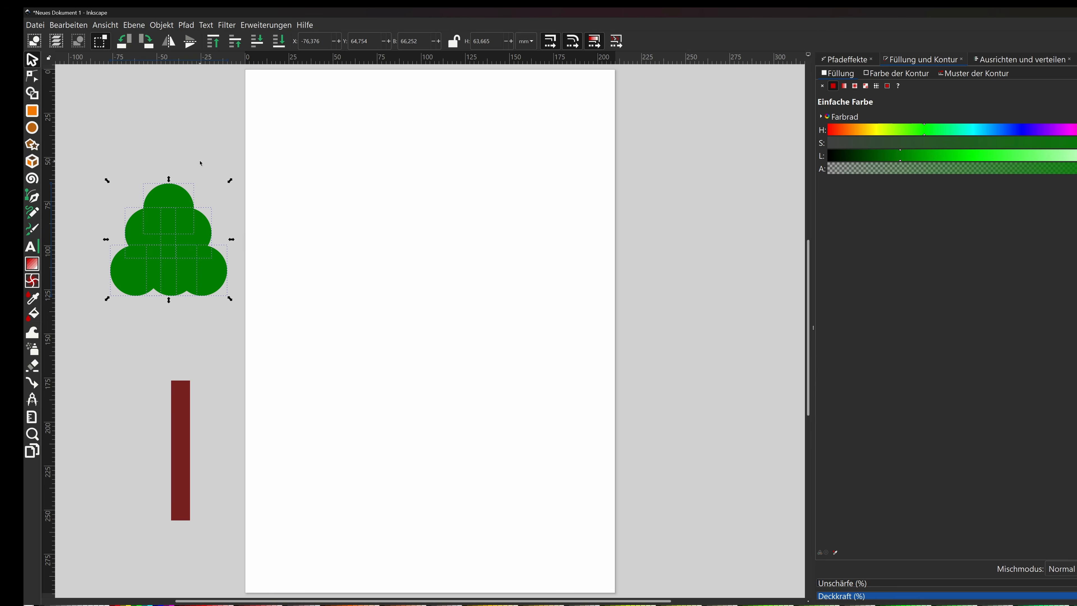
pyautogui.hotkey('ctrl', 'g')
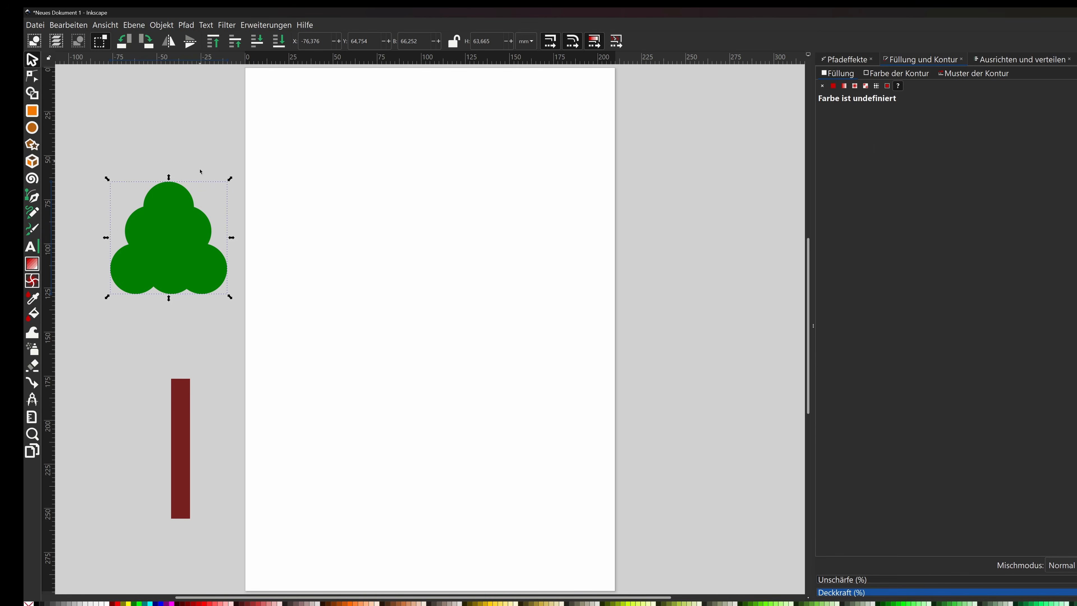
# Step: Place the grouped crown over the trunk's upper end and move both objects beside the page's upper-right edge
pyautogui.moveTo(186, 257); pyautogui.dragTo(174, 380)
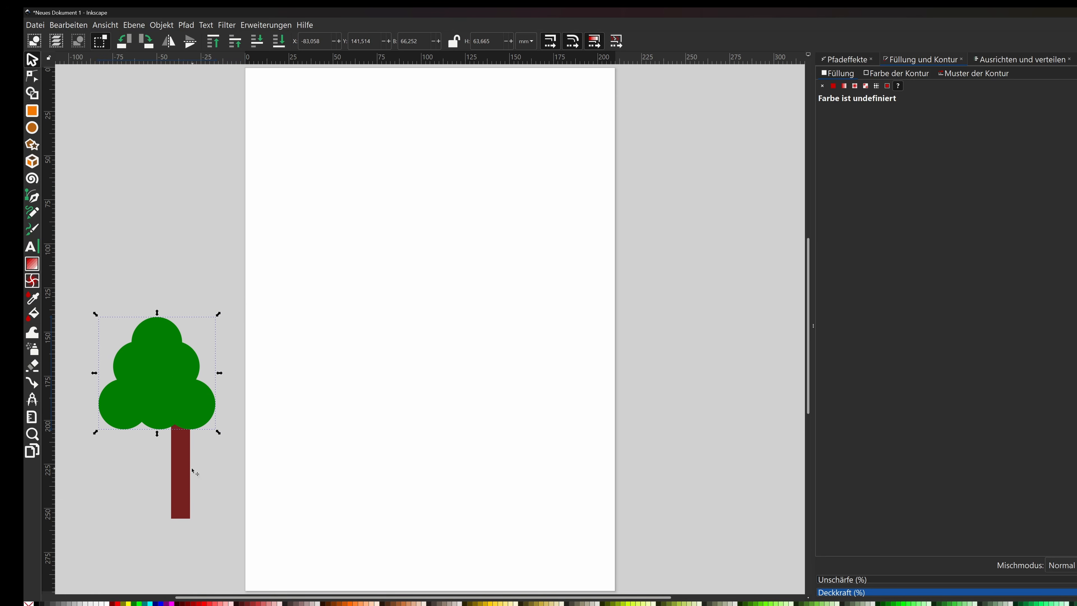
pyautogui.keyDown('shift'); pyautogui.click(184, 474); pyautogui.keyUp('shift')
pyautogui.moveTo(168, 386); pyautogui.dragTo(719, 151)
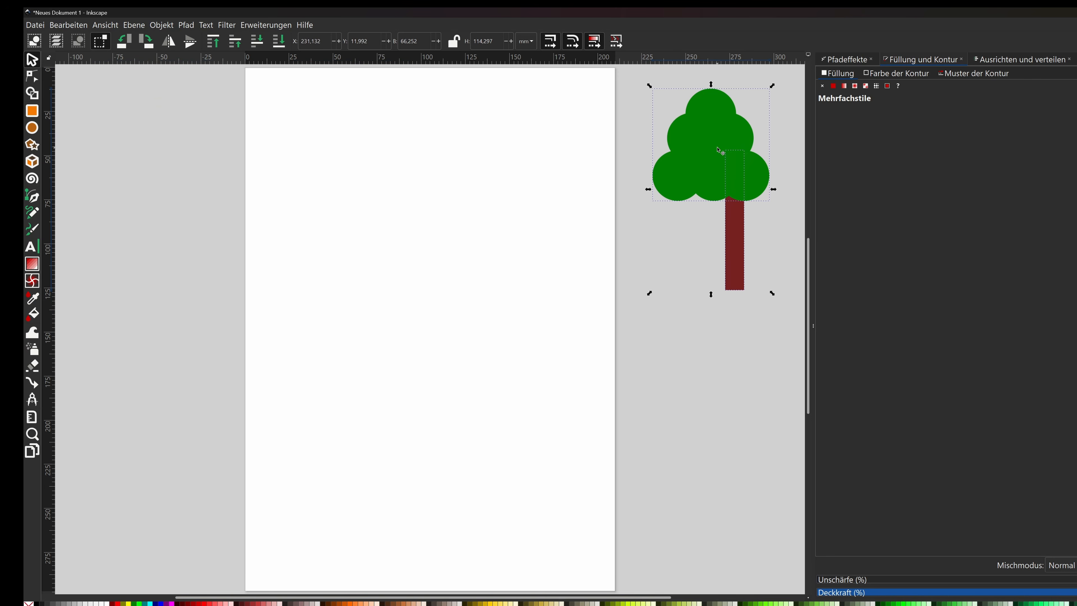
# Step: Centre the crown and trunk on a common vertical axis relative to the page and move the tree beside its upper-left edge
pyautogui.click(158, 26)
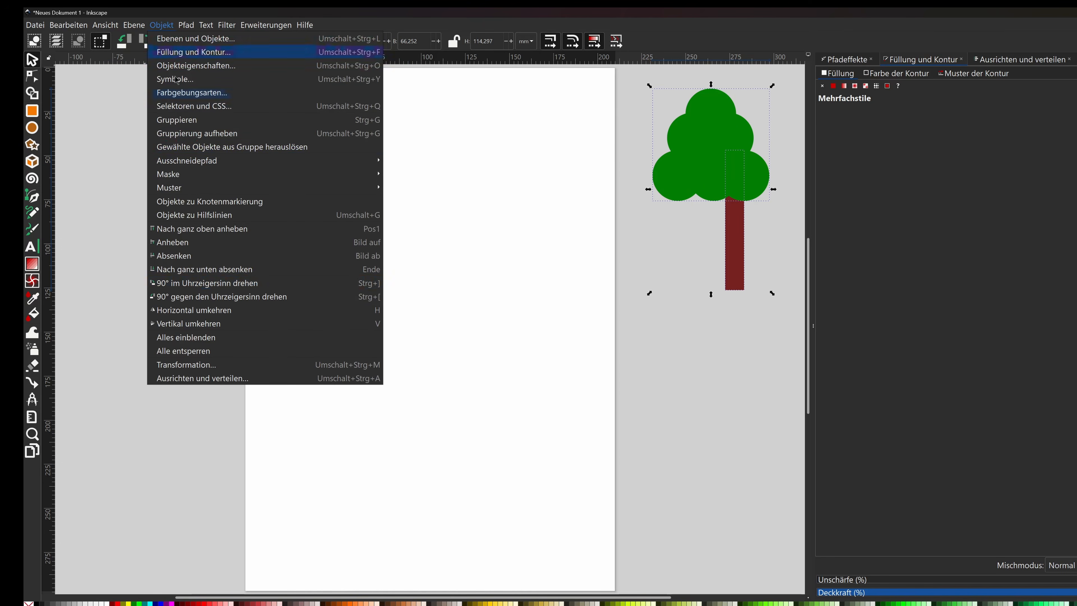
pyautogui.click(210, 380)
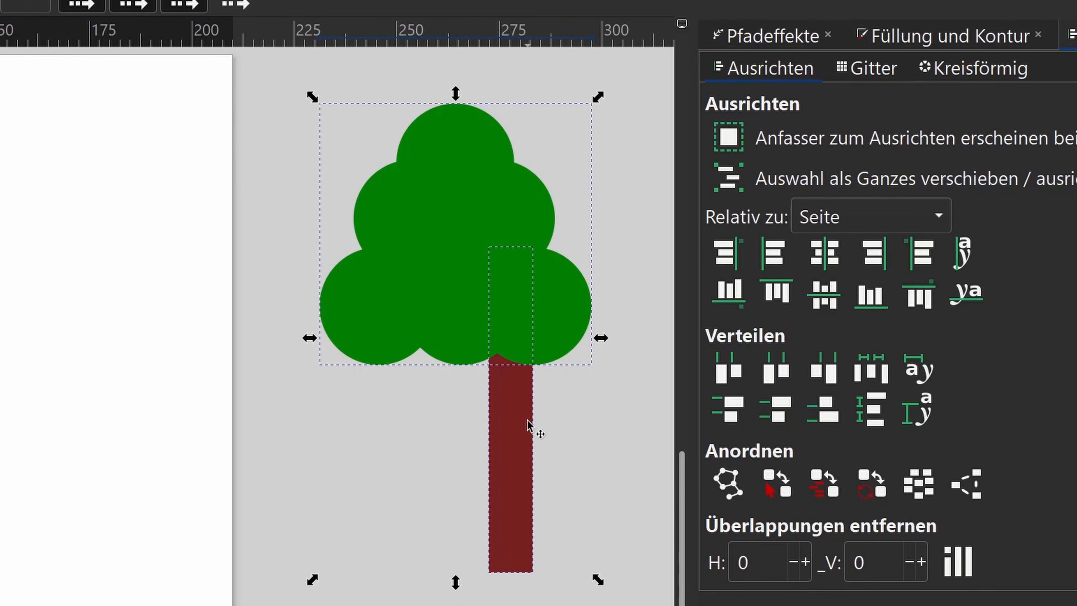
pyautogui.click(832, 263)
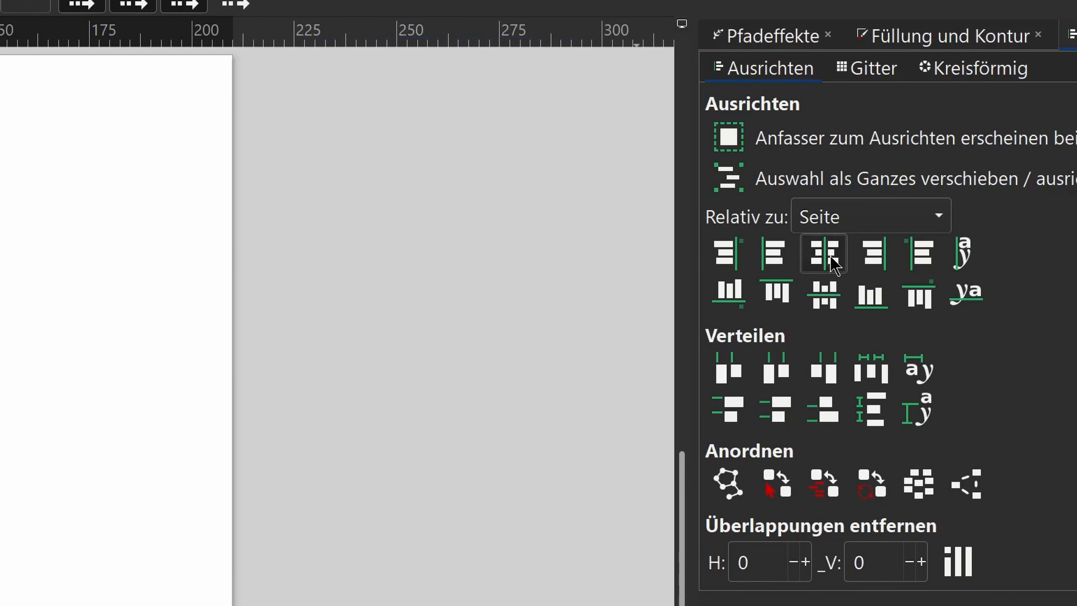
pyautogui.moveTo(0, 466); pyautogui.dragTo(500, 313)
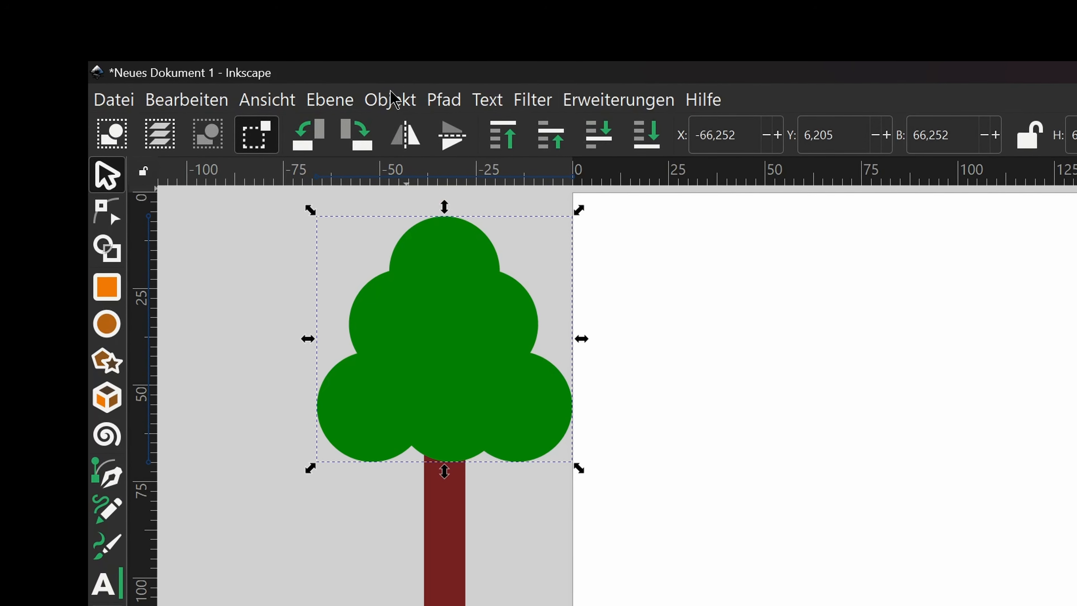
# Step: Ungroup the tree crown into its separate circles and clear the selection
pyautogui.click(424, 135)
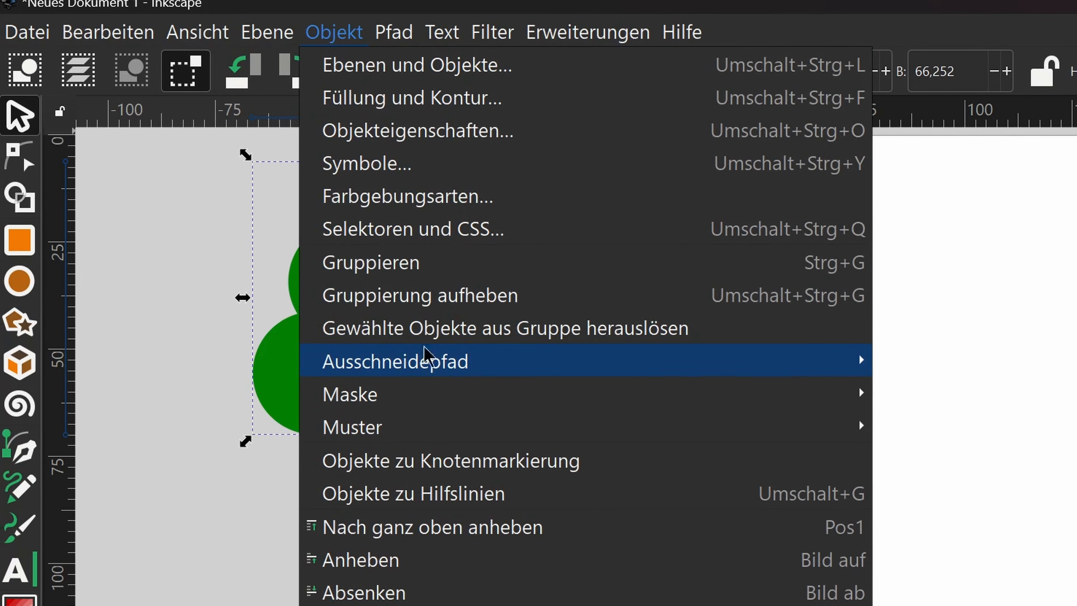
pyautogui.click(428, 316)
pyautogui.click(770, 484)
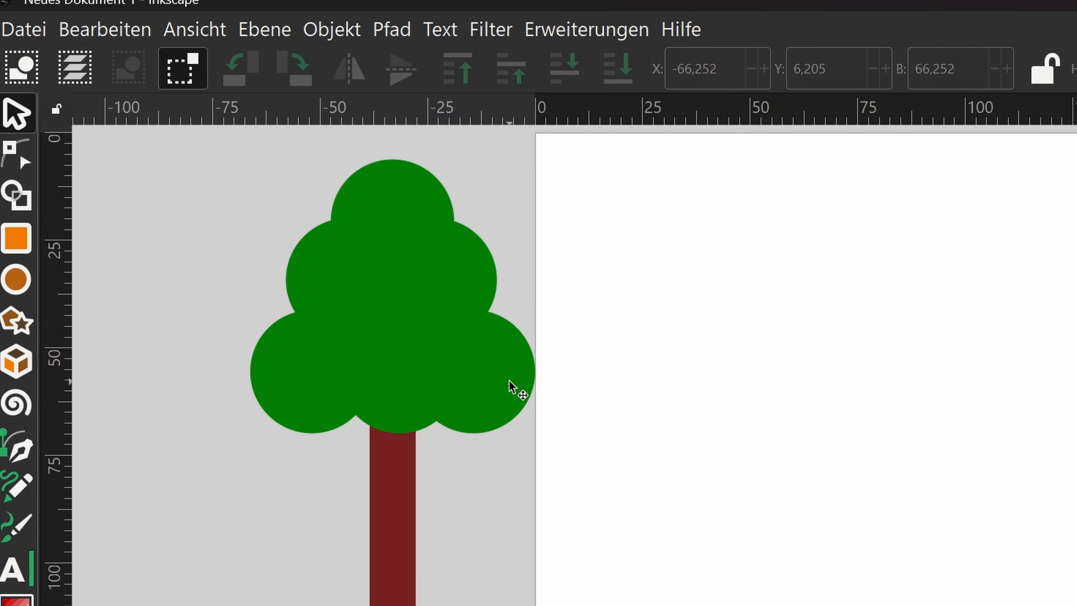
# Step: Move the two outer lower circles of the crown away from the tree individually and undo the moves
pyautogui.click(517, 387)
pyautogui.moveTo(480, 397); pyautogui.dragTo(754, 419)
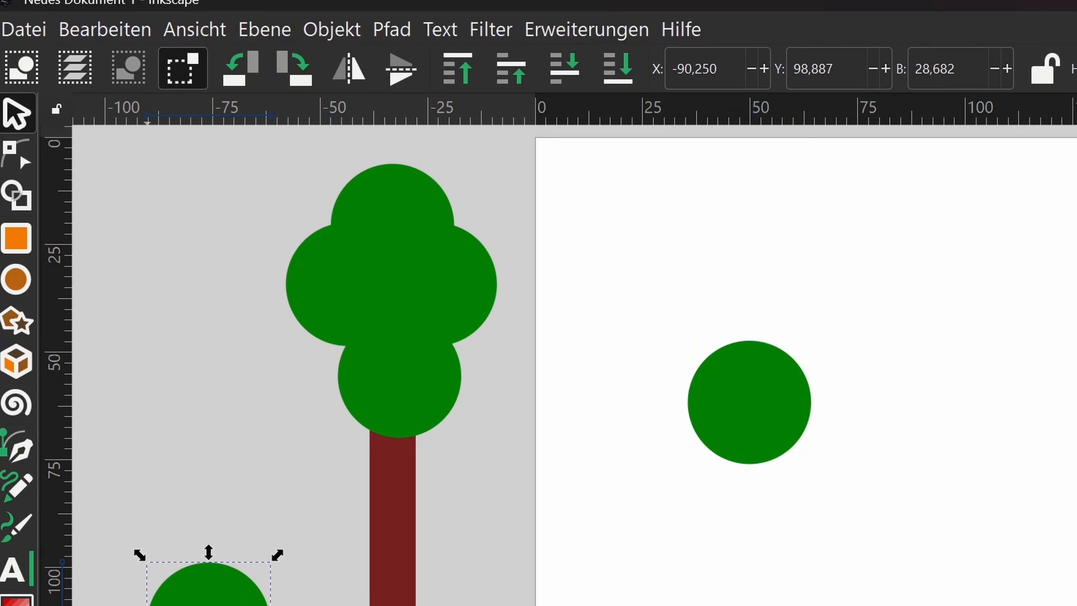
pyautogui.moveTo(198, 604); pyautogui.dragTo(189, 444)
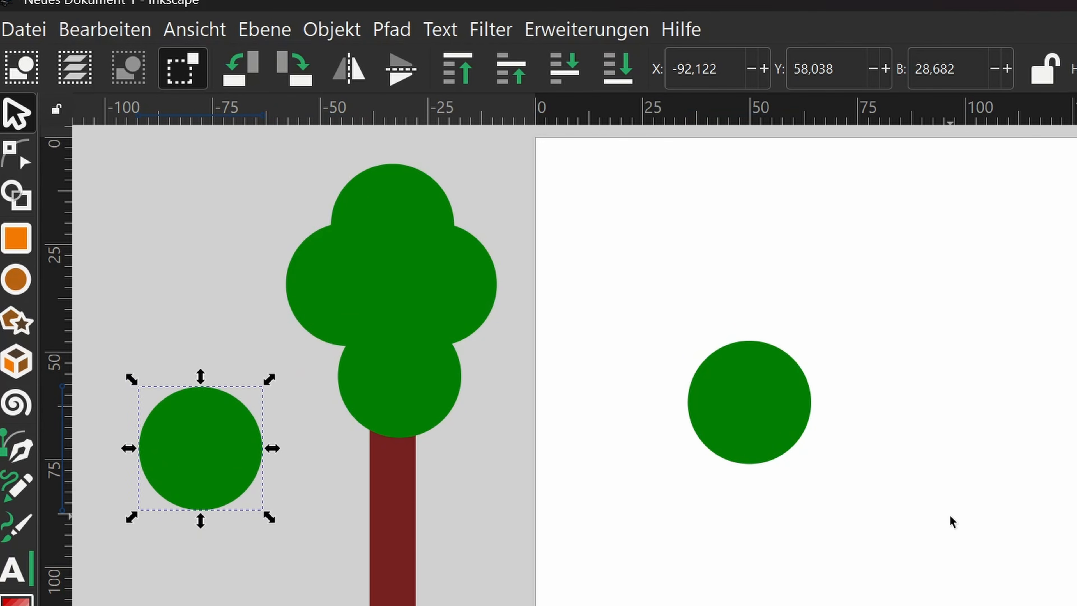
pyautogui.hotkey('ctrl', 'z')
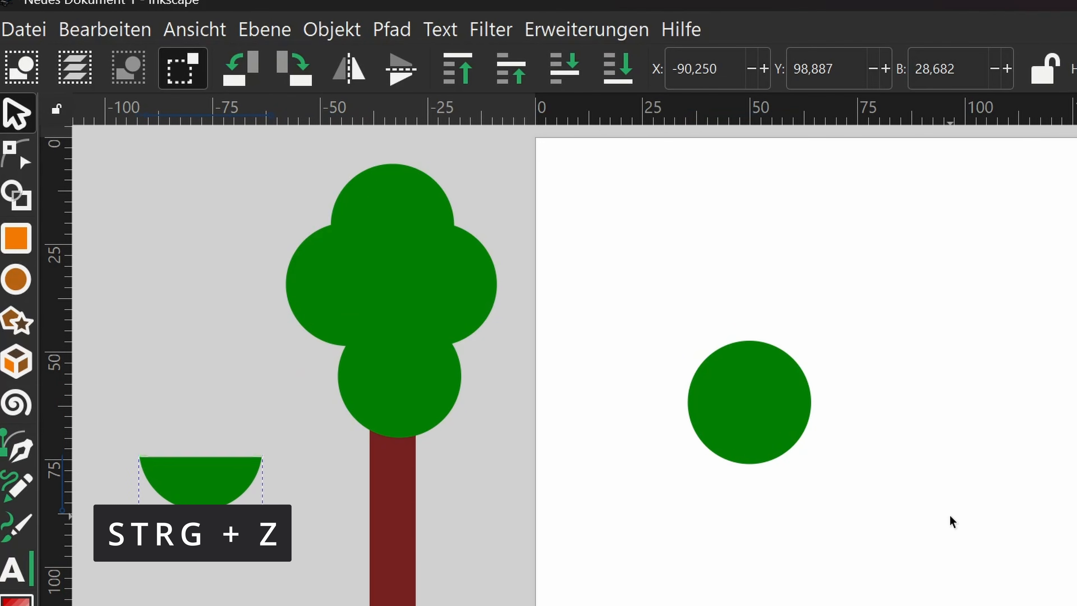
pyautogui.hotkey('ctrl', 'z')
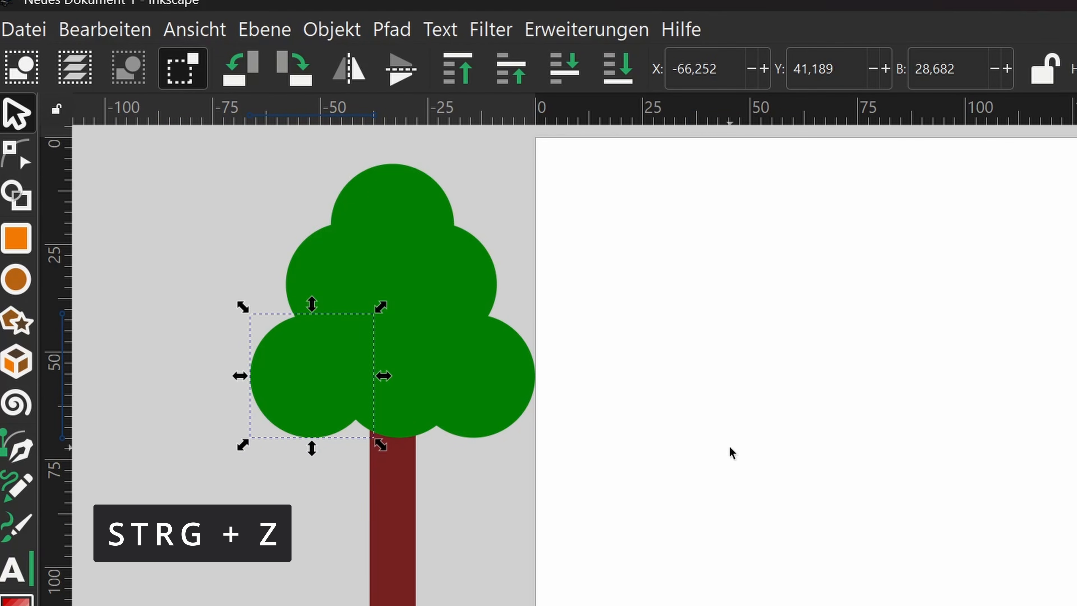
# Step: Delete all objects and draw a green circle about 49.5 mm in diameter just outside the page's left edge
pyautogui.click(730, 449)
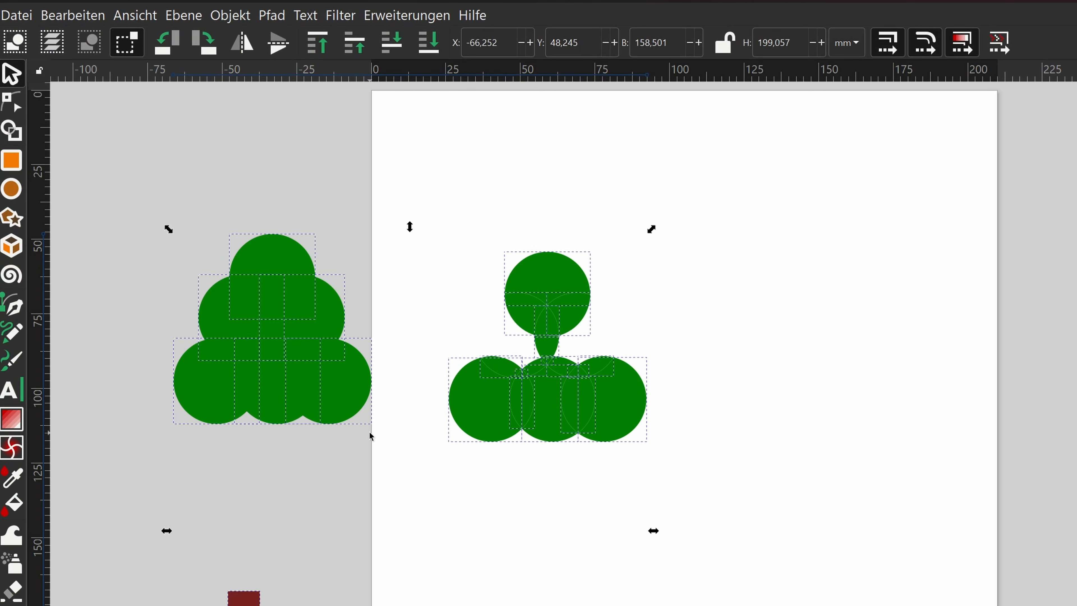
pyautogui.press('Delete')
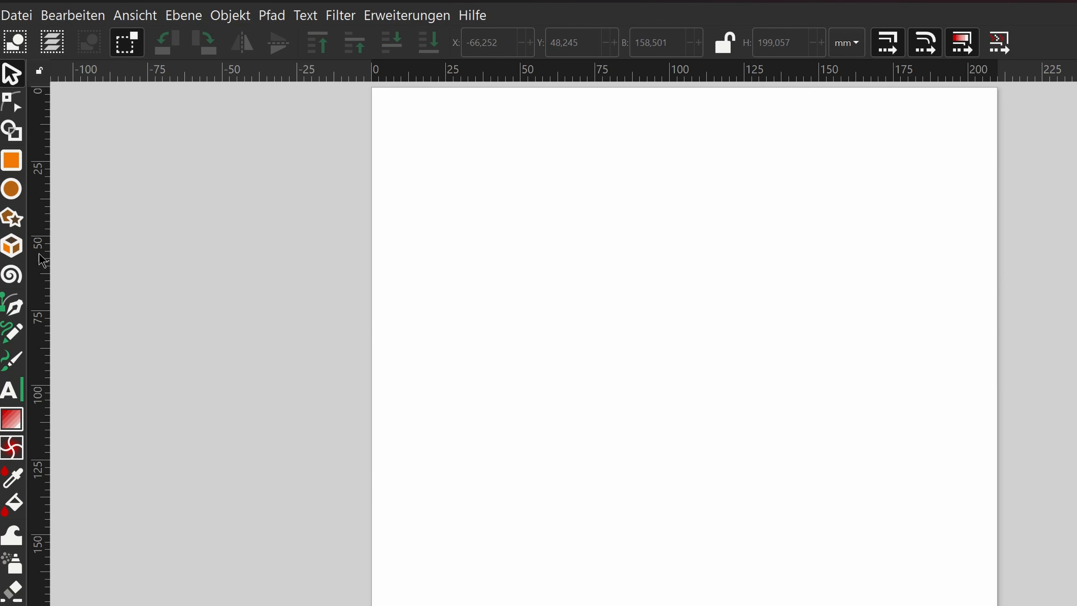
pyautogui.click(14, 193)
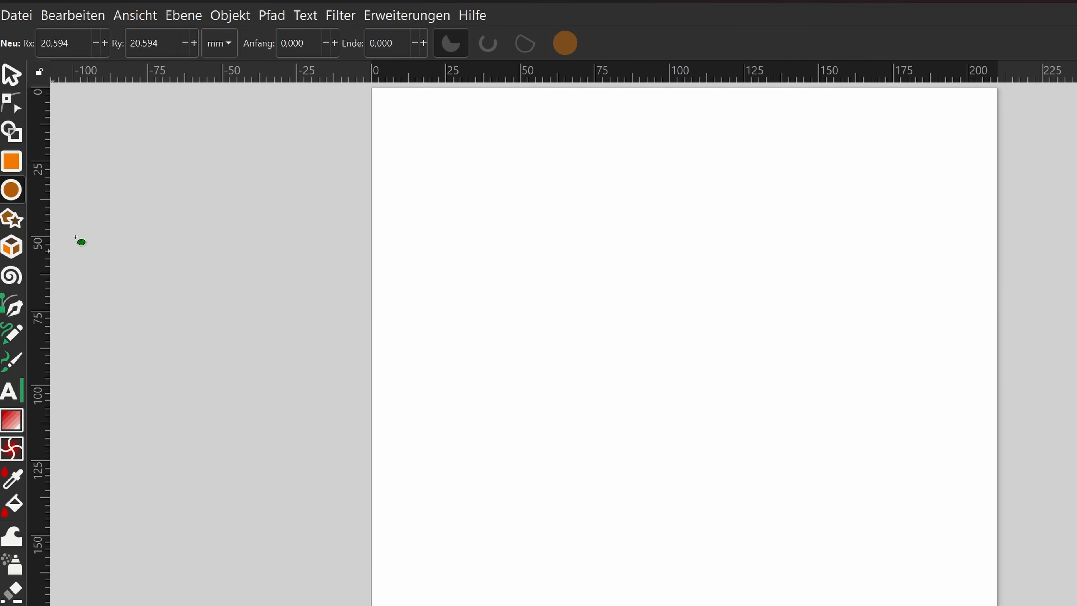
pyautogui.moveTo(214, 312); pyautogui.dragTo(379, 458)
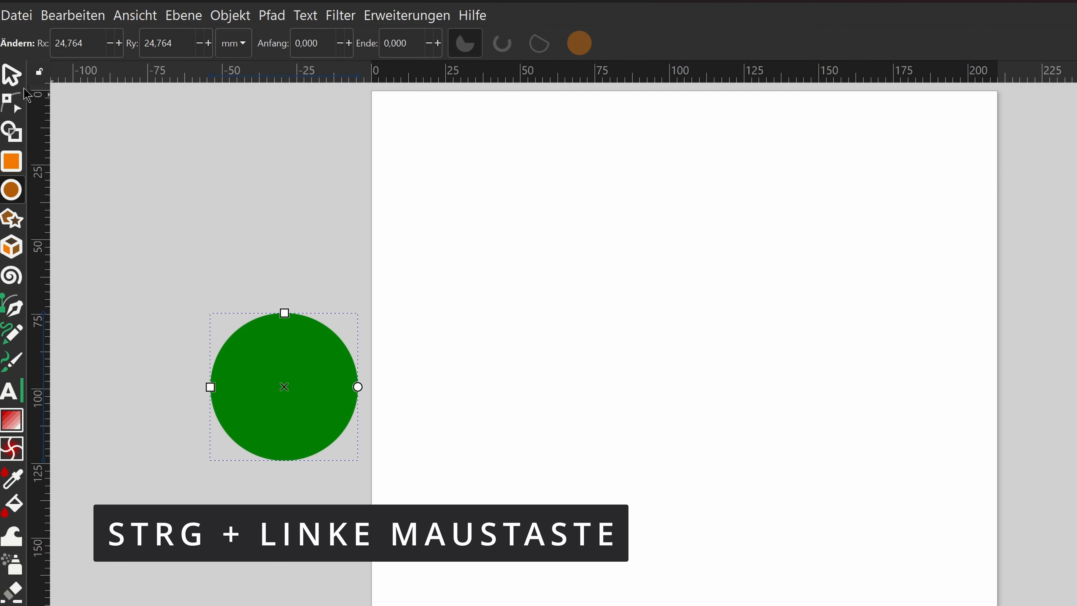
pyautogui.click(12, 78)
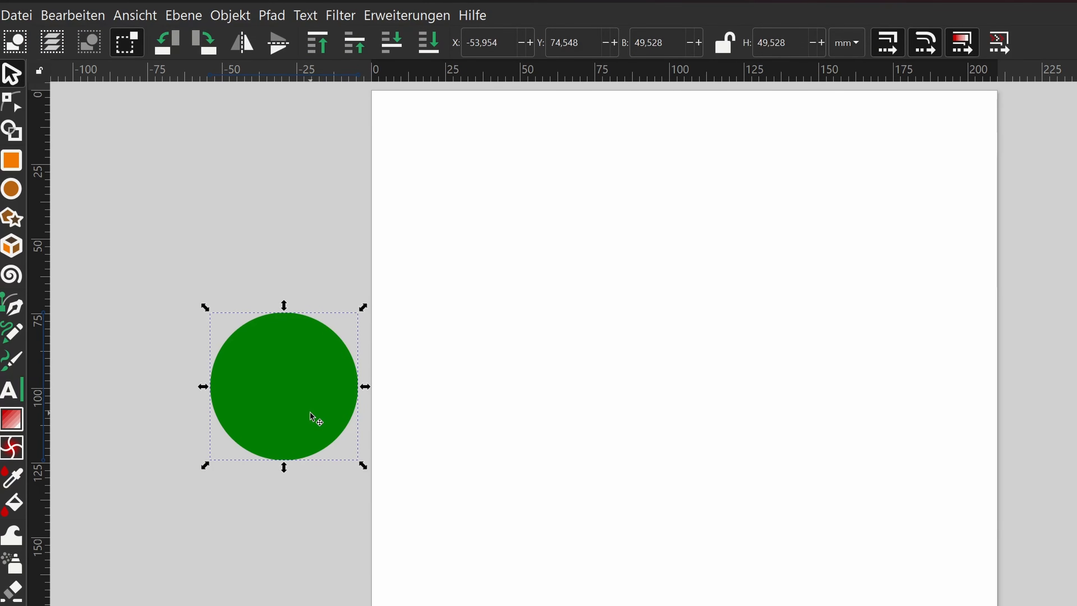
# Step: Duplicate the green circle three times to form a horizontal row of four overlapping circles extending onto the page
pyautogui.hotkey('ctrl', 'd')
pyautogui.moveTo(310, 411); pyautogui.dragTo(539, 448)
pyautogui.hotkey('ctrl', 'd')
pyautogui.hotkey('ctrl', 'd')
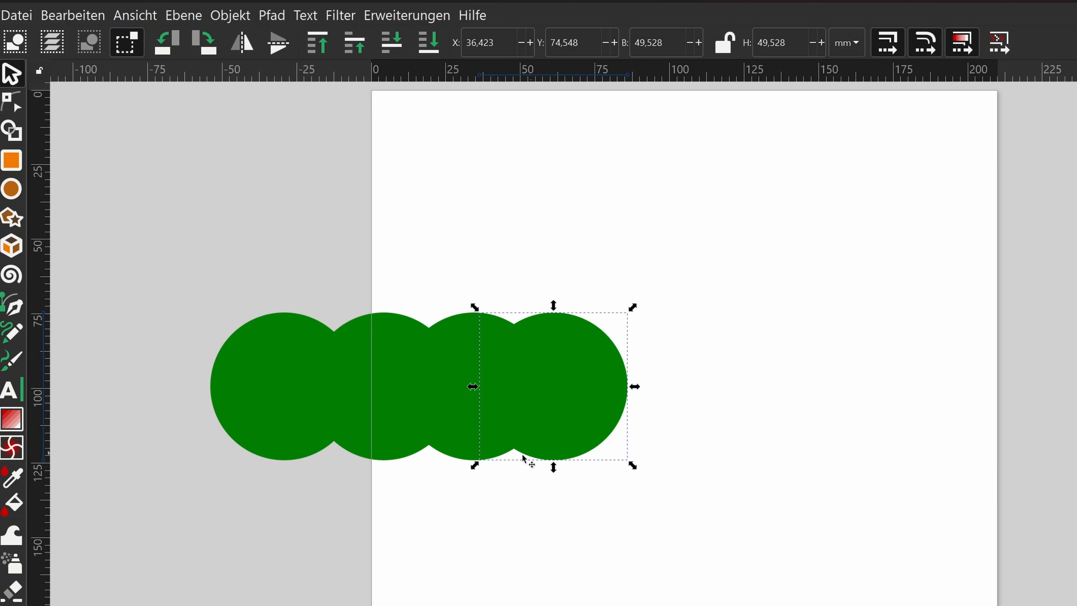
# Step: Give all four circles a thick black outline and distribute them evenly along the horizontal row
pyautogui.moveTo(218, 245); pyautogui.dragTo(868, 593)
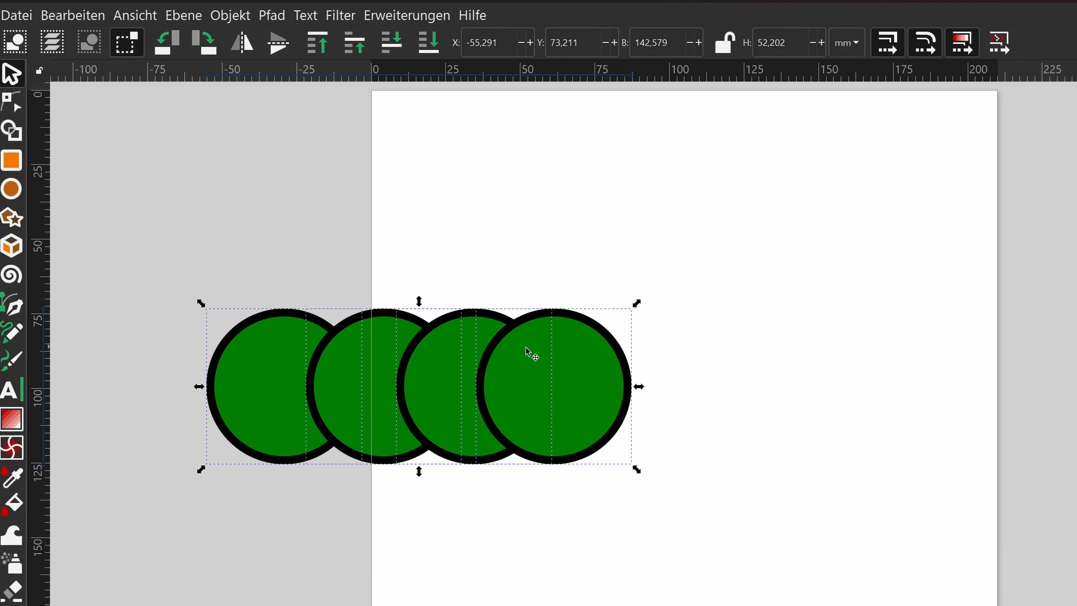
pyautogui.moveTo(598, 416); pyautogui.dragTo(1076, 386)
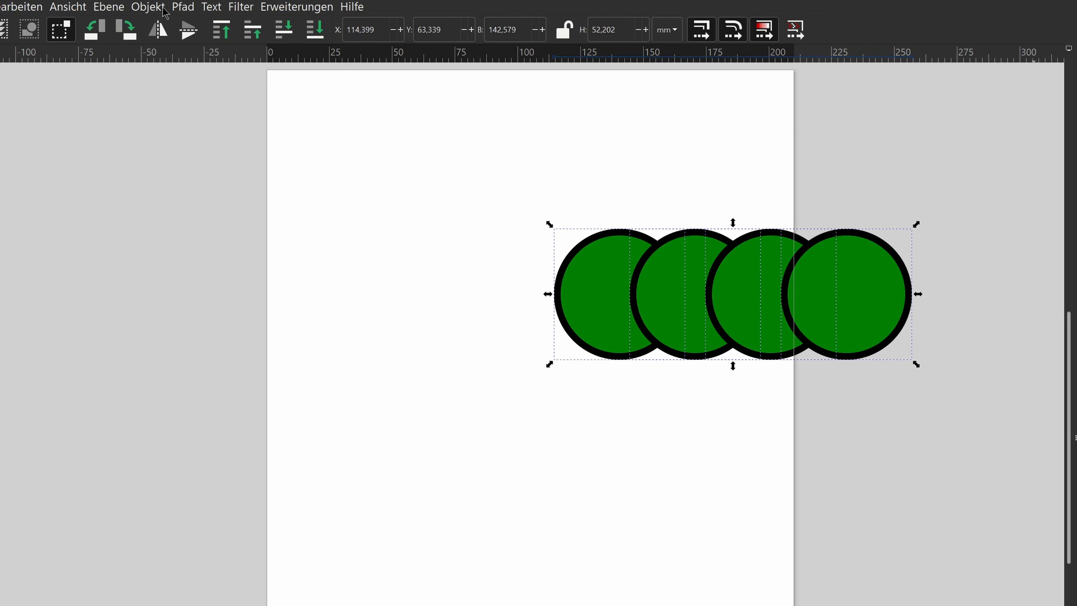
pyautogui.click(231, 15)
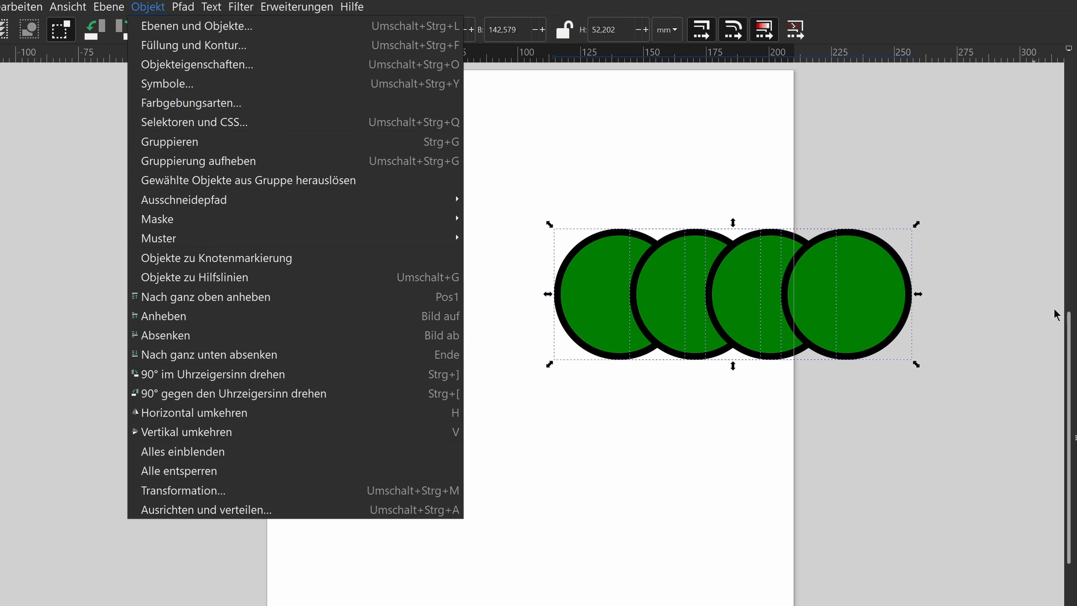
pyautogui.click(206, 509)
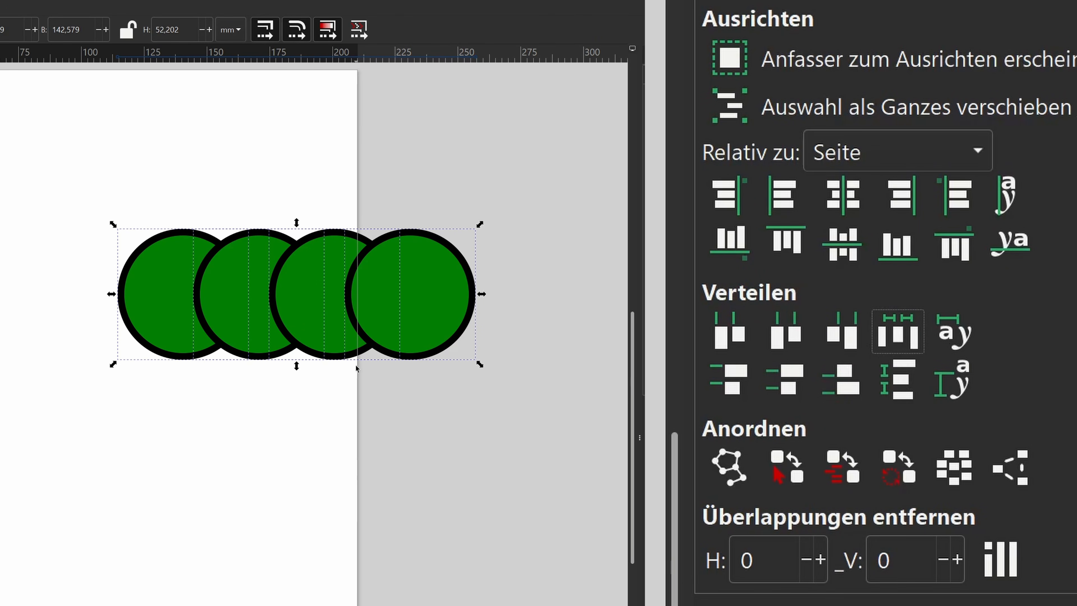
# Step: Move the row of four circles across the page's left edge and remove their fill, leaving only the black outlines
pyautogui.moveTo(418, 308); pyautogui.dragTo(163, 280)
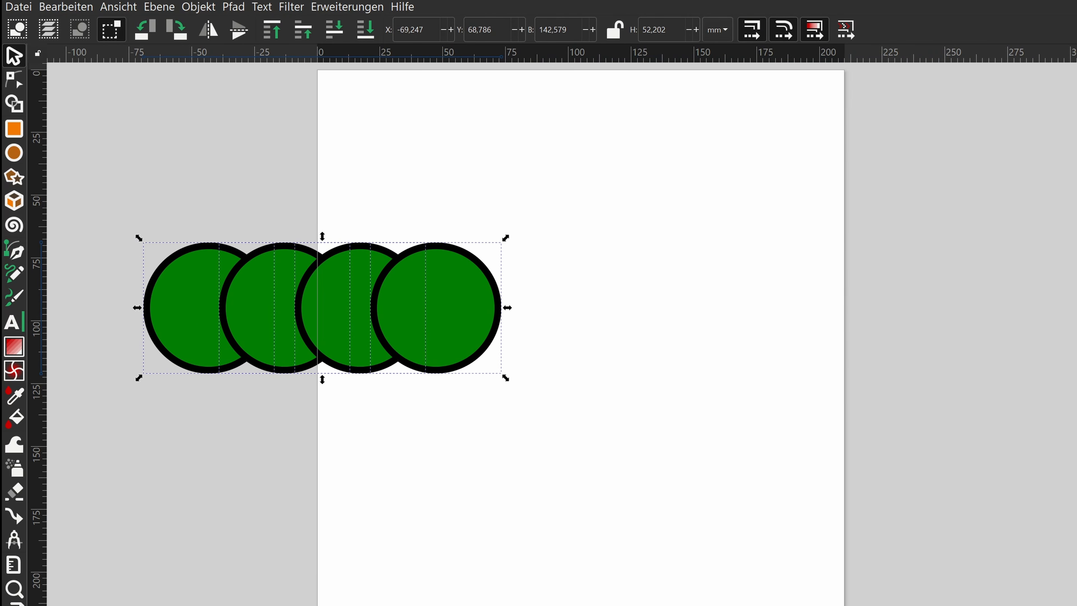
pyautogui.moveTo(248, 324); pyautogui.dragTo(169, 605)
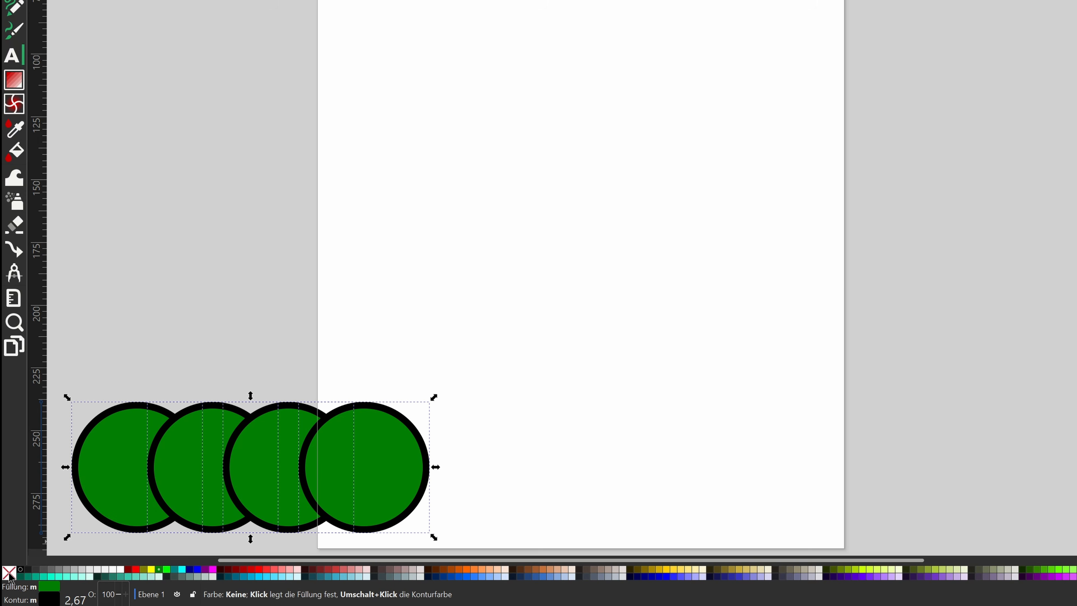
pyautogui.click(9, 573)
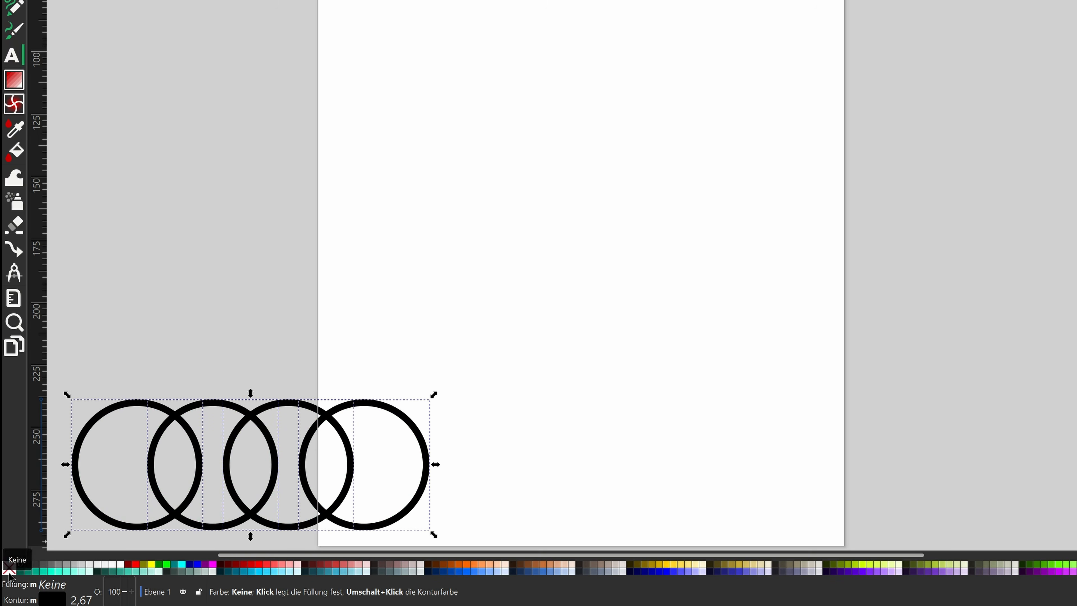
pyautogui.moveTo(407, 431); pyautogui.dragTo(459, 16)
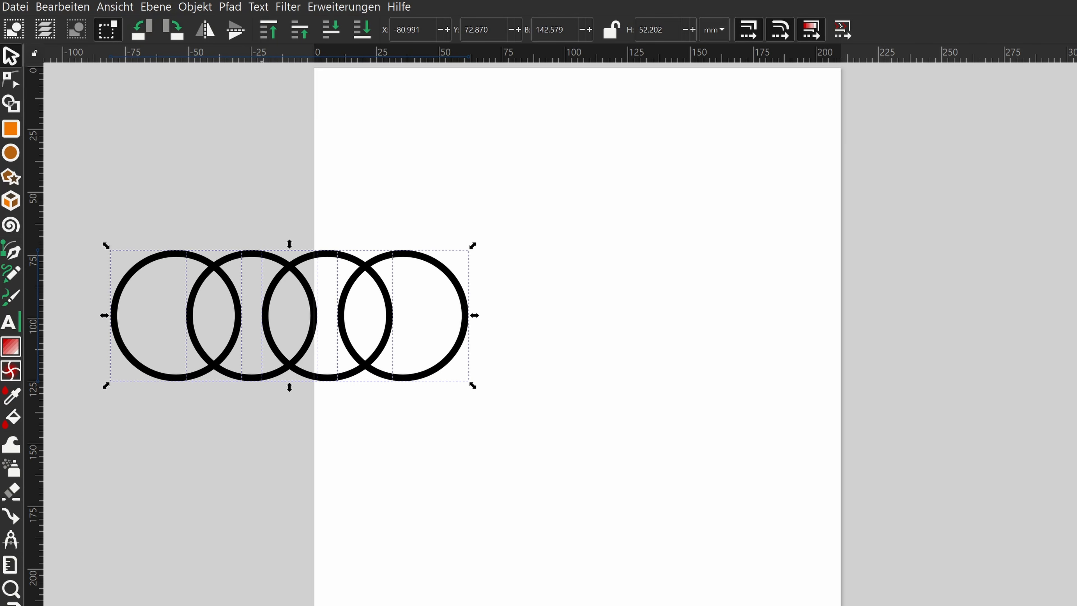
# Step: Fill the four outlined circles with red and move the row across the upper part of the page's left edge
pyautogui.moveTo(287, 368); pyautogui.dragTo(228, 605)
pyautogui.scroll(1, 560, 333)
pyautogui.moveTo(399, 605); pyautogui.dragTo(408, 199)
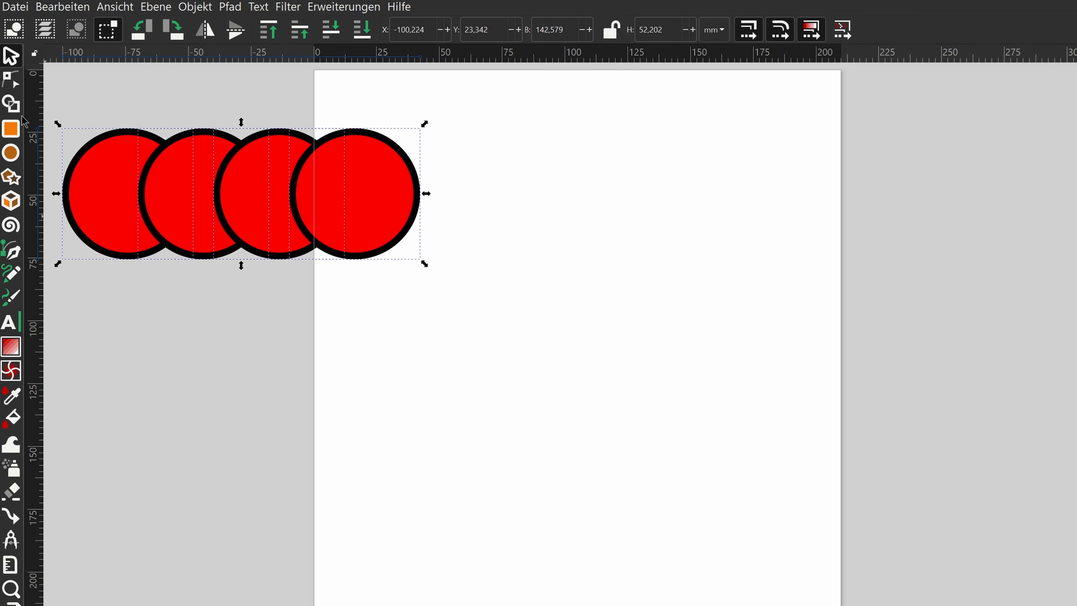
# Step: Cut the three lens-shaped overlaps out of the circle row with the Shape Builder and move the result below the originals
pyautogui.click(10, 109)
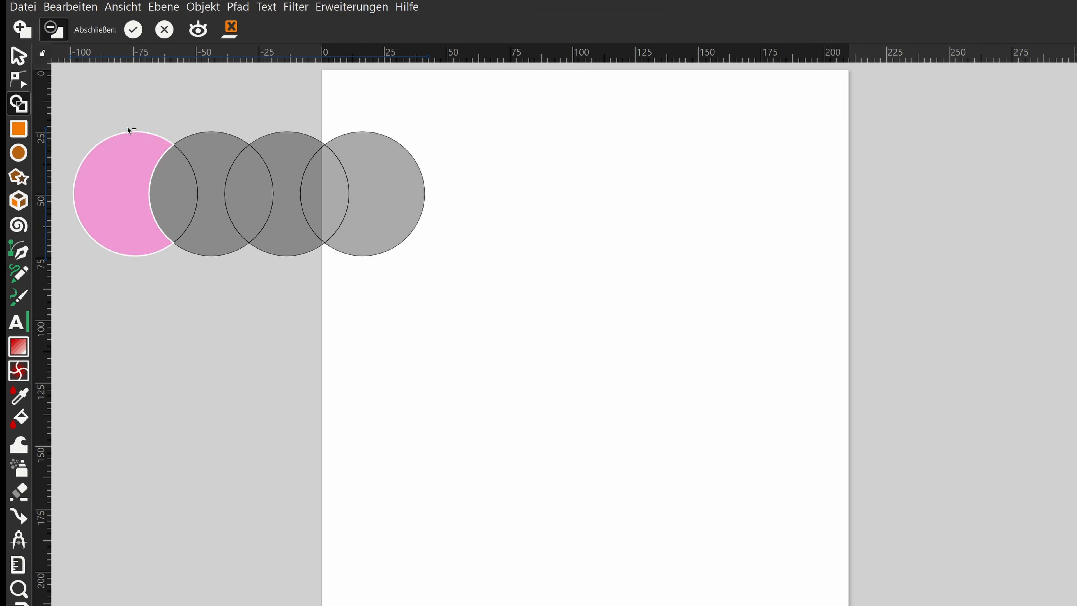
pyautogui.click(25, 33)
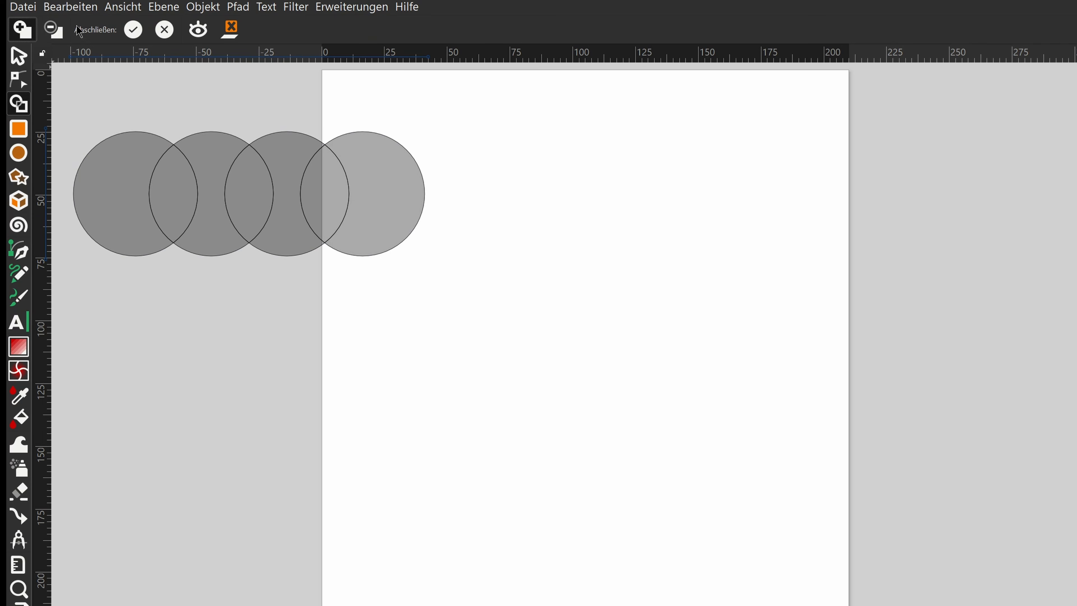
pyautogui.click(53, 34)
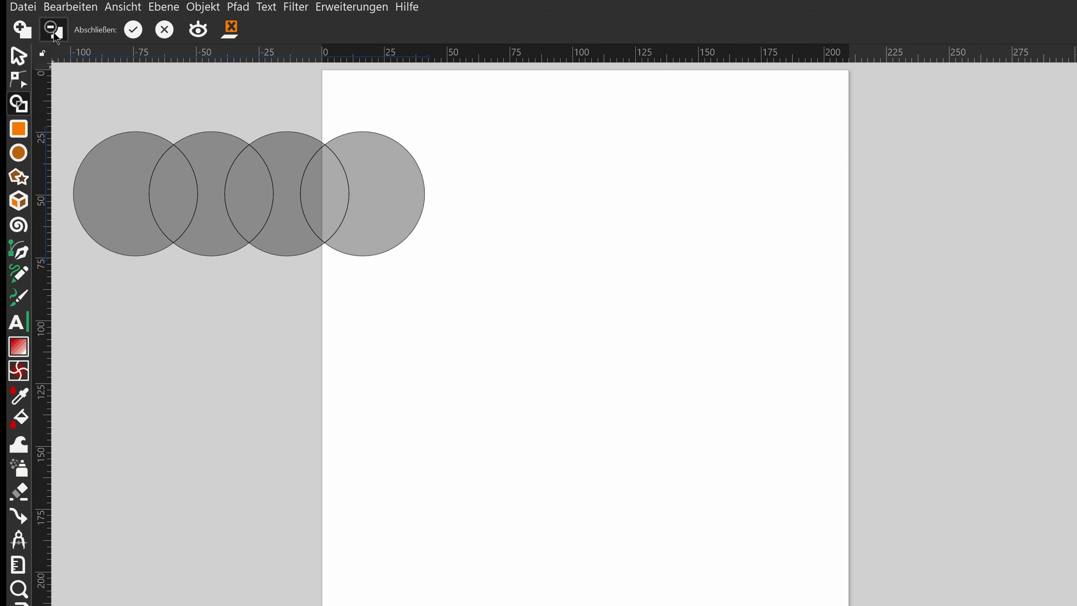
pyautogui.click(174, 207)
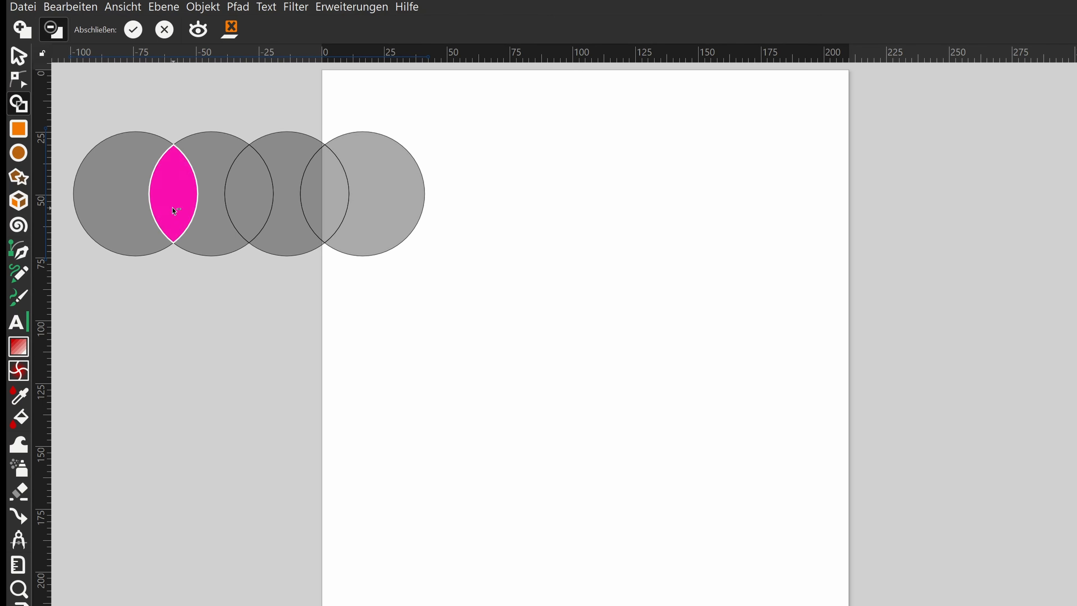
pyautogui.click(253, 205)
pyautogui.click(317, 202)
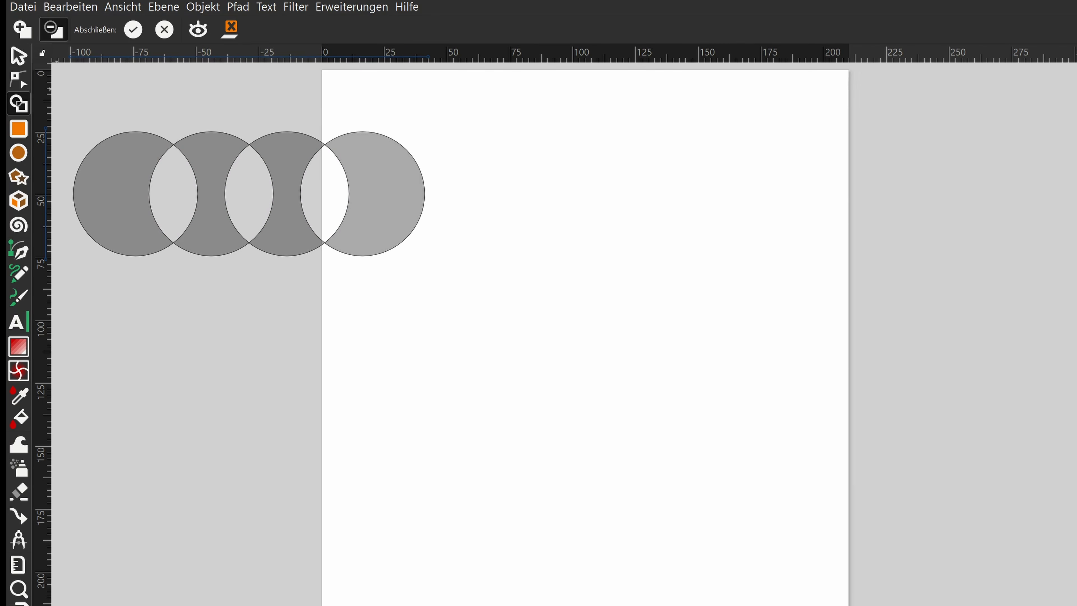
pyautogui.click(24, 61)
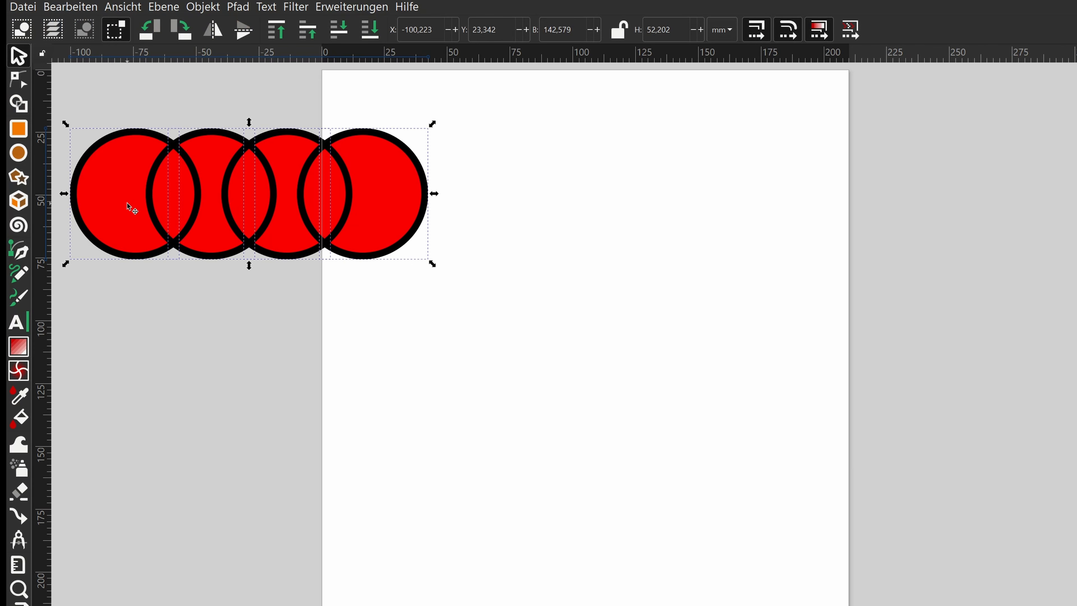
pyautogui.moveTo(129, 207); pyautogui.dragTo(283, 493)
# Step: Extract the three overlaps and both outer crescents from the original circle row with the Shape Builder and move them onto the page
pyautogui.moveTo(448, 110); pyautogui.dragTo(63, 311)
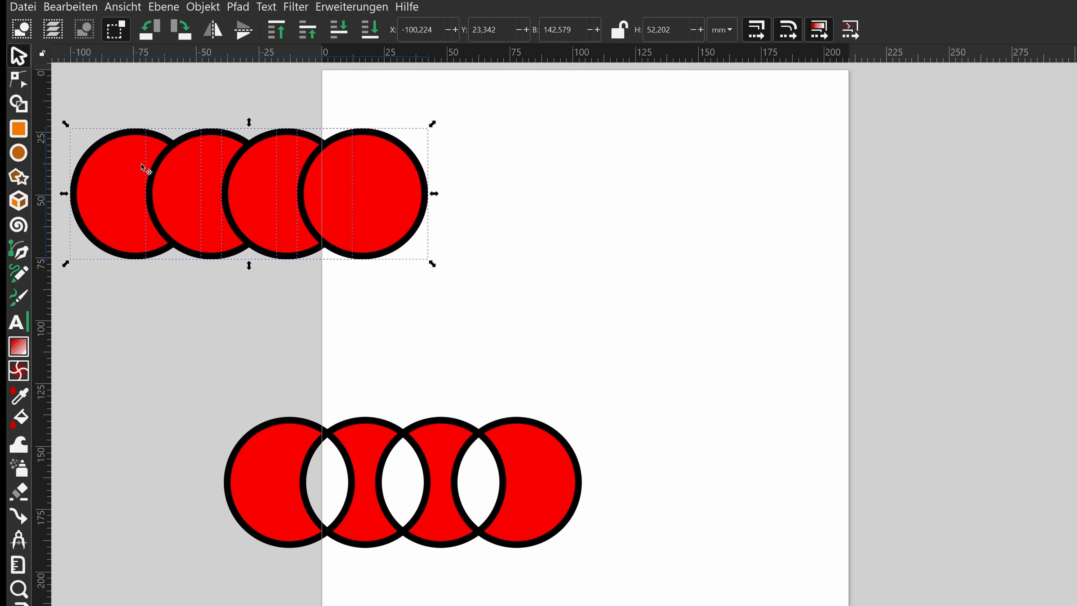
pyautogui.click(20, 106)
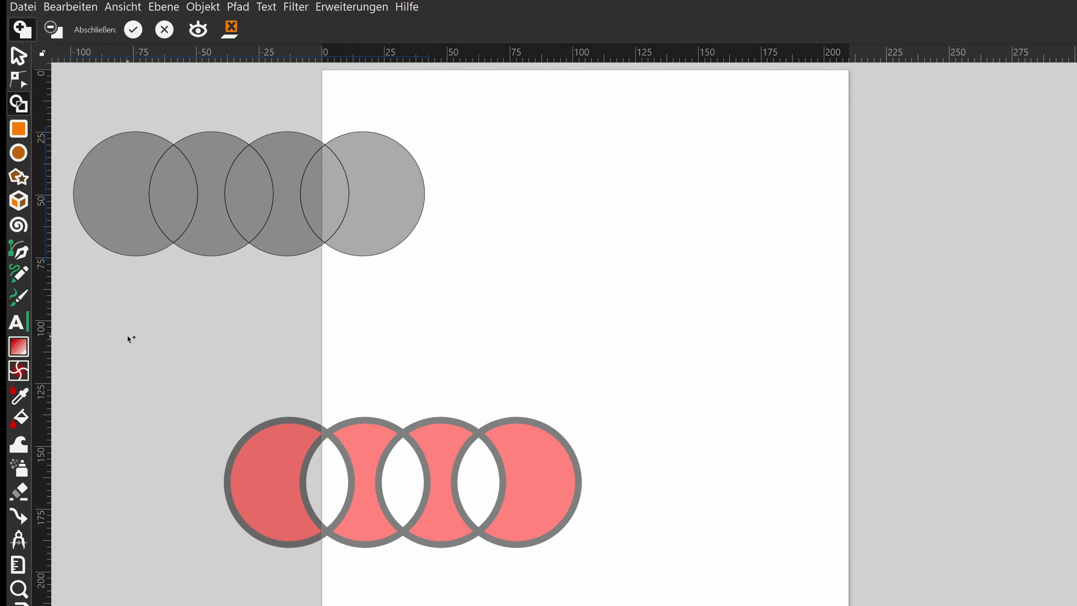
pyautogui.click(175, 216)
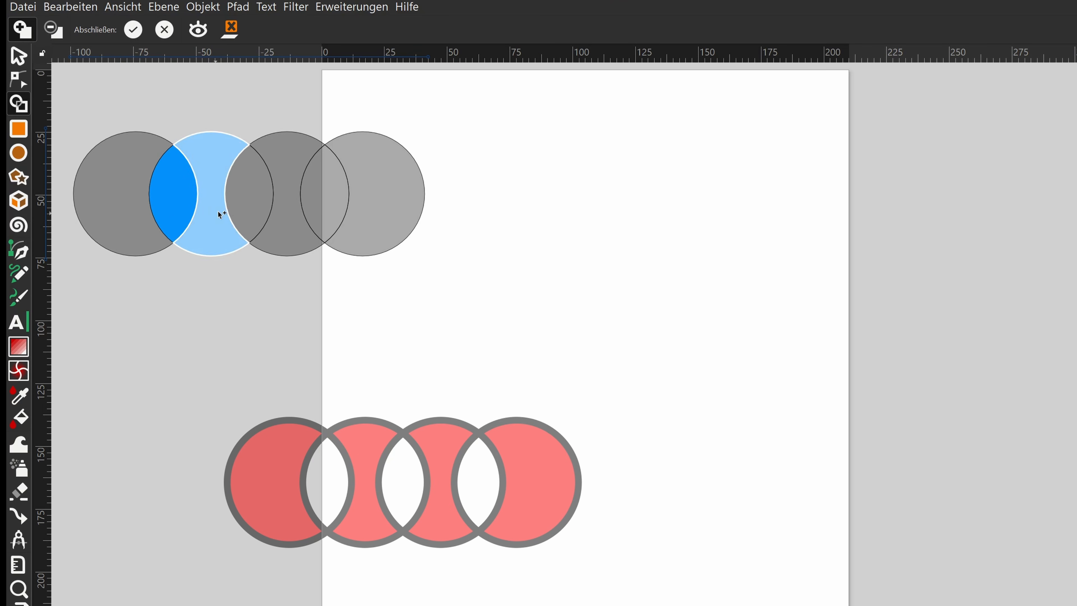
pyautogui.click(247, 206)
pyautogui.click(323, 204)
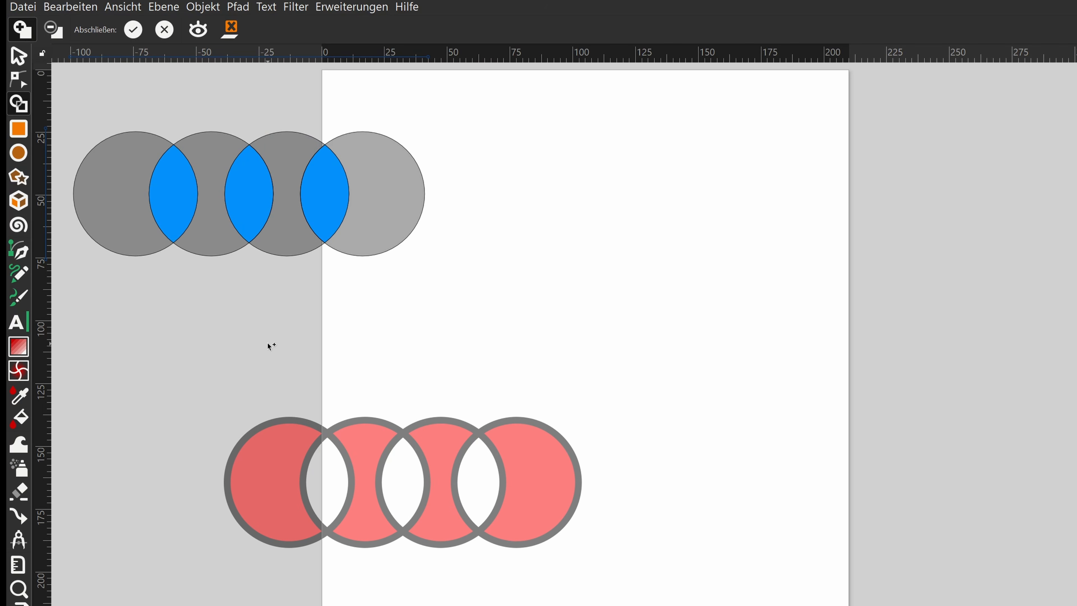
pyautogui.click(388, 179)
pyautogui.click(102, 201)
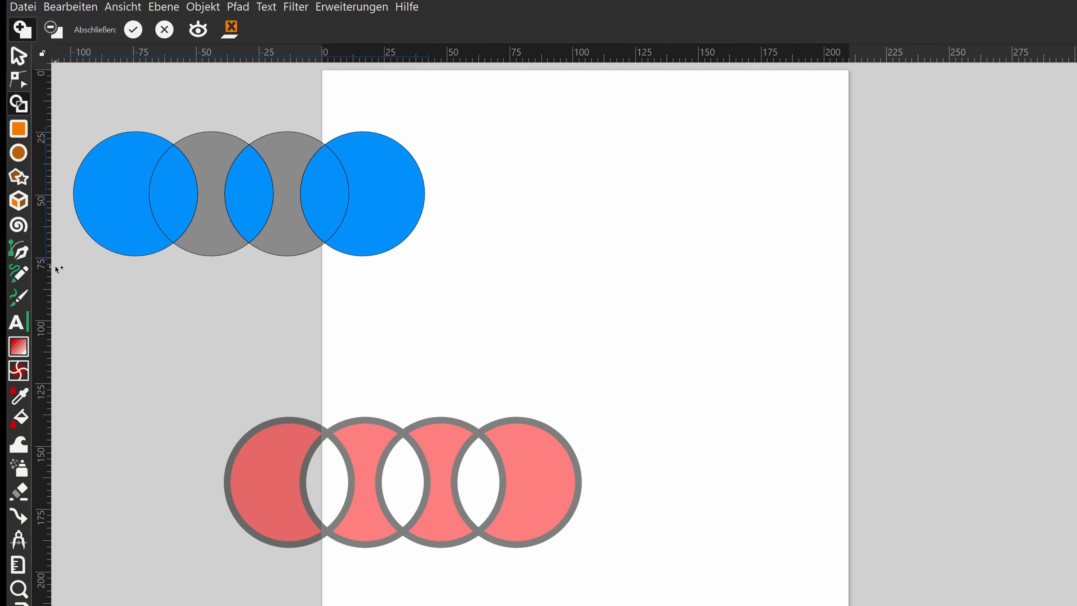
pyautogui.click(19, 59)
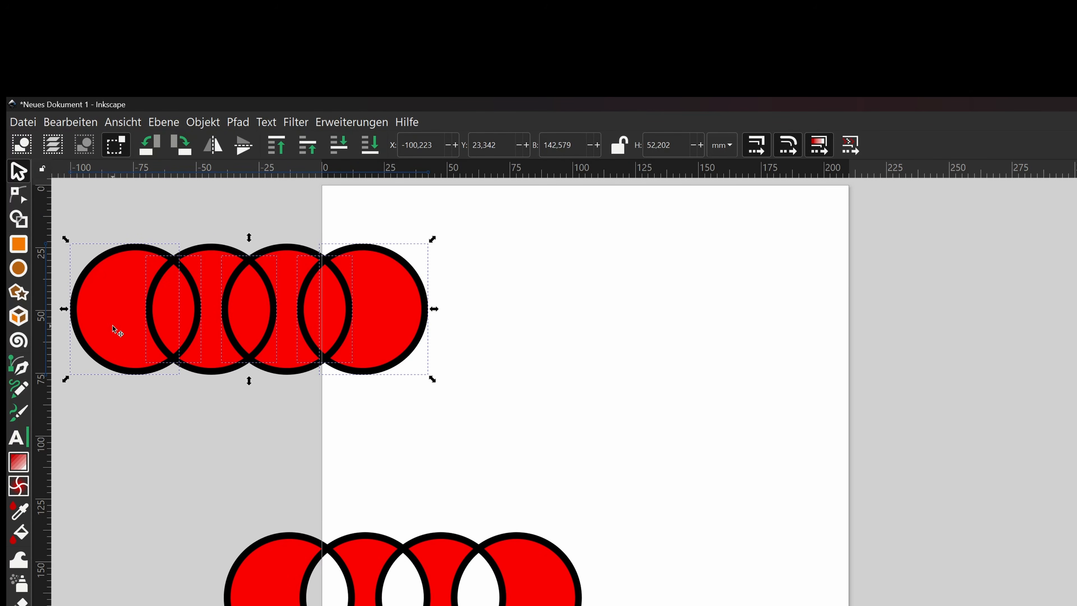
pyautogui.moveTo(112, 325); pyautogui.dragTo(512, 370)
pyautogui.click(621, 506)
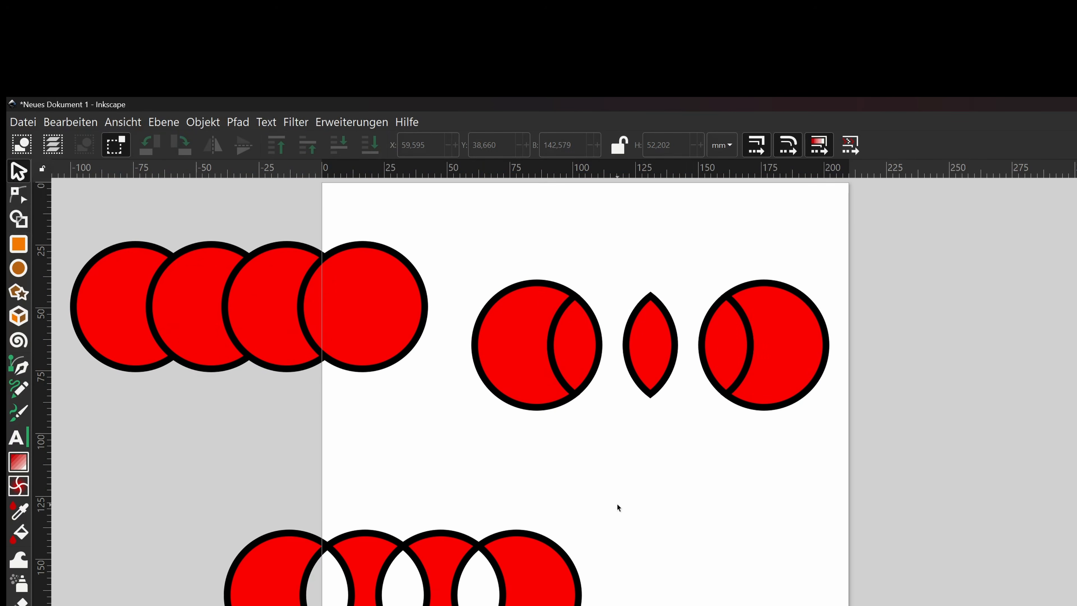
# Step: Move the lenses out of the two outer crescents and delete both, keeping the central lens
pyautogui.click(586, 366)
pyautogui.moveTo(586, 366); pyautogui.dragTo(666, 521)
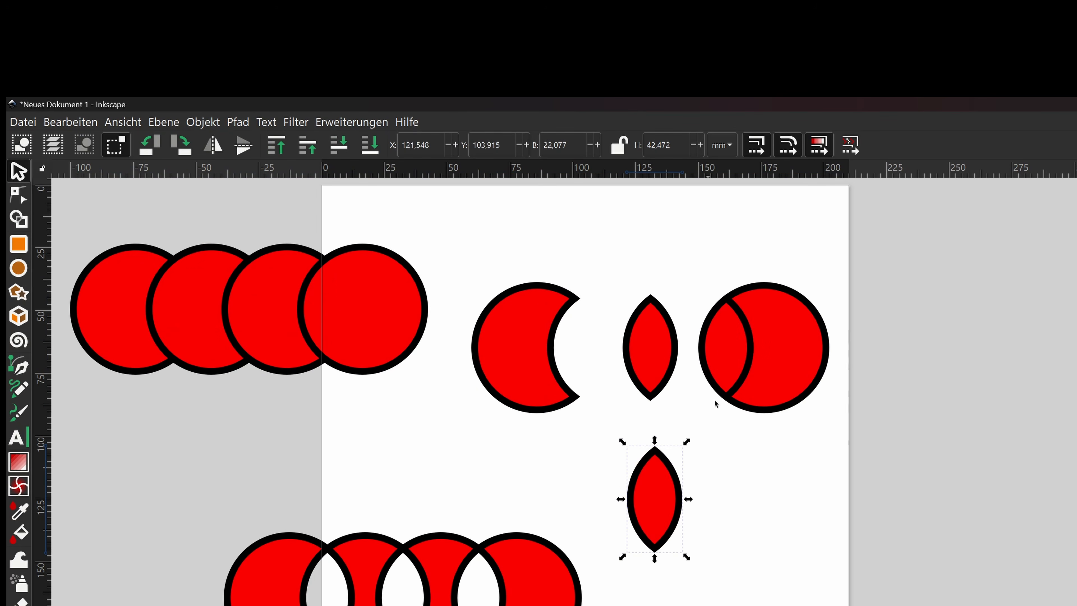
pyautogui.moveTo(726, 375); pyautogui.dragTo(736, 551)
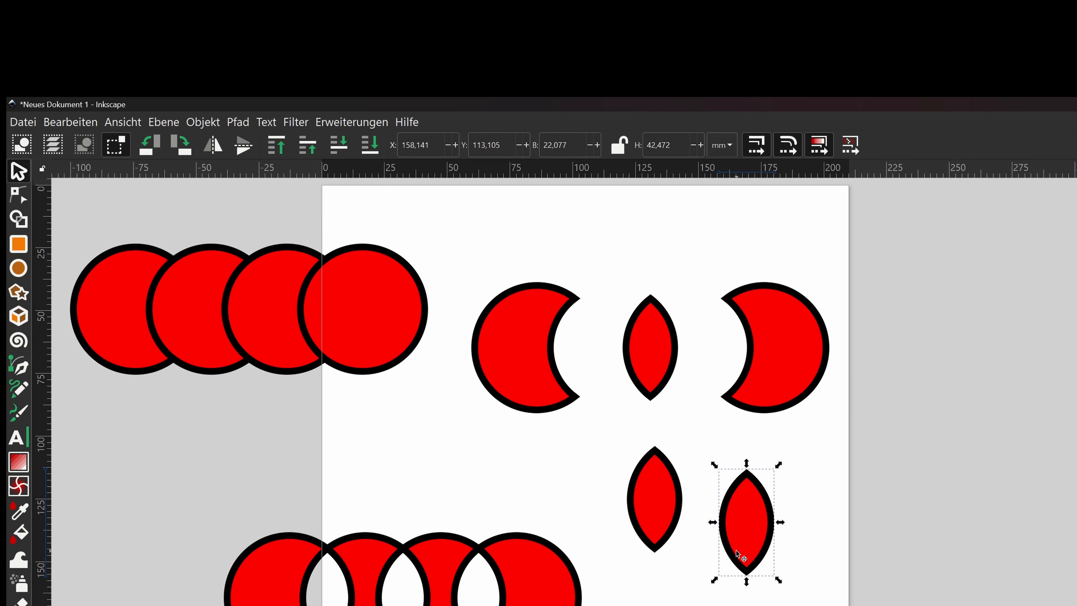
pyautogui.press('Delete')
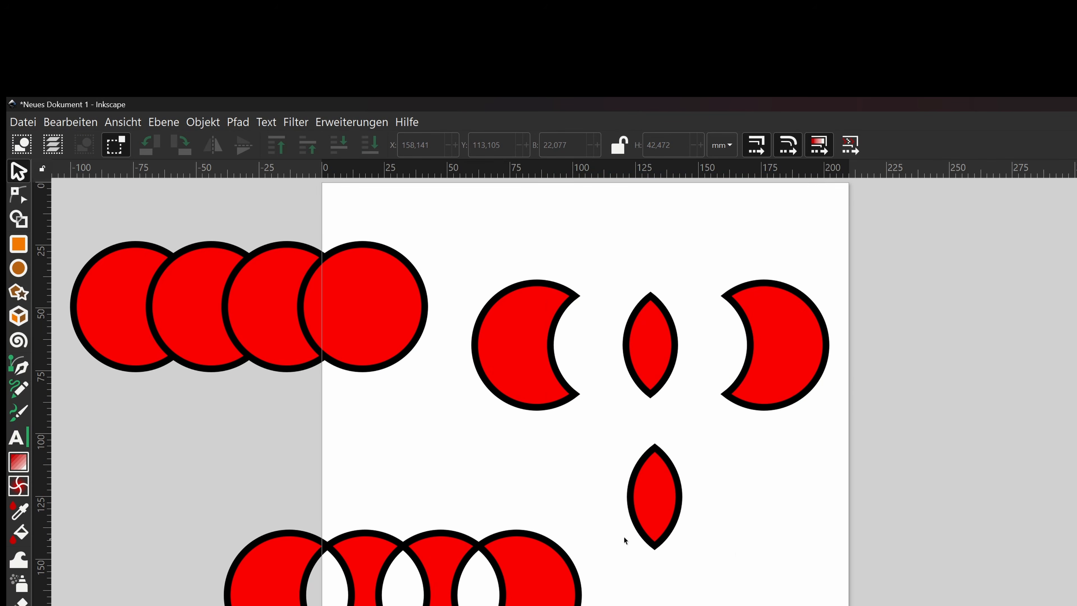
pyautogui.click(681, 518)
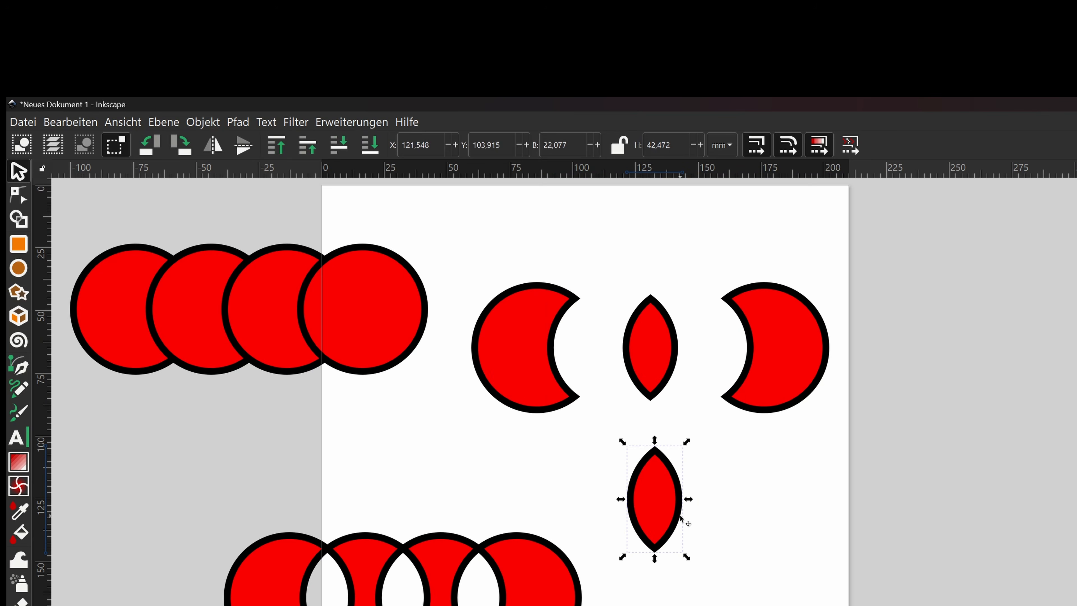
pyautogui.press('Delete')
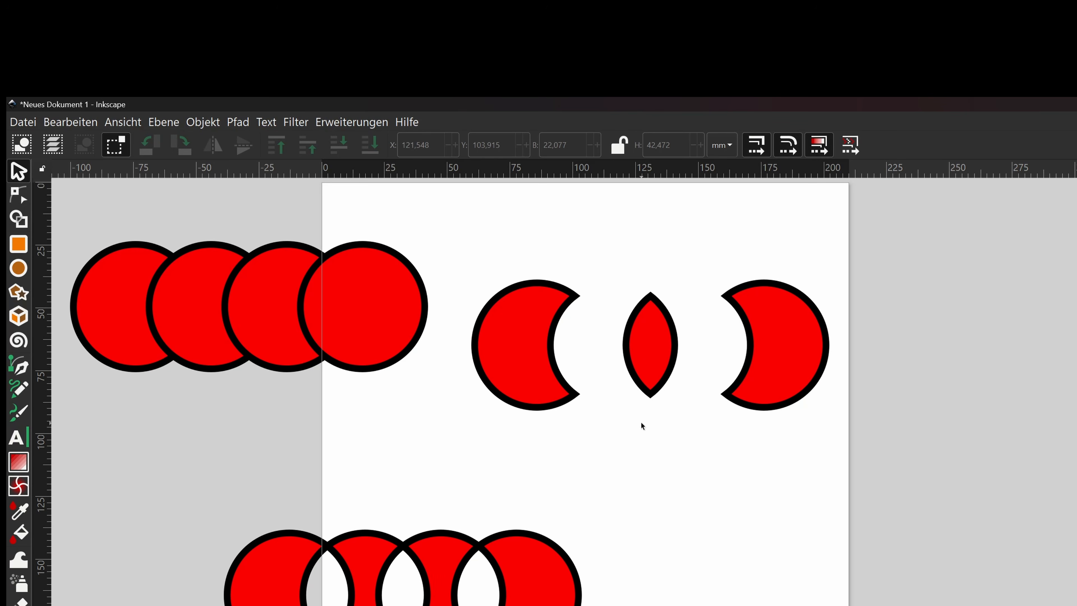
# Step: Move the two crescents and the central lens together below the cut-out row of circles
pyautogui.moveTo(467, 253); pyautogui.dragTo(924, 450)
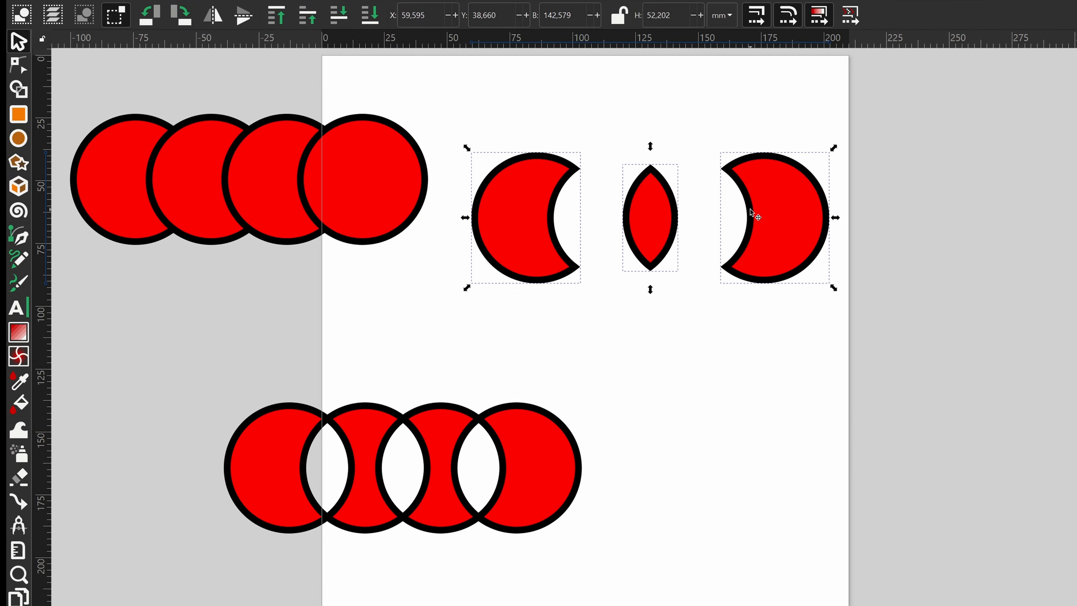
pyautogui.moveTo(752, 214); pyautogui.dragTo(380, 605)
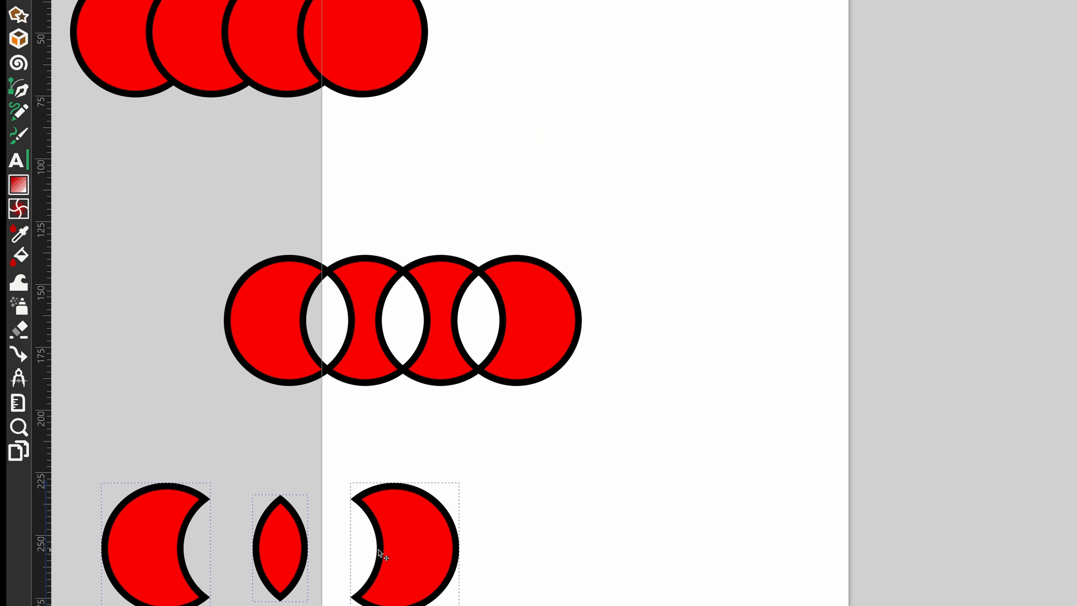
# Step: Move the two crescents and the lens to the page's upper right edge and set their outline width to 0.674 mm
pyautogui.moveTo(381, 554); pyautogui.dragTo(364, 554)
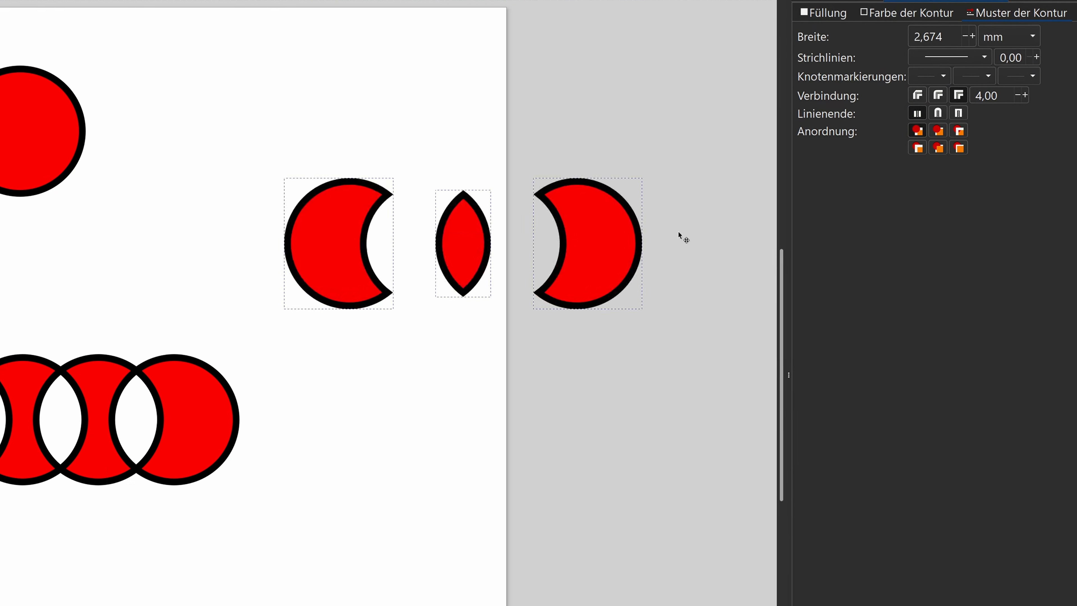
pyautogui.click(911, 72)
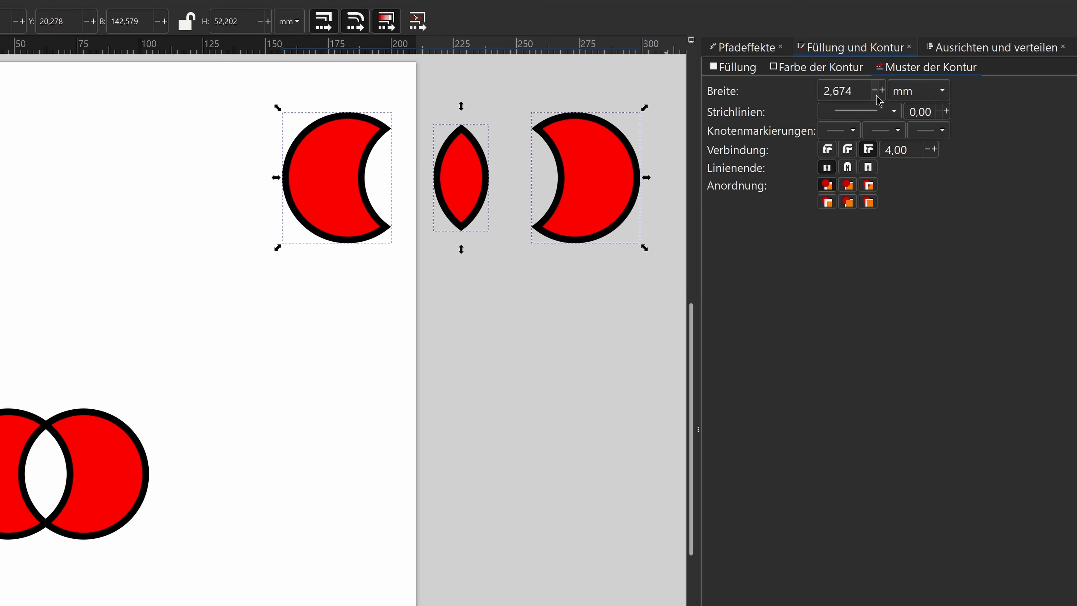
pyautogui.click(874, 91)
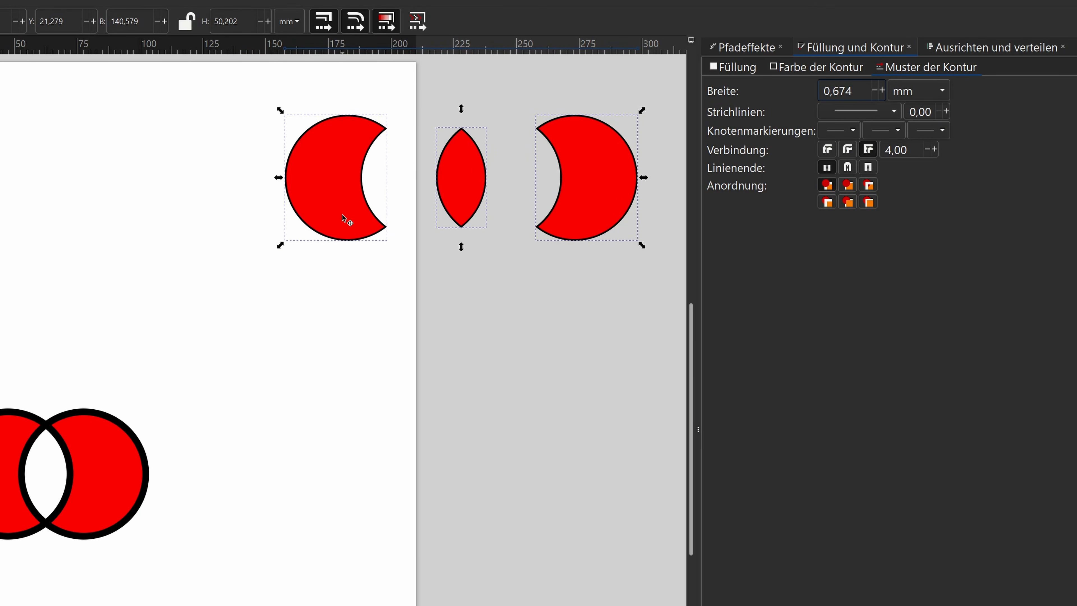
pyautogui.press('Escape')
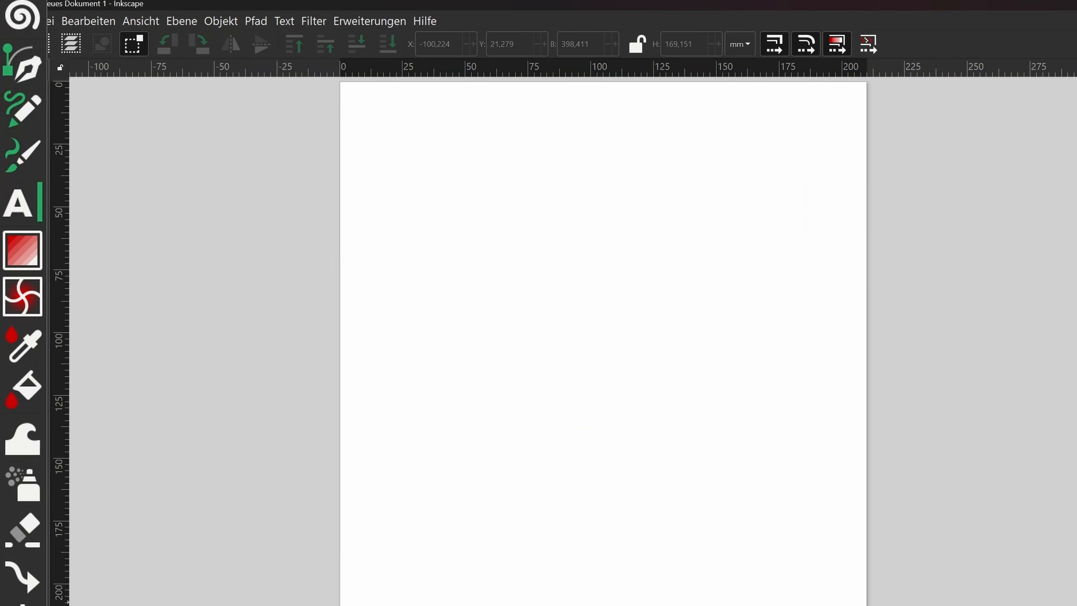
# Step: Add the text INKSCAPE in the Bernard MT Condensed font beside the upper left of the page
pyautogui.click(19, 208)
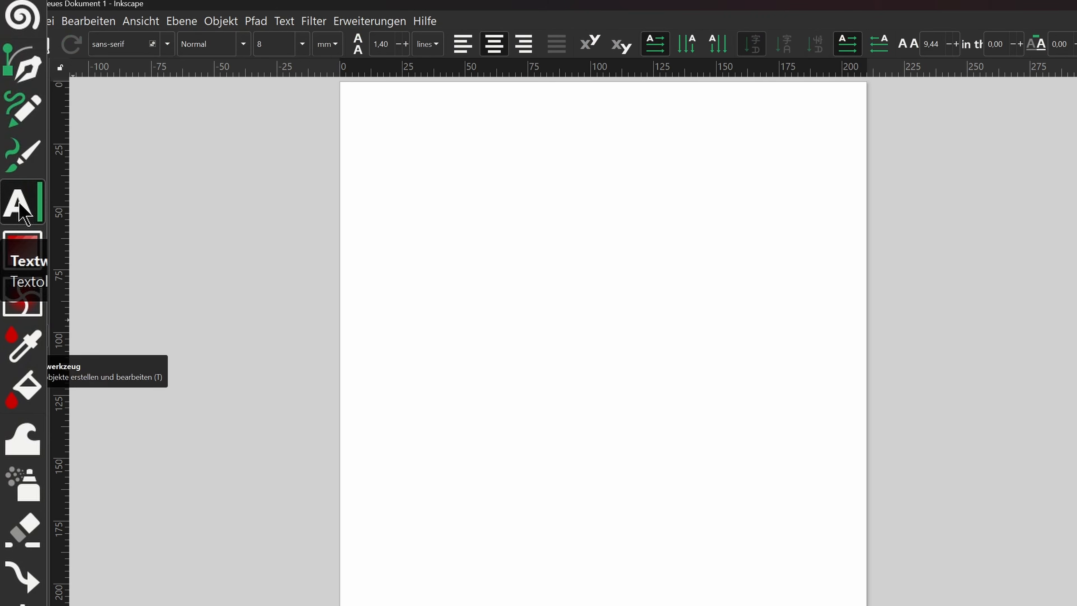
pyautogui.click(153, 129)
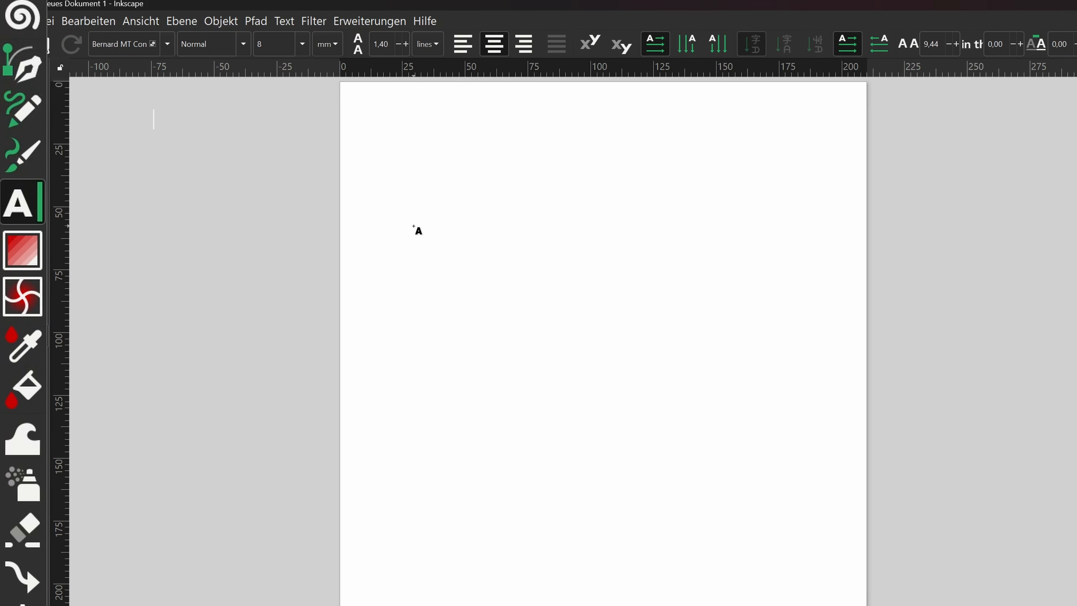
pyautogui.write('Inks')
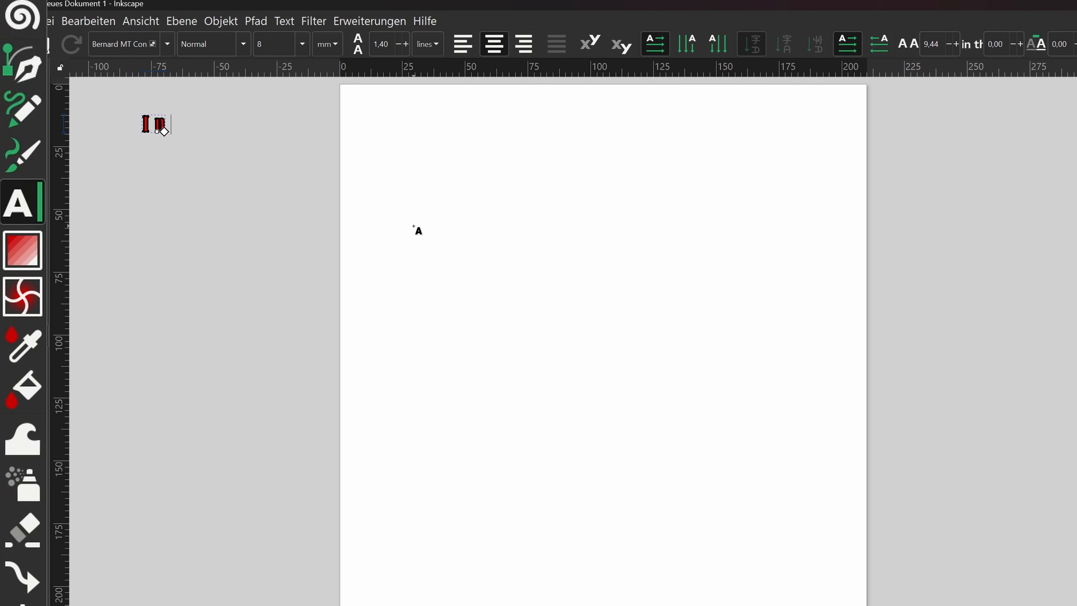
pyautogui.press('BackSpace')
pyautogui.press('BackSpace')
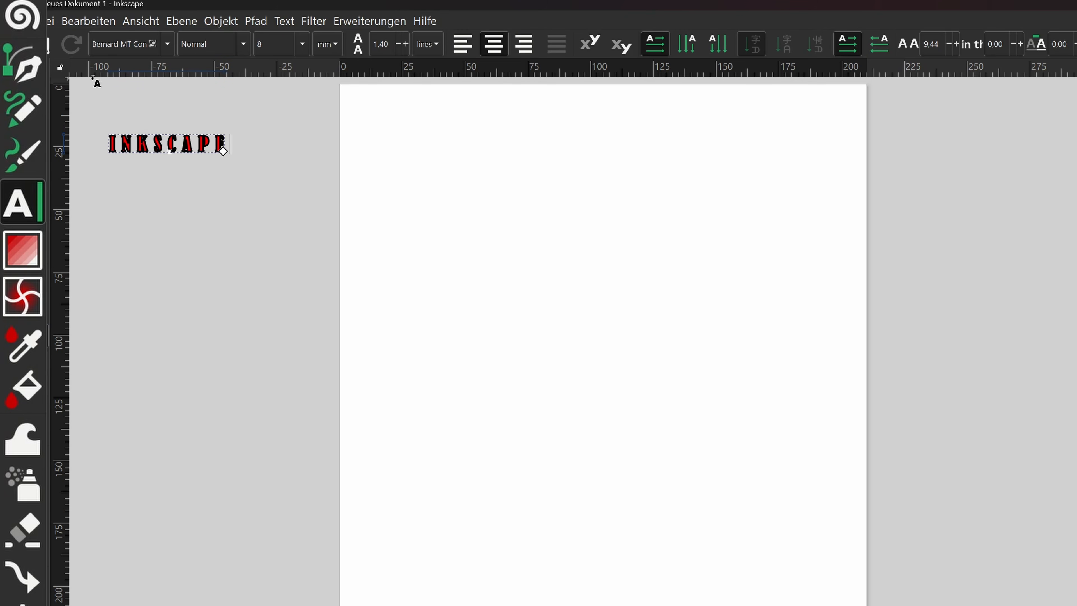
# Step: Scale the INKSCAPE text to about 225 mm wide, thin its outline, and place it across the page's upper left edge
pyautogui.click(29, 73)
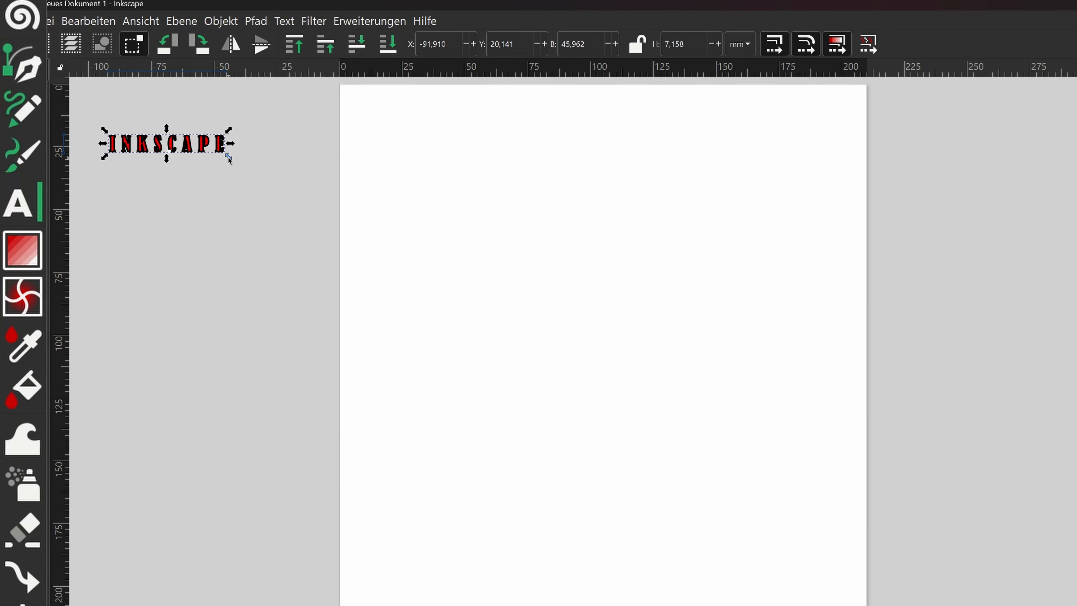
pyautogui.moveTo(229, 160); pyautogui.dragTo(673, 348)
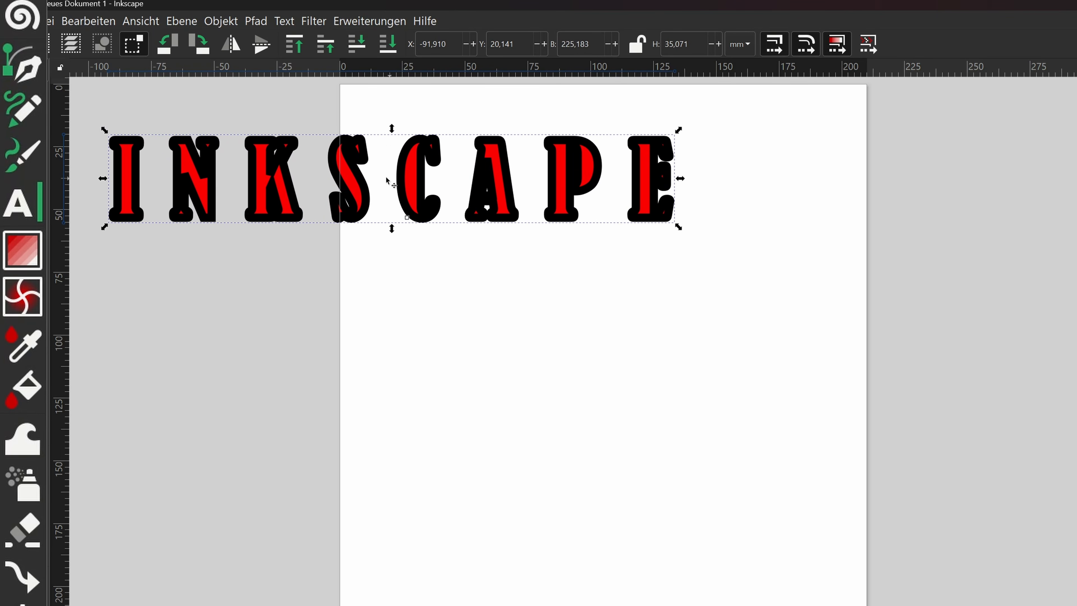
pyautogui.moveTo(395, 186); pyautogui.dragTo(805, 182)
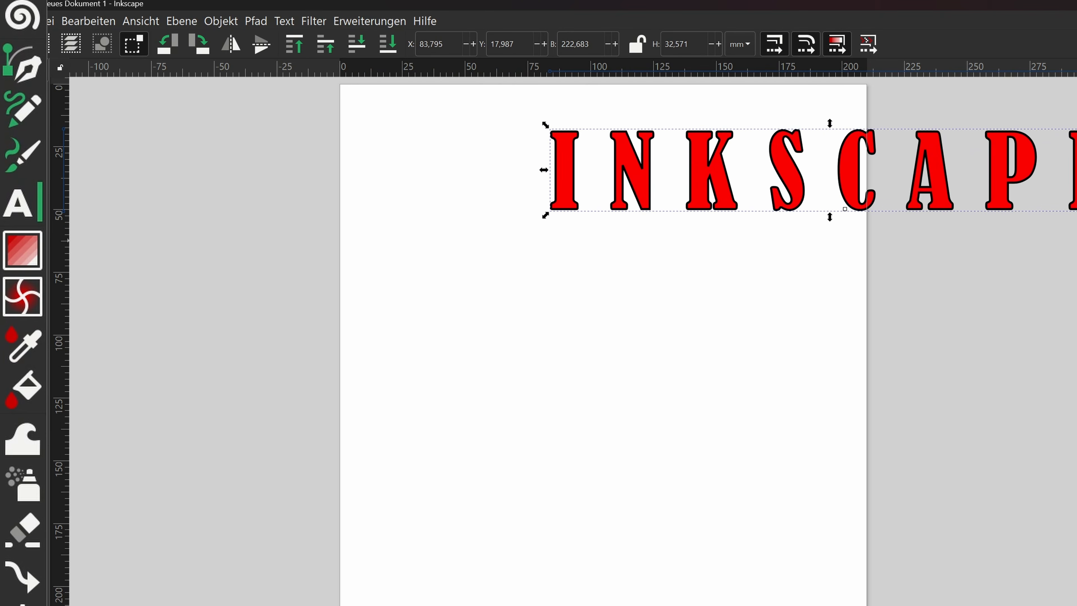
pyautogui.moveTo(1001, 202); pyautogui.dragTo(605, 281)
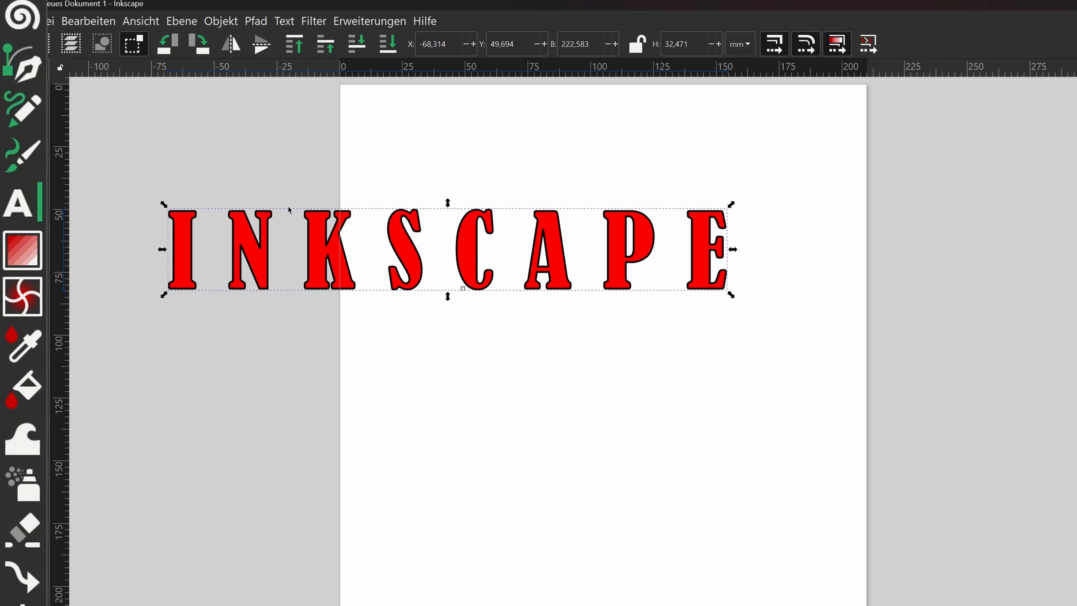
# Step: Draw a circle about 143 mm in diameter and place it centrally beneath the INKSCAPE text
pyautogui.press('e')
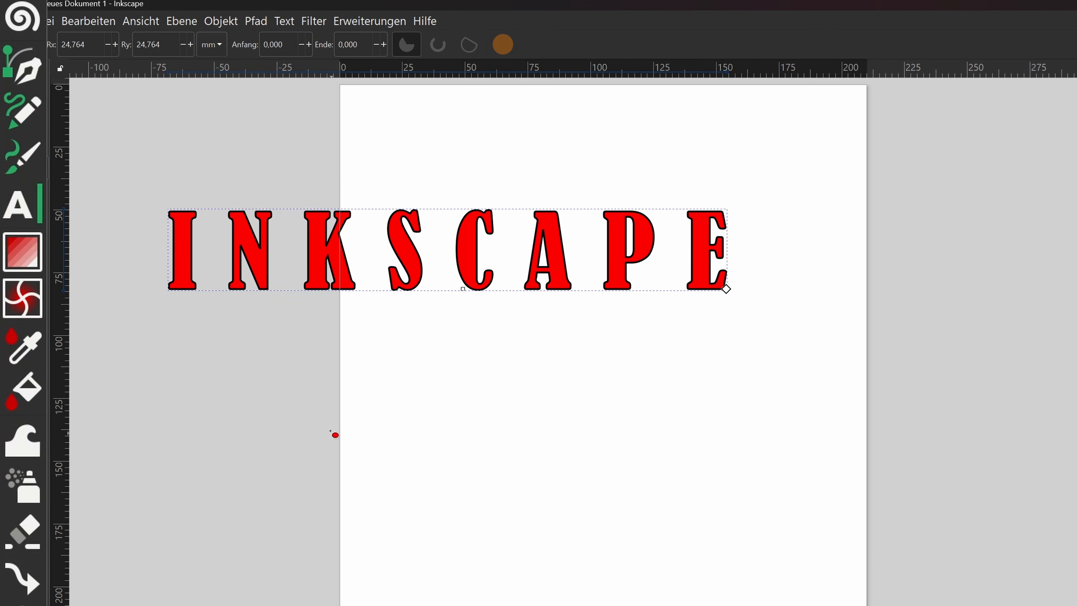
pyautogui.moveTo(259, 391); pyautogui.dragTo(619, 604)
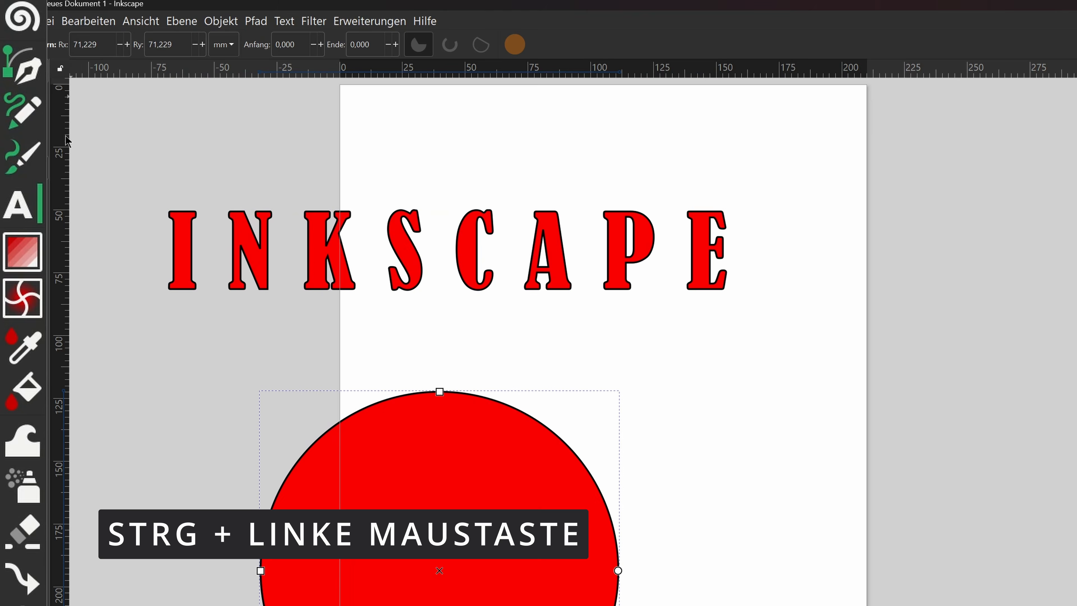
pyautogui.press('s')
pyautogui.moveTo(339, 490); pyautogui.dragTo(380, 435)
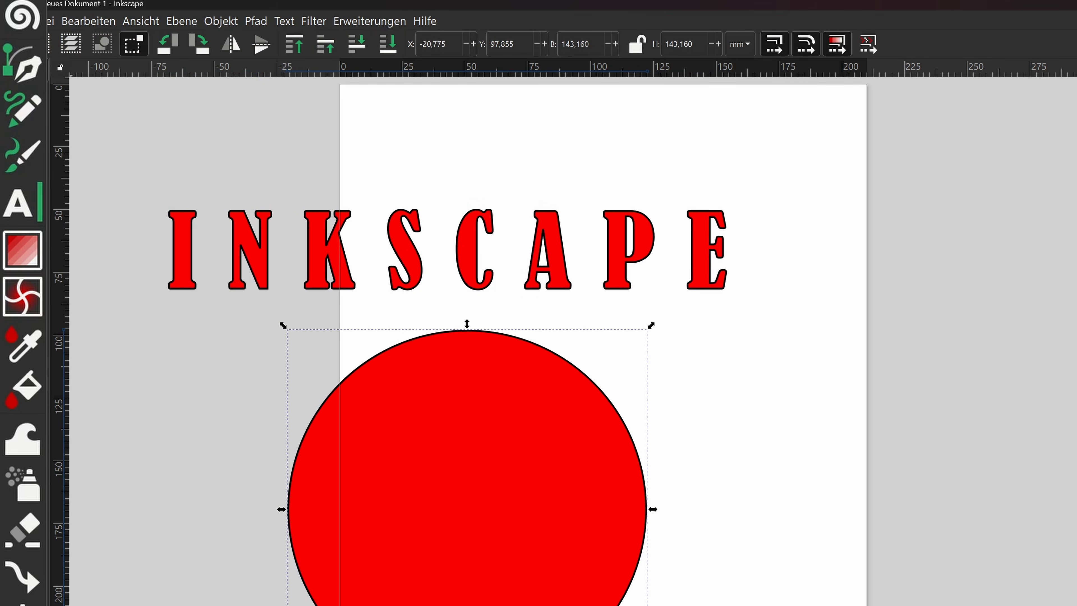
# Step: Remove the circle's fill and put the INKSCAPE text on the circle's path
pyautogui.keyDown('shift'); pyautogui.click(325, 256); pyautogui.keyUp('shift')
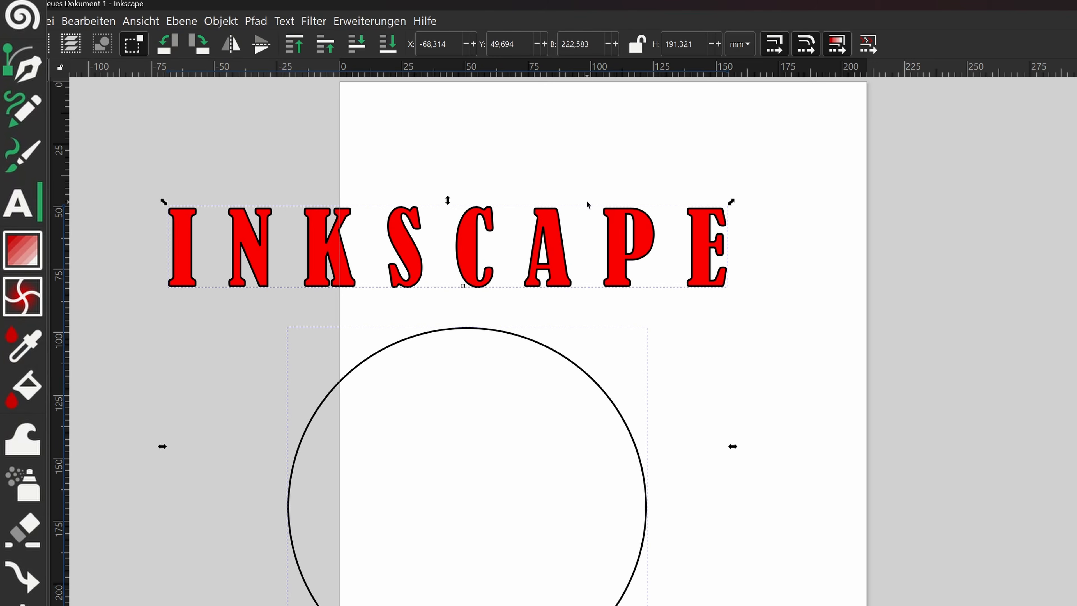
pyautogui.click(293, 24)
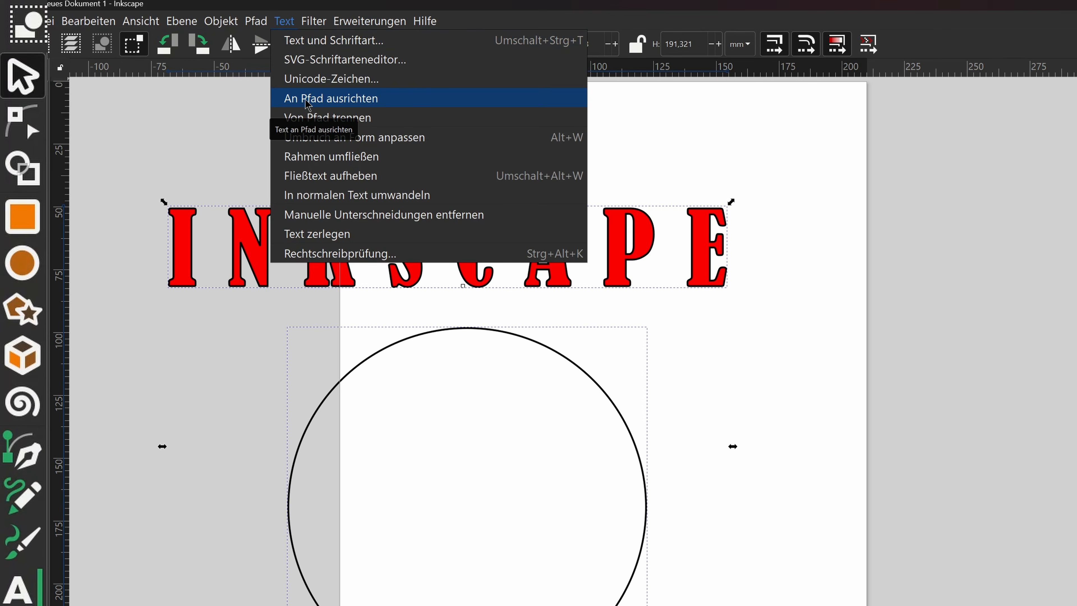
pyautogui.click(291, 25)
pyautogui.click(291, 25)
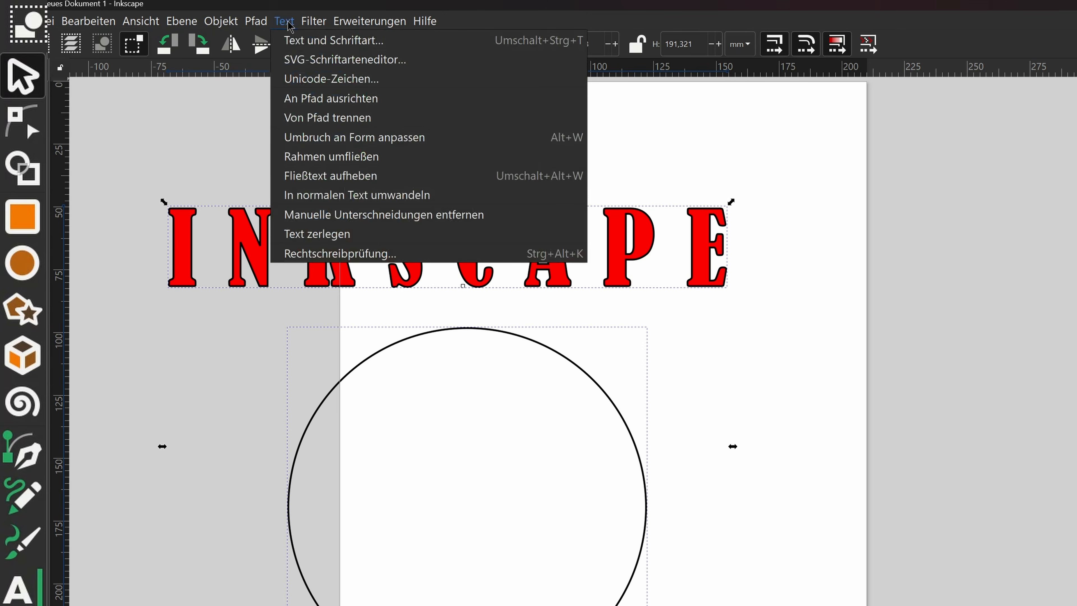
pyautogui.click(300, 102)
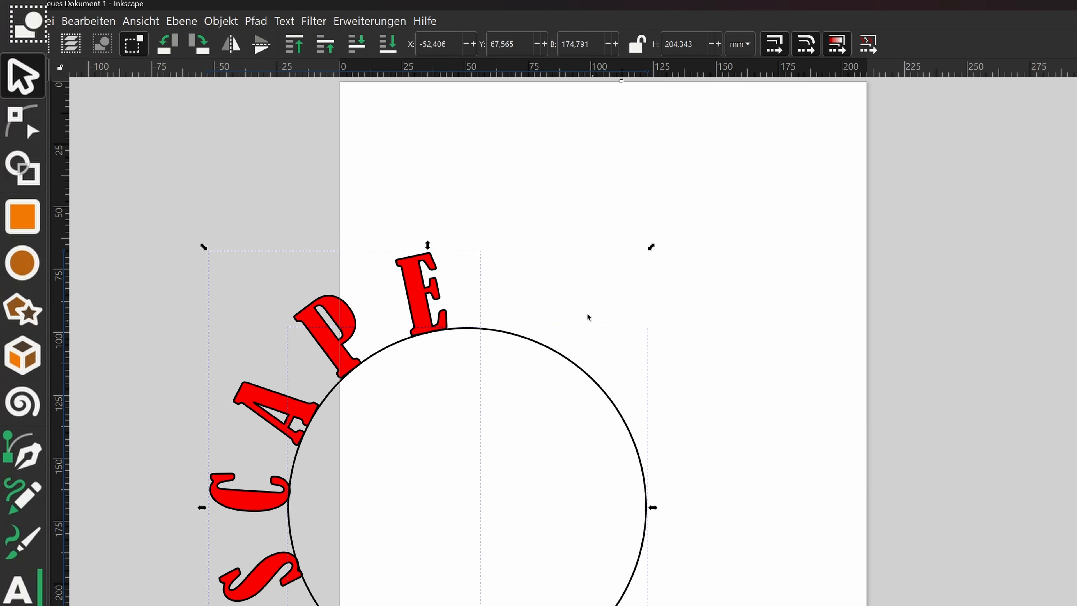
# Step: Rotate the circle with its text until INKSCAPE arches symmetrically over the top
pyautogui.click(500, 338)
pyautogui.moveTo(652, 248); pyautogui.dragTo(608, 605)
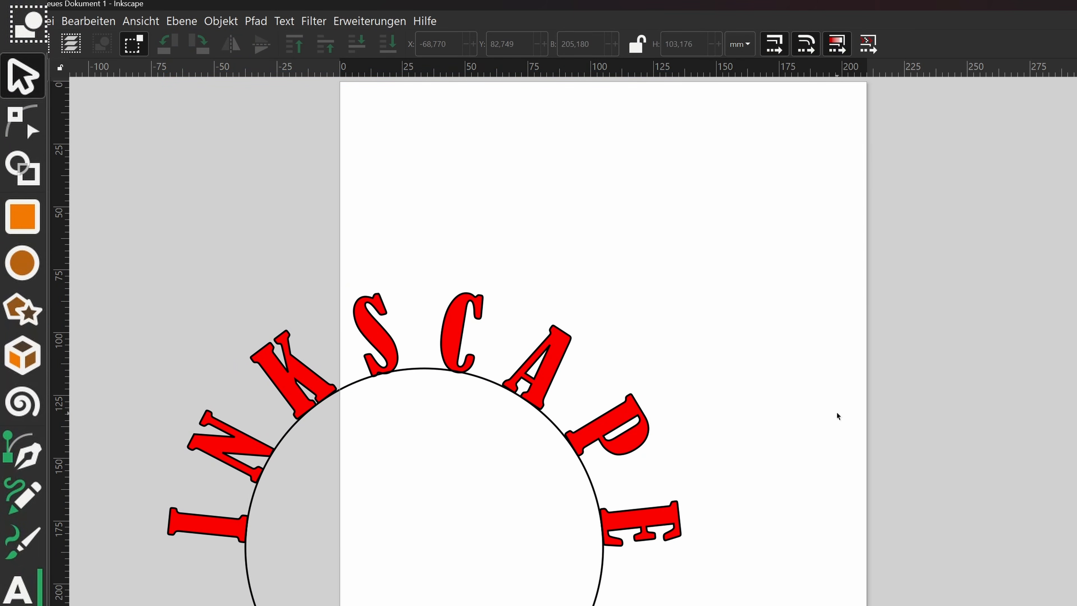
# Step: Try deleting the circle beneath the curved text and undo the deletion
pyautogui.click(283, 439)
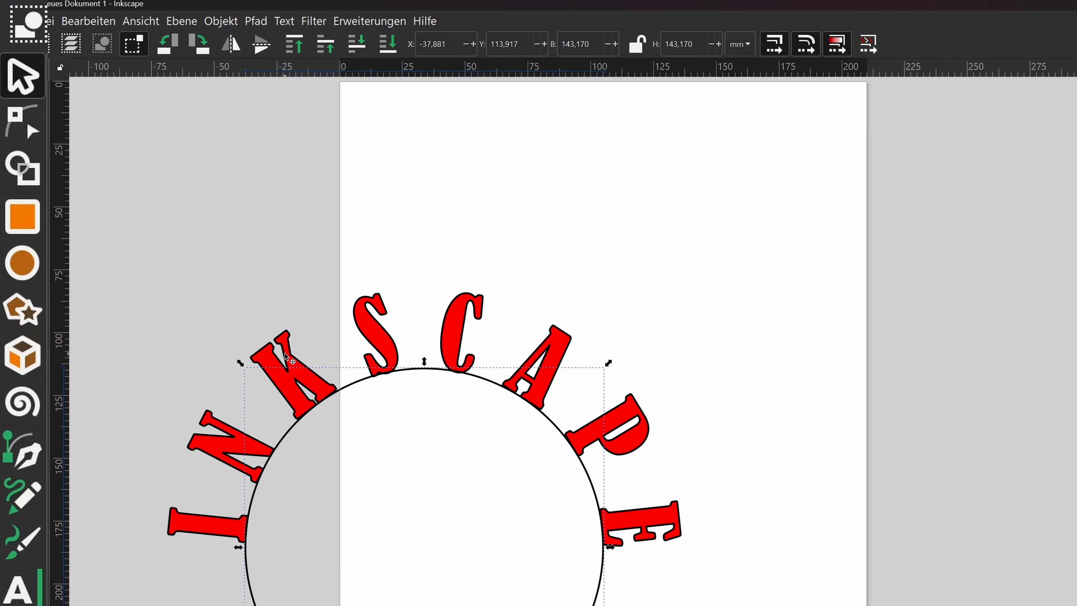
pyautogui.press('Delete')
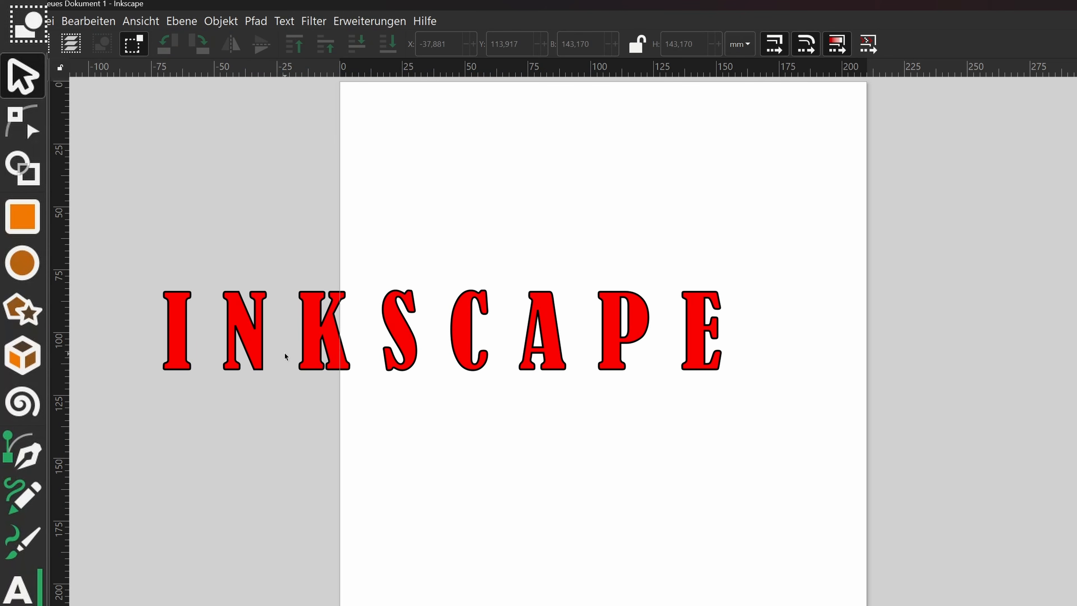
pyautogui.hotkey('ctrl', 'z')
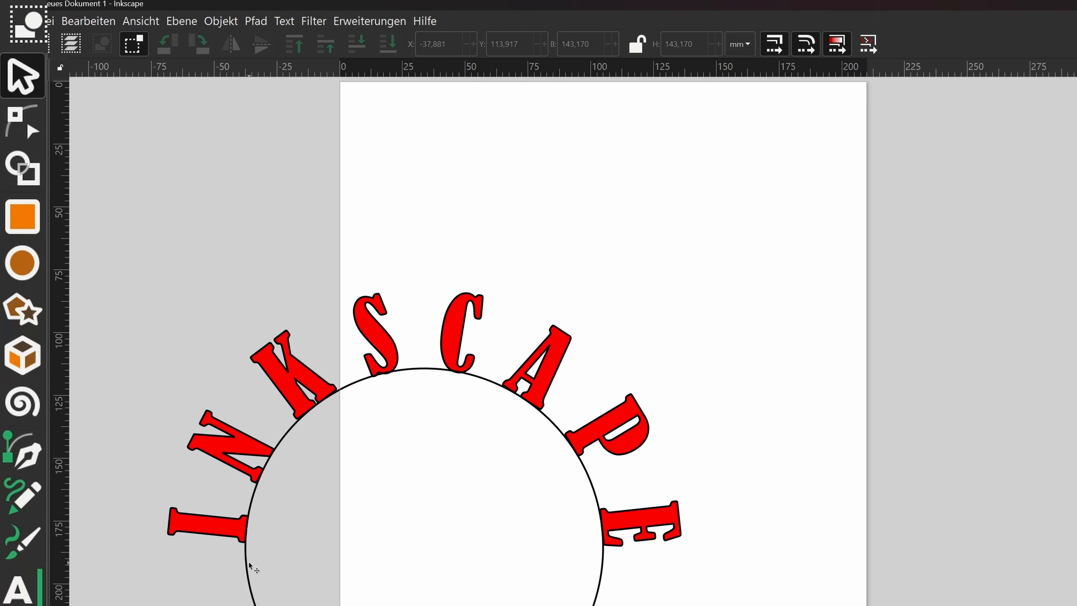
# Step: Convert the curved INKSCAPE text to a path and delete the circle beneath it
pyautogui.click(229, 525)
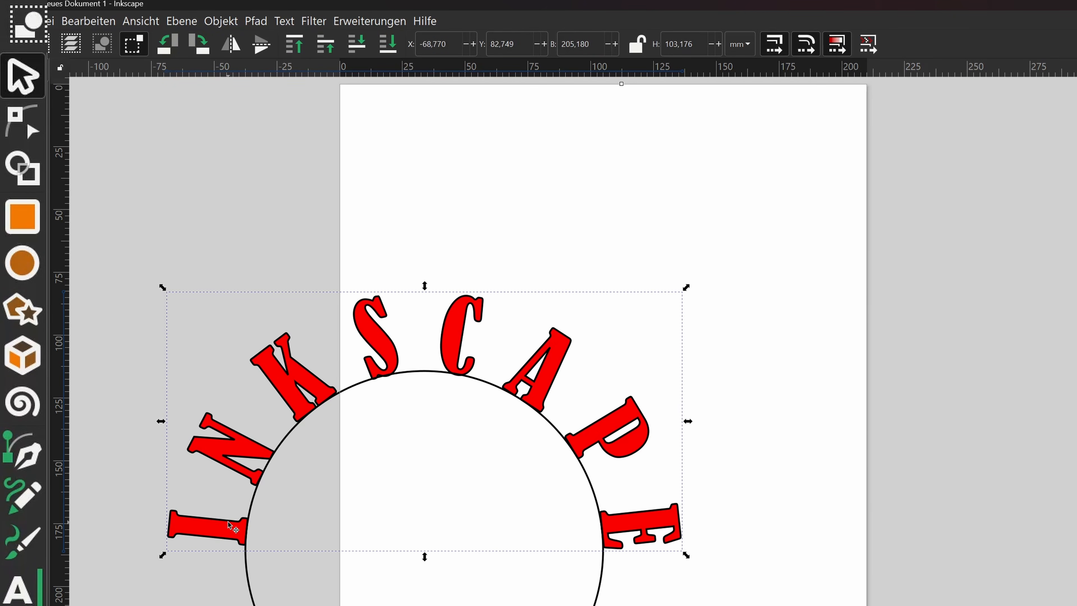
pyautogui.click(256, 22)
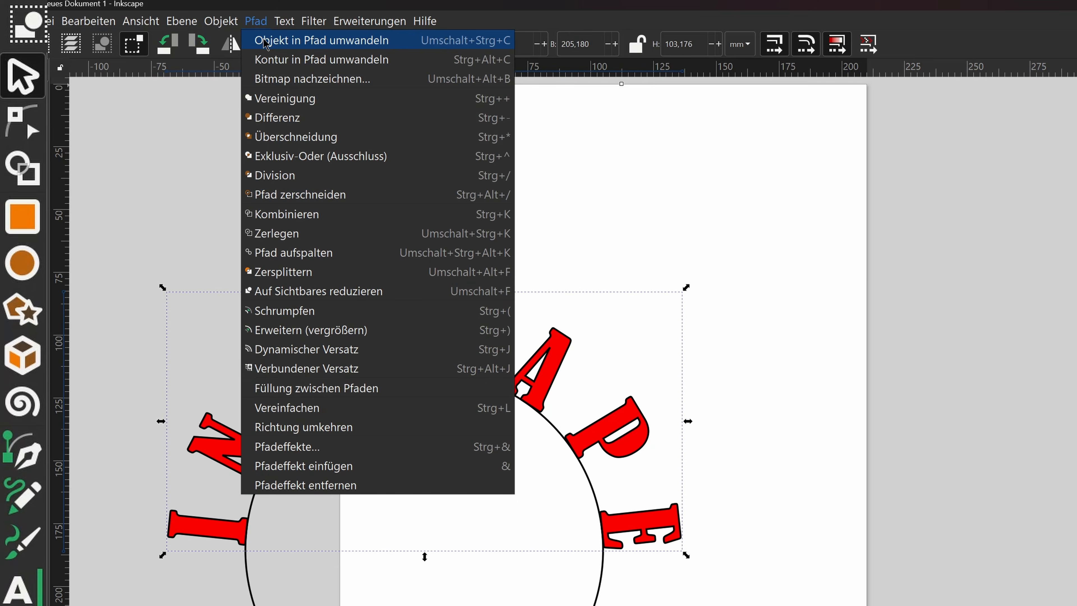
pyautogui.click(265, 41)
pyautogui.press('Escape')
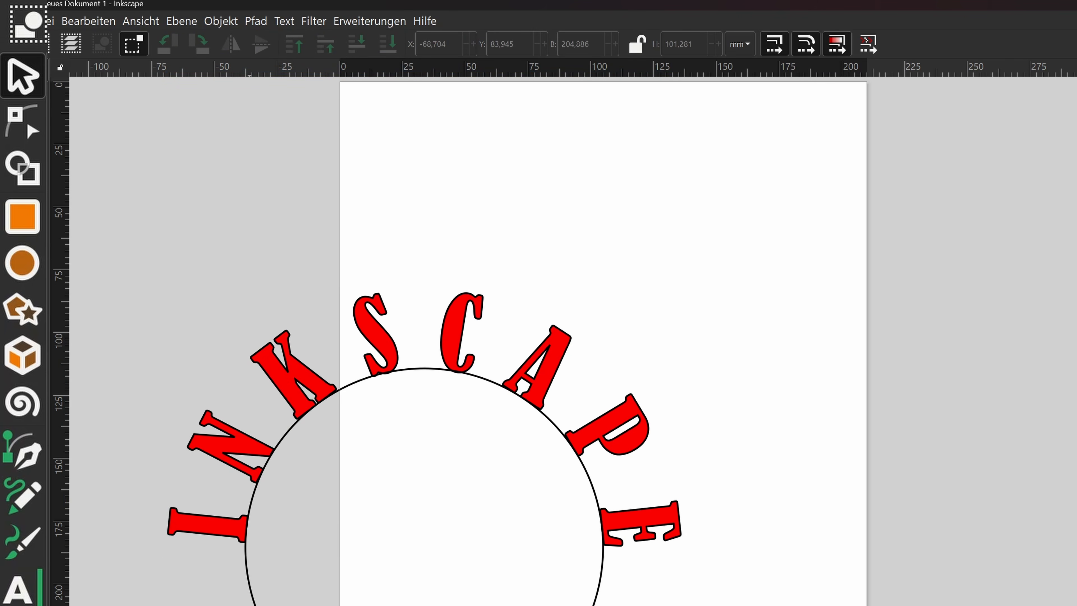
pyautogui.click(275, 448)
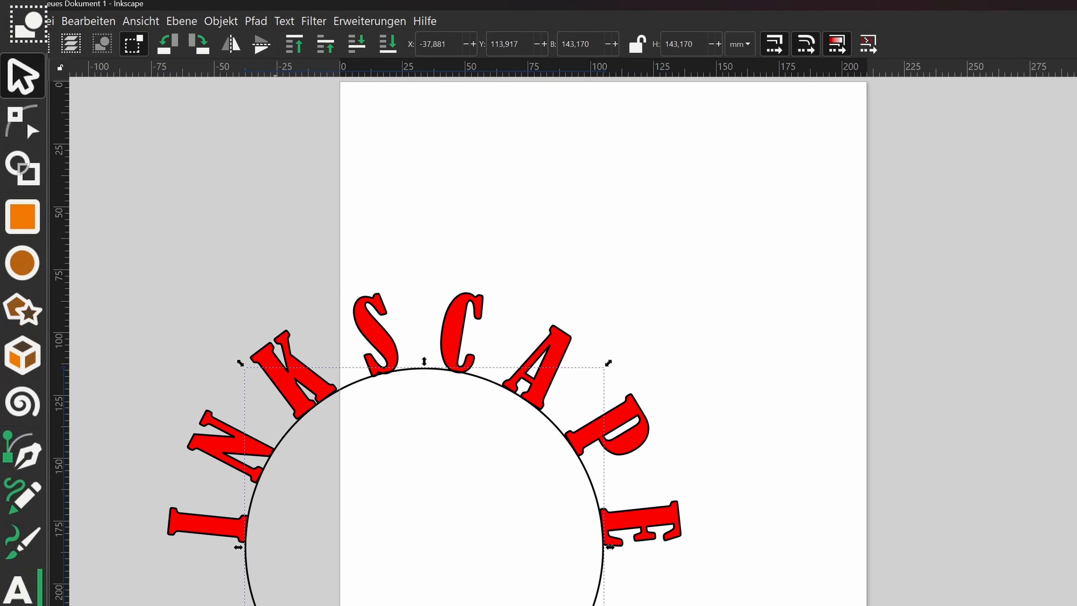
pyautogui.press('Delete')
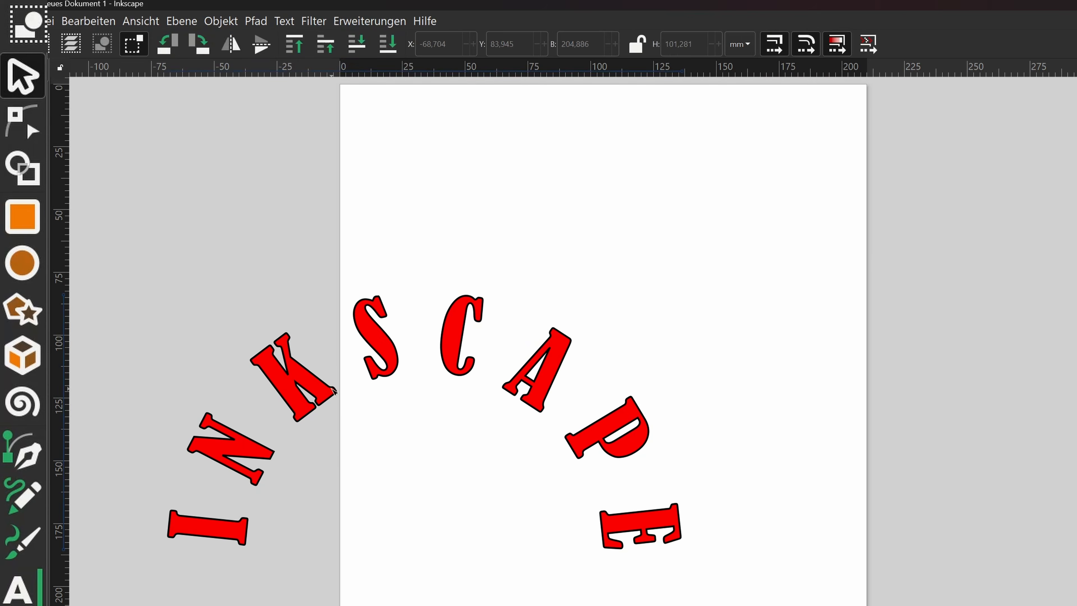
# Step: Display the nodes of the converted INKSCAPE letters with the Node tool and deselect the letters
pyautogui.press('n')
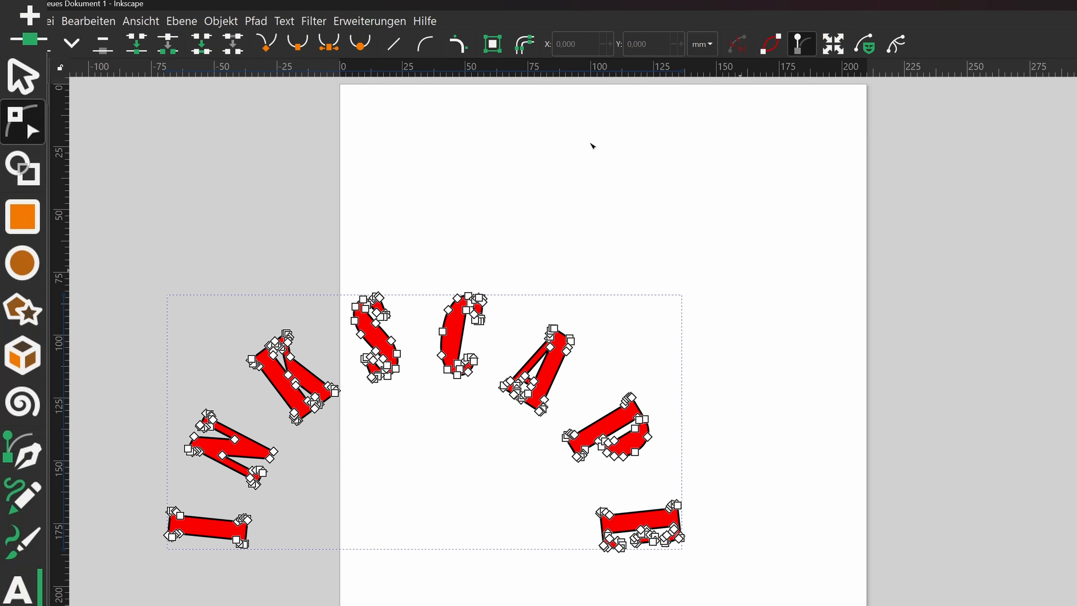
pyautogui.click(750, 317)
pyautogui.press('Delete')
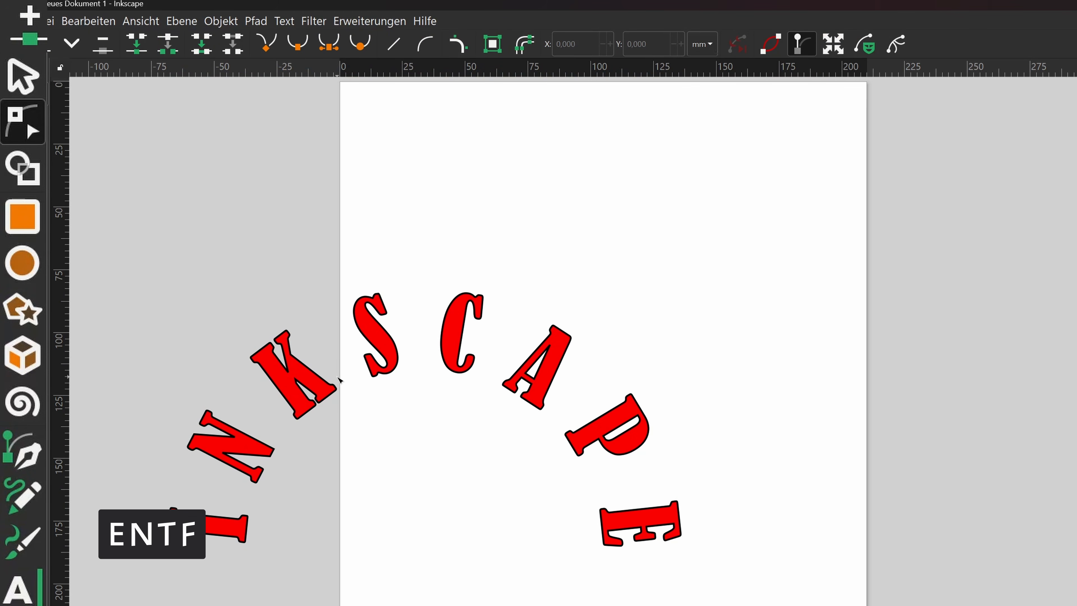
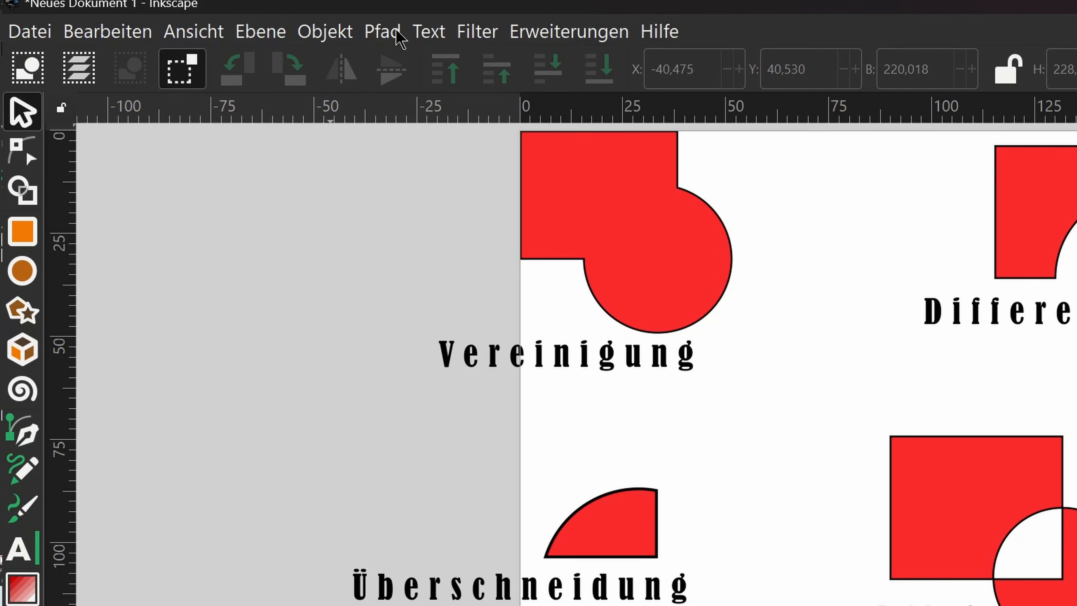
pyautogui.click(384, 32)
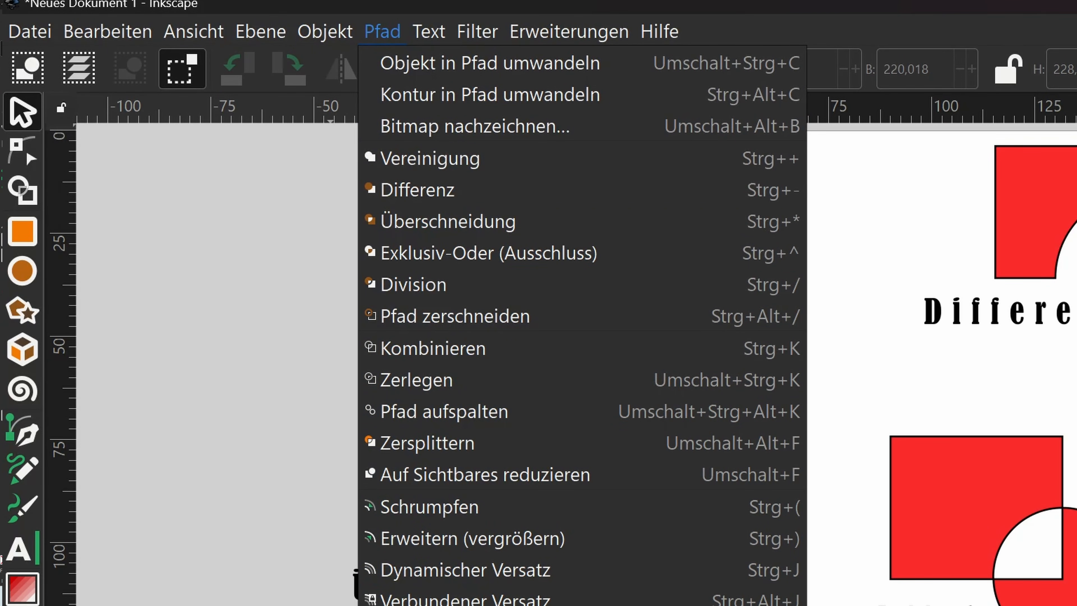
pyautogui.click(384, 221)
# Step: Draw a rectangle about 33 × 25 mm above the "Vereinigung" label and a circle of about 9.3 mm radius overlapping its lower-right corner
pyautogui.press('r')
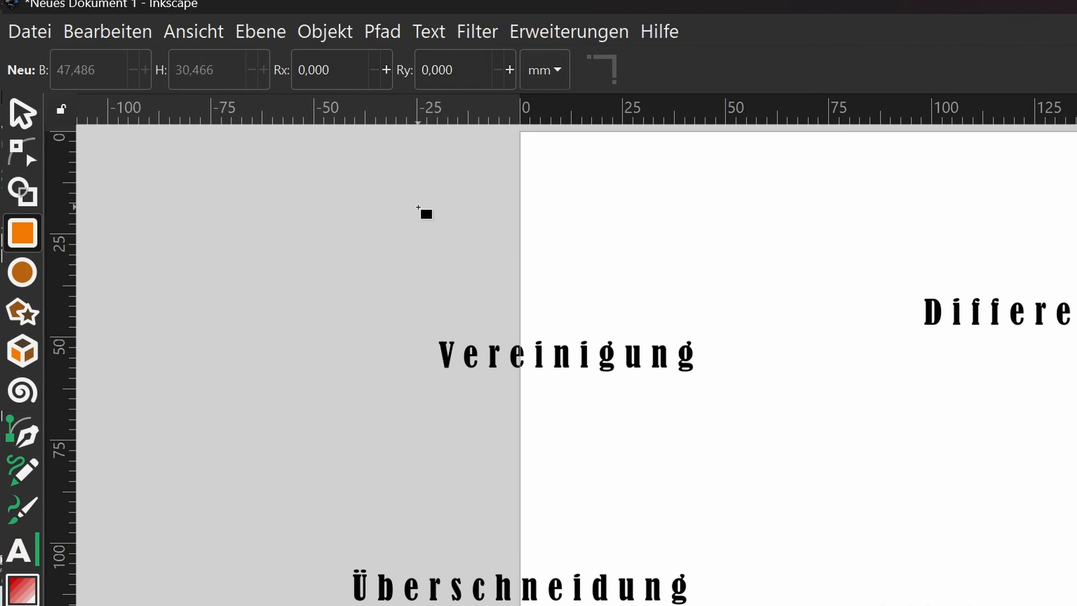
pyautogui.moveTo(418, 183); pyautogui.dragTo(554, 290)
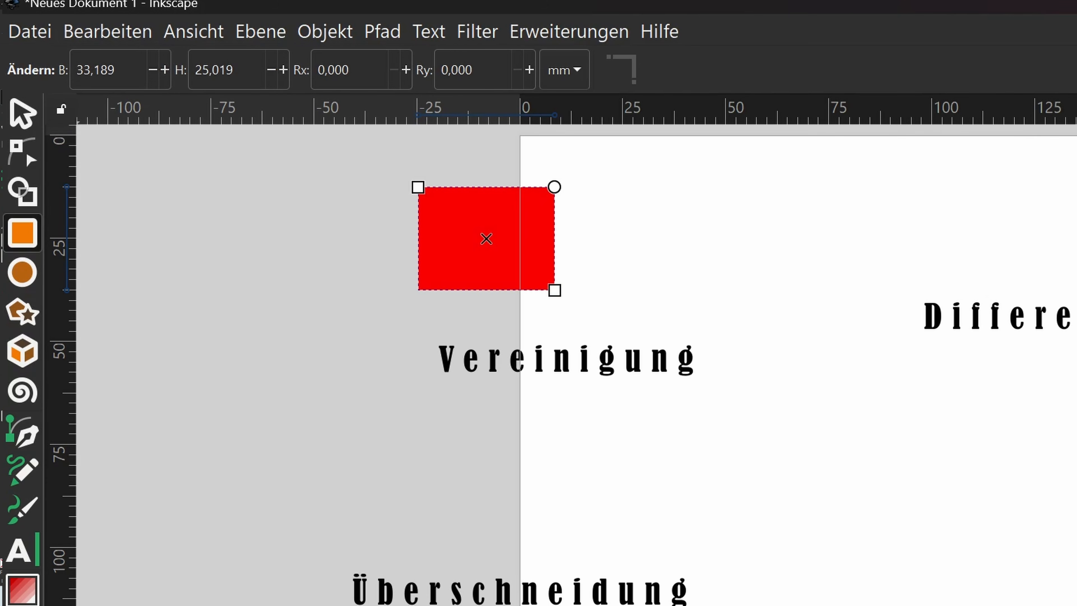
pyautogui.click(23, 285)
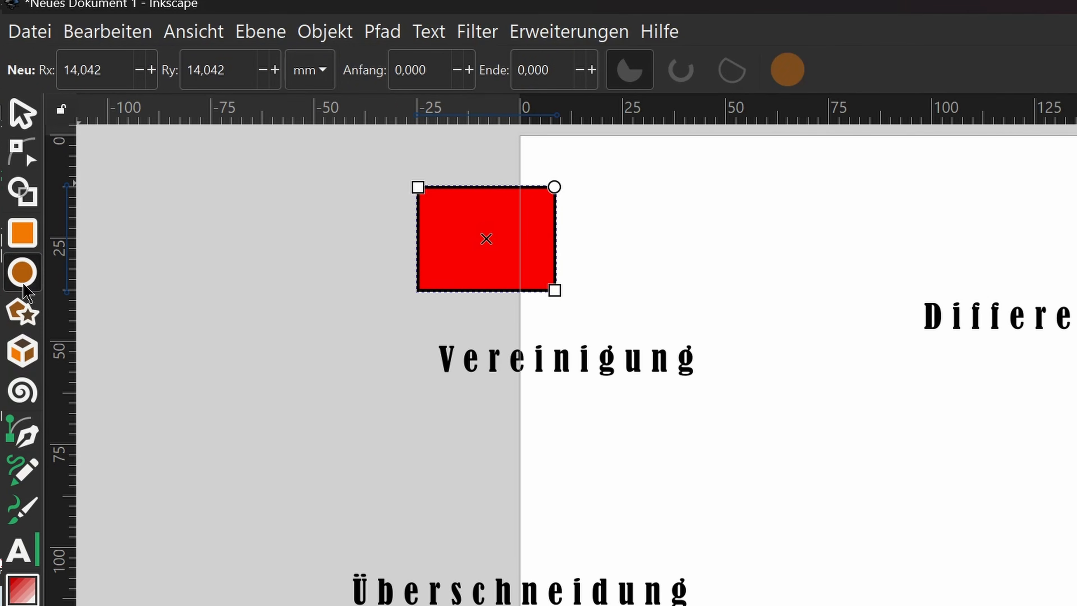
pyautogui.moveTo(602, 228); pyautogui.dragTo(703, 310)
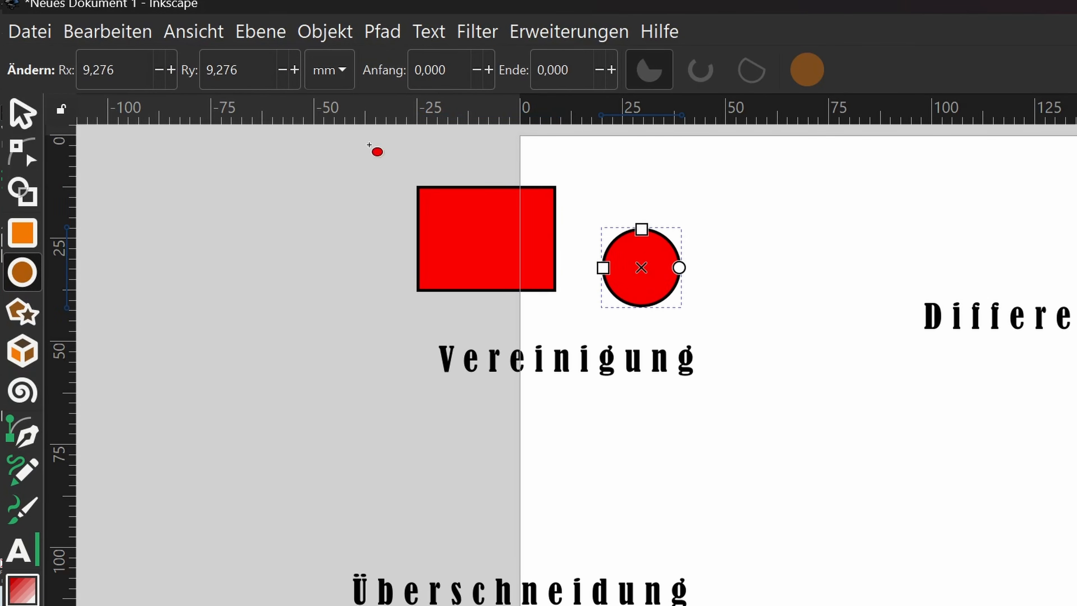
pyautogui.click(26, 112)
pyautogui.moveTo(657, 291); pyautogui.dragTo(575, 295)
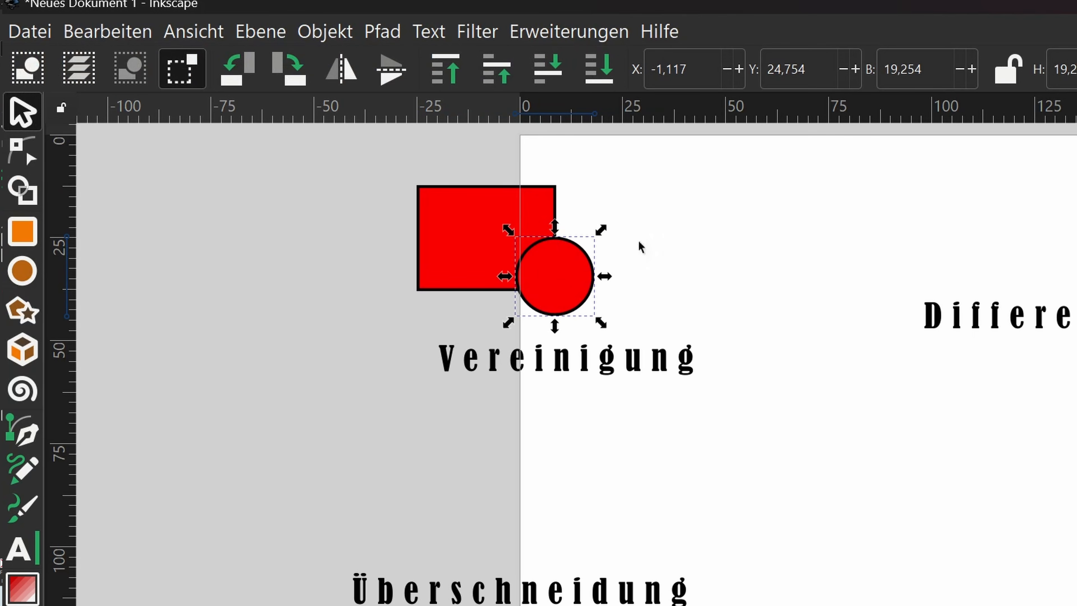
# Step: Merge the rectangle and circle with the Vereinigung path operation and shift the merged shape to the right
pyautogui.moveTo(366, 166); pyautogui.dragTo(653, 322)
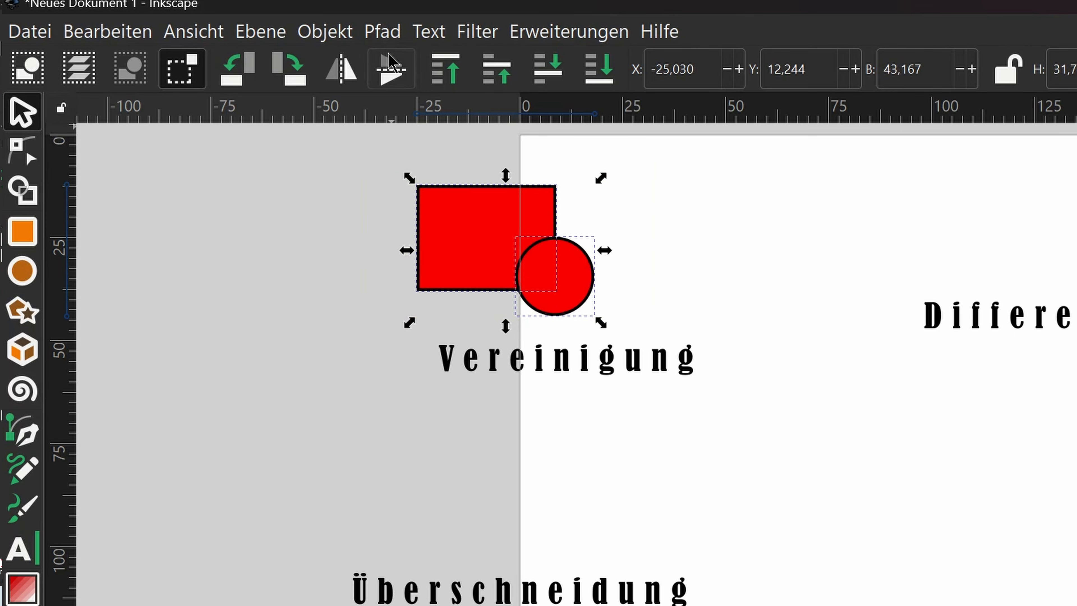
pyautogui.click(383, 32)
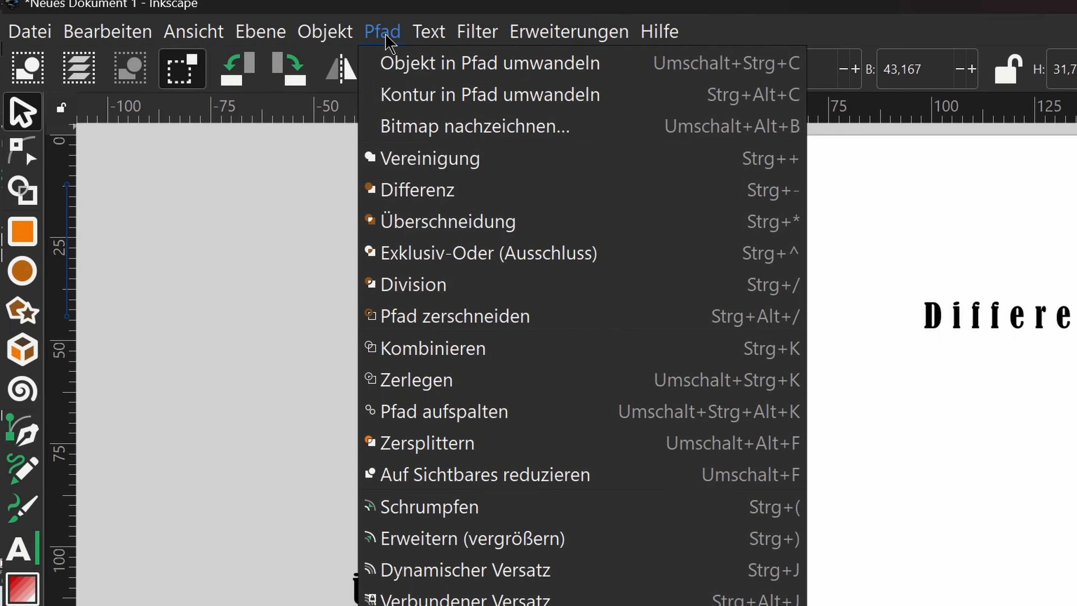
pyautogui.click(403, 159)
pyautogui.moveTo(526, 276); pyautogui.dragTo(581, 282)
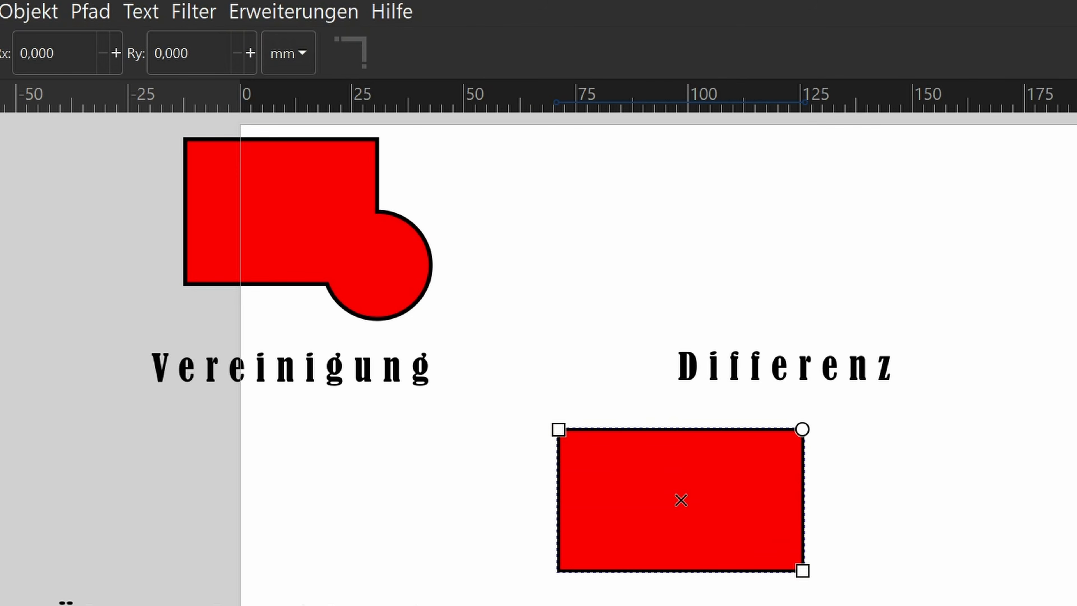
# Step: Draw a circle over the lower-right corner of the rectangle above "Differenz" and cut it out with the Differenz operation
pyautogui.press('e')
pyautogui.moveTo(838, 488); pyautogui.dragTo(981, 605)
pyautogui.press('s')
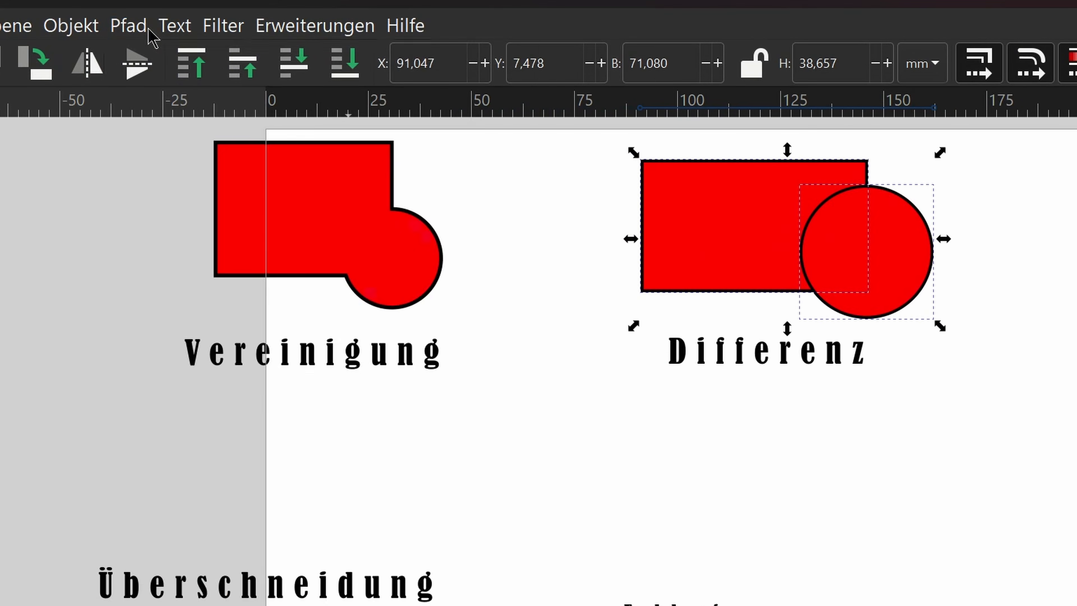
pyautogui.click(144, 28)
pyautogui.click(161, 191)
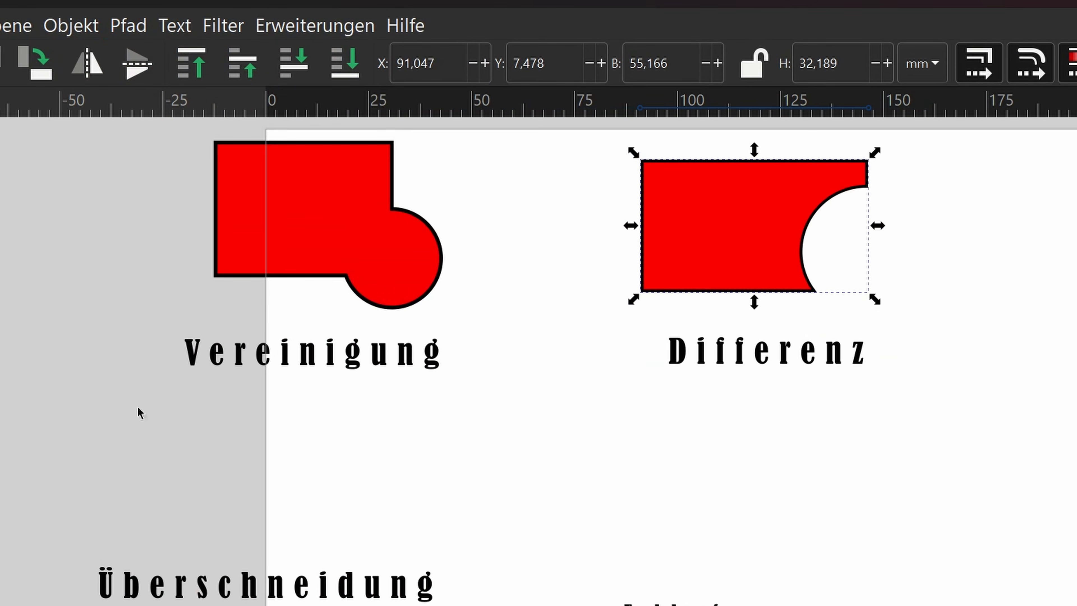
# Step: Draw an overlapping rectangle and circle above the "Überschneidung" label and reduce them to their common area with the Überschneidung operation
pyautogui.press('r')
pyautogui.moveTo(101, 413); pyautogui.dragTo(310, 555)
pyautogui.press('s')
pyautogui.click(128, 25)
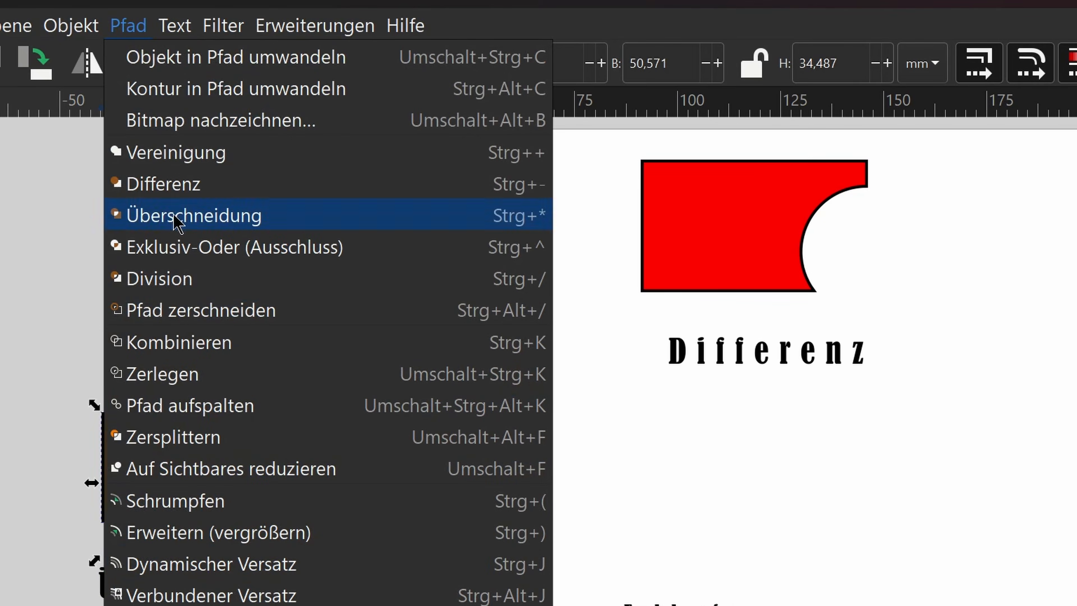
pyautogui.click(179, 216)
# Step: Place an overlapping rectangle and circle above the "Exklusiv" label and apply Exklusiv-Oder (Ausschluss) to them
pyautogui.hotkey('ctrl', 'v')
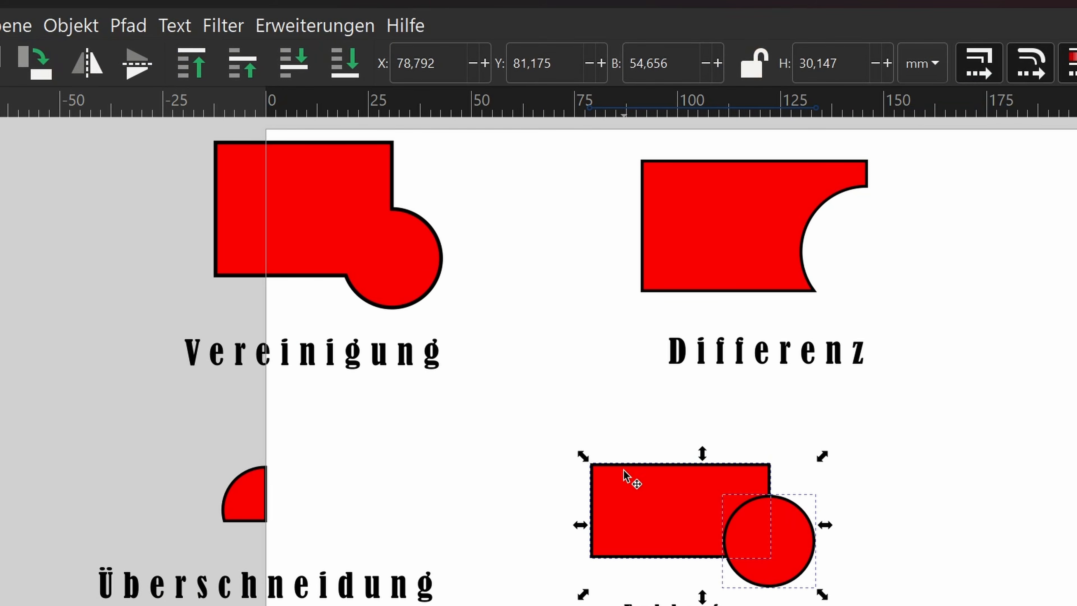
pyautogui.click(128, 29)
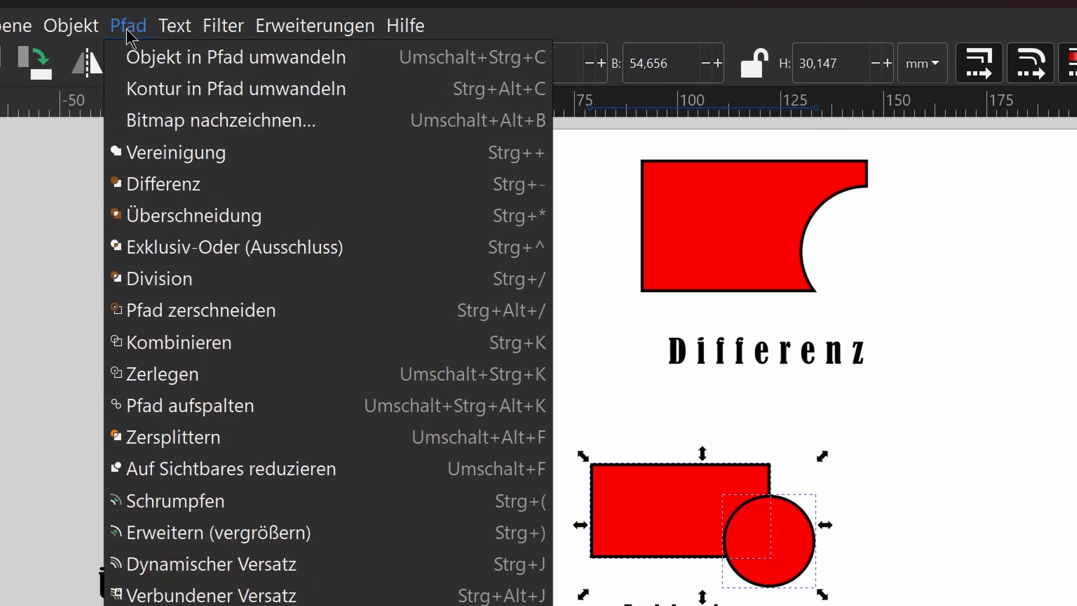
pyautogui.click(205, 247)
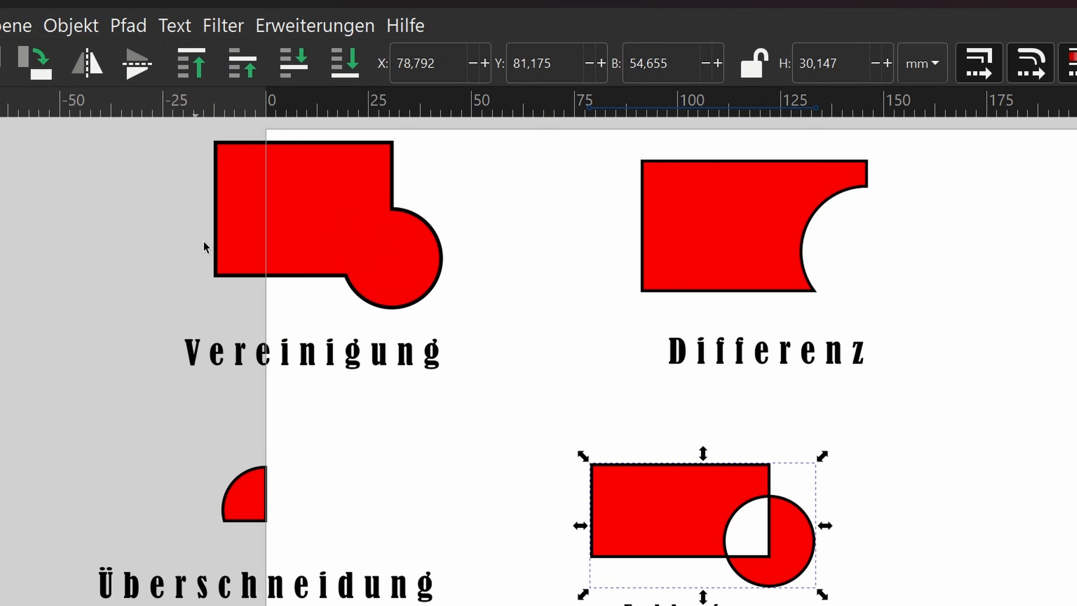
pyautogui.moveTo(795, 571); pyautogui.dragTo(799, 548)
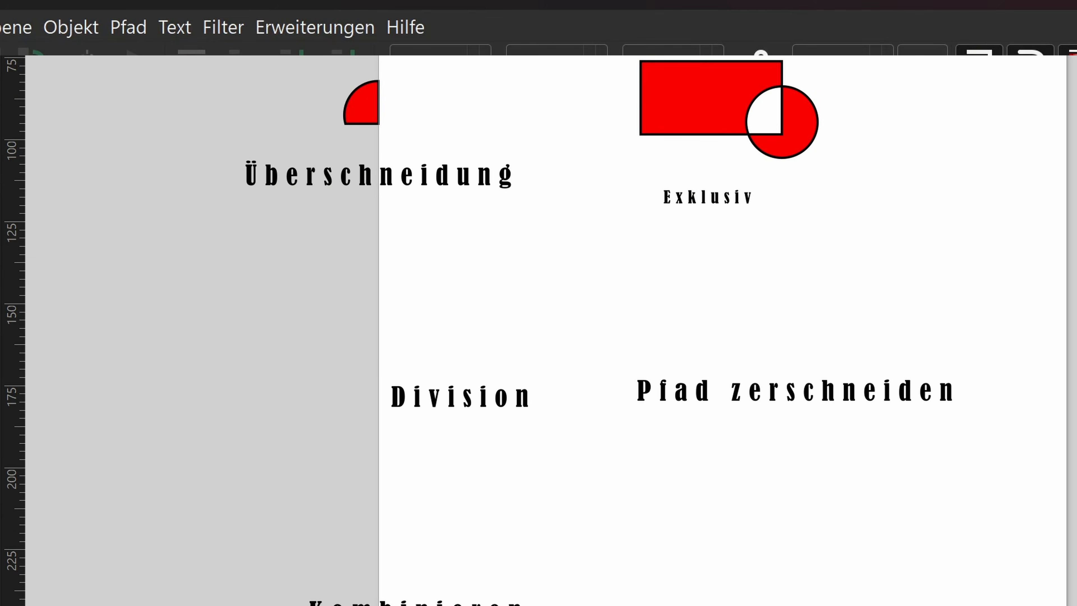
# Step: Split an overlapping rectangle and circle above the "Division" label with the Division operation and move the cut-out piece to the right
pyautogui.moveTo(263, 238); pyautogui.dragTo(428, 341)
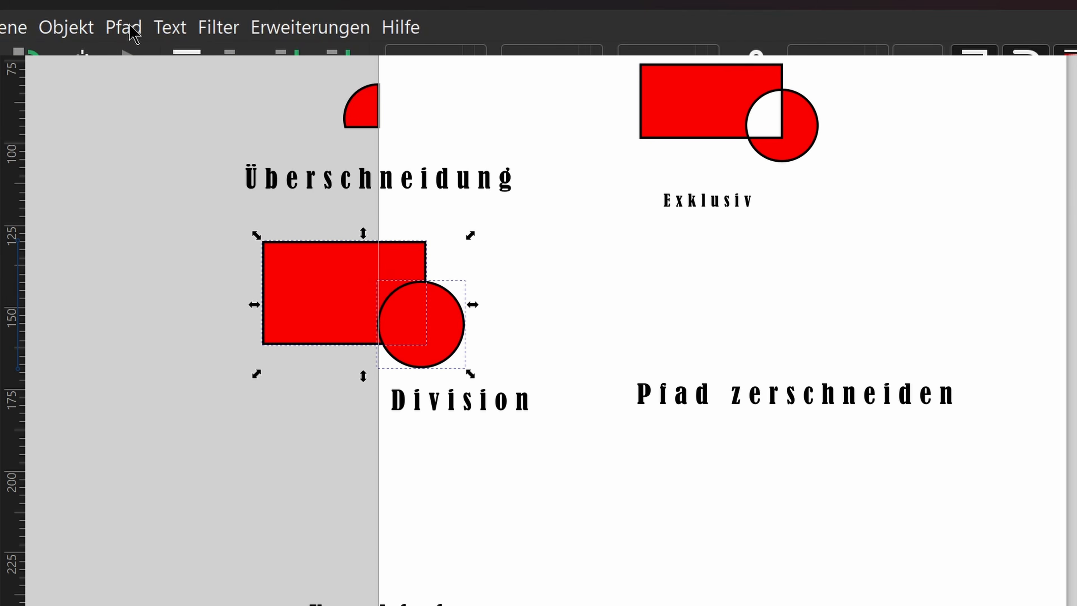
pyautogui.click(124, 28)
pyautogui.hotkey('ctrl', '/')
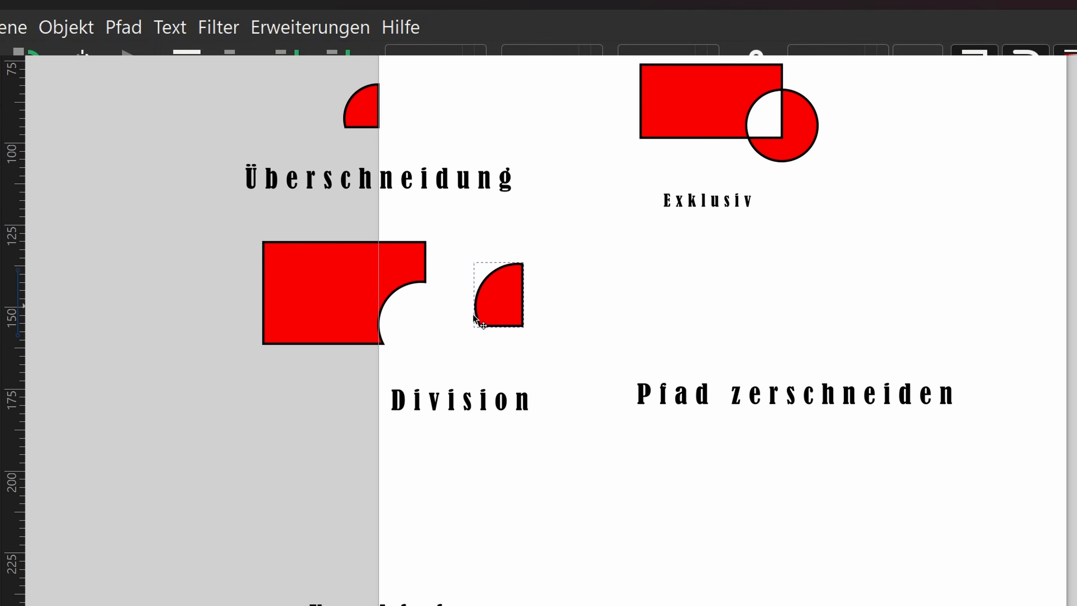
pyautogui.moveTo(500, 307); pyautogui.dragTo(453, 325)
# Step: Apply Pfad zerschneiden to an overlapping rectangle and circle above its label and move the cut corner segment away from the remaining outline
pyautogui.click(610, 281)
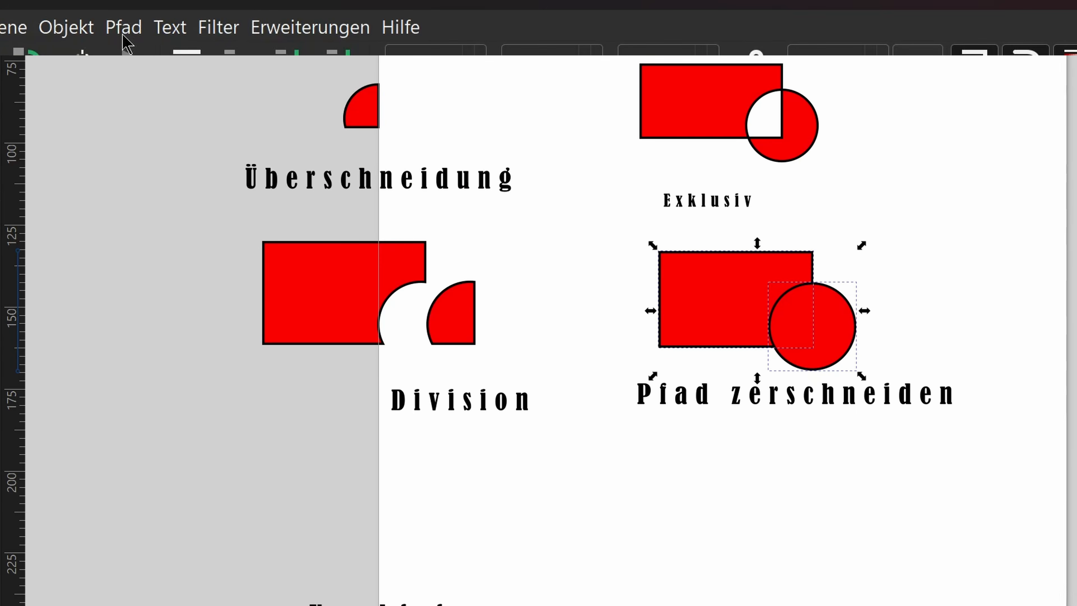
pyautogui.click(122, 28)
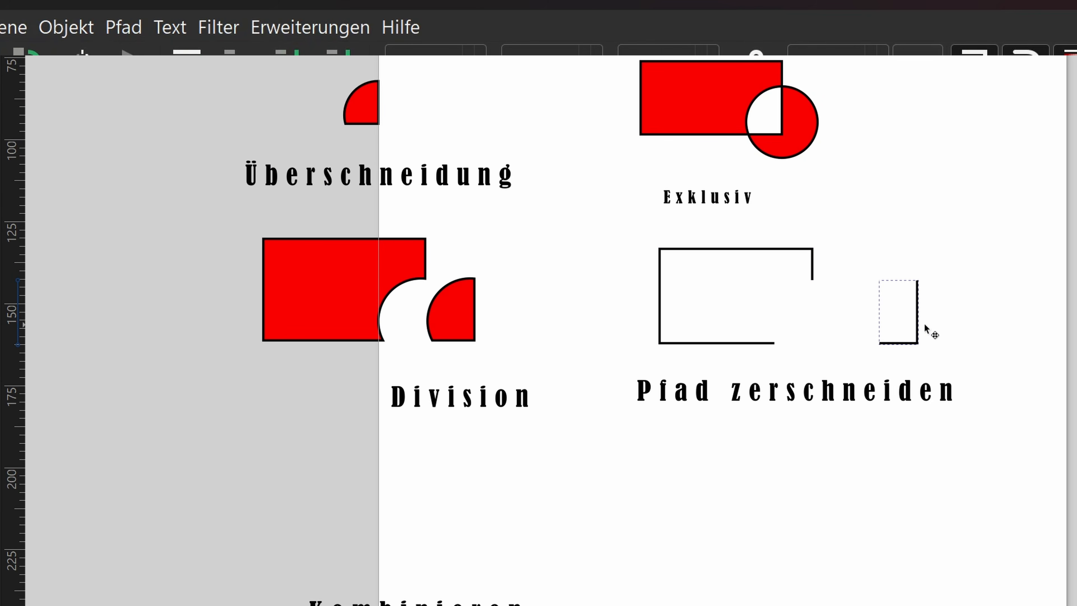
pyautogui.moveTo(924, 324); pyautogui.dragTo(888, 329)
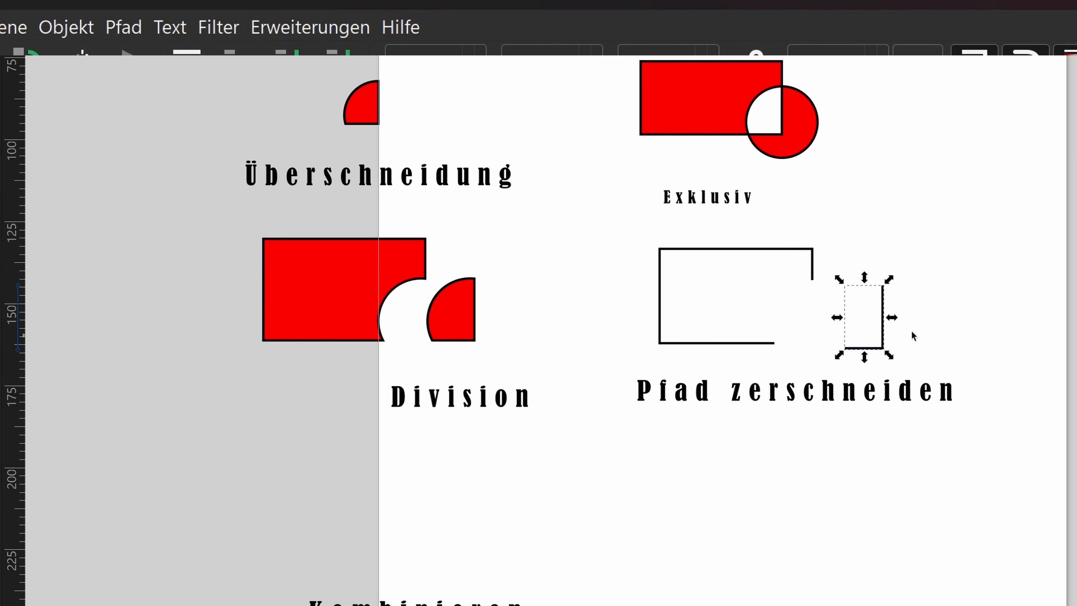
pyautogui.click(938, 276)
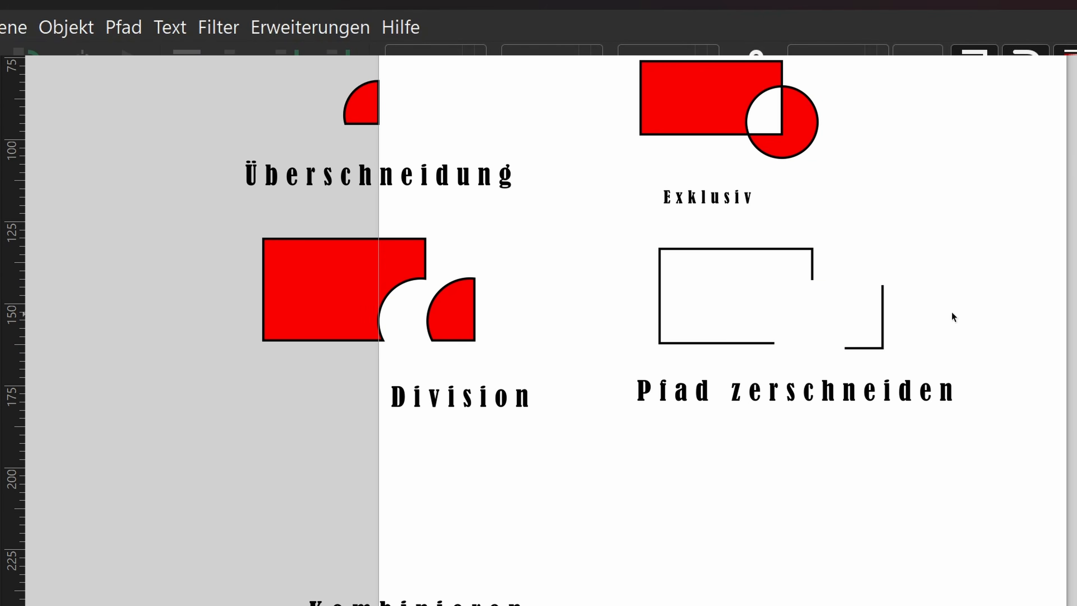
# Step: Draw a circle of about 11.5 mm radius above the "Kombinieren" label, place it over the rectangle's lower-right corner and select both shapes
pyautogui.press('e')
pyautogui.moveTo(268, 488); pyautogui.dragTo(317, 535)
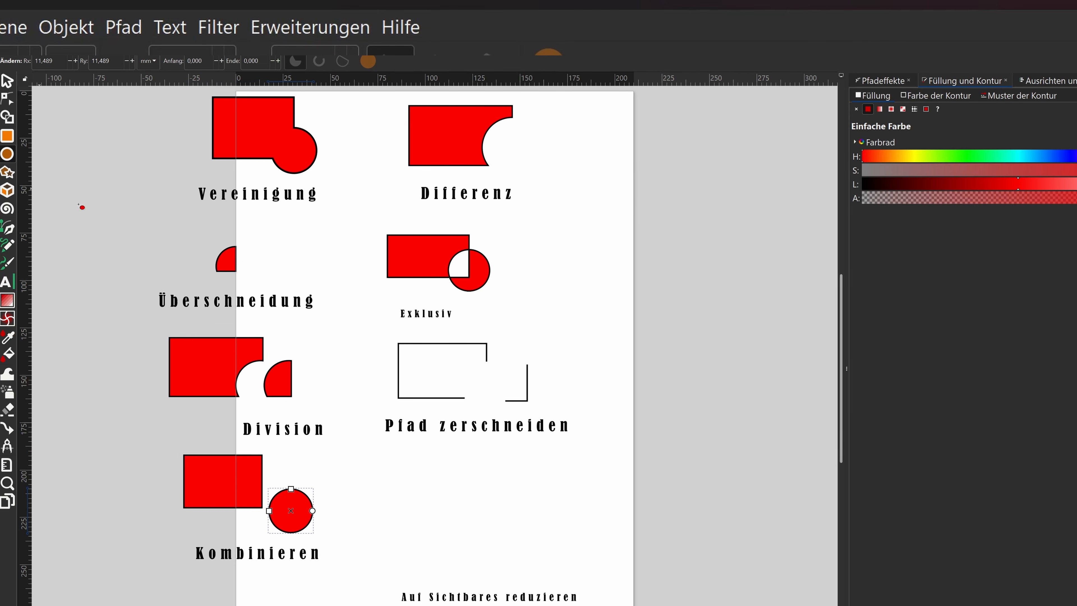
pyautogui.click(12, 83)
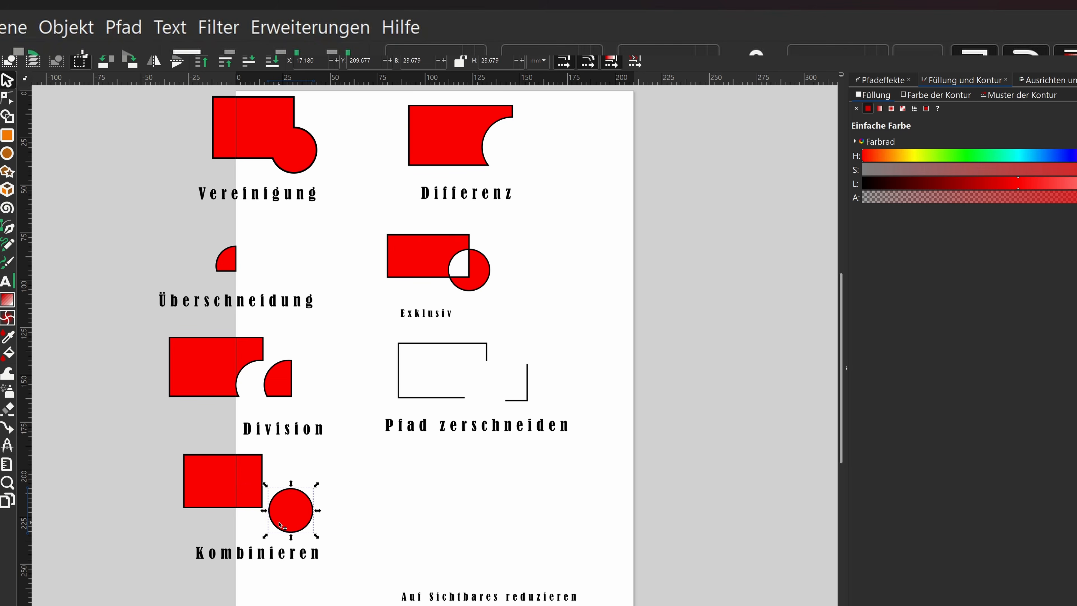
pyautogui.moveTo(280, 524); pyautogui.dragTo(254, 522)
pyautogui.keyDown('shift'); pyautogui.click(191, 490); pyautogui.keyUp('shift')
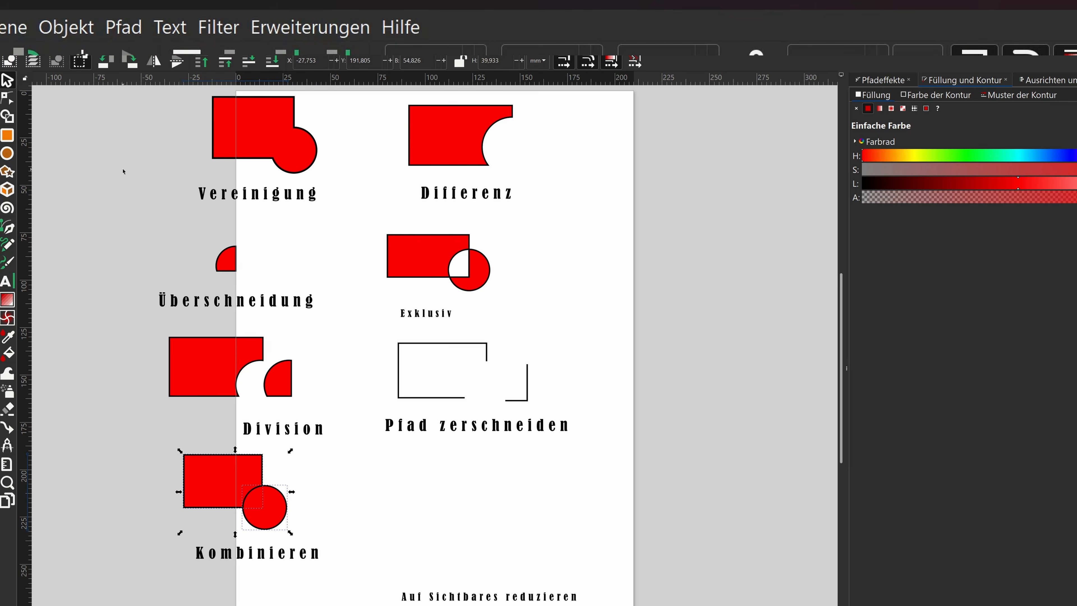
# Step: Combine the selected rectangle and circle with Kombinieren and move the resulting shape slightly right above its label
pyautogui.click(129, 30)
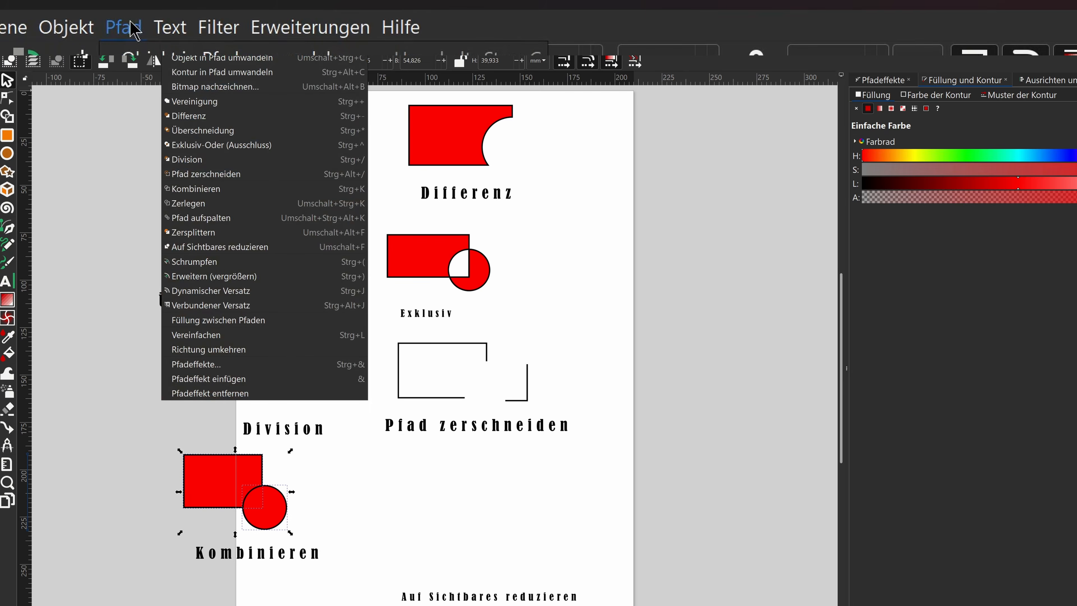
pyautogui.click(196, 189)
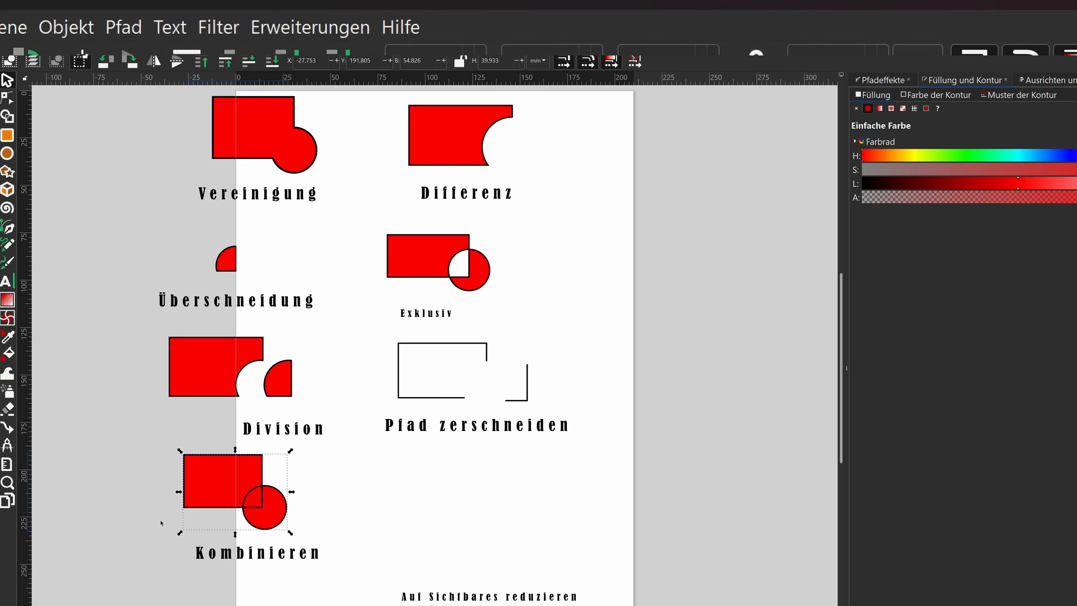
pyautogui.click(345, 515)
pyautogui.moveTo(287, 505); pyautogui.dragTo(309, 510)
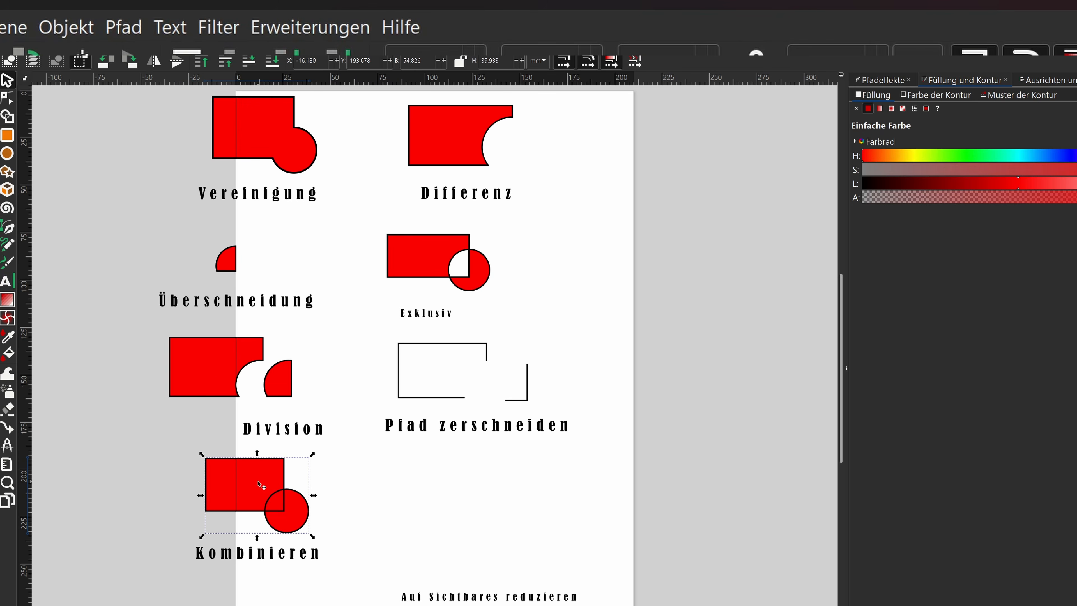
pyautogui.moveTo(280, 504); pyautogui.dragTo(266, 507)
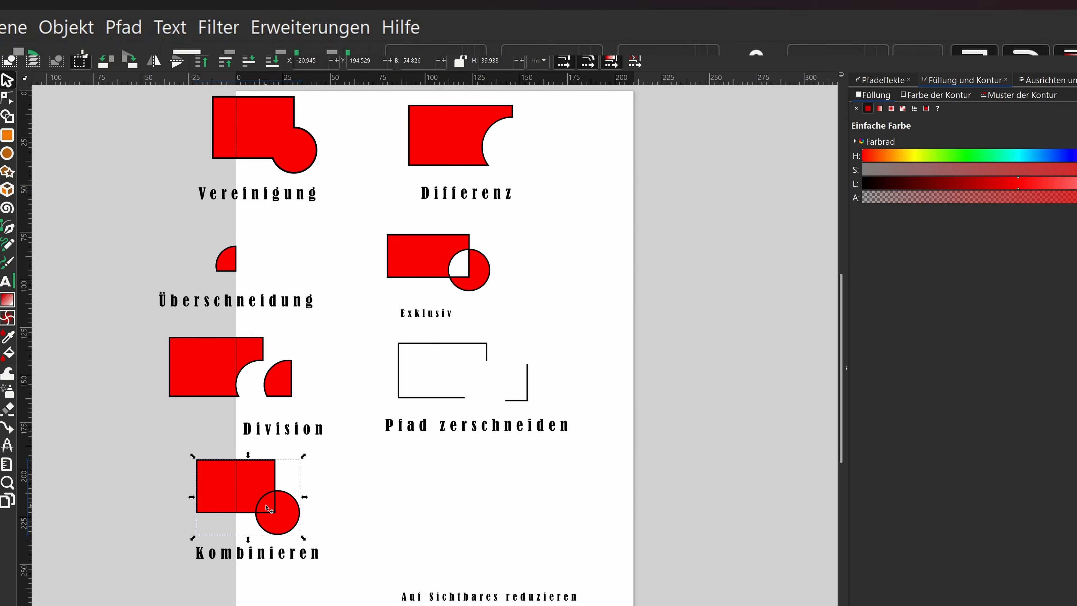
pyautogui.click(250, 130)
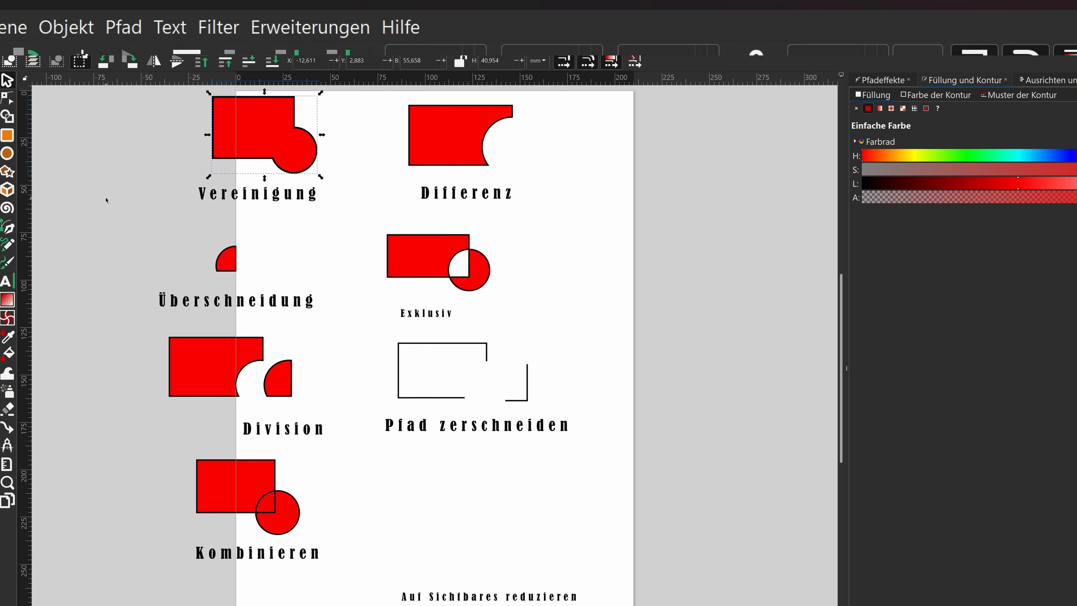
pyautogui.press('Escape')
# Step: Apply Auf Sichtbares reduzieren to an overlapping rectangle and circle drawn above its label, and move the circle's fill away to the right
pyautogui.press('r')
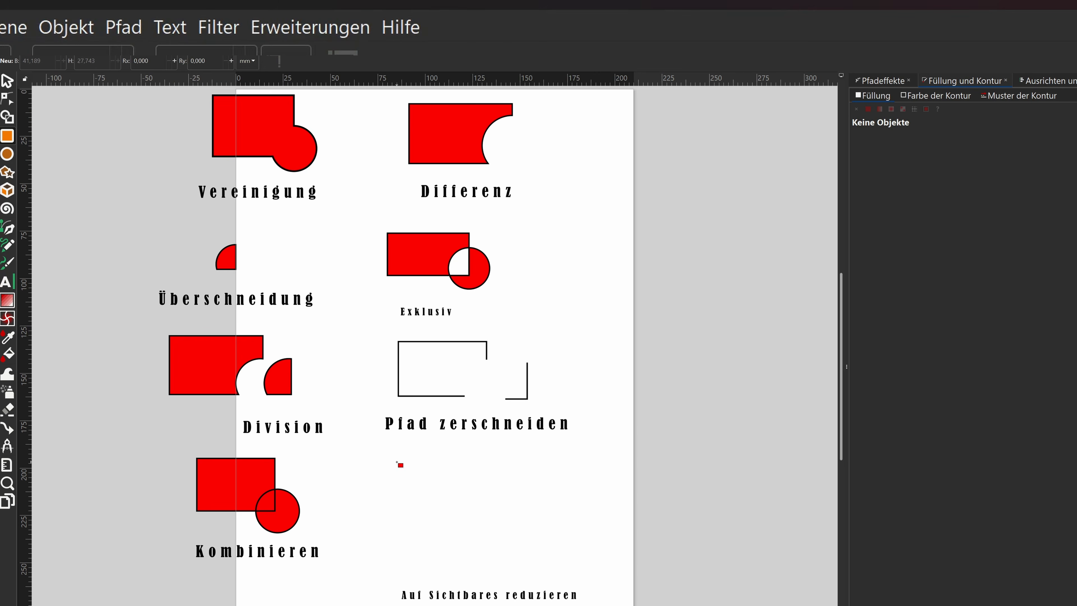
pyautogui.moveTo(393, 461); pyautogui.dragTo(474, 515)
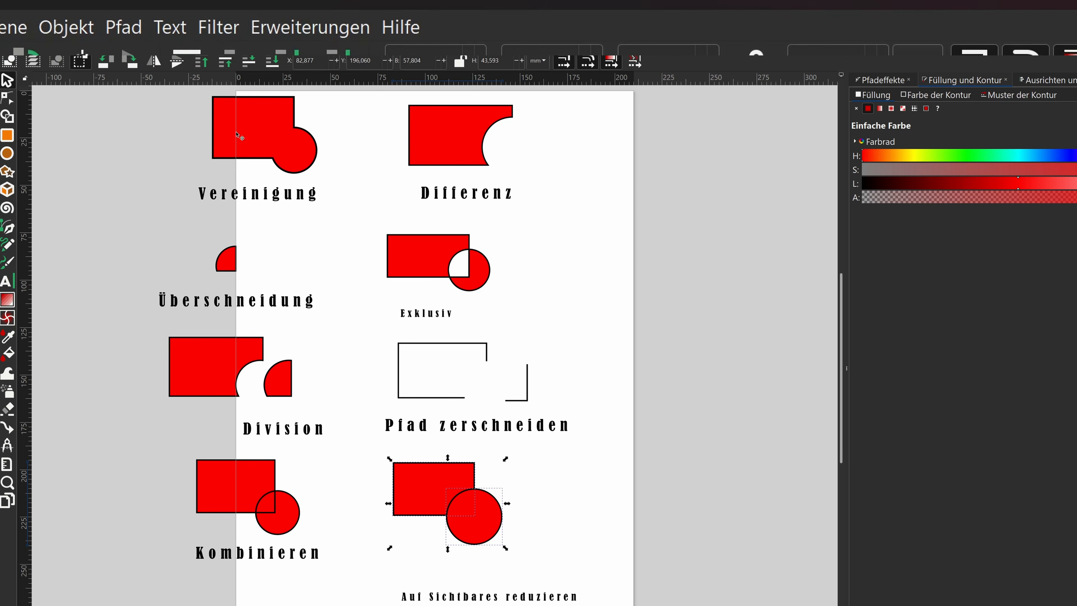
pyautogui.click(117, 34)
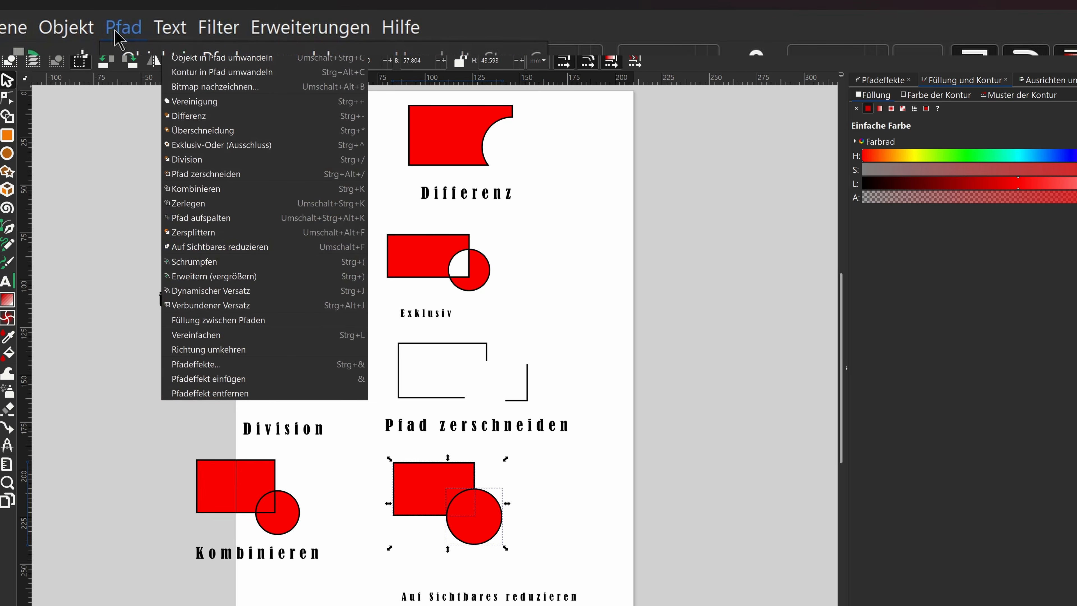
pyautogui.click(216, 247)
pyautogui.click(522, 509)
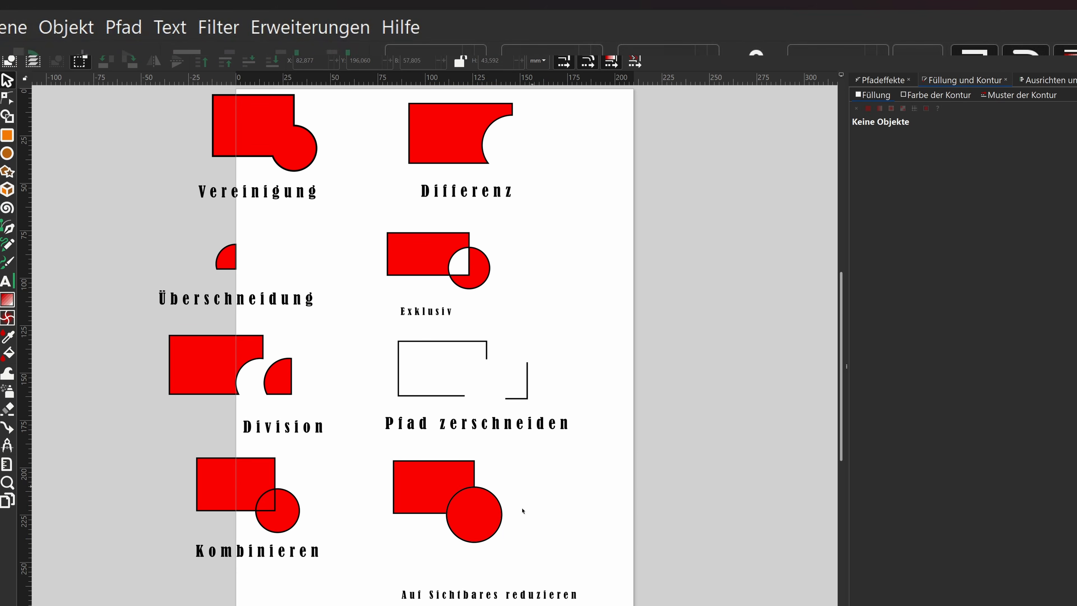
pyautogui.moveTo(496, 520); pyautogui.dragTo(603, 530)
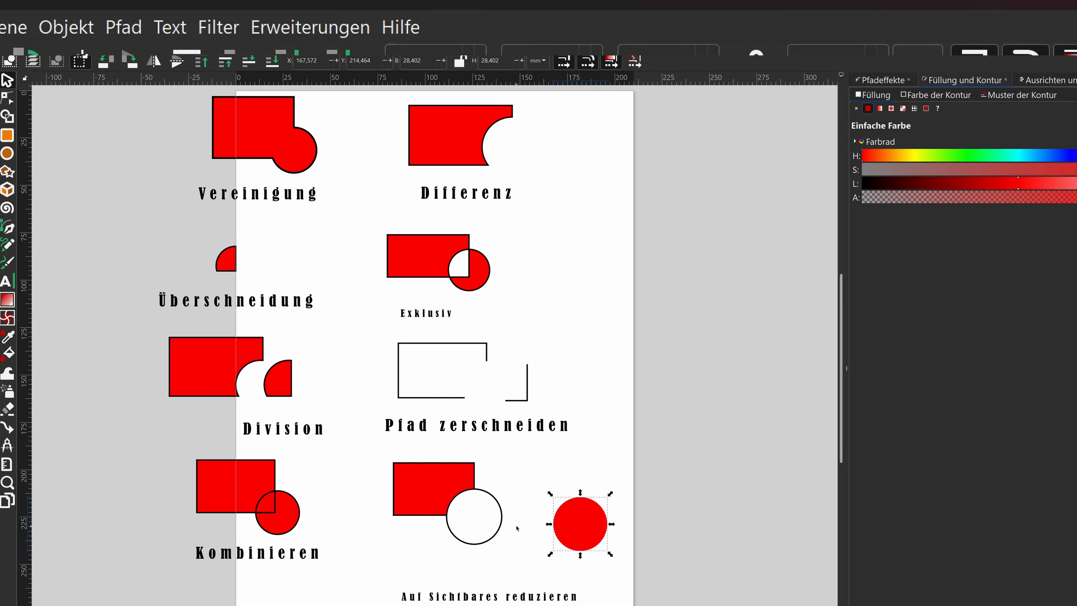
# Step: Move the circle's outline and the rectangle's cut fill away from the rectangle's outline in the "Auf Sichtbares reduzieren" example
pyautogui.moveTo(498, 529); pyautogui.dragTo(526, 555)
pyautogui.moveTo(442, 499); pyautogui.dragTo(534, 483)
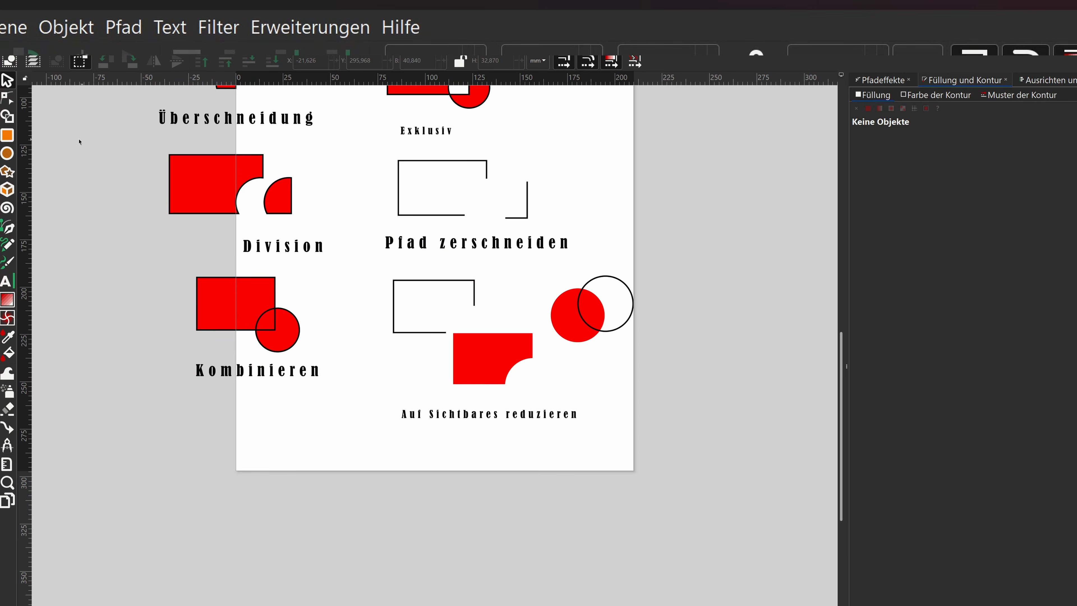
# Step: Draw an overlapping red rectangle about 44 × 31 mm, blue six-pointed star and brown ellipse with radii about 40 and 17 mm below "Kombinieren"
pyautogui.moveTo(174, 437); pyautogui.dragTo(258, 496)
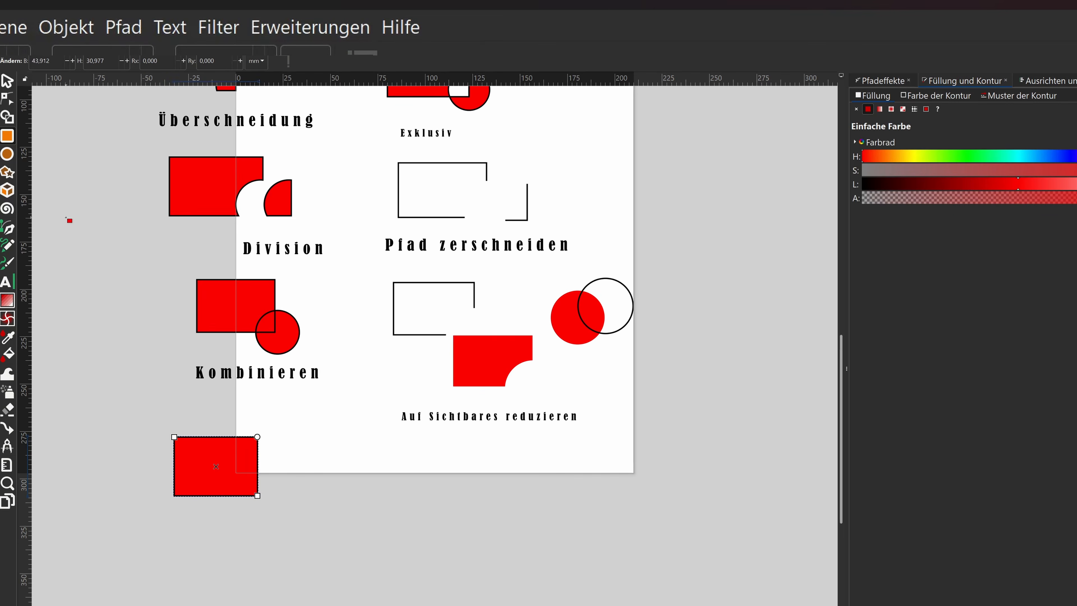
pyautogui.click(11, 171)
pyautogui.moveTo(296, 484)
pyautogui.mouseDown()
pyautogui.moveTo(348, 537)
pyautogui.moveTo(339, 527)
pyautogui.mouseUp()
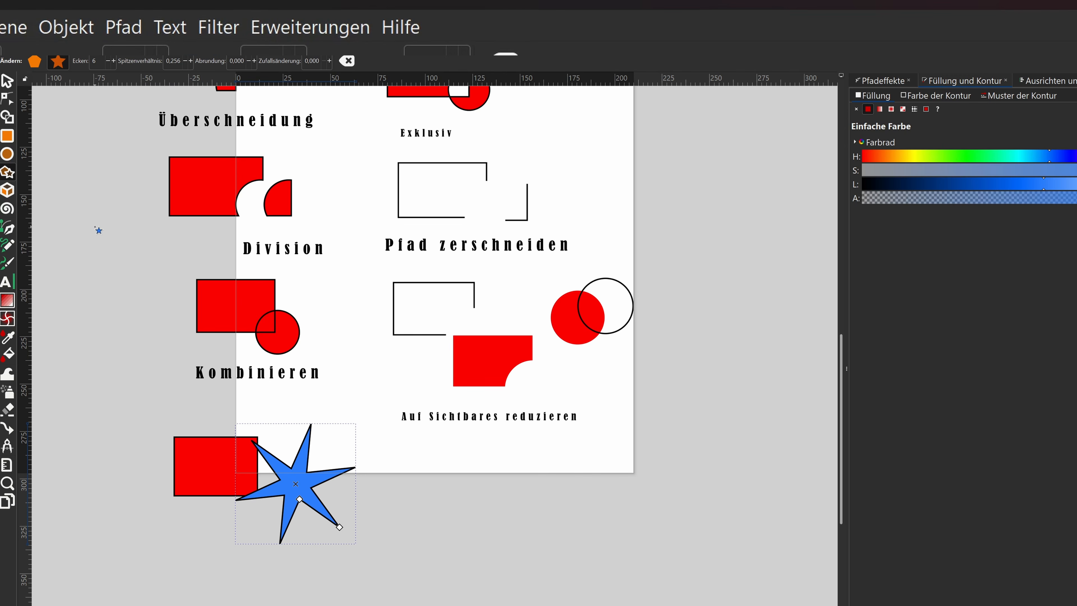
pyautogui.click(8, 155)
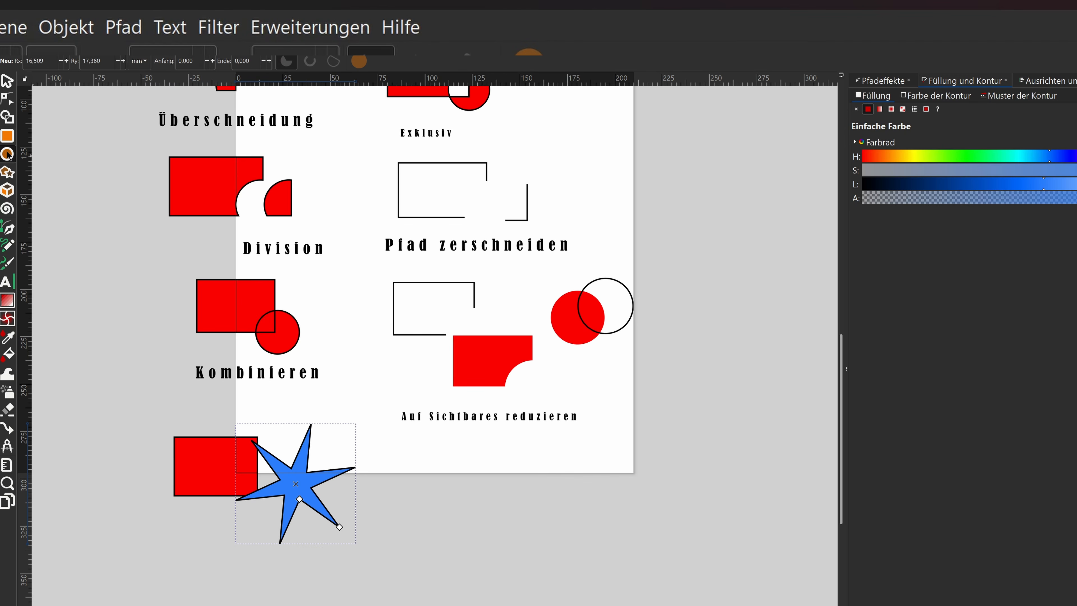
pyautogui.moveTo(148, 433); pyautogui.dragTo(300, 499)
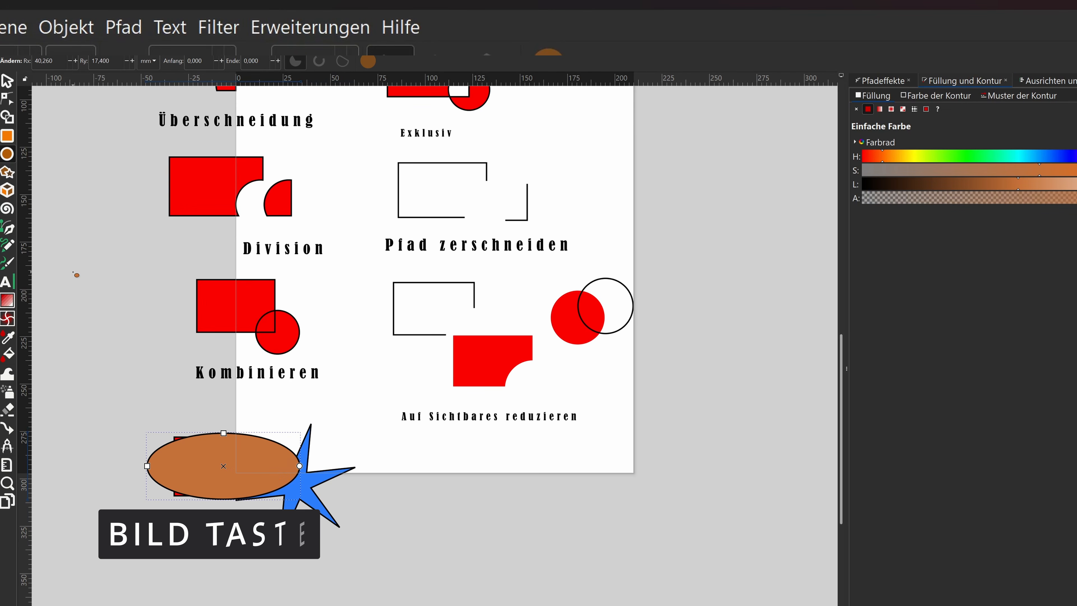
# Step: Lower and raise the brown ellipse repeatedly in the stacking order, ending with it behind the red rectangle and blue star
pyautogui.press('pagedown')
pyautogui.press('pagedown')
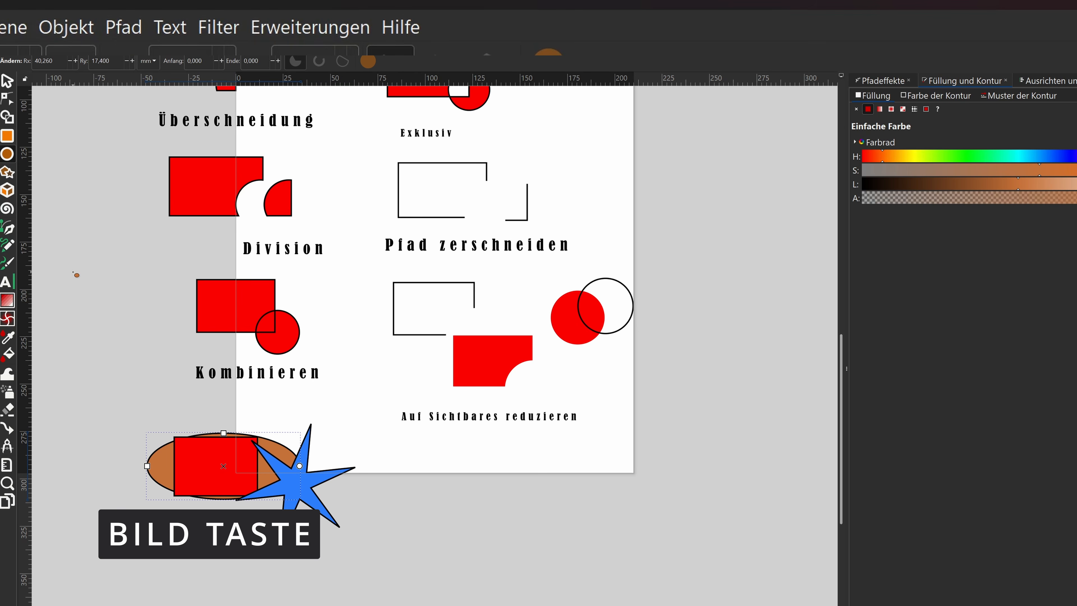
pyautogui.press('pageup')
pyautogui.press('pageup')
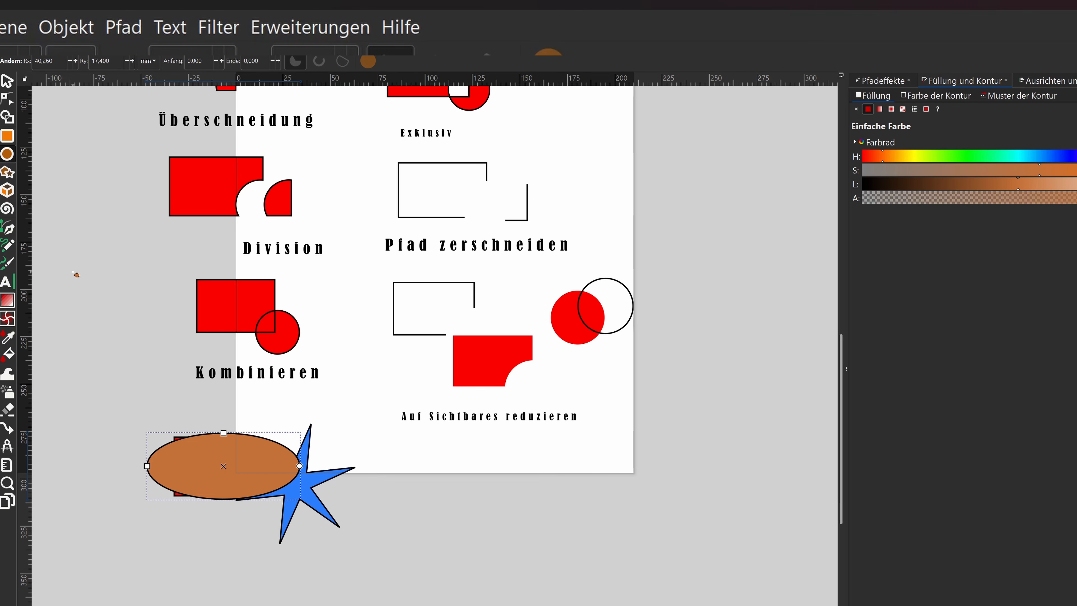
pyautogui.press('pagedown')
pyautogui.press('pagedown')
pyautogui.press('pageup')
pyautogui.press('pageup')
pyautogui.press('pagedown')
pyautogui.press('pagedown')
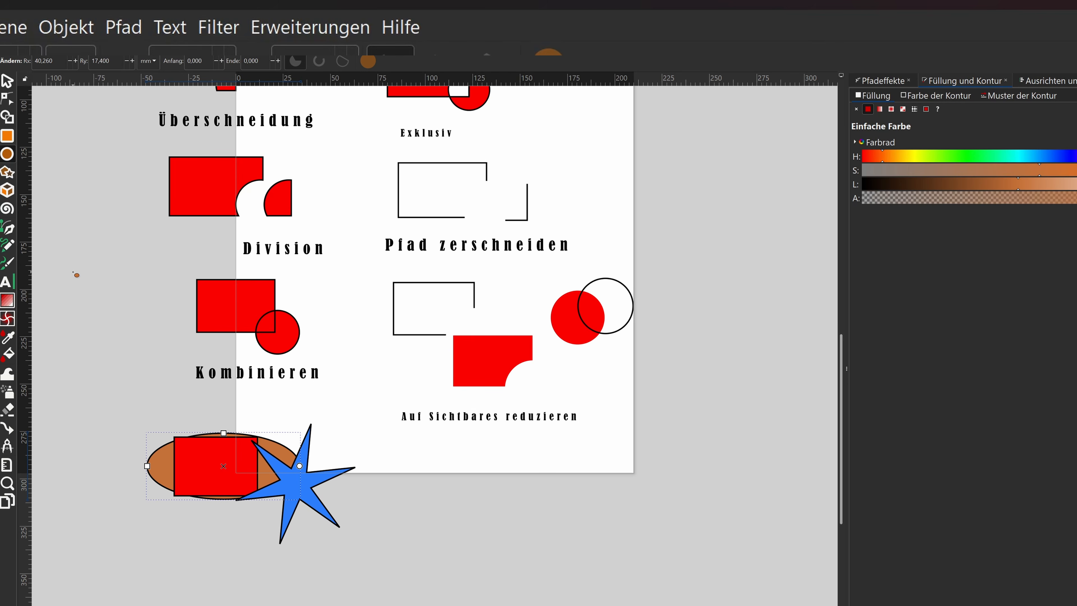
# Step: Send the red rectangle to the bottom of the stacking order and raise it one level back above the ellipse
pyautogui.press('s')
pyautogui.click(215, 460)
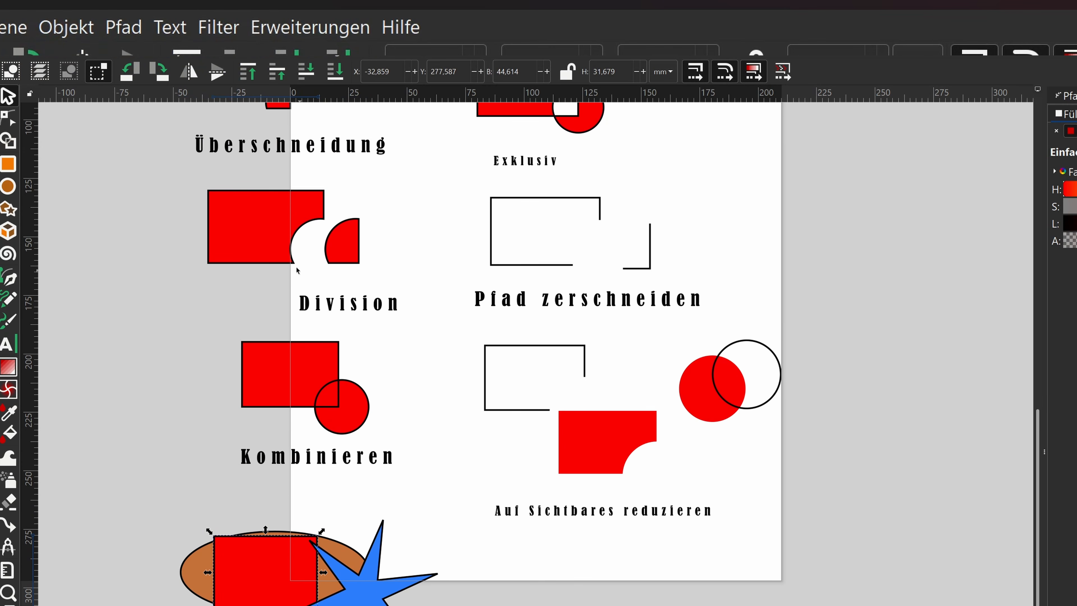
pyautogui.click(339, 76)
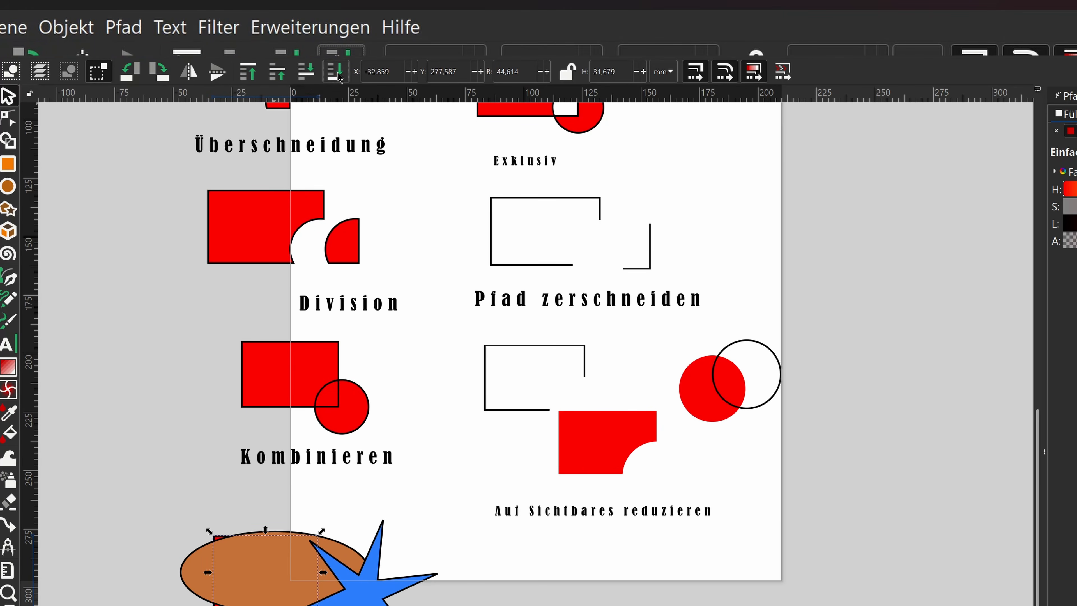
pyautogui.click(277, 77)
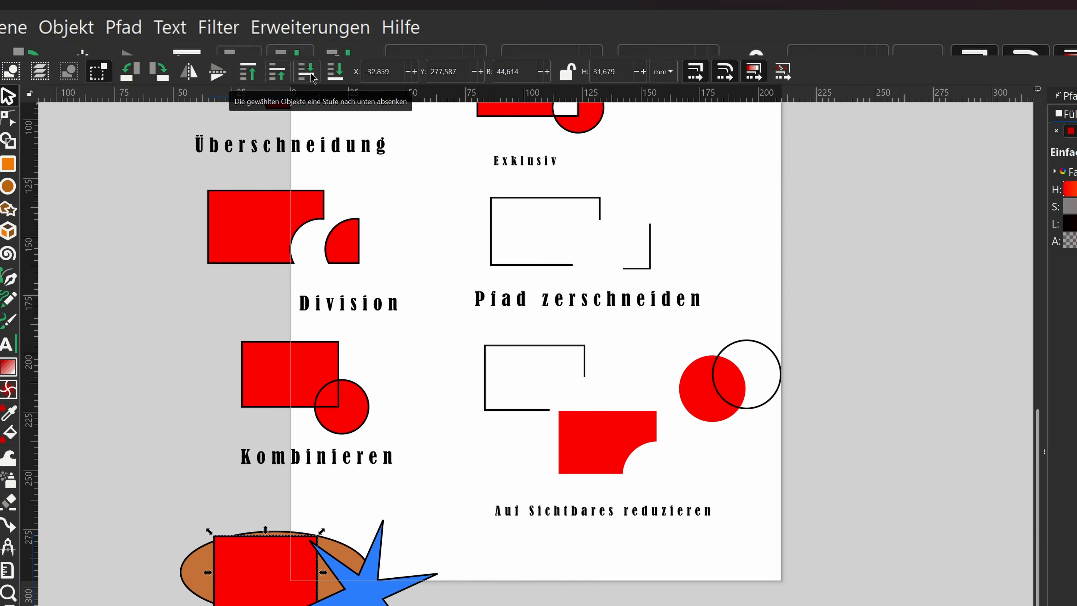
# Step: Shift the blue star left over the rectangle and apply Zersplittern to the ellipse, rectangle and star
pyautogui.moveTo(370, 573); pyautogui.dragTo(330, 567)
pyautogui.moveTo(145, 481); pyautogui.dragTo(439, 605)
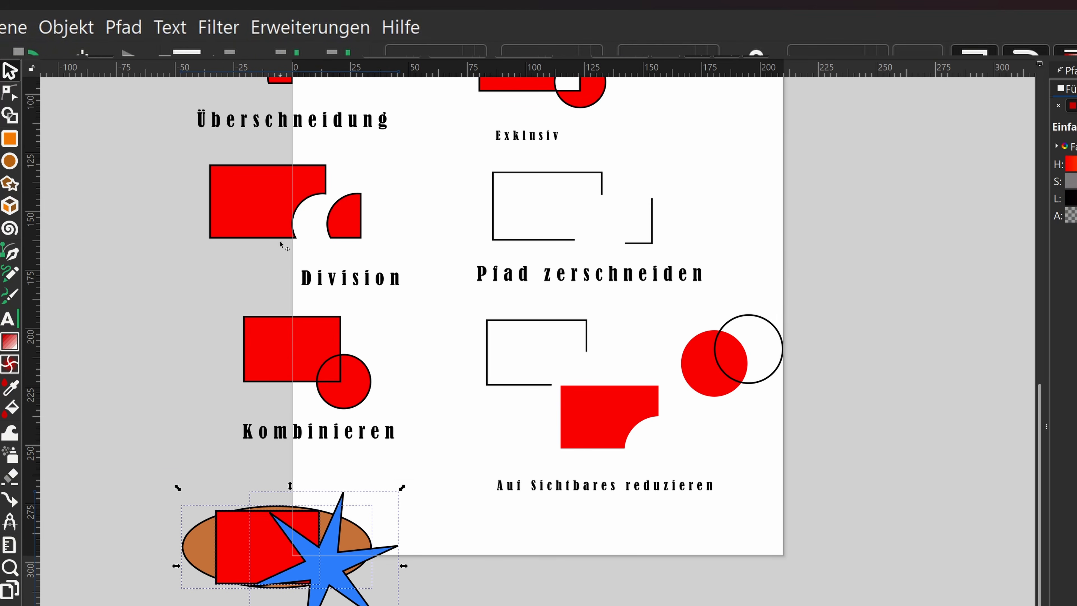
pyautogui.click(129, 31)
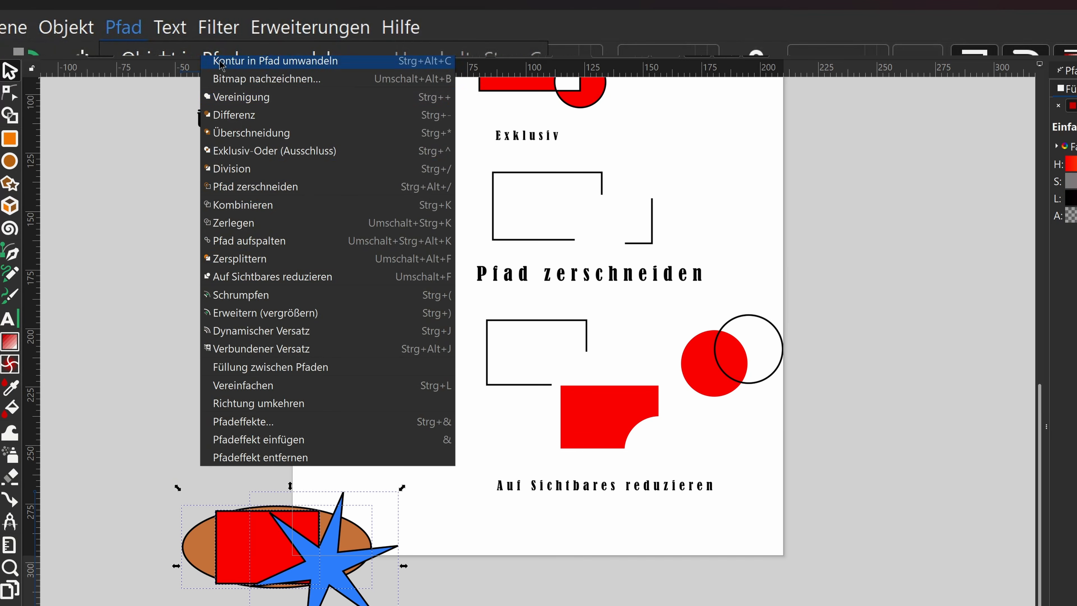
pyautogui.click(255, 259)
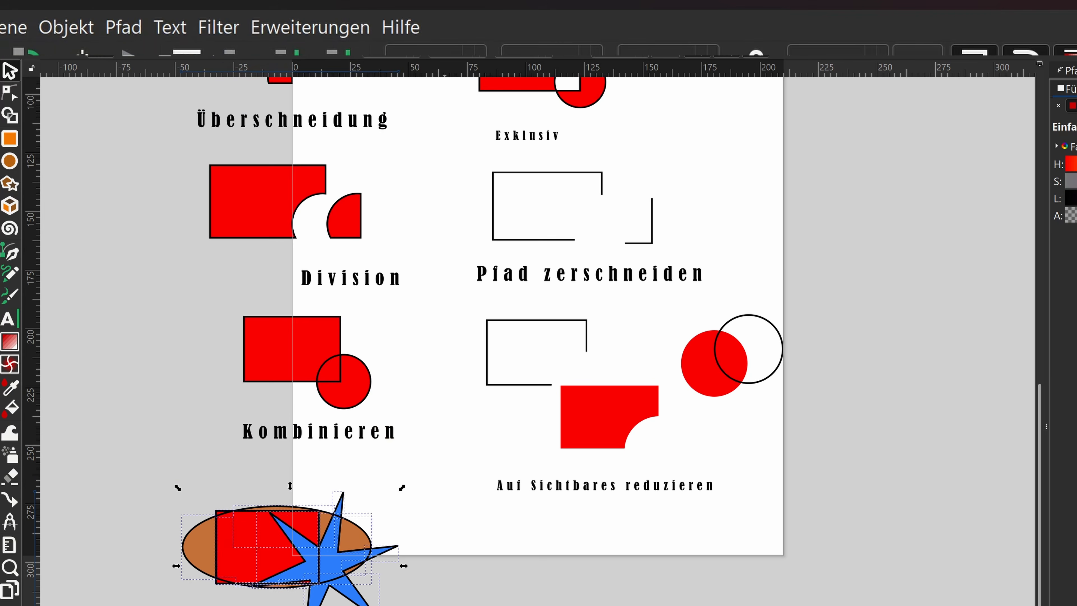
# Step: Pull the star's outer fragments away from the fractured ellipse and delete the loose pieces
pyautogui.press('Escape')
pyautogui.moveTo(355, 595); pyautogui.dragTo(417, 605)
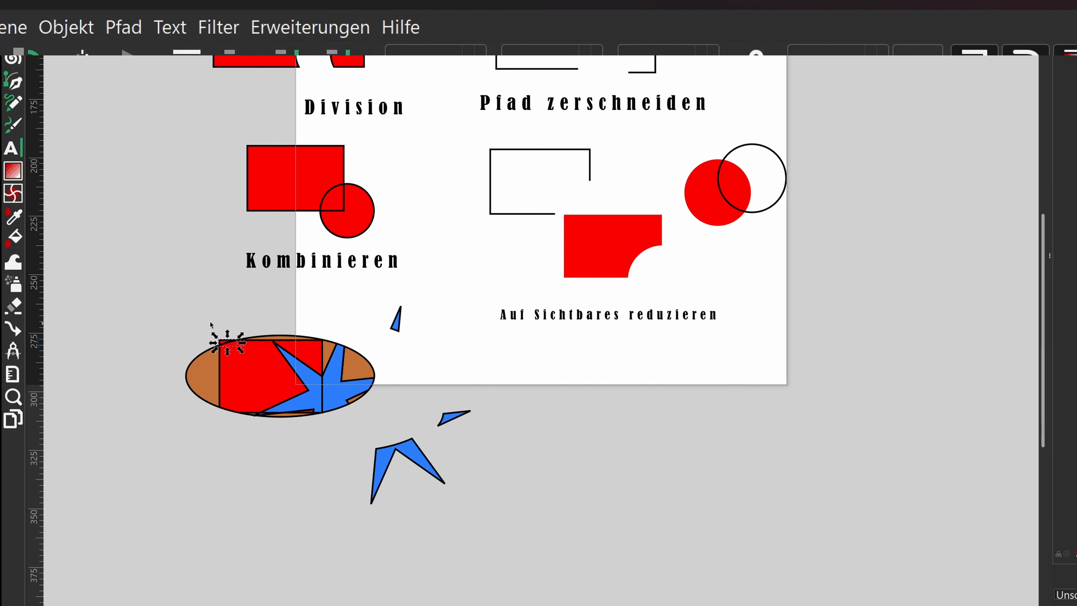
pyautogui.press('Delete')
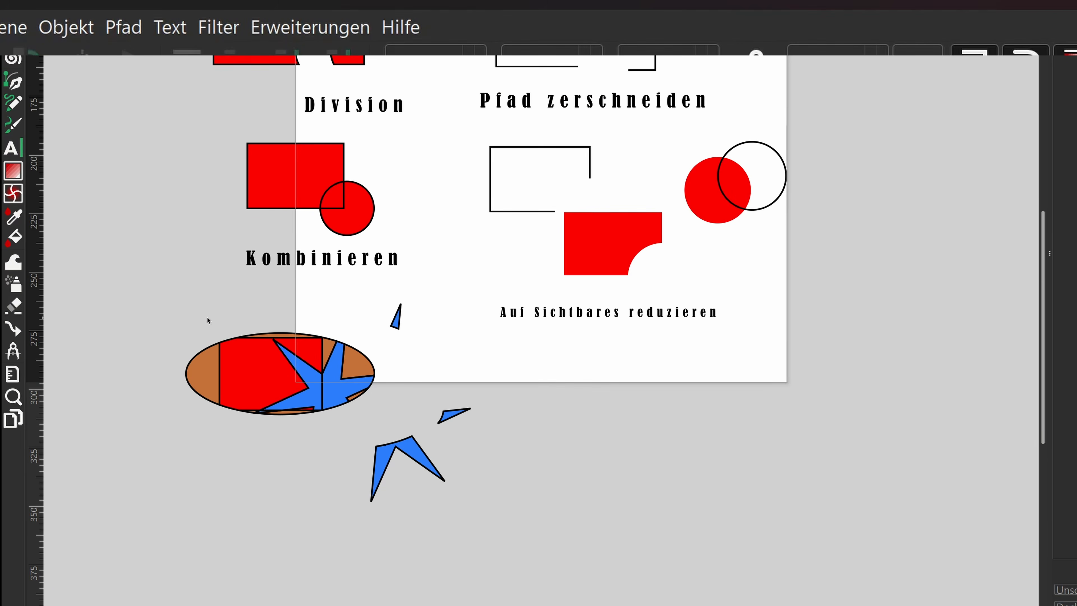
pyautogui.moveTo(344, 456); pyautogui.dragTo(535, 512)
pyautogui.press('Delete')
pyautogui.click(458, 416)
pyautogui.press('Delete')
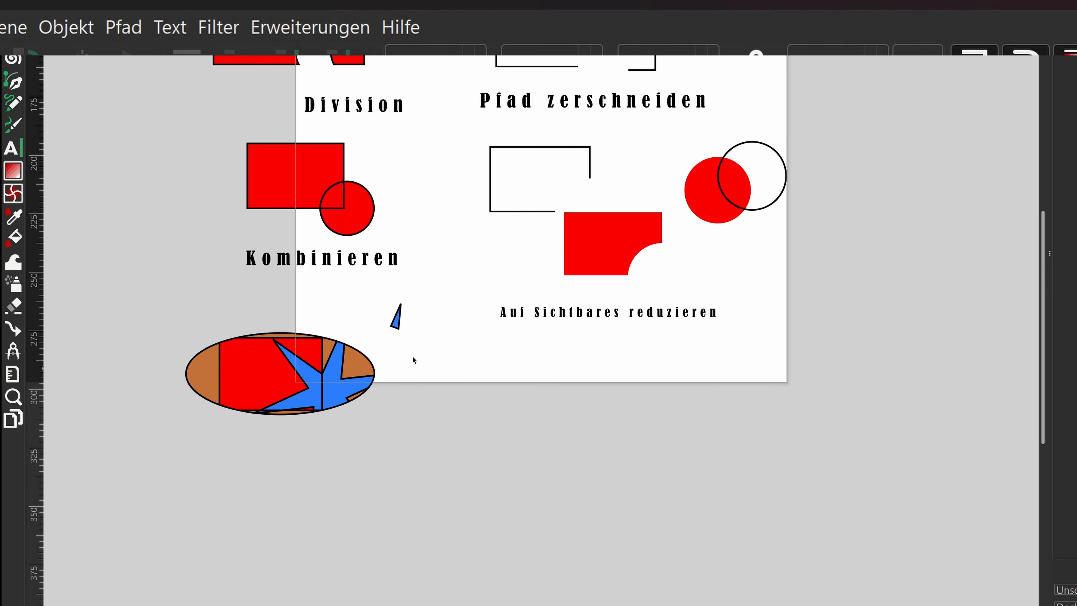
pyautogui.click(397, 330)
pyautogui.press('Delete')
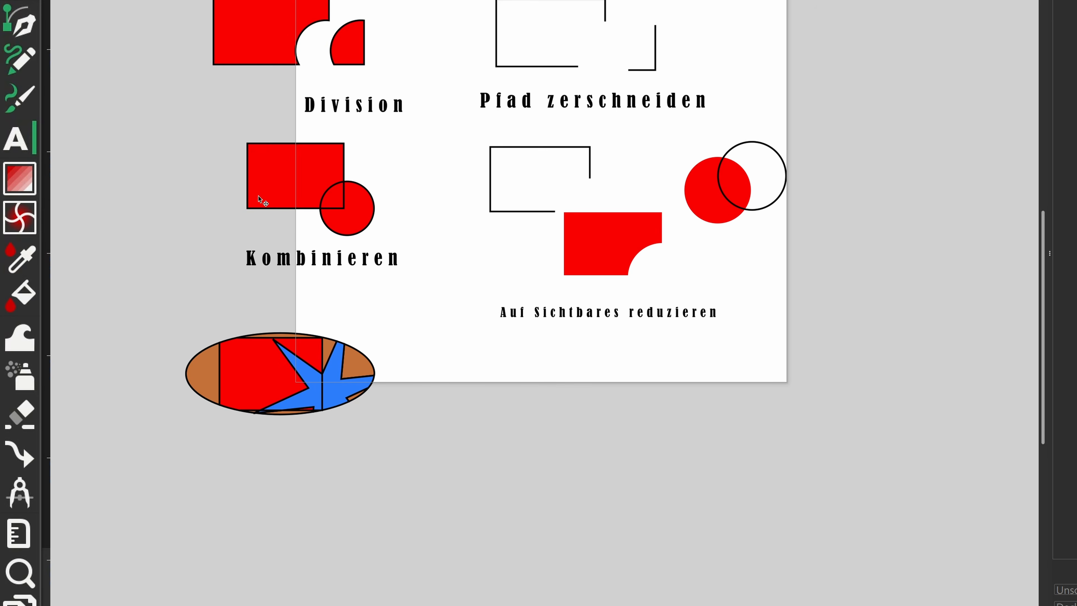
# Step: Delete all remaining shapes and labels to clear the page
pyautogui.scroll(3, 427, 471)
pyautogui.moveTo(142, 513); pyautogui.dragTo(836, 141)
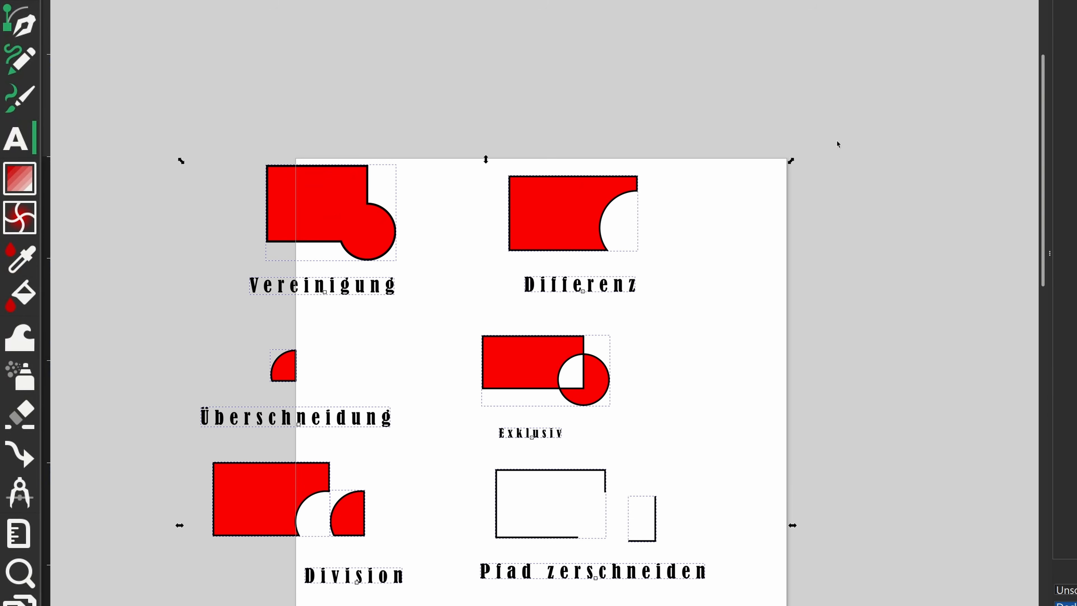
pyautogui.press('Delete')
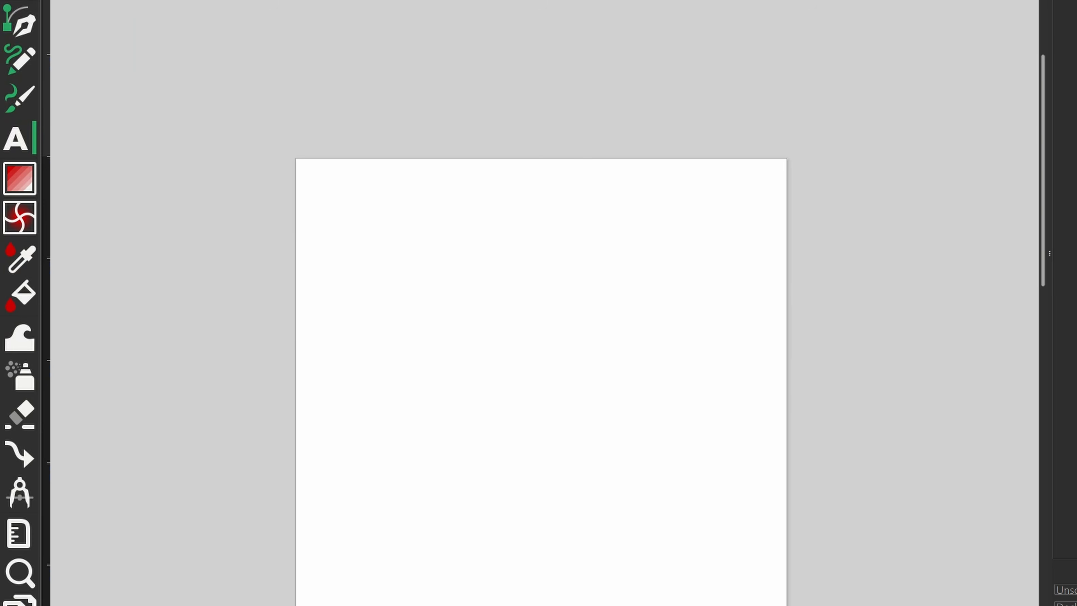
# Step: Draw a wide rectangle on the page and fill it with a diagonal teal-to-blue linear gradient, pulling both ends slightly inward
pyautogui.moveTo(311, 212); pyautogui.dragTo(625, 381)
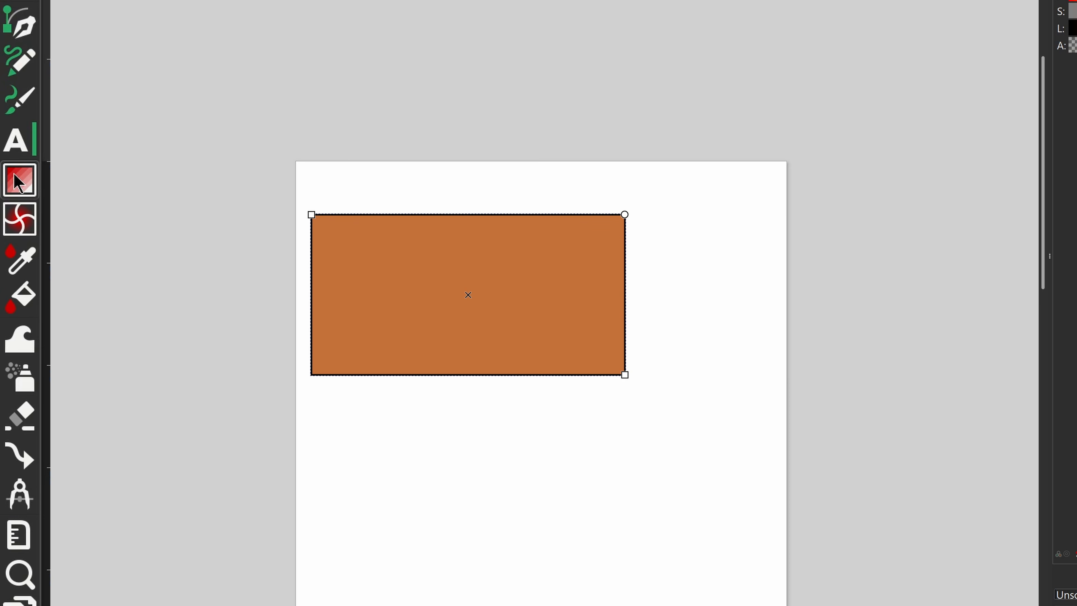
pyautogui.click(18, 182)
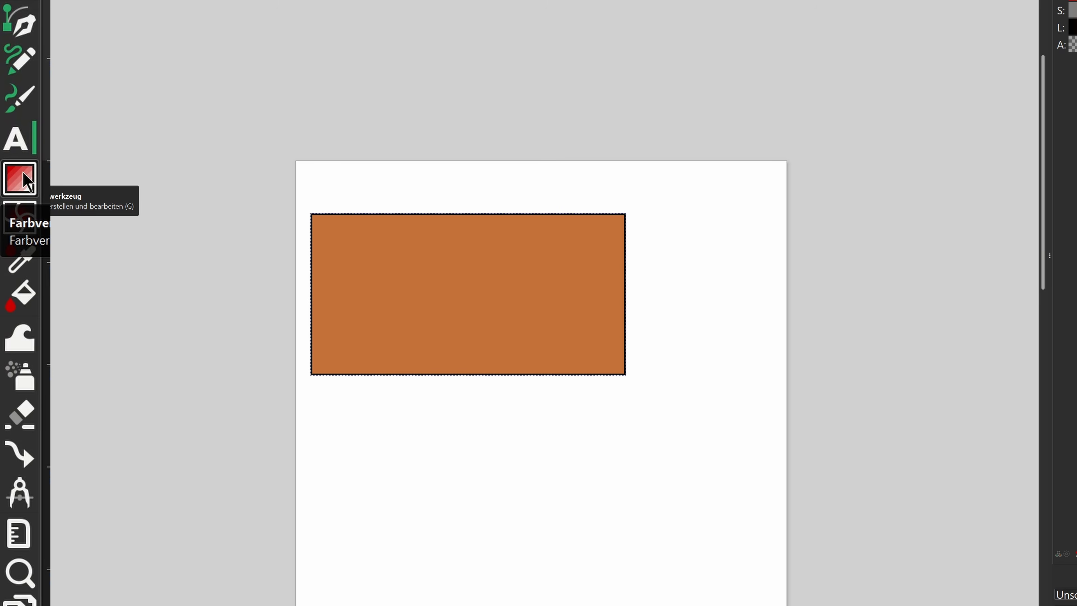
pyautogui.click(27, 181)
pyautogui.moveTo(197, 223); pyautogui.dragTo(649, 373)
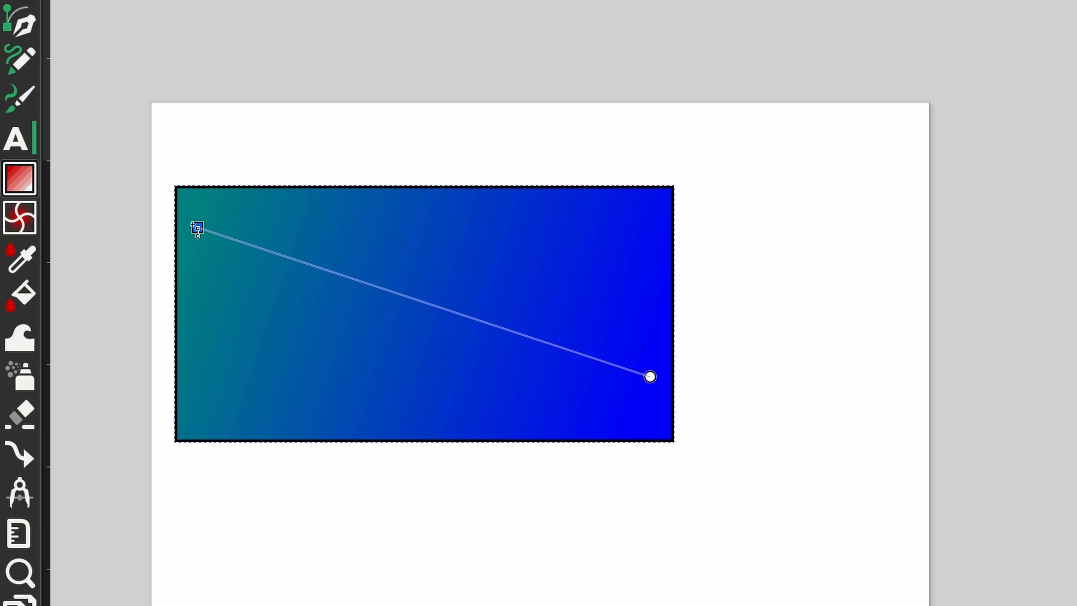
pyautogui.moveTo(198, 227); pyautogui.dragTo(240, 244)
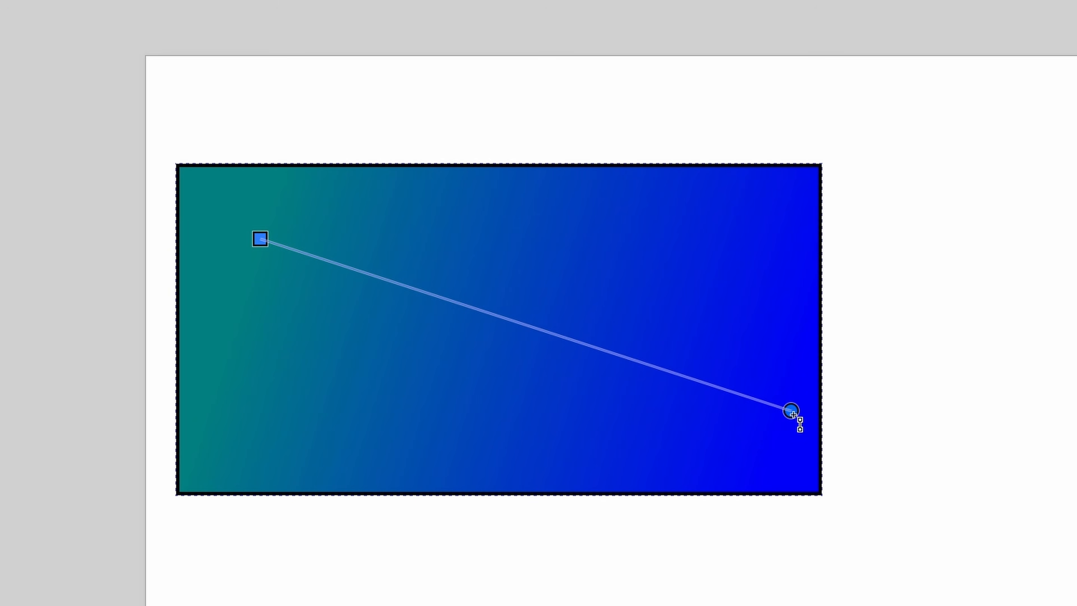
pyautogui.moveTo(793, 415); pyautogui.dragTo(761, 404)
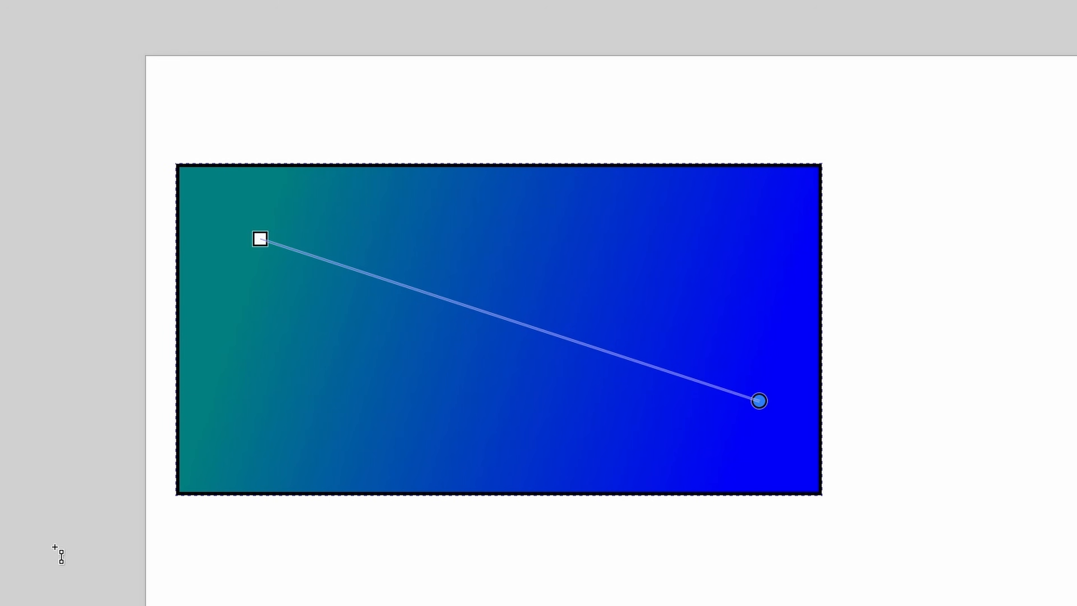
# Step: Add an orange stop near the middle of the gradient line and a yellow stop between it and the blue end
pyautogui.doubleClick(404, 288)
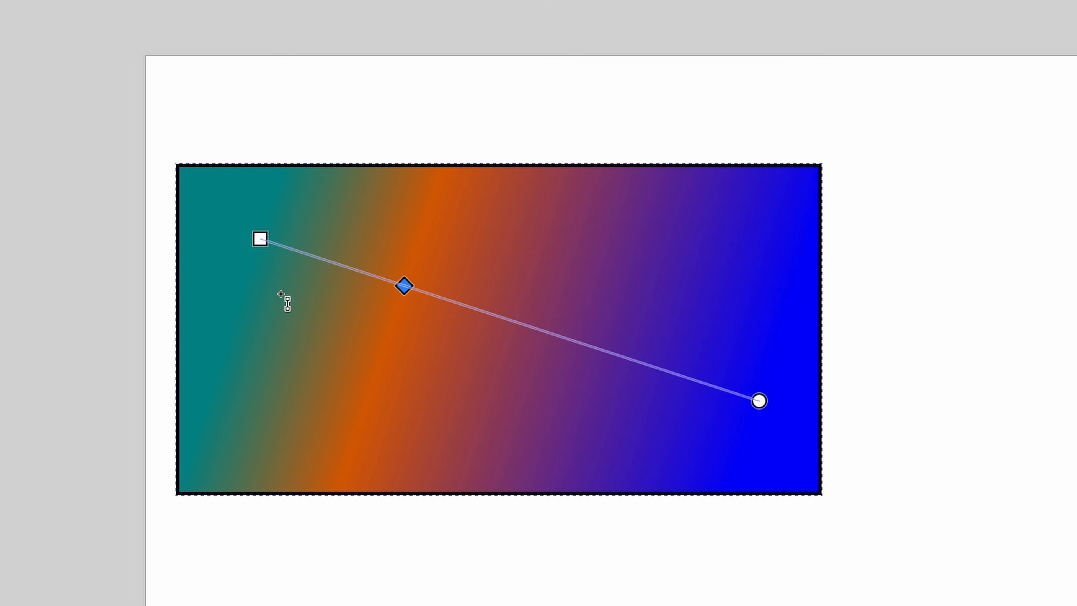
pyautogui.moveTo(402, 298); pyautogui.dragTo(516, 337)
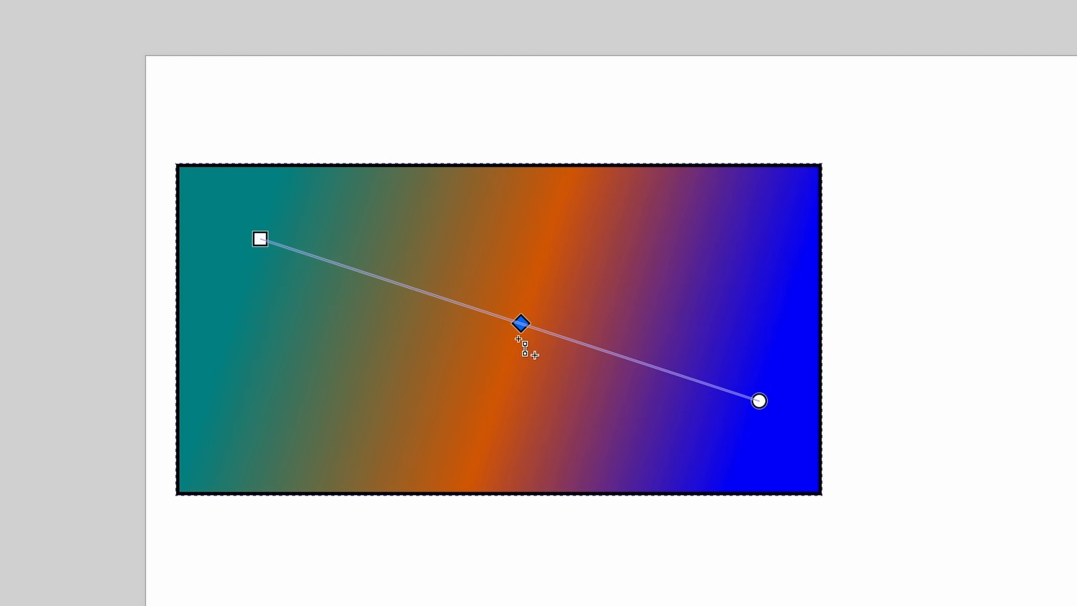
pyautogui.moveTo(763, 405); pyautogui.dragTo(713, 416)
pyautogui.doubleClick(587, 365)
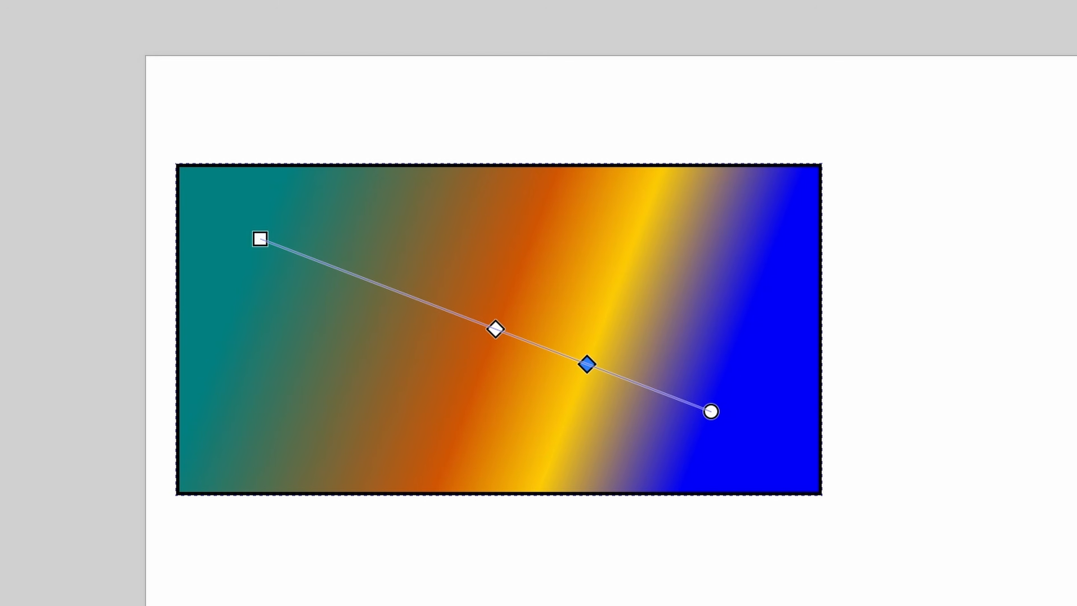
# Step: Move the gradient's teal and blue ends outward toward opposite corners of the rectangle and slide the orange stop closer to teal
pyautogui.moveTo(260, 239); pyautogui.dragTo(212, 198)
pyautogui.click(470, 314)
pyautogui.moveTo(470, 318); pyautogui.dragTo(368, 268)
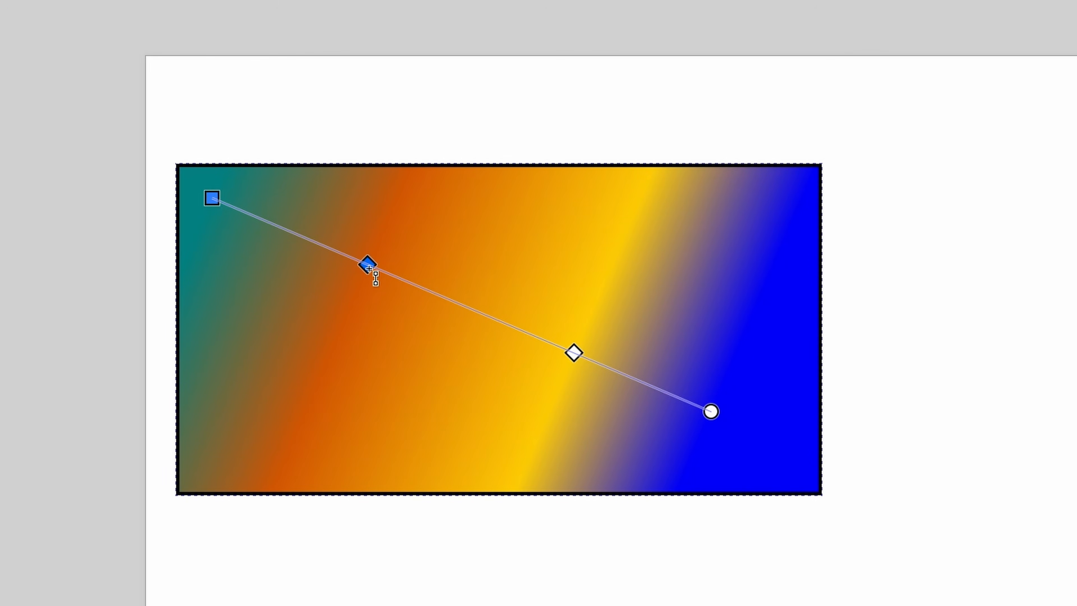
pyautogui.moveTo(710, 412); pyautogui.dragTo(766, 449)
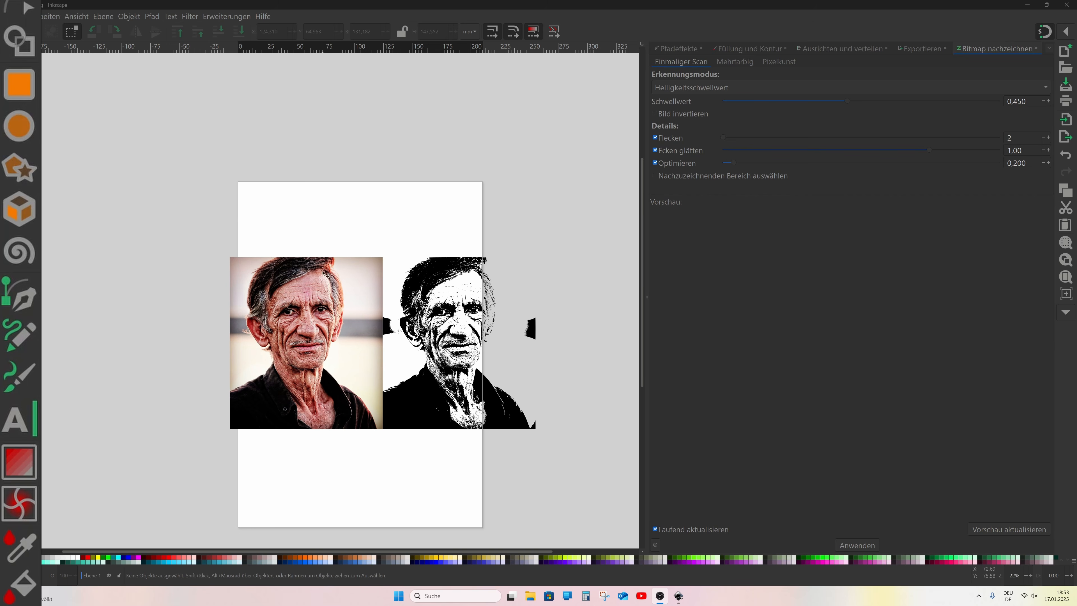
# Step: Move the color portrait off the page to the upper left and draw a closed, partly curved yellow Bézier shape across the page's upper edge
pyautogui.moveTo(292, 331)
pyautogui.mouseDown()
pyautogui.moveTo(224, 331)
pyautogui.moveTo(241, 342)
pyautogui.moveTo(238, 320)
pyautogui.moveTo(203, 297)
pyautogui.moveTo(127, 282)
pyautogui.moveTo(111, 292)
pyautogui.moveTo(113, 201)
pyautogui.mouseUp()
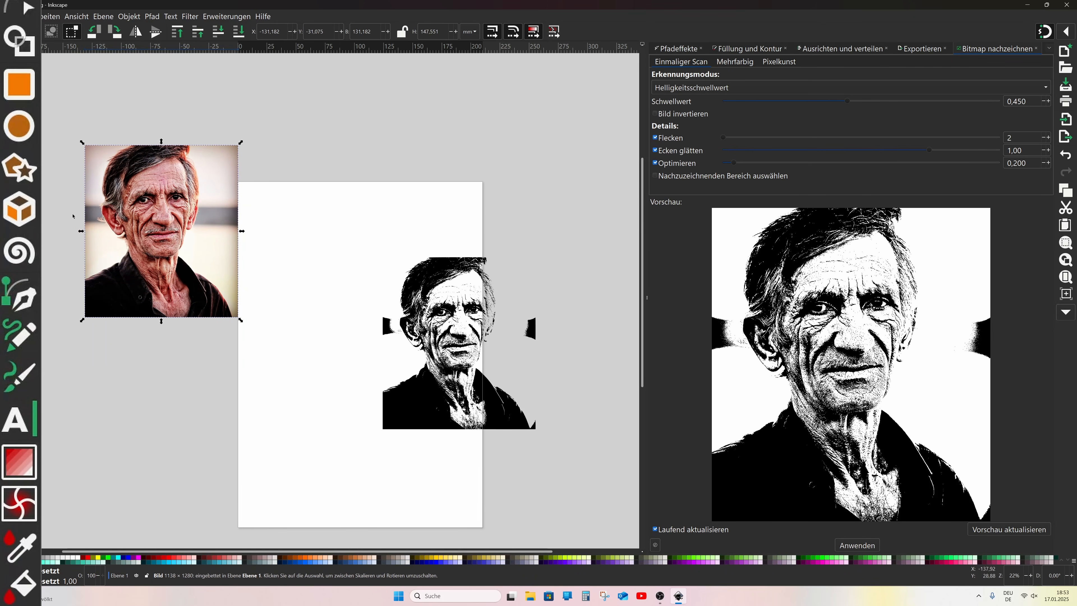
pyautogui.click(21, 297)
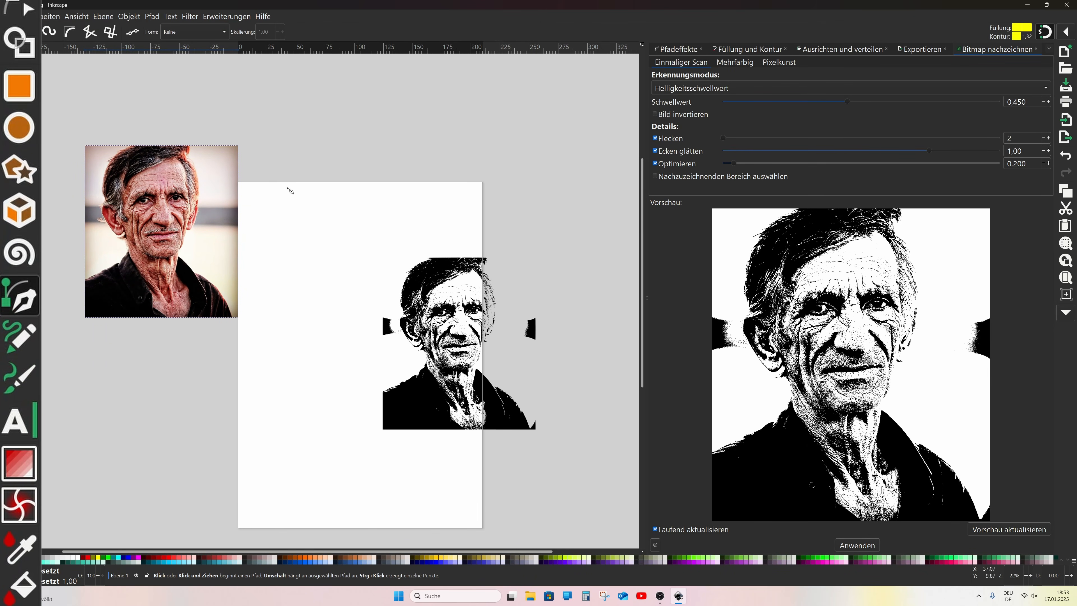
pyautogui.click(308, 144)
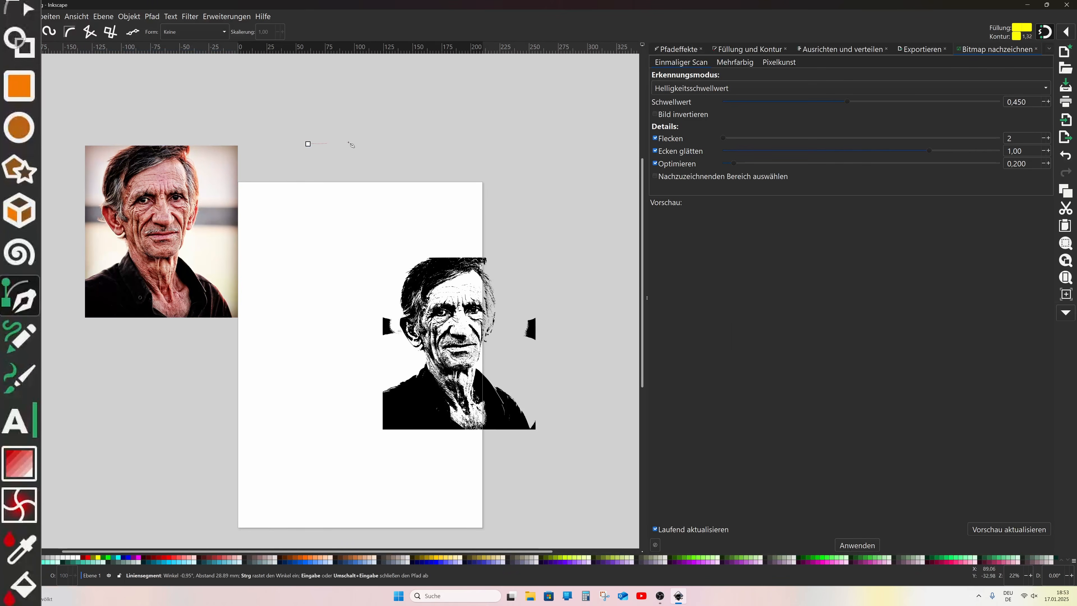
pyautogui.click(396, 137)
pyautogui.moveTo(391, 196); pyautogui.dragTo(336, 247)
pyautogui.click(310, 230)
pyautogui.moveTo(299, 181); pyautogui.dragTo(302, 158)
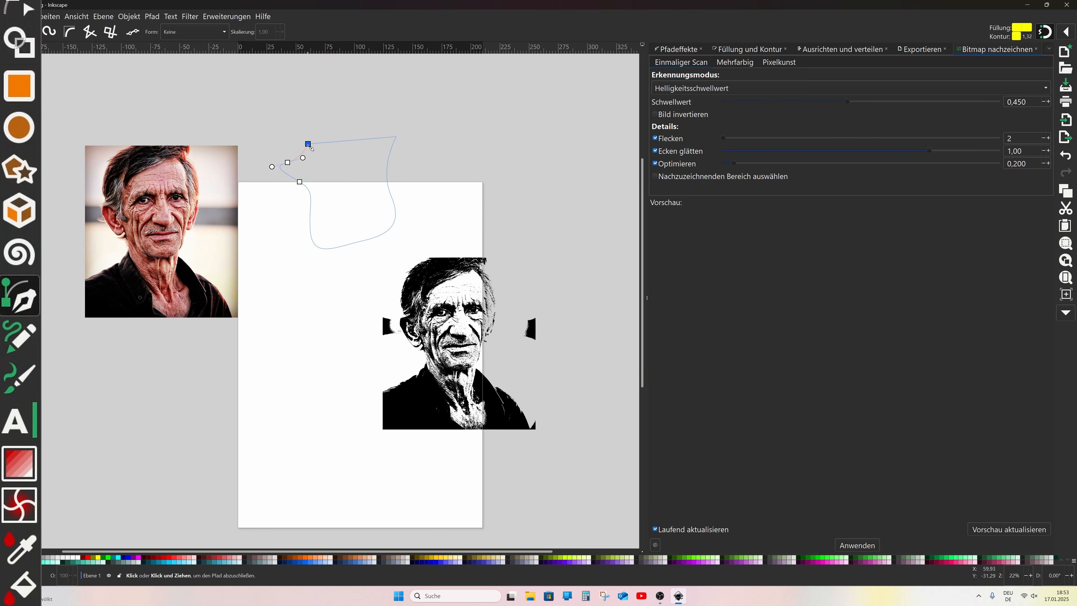
pyautogui.click(308, 144)
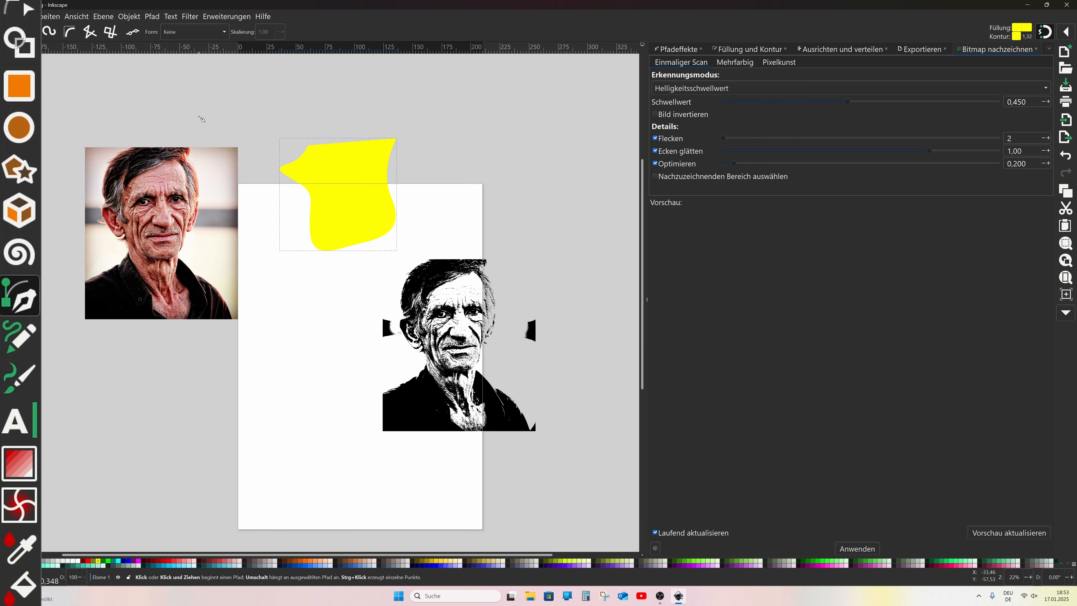
# Step: Move the color portrait down beside the page's lower-left corner and the black-and-white tracing onto the page's lower edge
pyautogui.press('s')
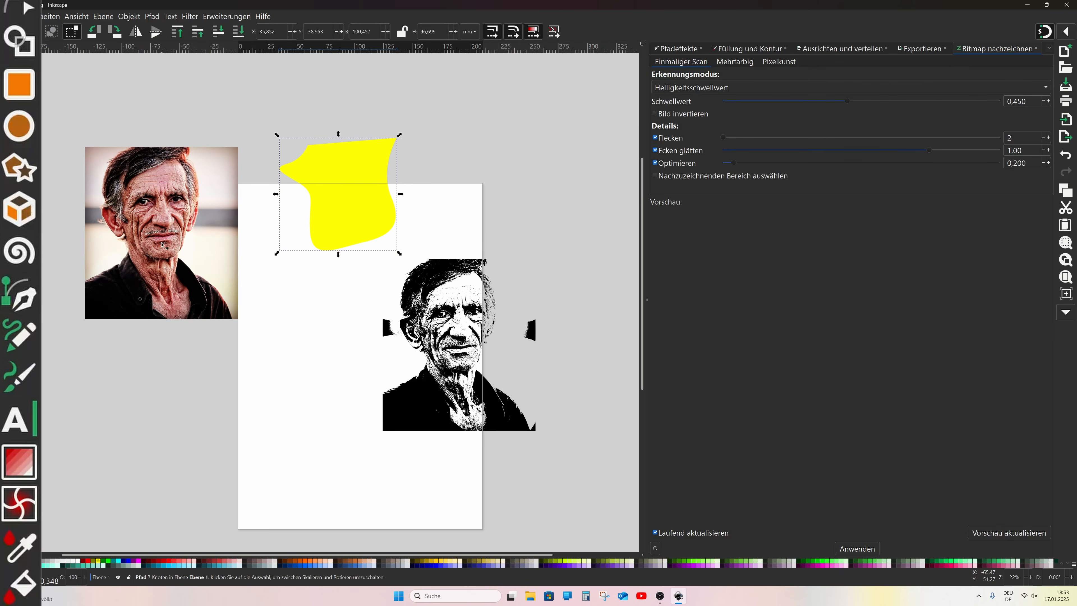
pyautogui.click(168, 214)
pyautogui.moveTo(168, 214); pyautogui.dragTo(168, 501)
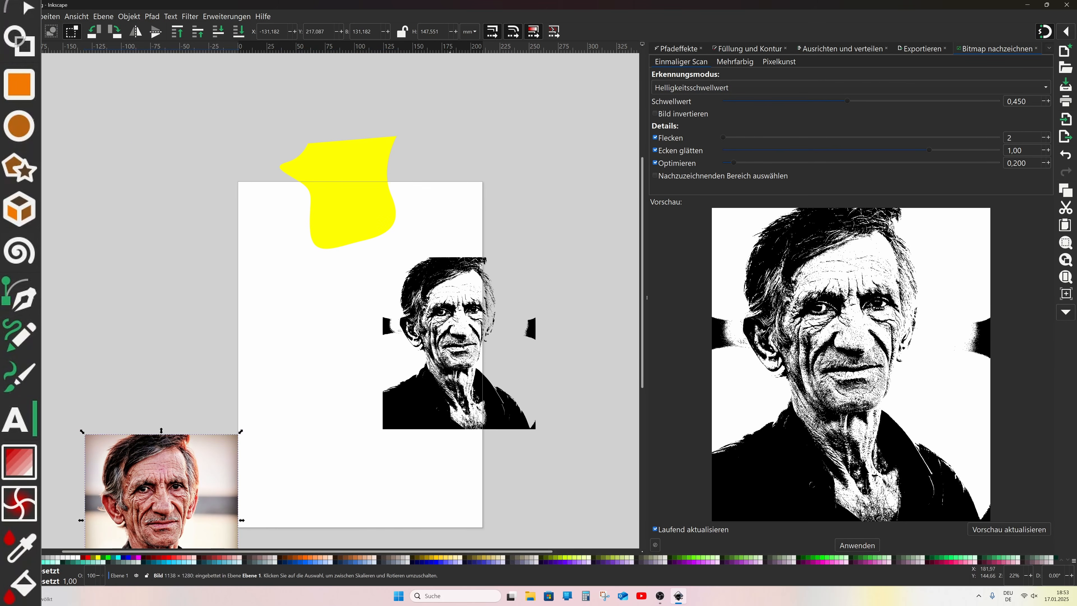
pyautogui.click(465, 331)
pyautogui.moveTo(464, 331)
pyautogui.mouseDown()
pyautogui.moveTo(287, 509)
pyautogui.moveTo(332, 510)
pyautogui.mouseUp()
# Step: Give the closed Bézier shape a blue fill and a red stroke and move it left, off the page
pyautogui.click(339, 181)
pyautogui.moveTo(339, 181); pyautogui.dragTo(222, 192)
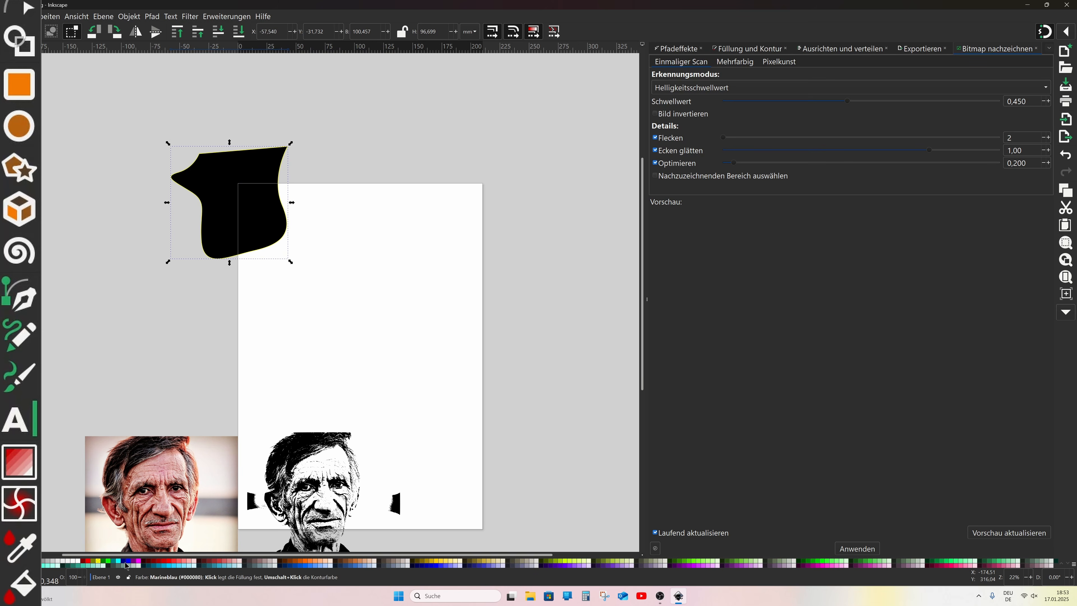
pyautogui.click(88, 562)
pyautogui.keyDown('shift'); pyautogui.click(88, 562); pyautogui.keyUp('shift')
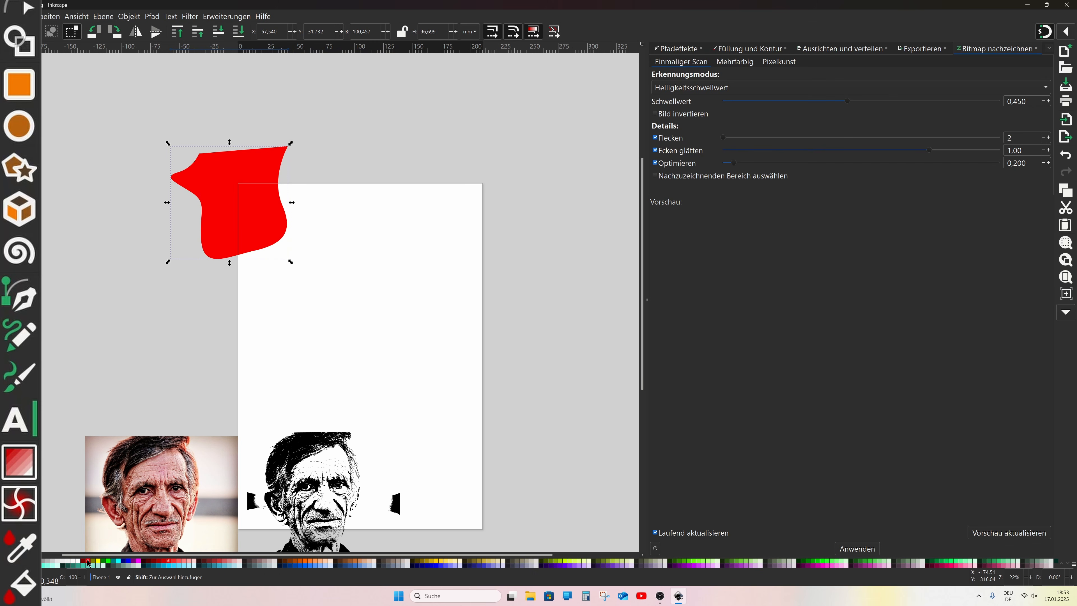
pyautogui.click(129, 561)
pyautogui.moveTo(231, 174); pyautogui.dragTo(168, 200)
# Step: Edit the blue shape's path so its upper edge bulges upward and its right side curves inward above a large outward lobe
pyautogui.doubleClick(168, 200)
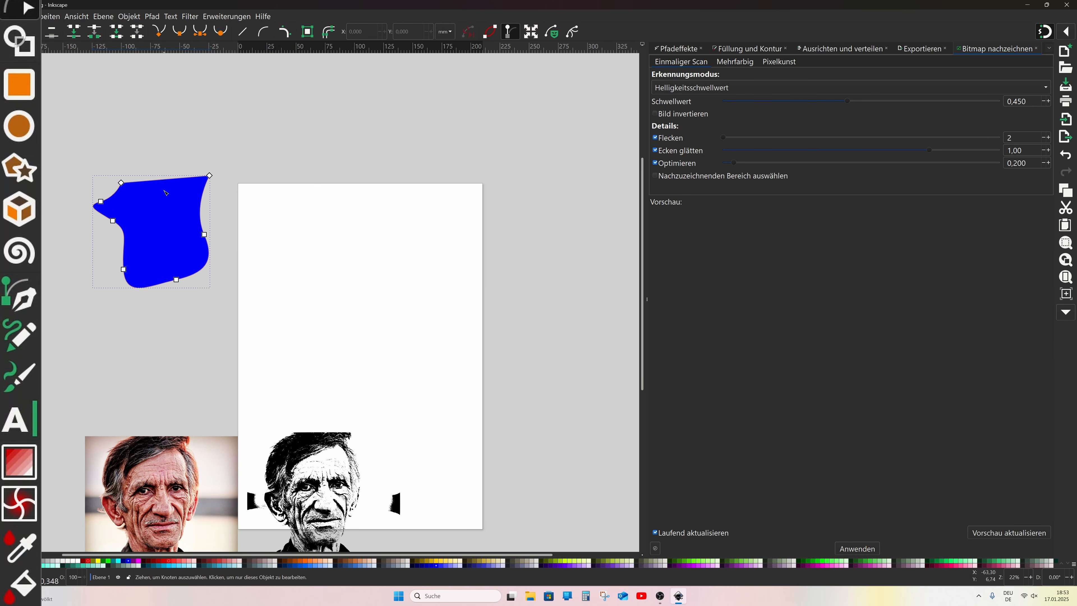
pyautogui.moveTo(164, 179); pyautogui.dragTo(163, 147)
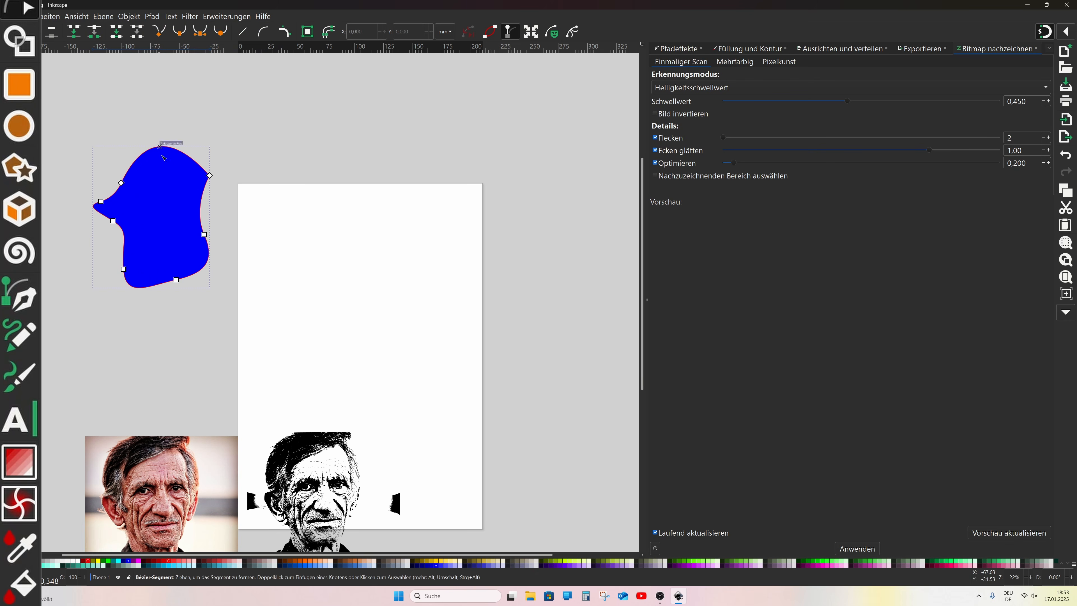
pyautogui.moveTo(207, 209); pyautogui.dragTo(246, 200)
pyautogui.moveTo(186, 255); pyautogui.dragTo(191, 253)
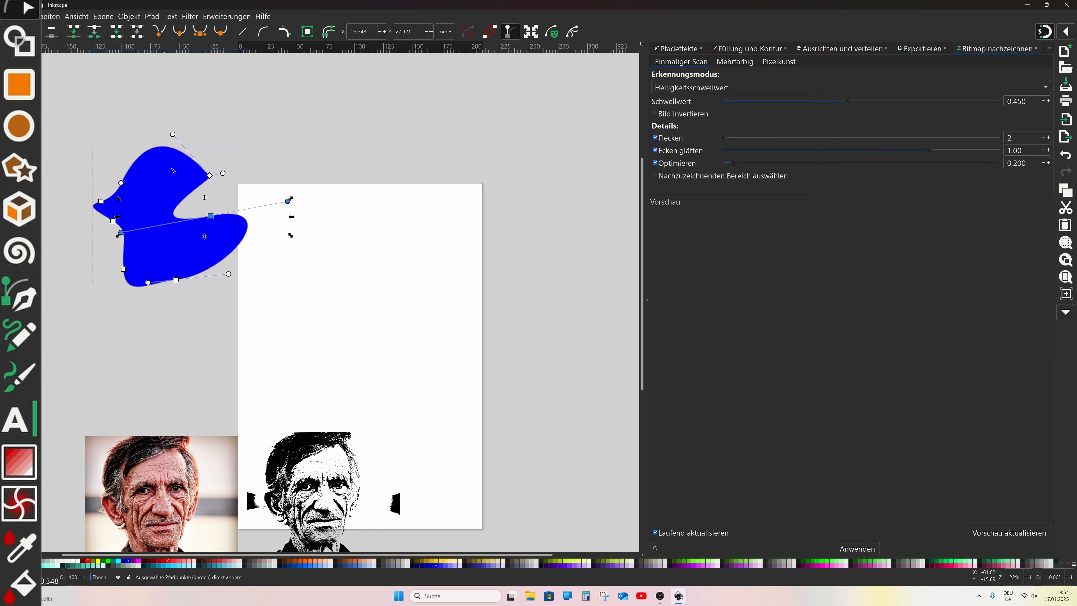
pyautogui.moveTo(224, 174); pyautogui.dragTo(237, 183)
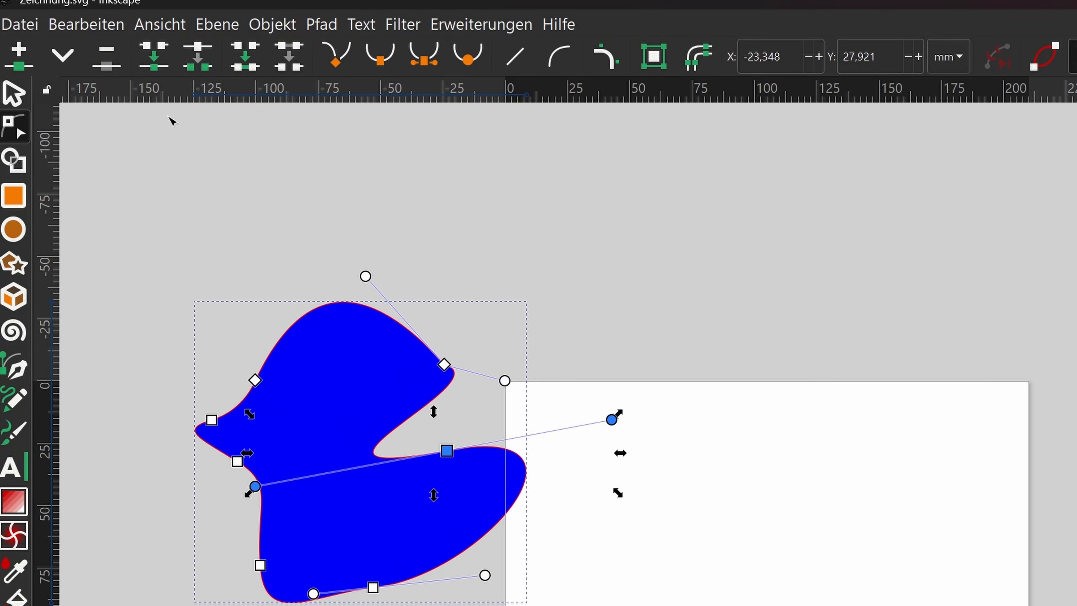
# Step: Delete the reshaped blue Bézier shape
pyautogui.click(14, 92)
pyautogui.click(339, 437)
pyautogui.press('Delete')
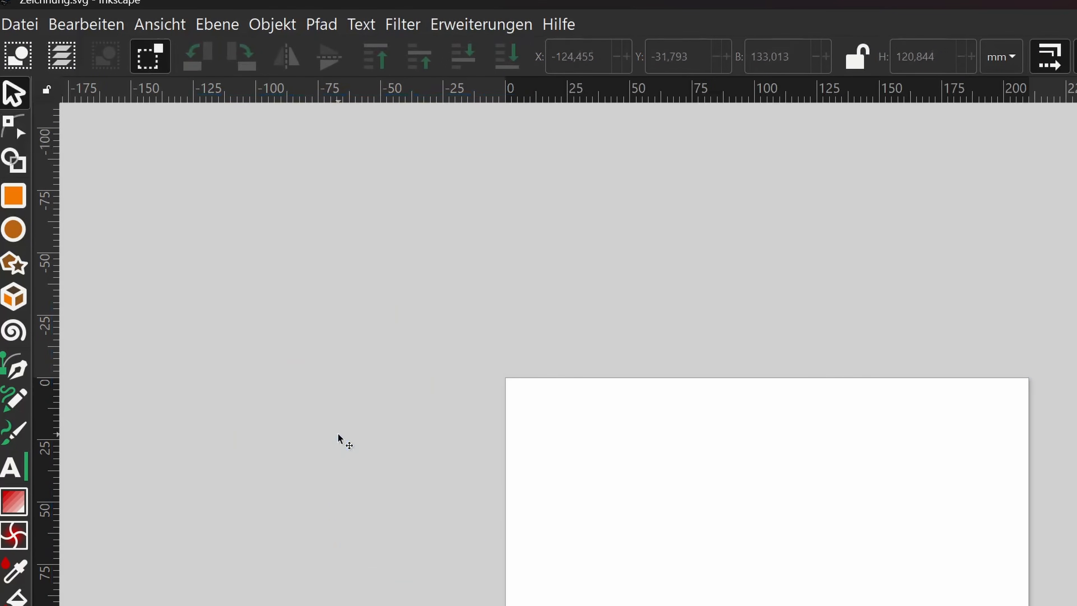
# Step: Draw four nested, tapering curved strokes beyond the page's upper-left corner, using the Pen tool's Spiro mode with the Ellipse shape
pyautogui.click(15, 368)
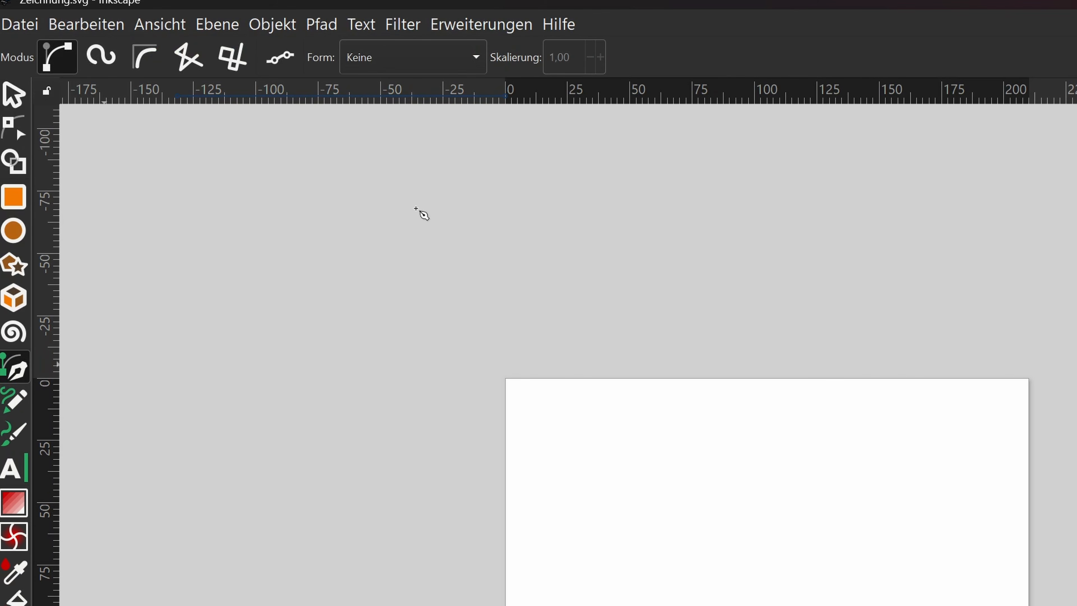
pyautogui.click(101, 57)
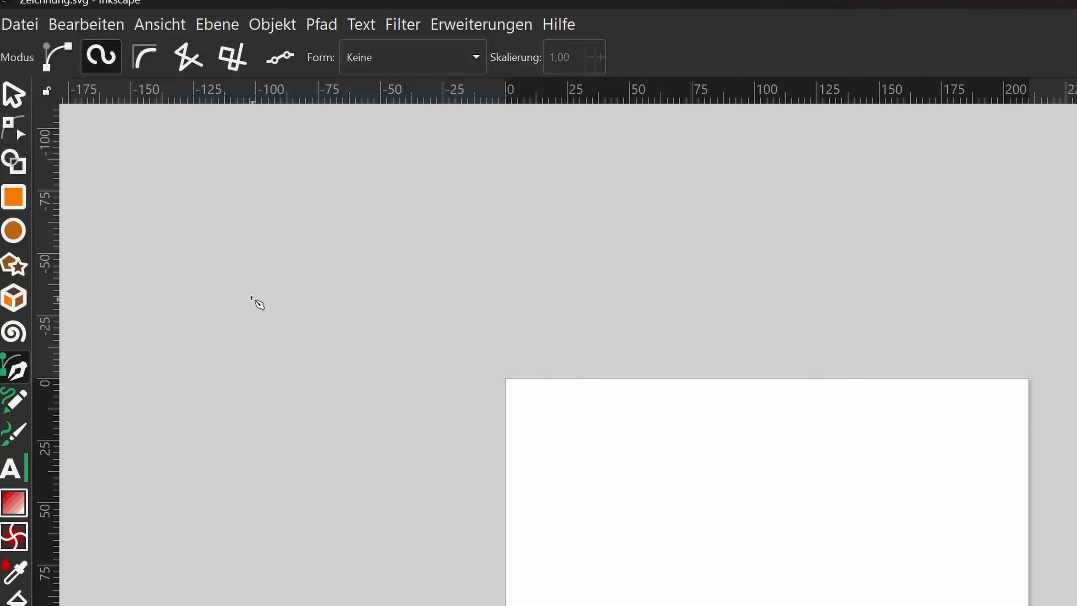
pyautogui.click(478, 64)
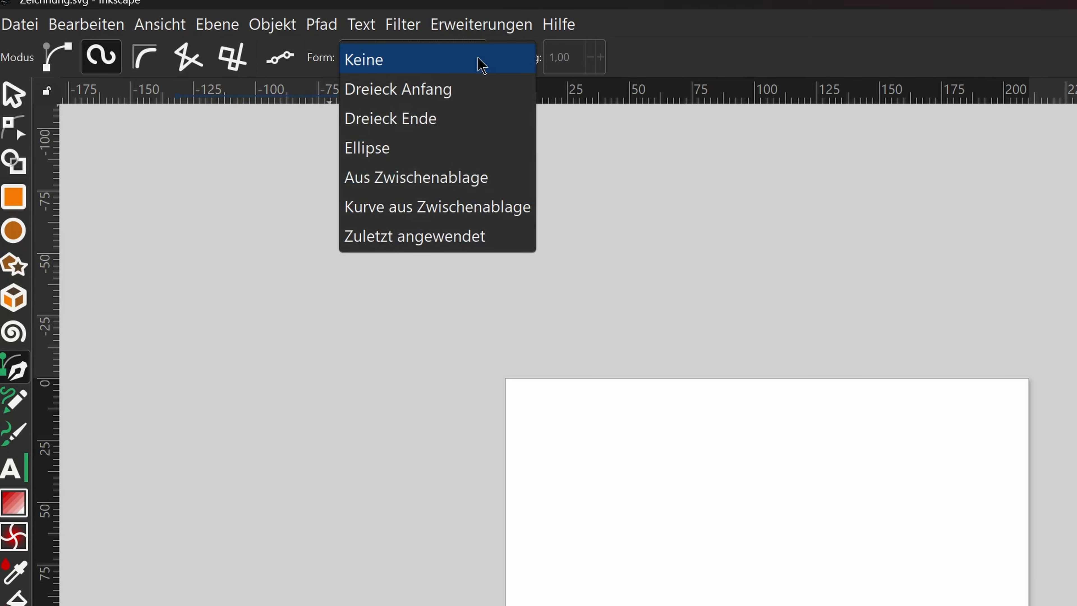
pyautogui.click(396, 149)
pyautogui.click(288, 318)
pyautogui.doubleClick(427, 384)
pyautogui.moveTo(357, 368); pyautogui.dragTo(299, 384)
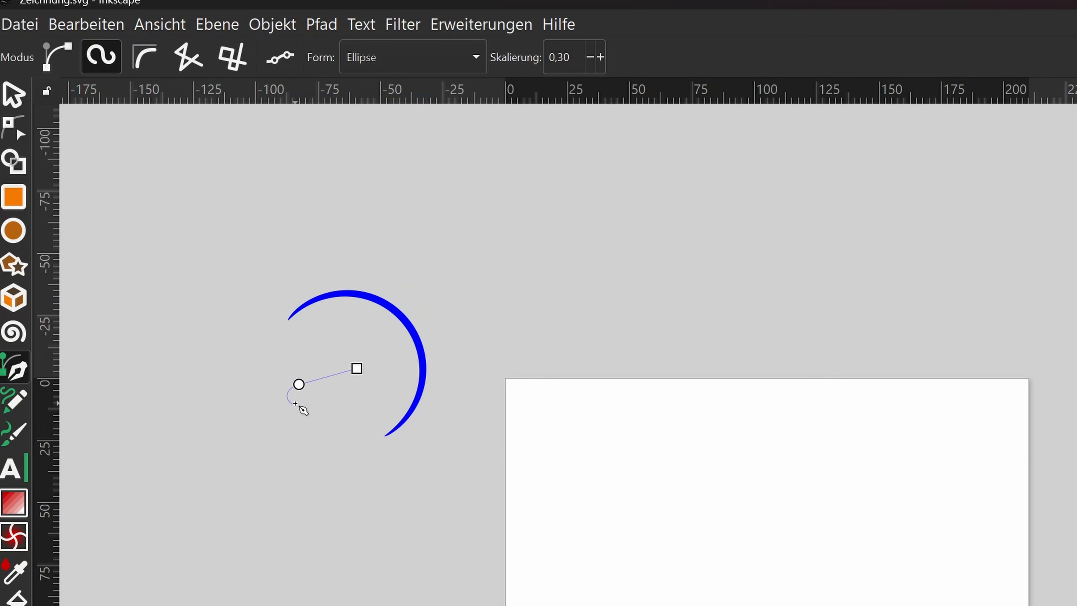
pyautogui.click(295, 403)
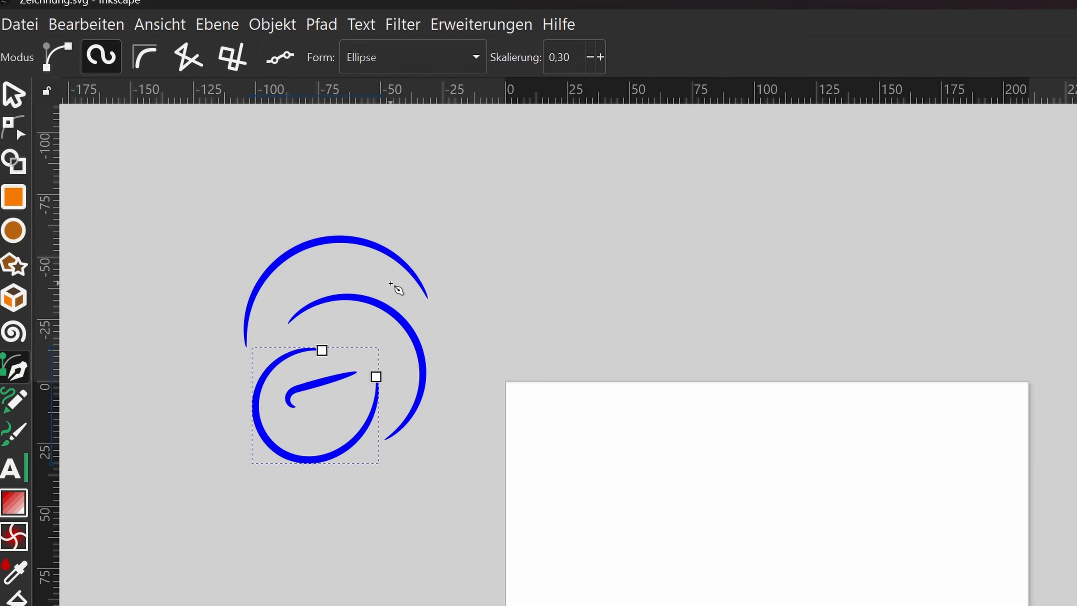
# Step: Draw another tapering arc about 63 mm tall along the outer right side of the nested strokes
pyautogui.click(390, 281)
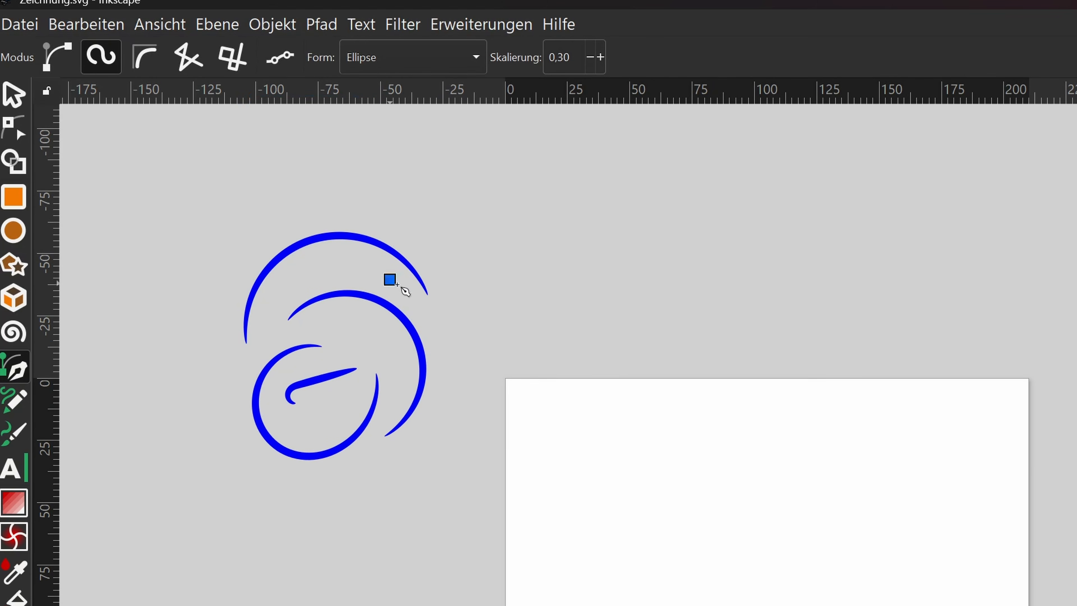
pyautogui.click(477, 362)
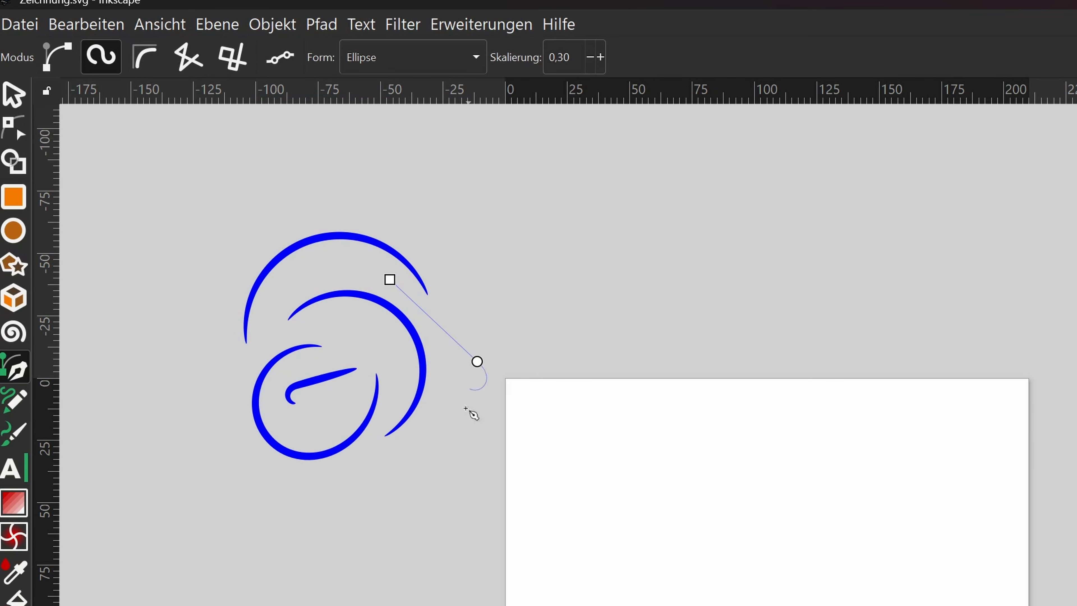
pyautogui.doubleClick(451, 435)
# Step: Try an S-curved stroke beneath the nested strokes, undo it, and delete the outer right arc
pyautogui.click(380, 485)
pyautogui.click(238, 488)
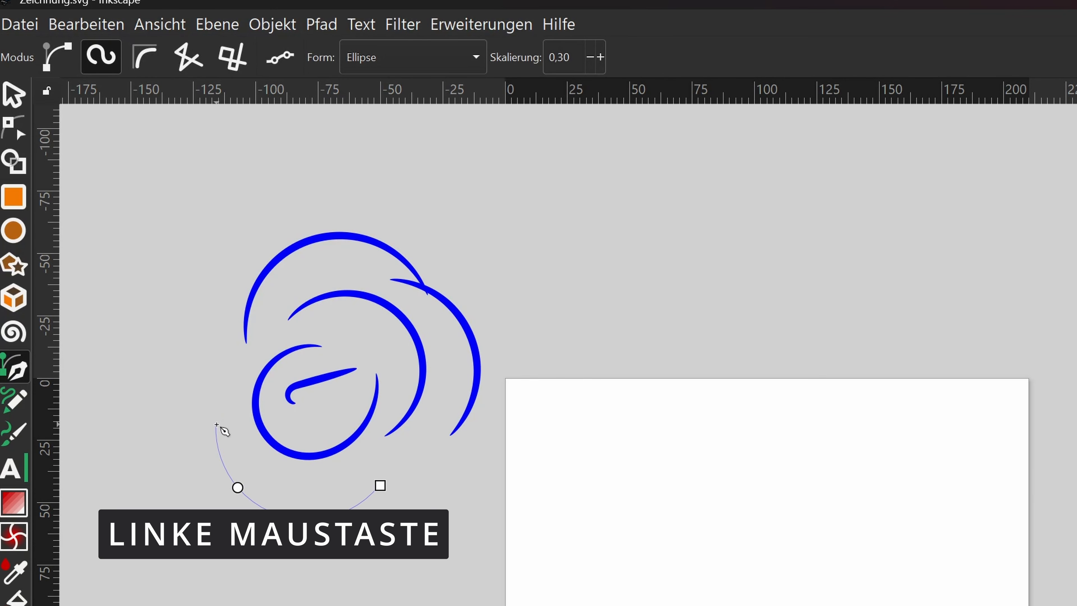
pyautogui.click(216, 424)
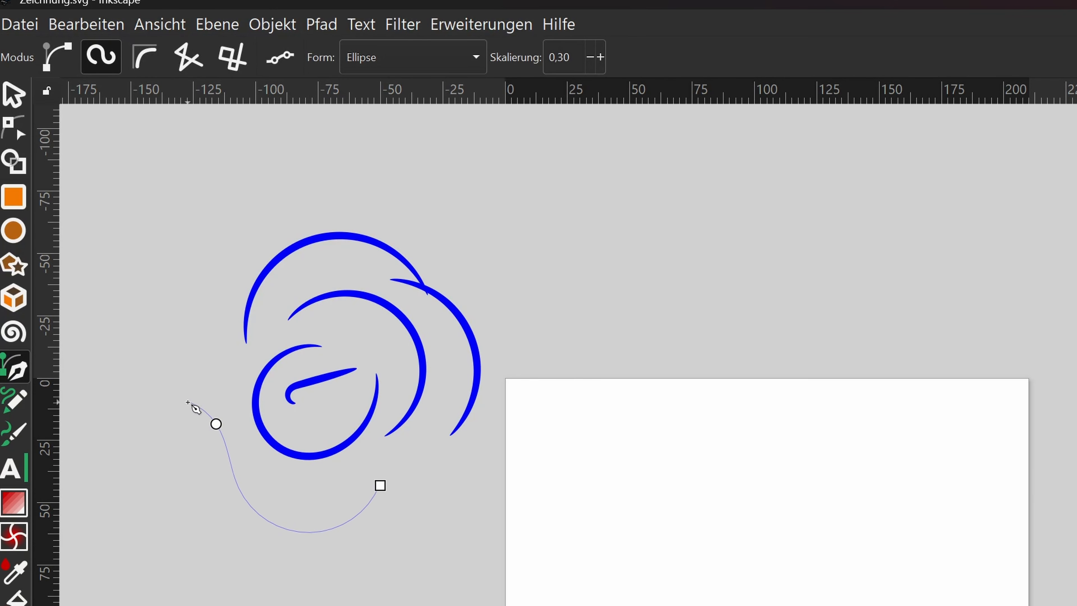
pyautogui.doubleClick(174, 409)
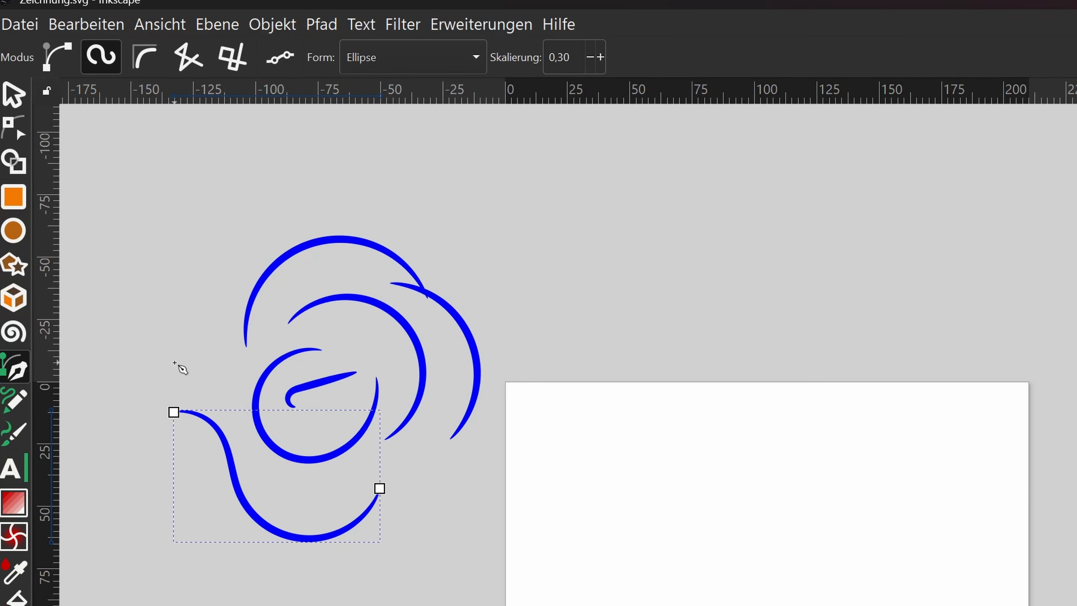
pyautogui.hotkey('ctrl', 'z')
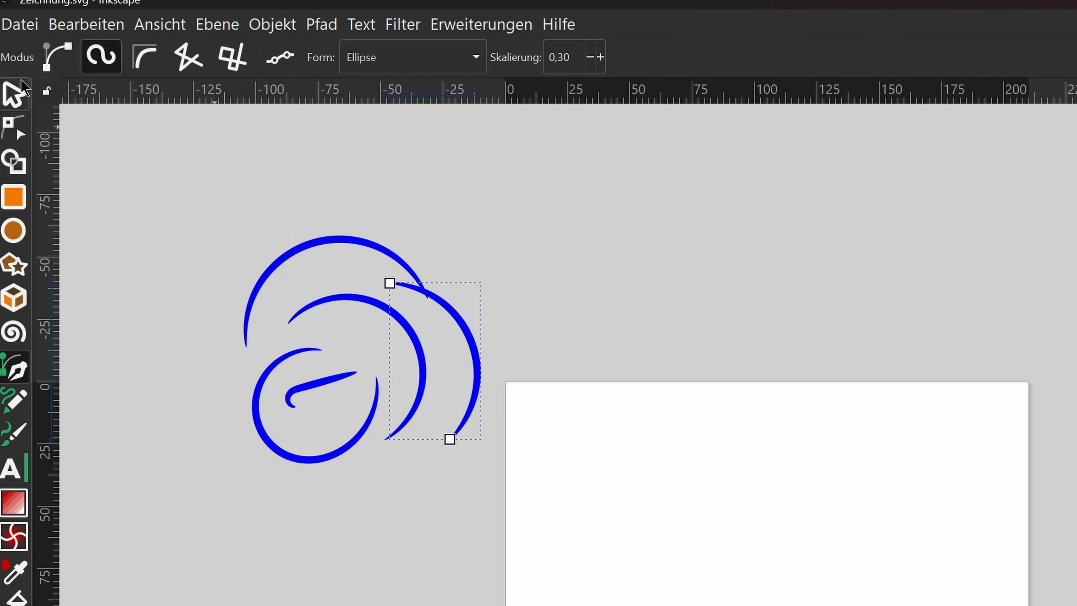
pyautogui.press('s')
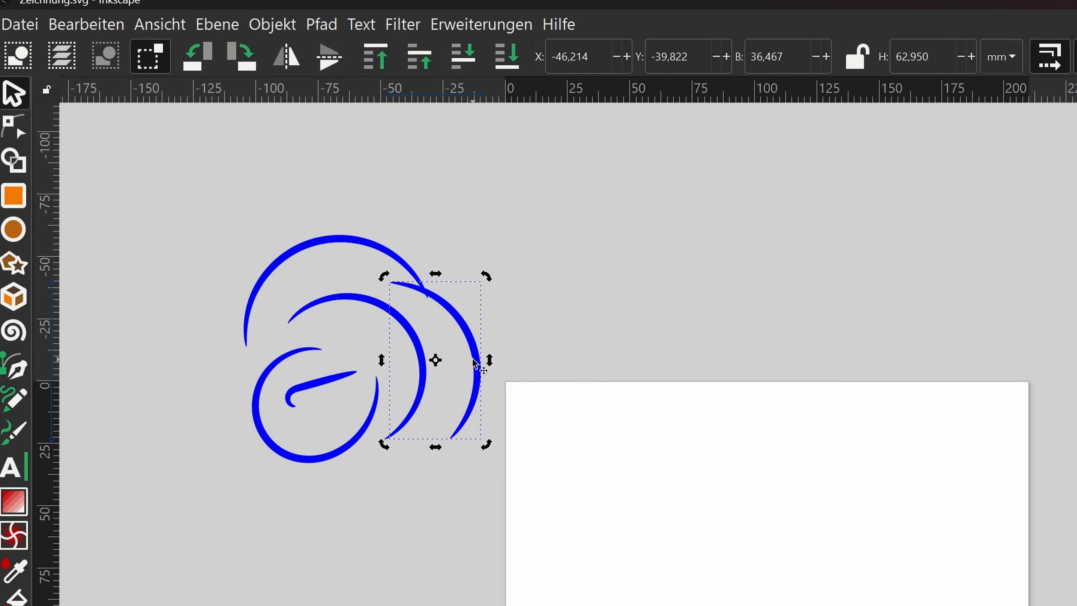
pyautogui.press('Delete')
# Step: Duplicate the four nested strokes, move the copy to the right of the originals, and flip it horizontally
pyautogui.moveTo(166, 179)
pyautogui.mouseDown()
pyautogui.moveTo(425, 509)
pyautogui.moveTo(498, 520)
pyautogui.moveTo(488, 513)
pyautogui.mouseUp()
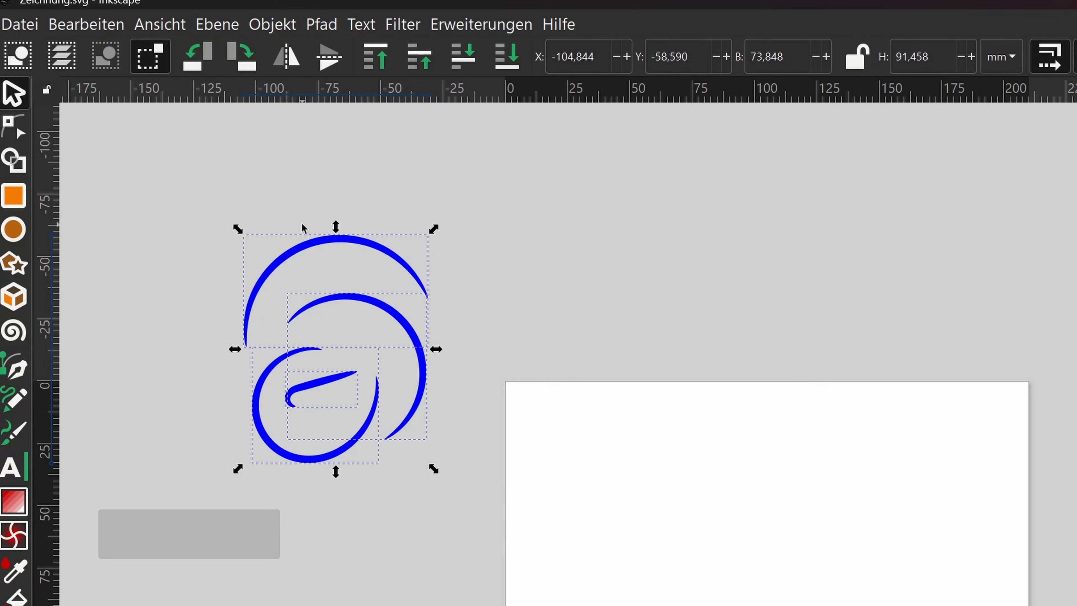
pyautogui.hotkey('ctrl', 'd')
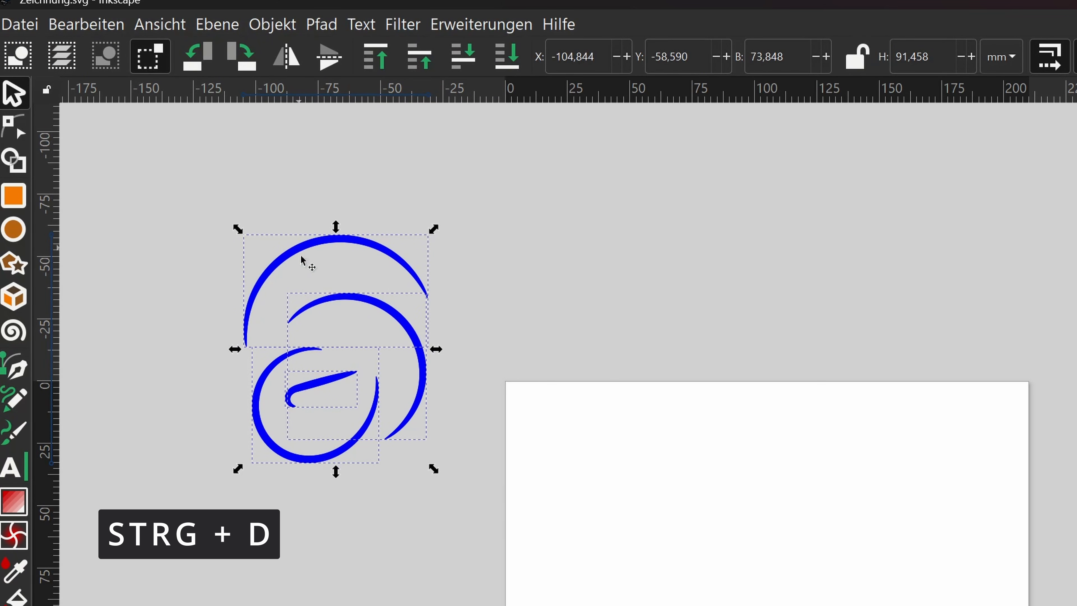
pyautogui.moveTo(355, 304)
pyautogui.mouseDown()
pyautogui.moveTo(588, 321)
pyautogui.moveTo(551, 327)
pyautogui.moveTo(563, 329)
pyautogui.mouseUp()
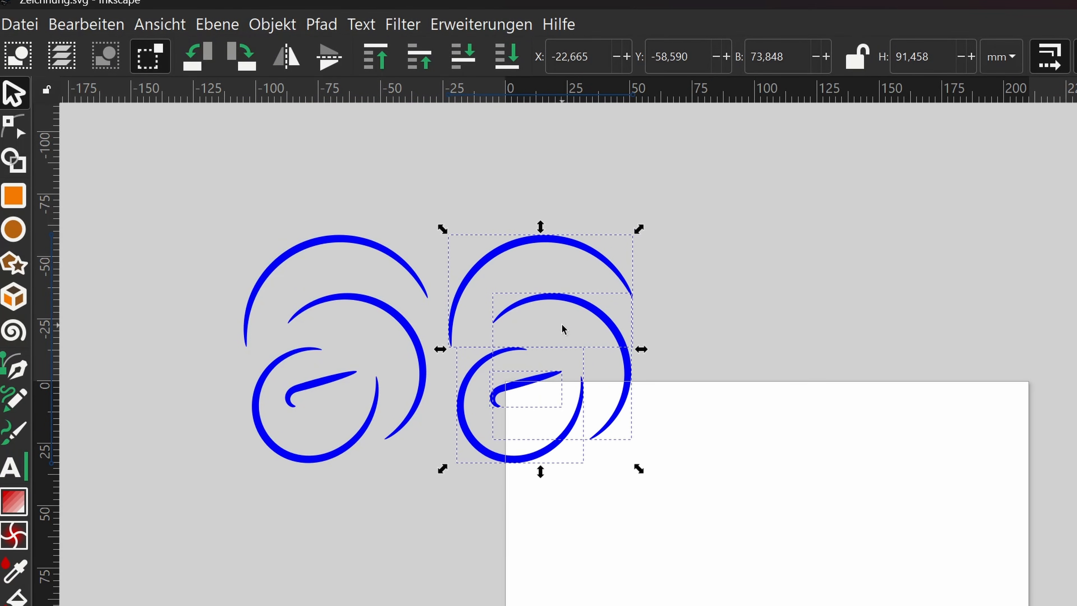
pyautogui.click(292, 71)
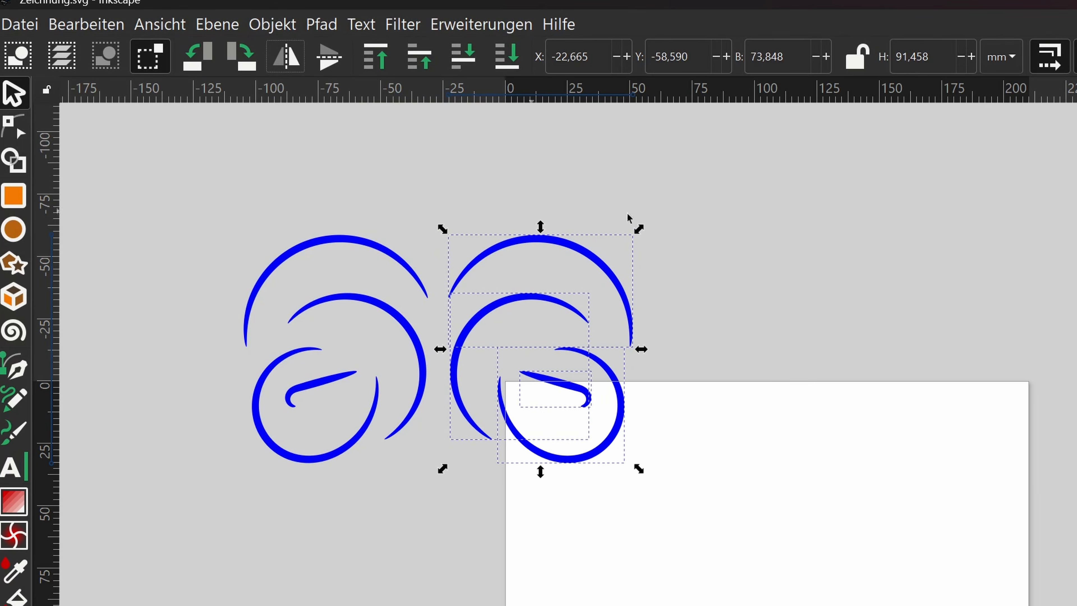
pyautogui.click(788, 387)
pyautogui.scroll(-1, 721, 276)
# Step: Duplicate the mirrored pair of stroke groups, place the copy just below the originals, and flip it vertically
pyautogui.moveTo(168, 183)
pyautogui.mouseDown()
pyautogui.moveTo(407, 381)
pyautogui.moveTo(739, 537)
pyautogui.mouseUp()
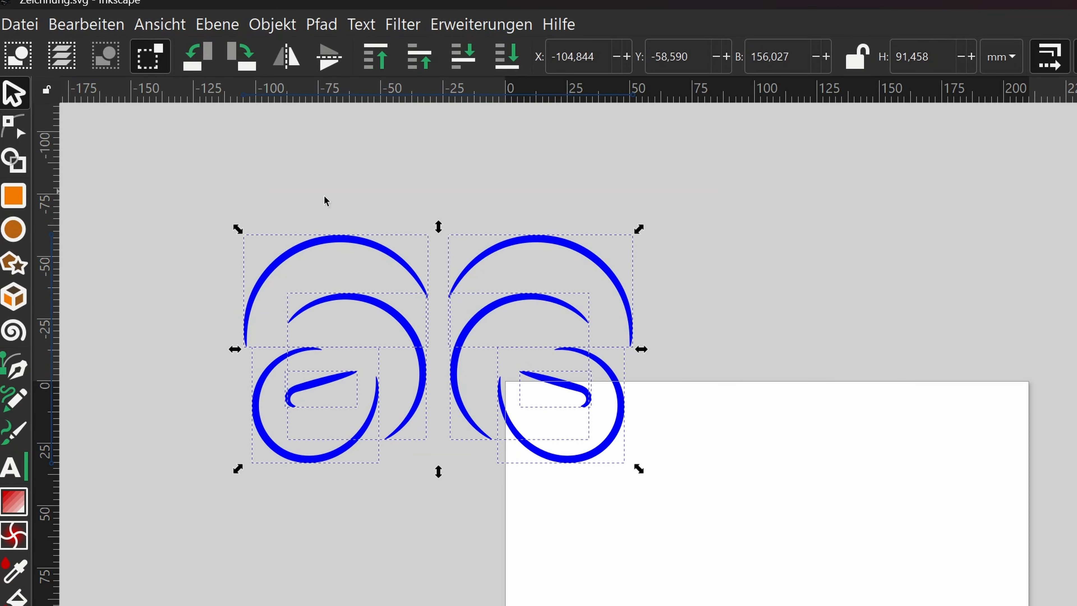
pyautogui.moveTo(190, 194); pyautogui.dragTo(751, 482)
pyautogui.hotkey('ctrl', 'd')
pyautogui.moveTo(459, 385); pyautogui.dragTo(452, 605)
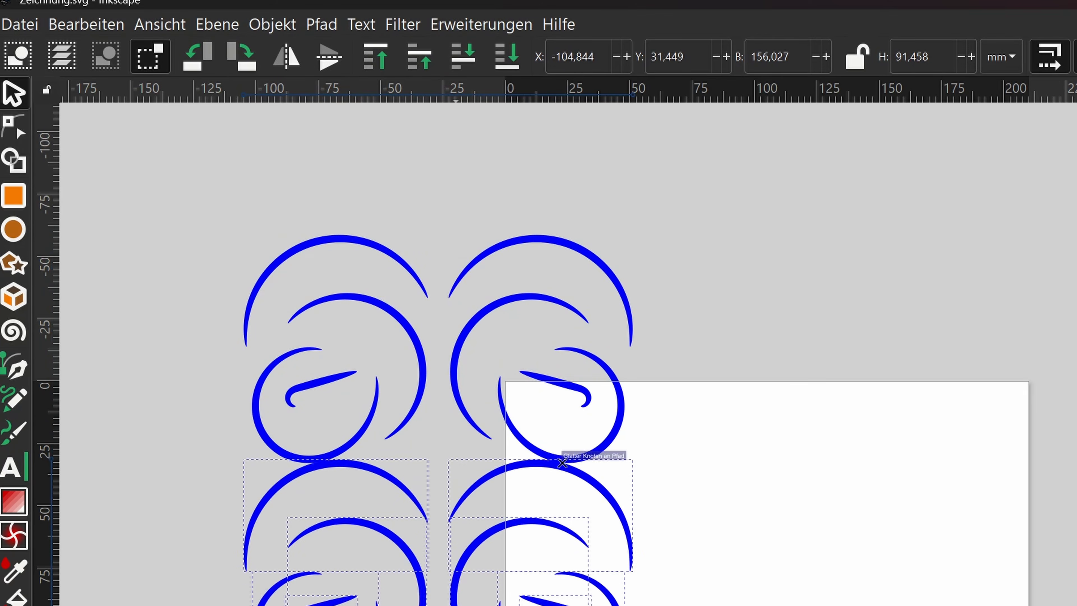
pyautogui.moveTo(562, 463); pyautogui.dragTo(563, 486)
pyautogui.moveTo(455, 602)
pyautogui.mouseDown()
pyautogui.moveTo(463, 586)
pyautogui.moveTo(469, 602)
pyautogui.mouseUp()
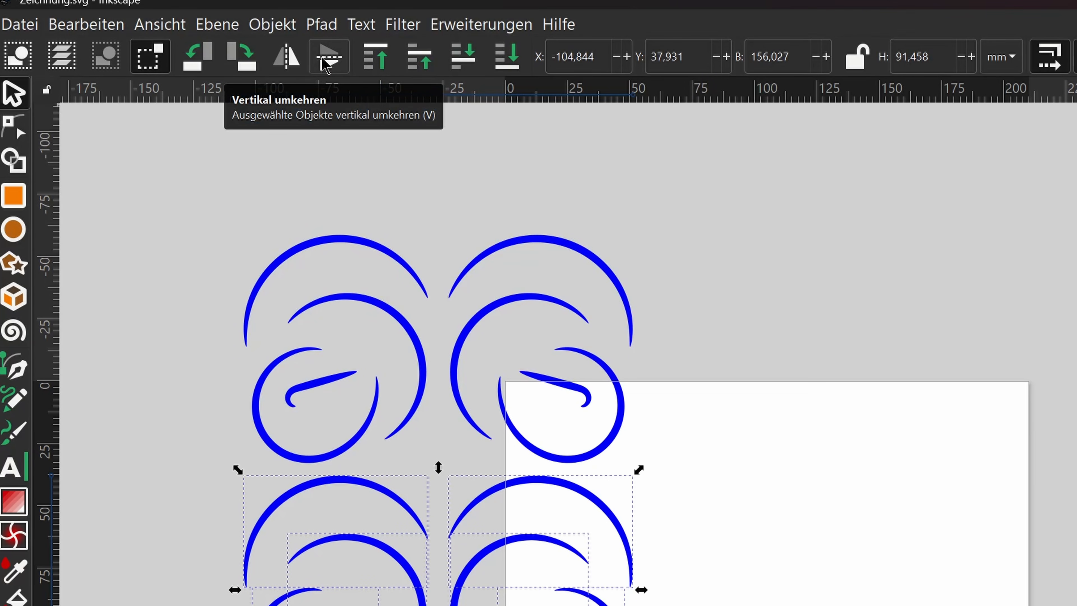
pyautogui.click(326, 64)
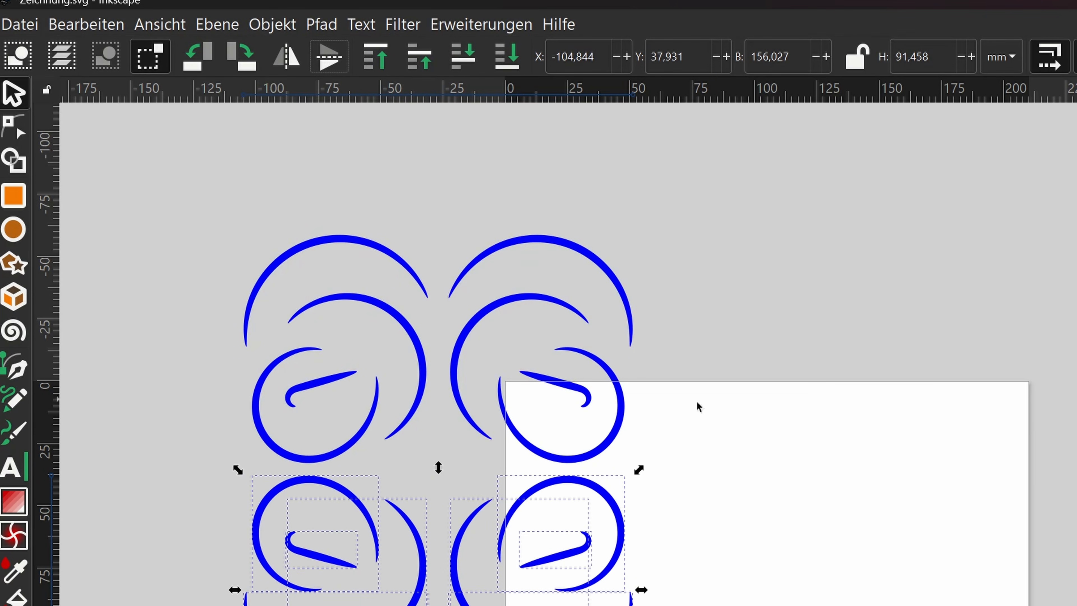
pyautogui.scroll(-1, 795, 338)
pyautogui.click(796, 338)
# Step: Clear the mirrored stroke ornament and move the color portrait up so it overlaps the page's upper-left corner
pyautogui.moveTo(189, 481); pyautogui.dragTo(690, 602)
pyautogui.moveTo(615, 513)
pyautogui.mouseDown()
pyautogui.moveTo(613, 414)
pyautogui.moveTo(614, 492)
pyautogui.moveTo(599, 503)
pyautogui.mouseUp()
pyautogui.moveTo(505, 567); pyautogui.dragTo(497, 462)
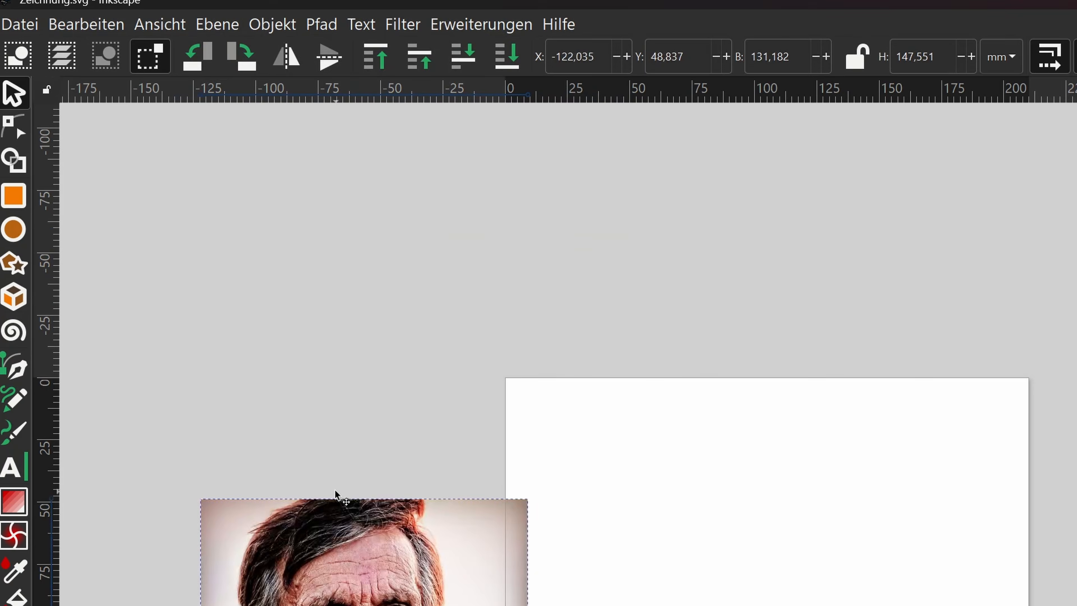
pyautogui.moveTo(335, 490); pyautogui.dragTo(363, 309)
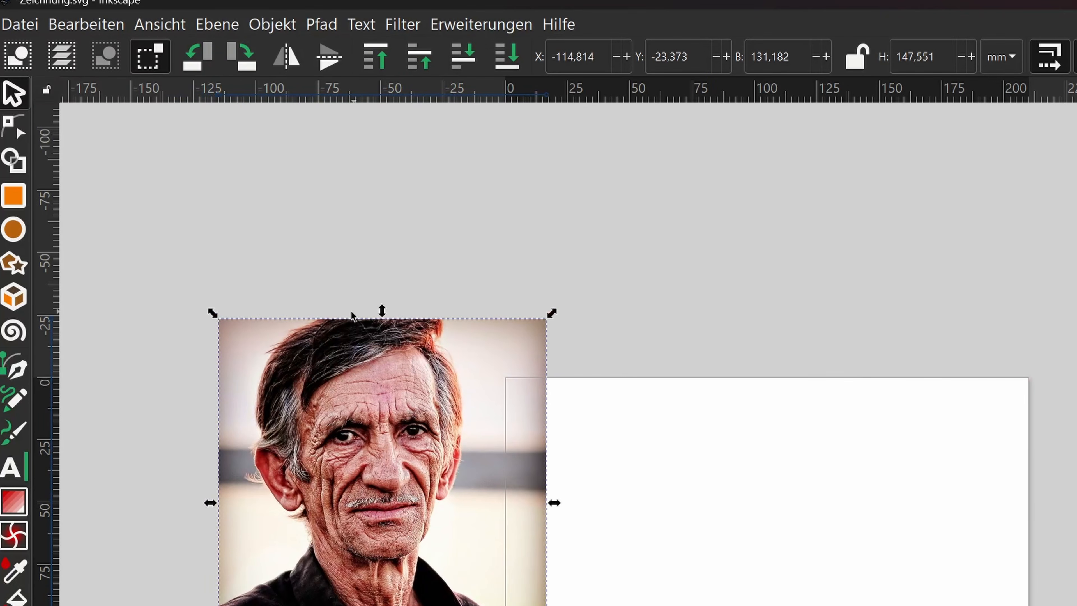
# Step: Set the Pen tool to regular Bézier mode with the stroke shape Keine
pyautogui.click(17, 367)
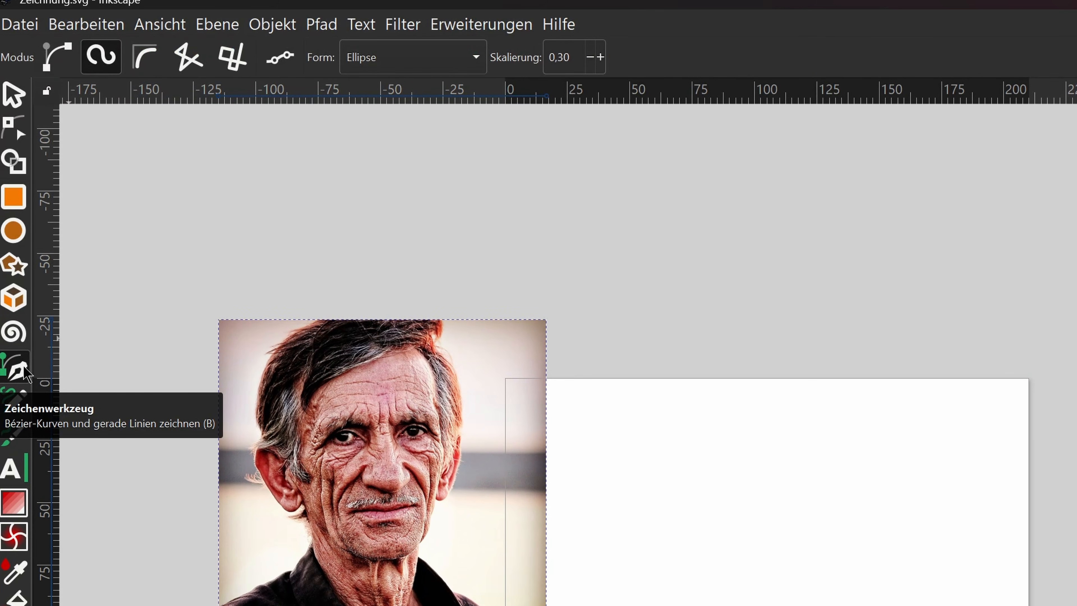
pyautogui.click(56, 58)
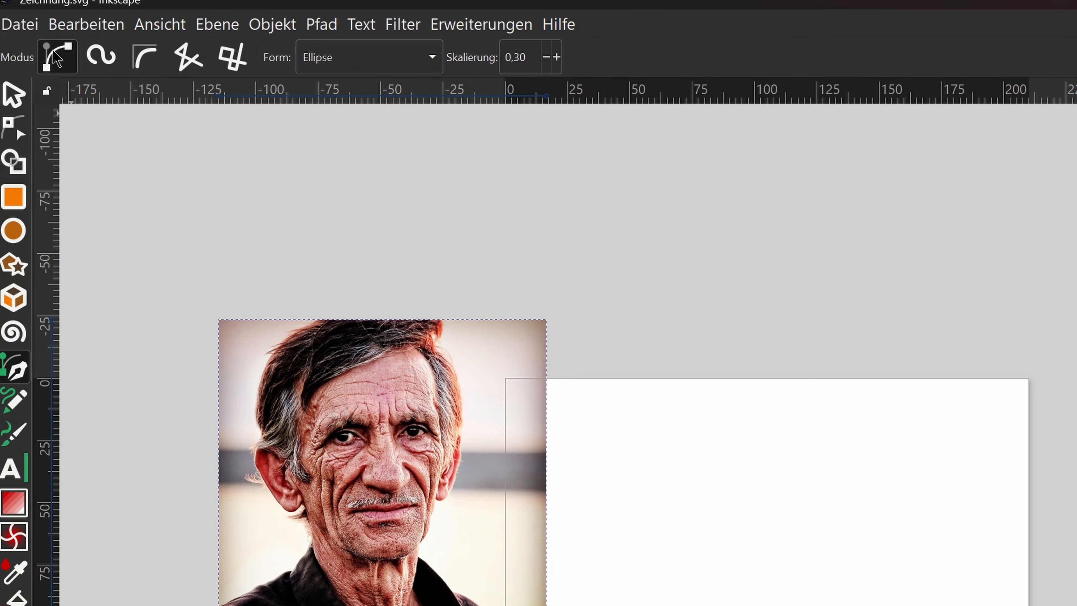
pyautogui.click(429, 63)
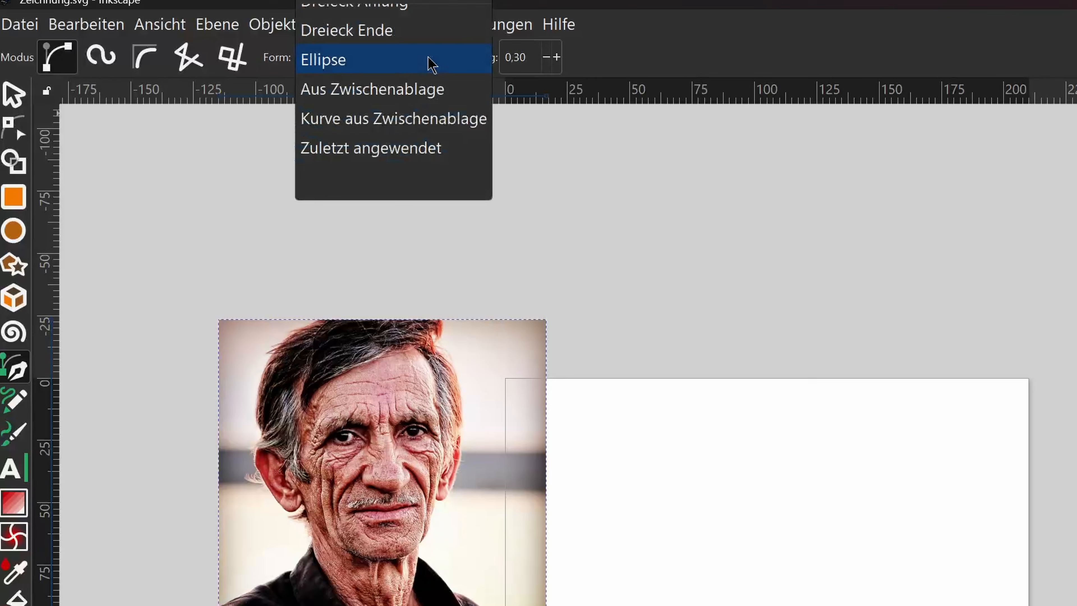
pyautogui.scroll(1, 406, 68)
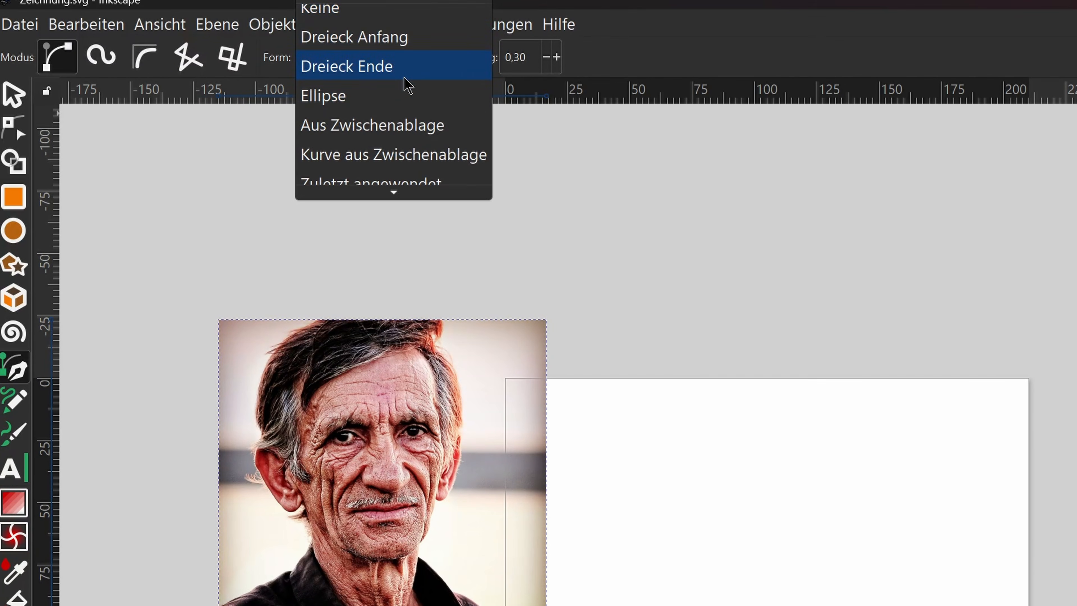
pyautogui.click(373, 14)
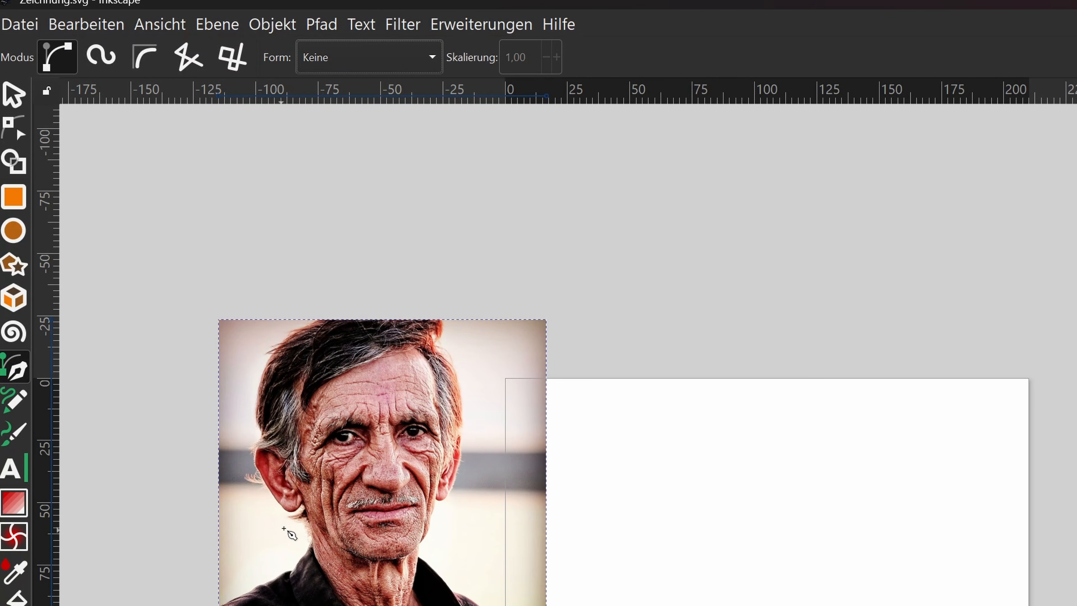
# Step: Trace a closed Bézier outline around the man's head and neck in the color portrait
pyautogui.click(288, 518)
pyautogui.click(245, 471)
pyautogui.click(250, 366)
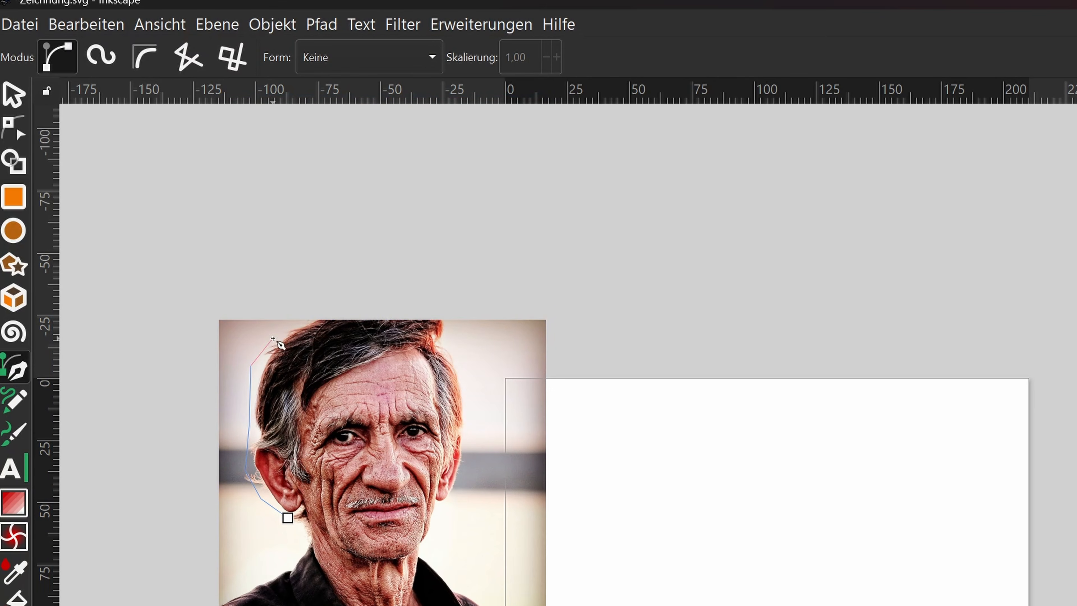
pyautogui.click(290, 323)
pyautogui.click(410, 321)
pyautogui.click(454, 329)
pyautogui.click(459, 414)
pyautogui.moveTo(460, 442); pyautogui.dragTo(459, 451)
pyautogui.click(452, 489)
pyautogui.click(438, 505)
pyautogui.click(435, 524)
pyautogui.moveTo(428, 548); pyautogui.dragTo(422, 601)
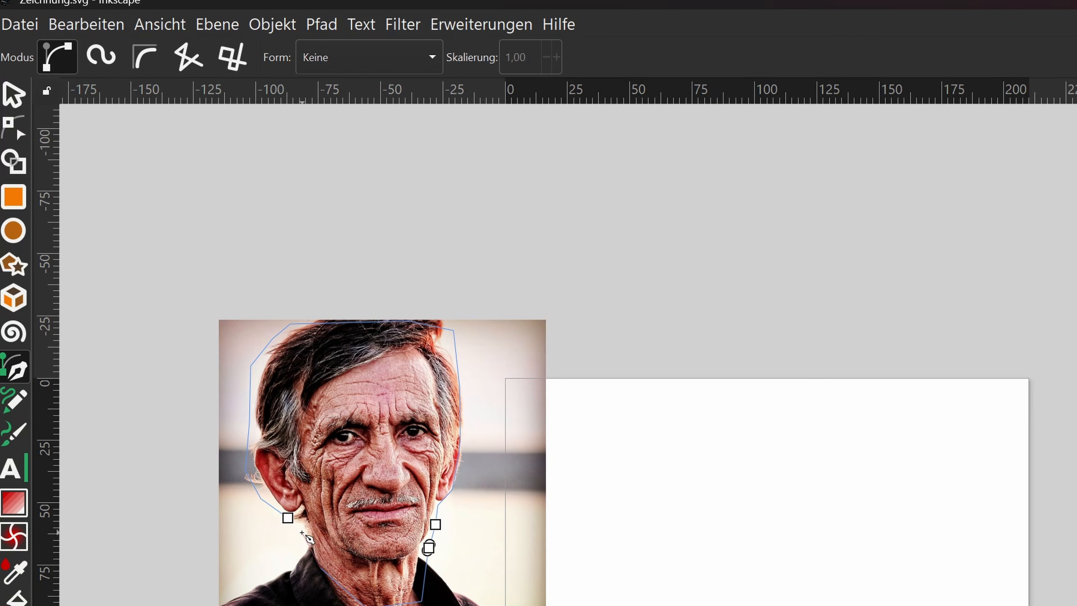
pyautogui.click(288, 519)
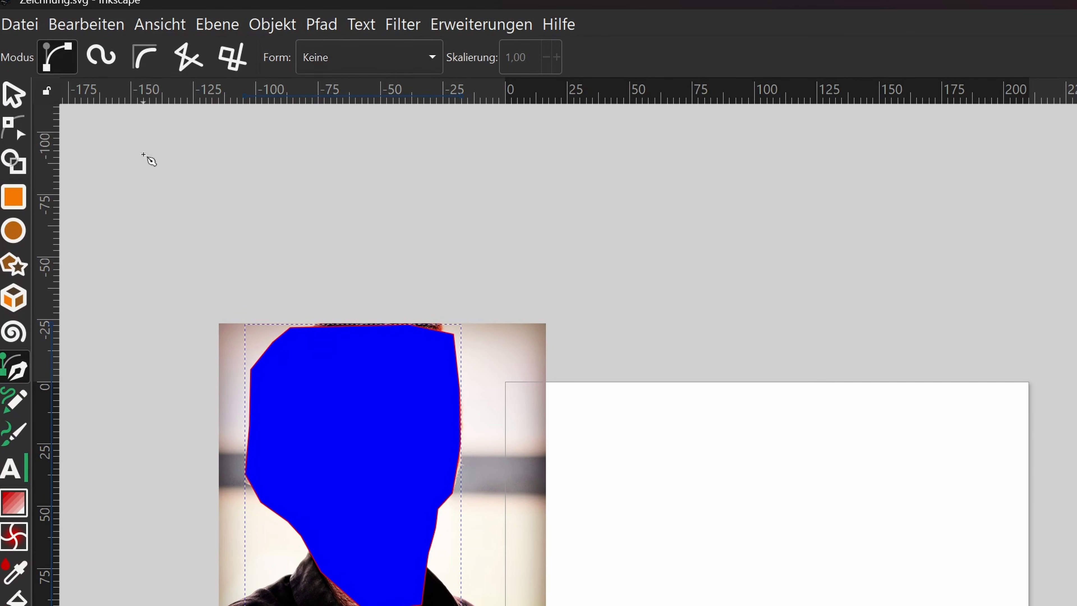
# Step: Clip the portrait to the traced outline using both objects, and move the cut-out head slightly down
pyautogui.click(16, 97)
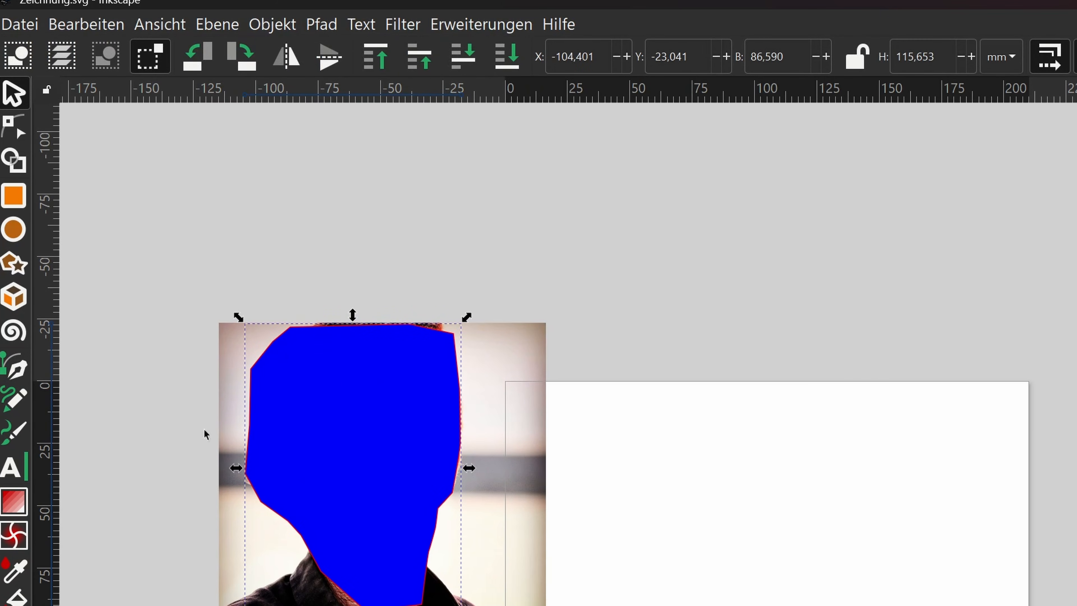
pyautogui.moveTo(161, 276); pyautogui.dragTo(723, 604)
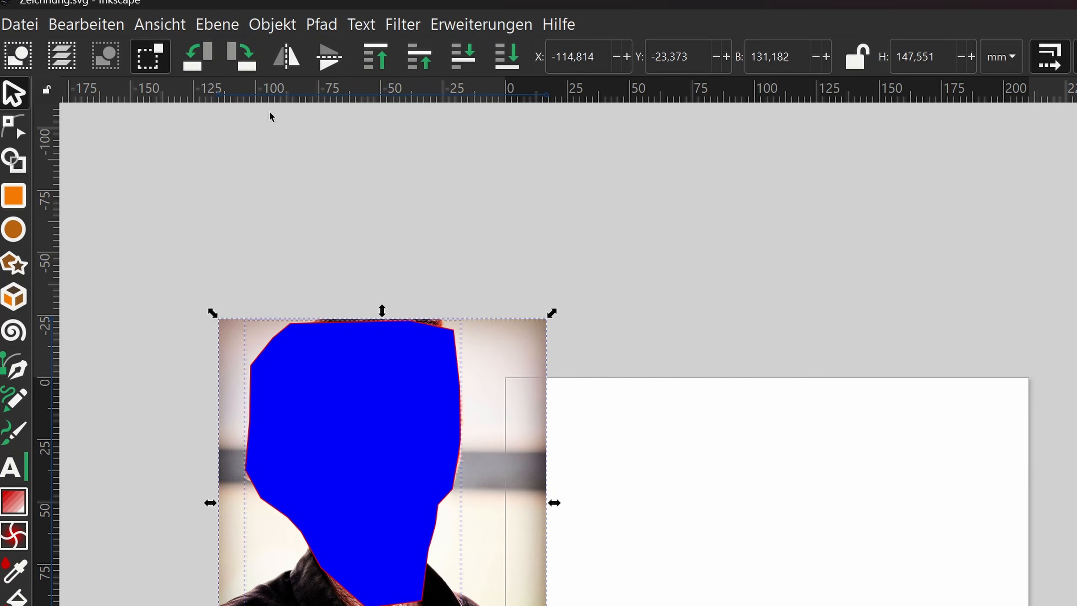
pyautogui.click(272, 25)
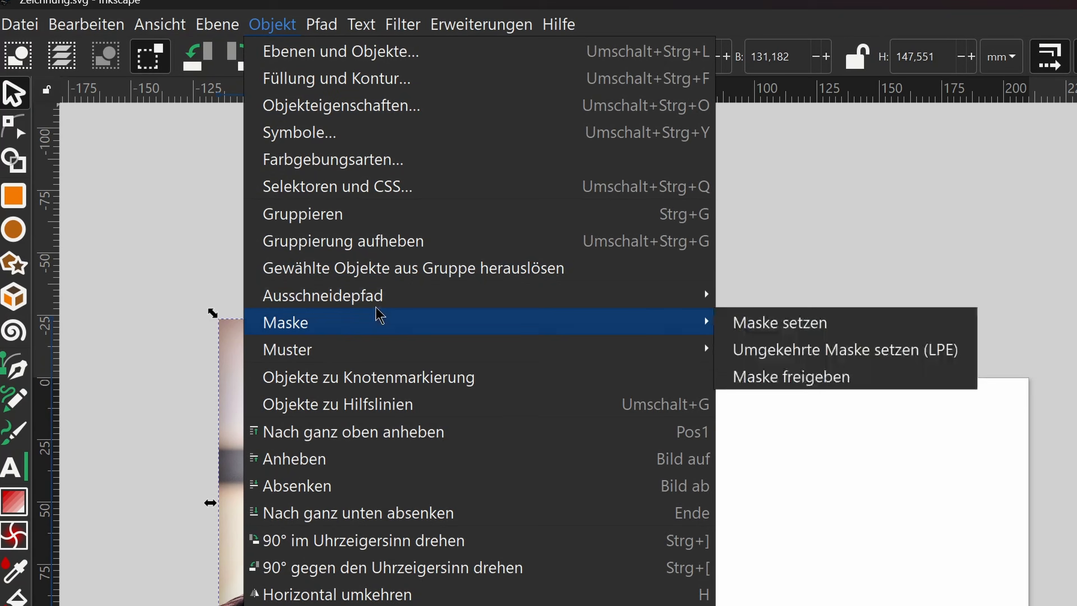
pyautogui.moveTo(384, 299)
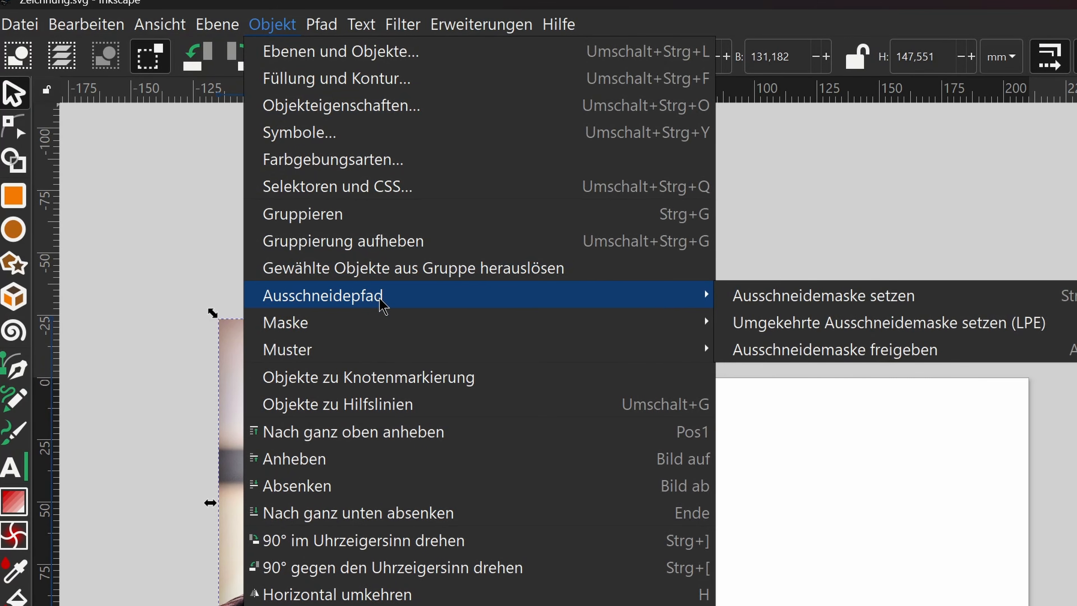
pyautogui.click(771, 302)
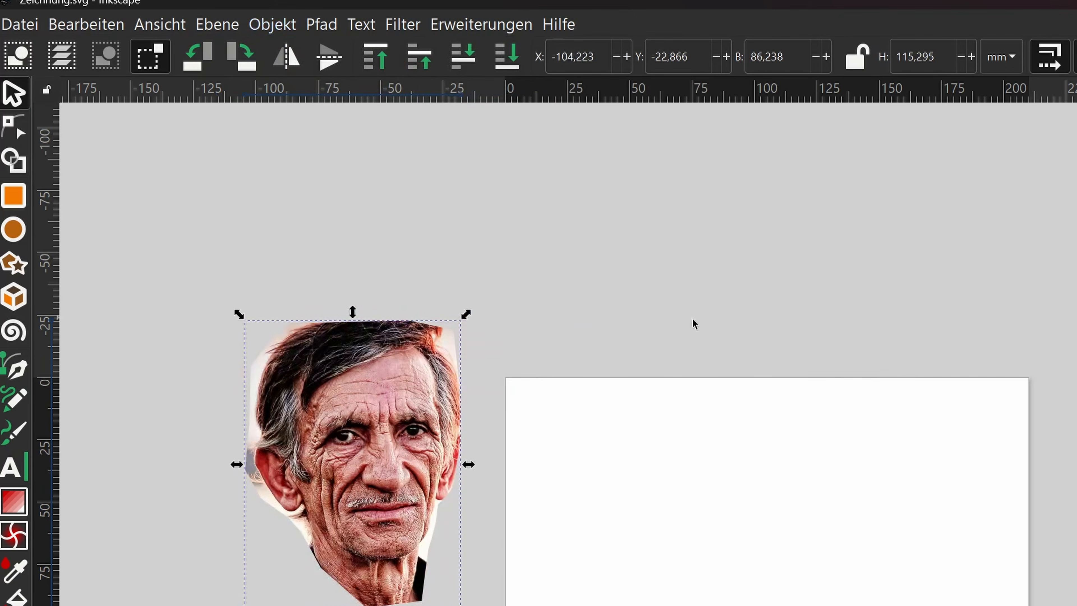
pyautogui.moveTo(420, 459); pyautogui.dragTo(429, 541)
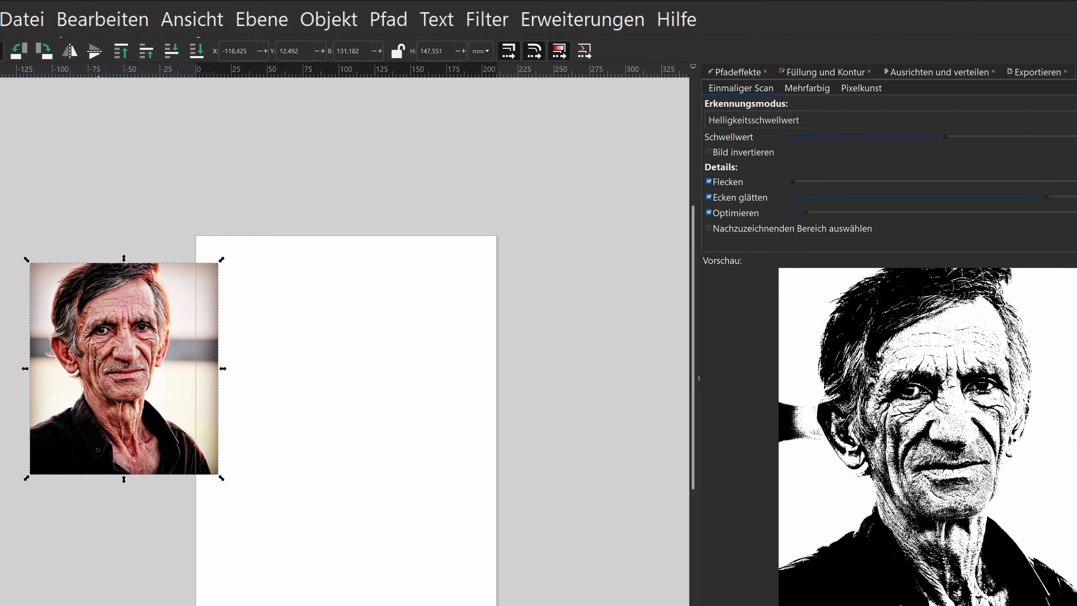
# Step: Open the bitmap tracing settings for the color portrait and move the portrait across the page's right edge
pyautogui.moveTo(94, 356)
pyautogui.mouseDown()
pyautogui.moveTo(70, 343)
pyautogui.moveTo(83, 354)
pyautogui.mouseUp()
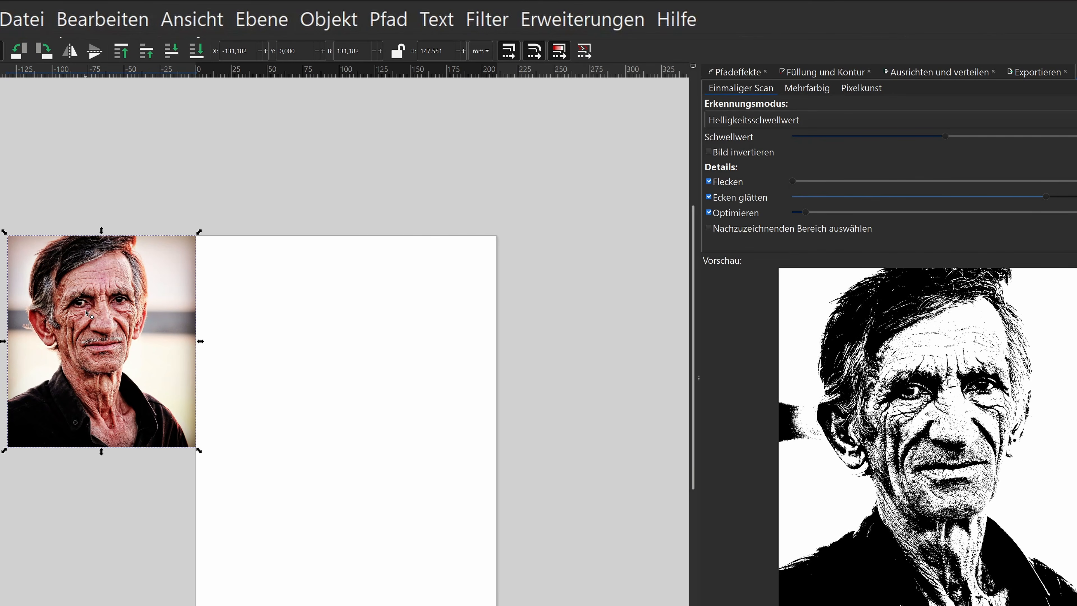
pyautogui.click(61, 297)
pyautogui.click(388, 24)
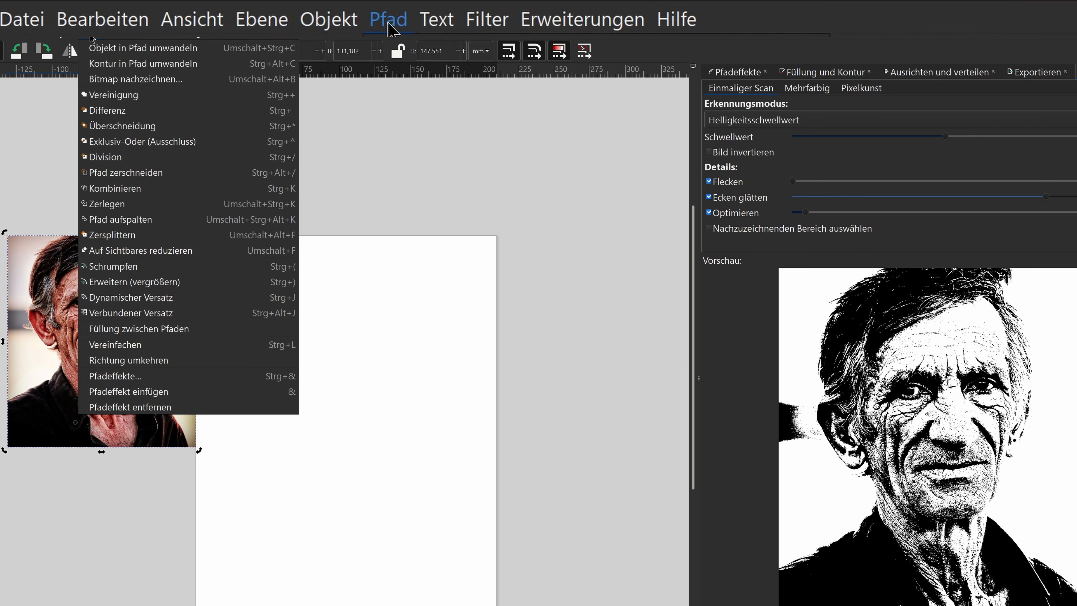
pyautogui.click(119, 79)
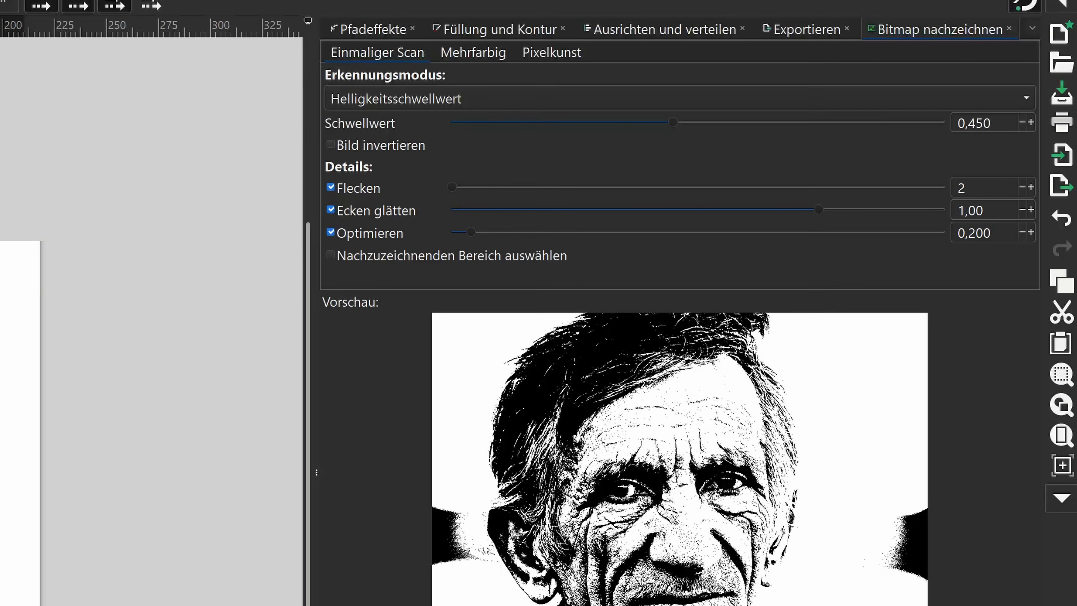
pyautogui.moveTo(1, 394); pyautogui.dragTo(183, 348)
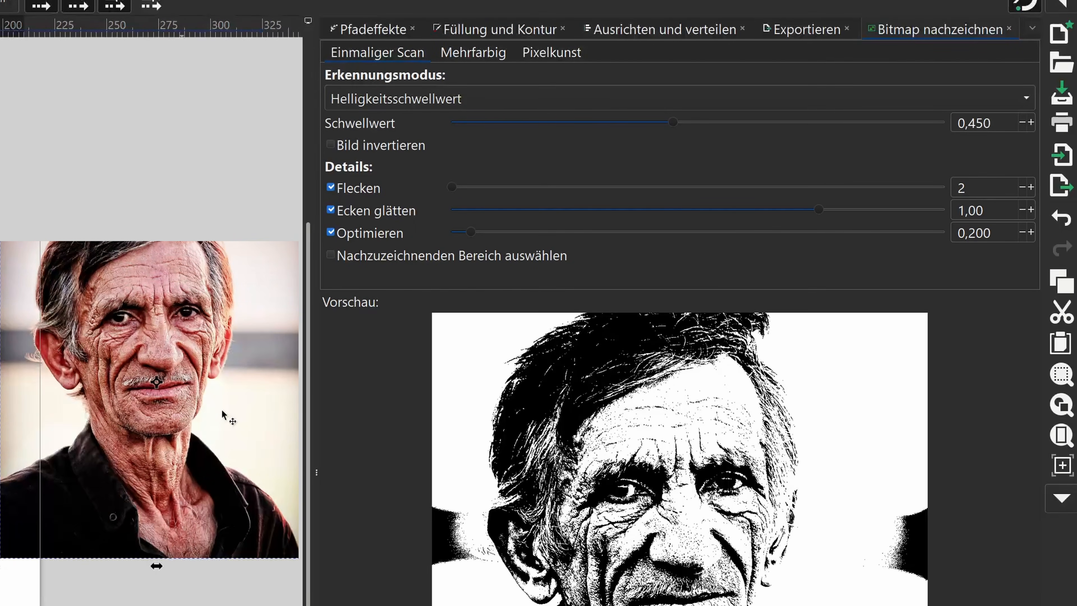
# Step: Review the single-scan detection modes, keep Helligkeitsschwellwert, and raise the brightness threshold slightly
pyautogui.click(1031, 105)
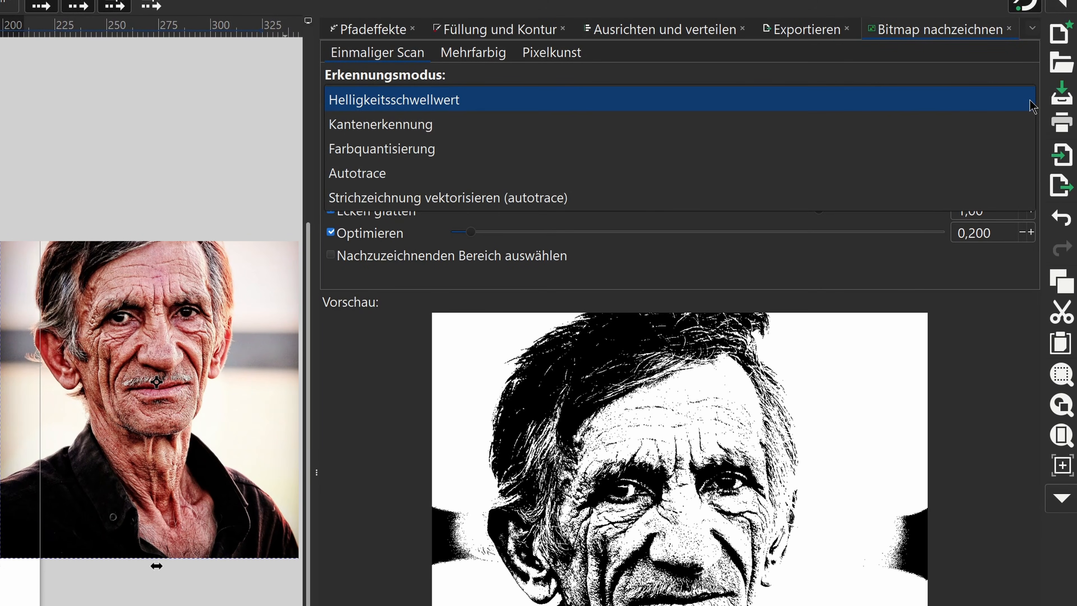
pyautogui.click(417, 125)
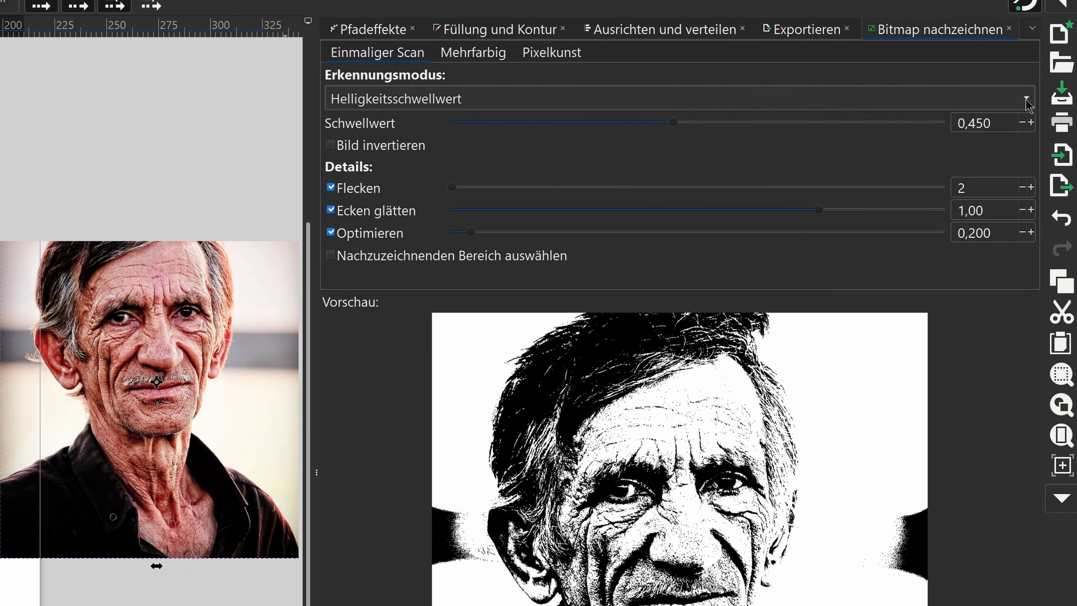
pyautogui.click(1026, 99)
pyautogui.click(1029, 105)
pyautogui.moveTo(673, 126)
pyautogui.mouseDown()
pyautogui.moveTo(567, 130)
pyautogui.moveTo(531, 144)
pyautogui.moveTo(724, 161)
pyautogui.moveTo(699, 169)
pyautogui.mouseUp()
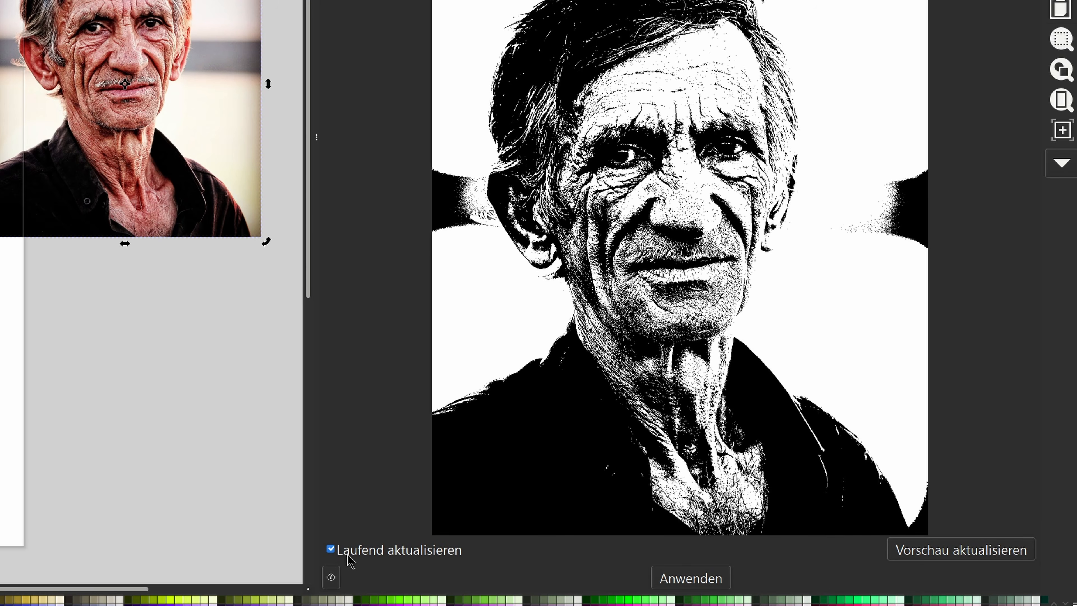
# Step: Move the color portrait down along the page's right edge and apply the trace with live preview updating enabled
pyautogui.click(331, 549)
pyautogui.click(332, 550)
pyautogui.moveTo(168, 195); pyautogui.dragTo(173, 293)
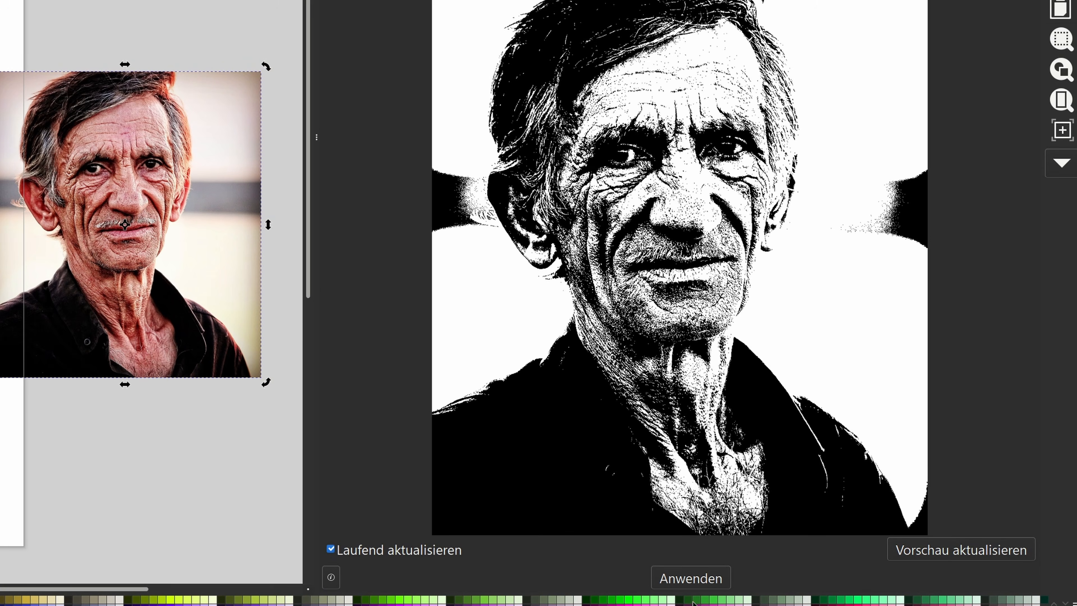
pyautogui.click(697, 579)
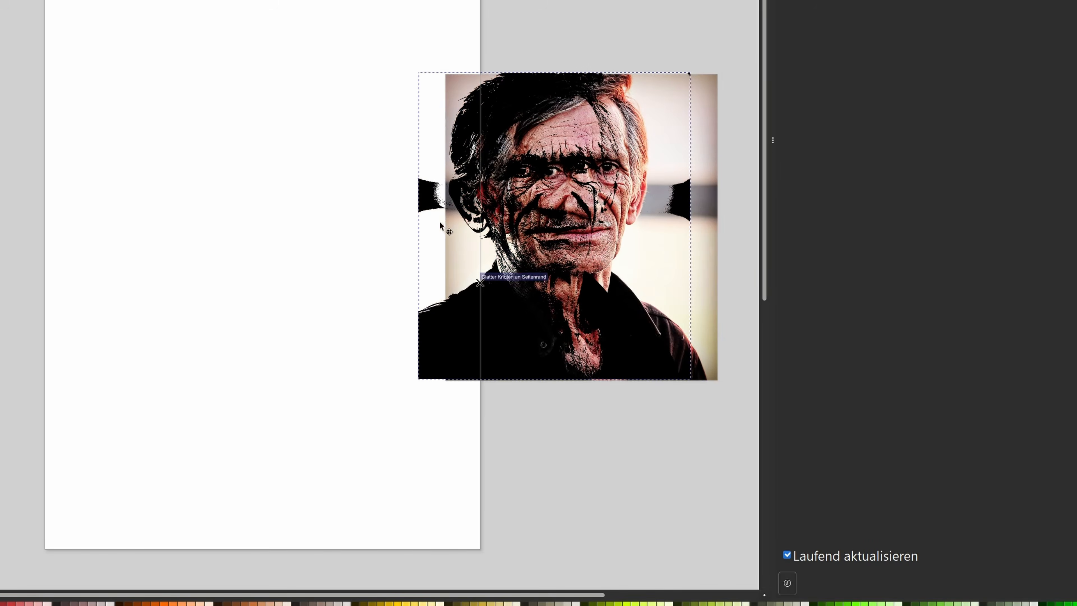
# Step: Move the black traced portrait to the page's upper-left corner at X 0, Y 0, and delete the color original
pyautogui.moveTo(509, 227)
pyautogui.mouseDown()
pyautogui.moveTo(164, 232)
pyautogui.moveTo(209, 229)
pyautogui.mouseUp()
pyautogui.moveTo(262, 209)
pyautogui.mouseDown()
pyautogui.moveTo(208, 139)
pyautogui.moveTo(184, 72)
pyautogui.mouseUp()
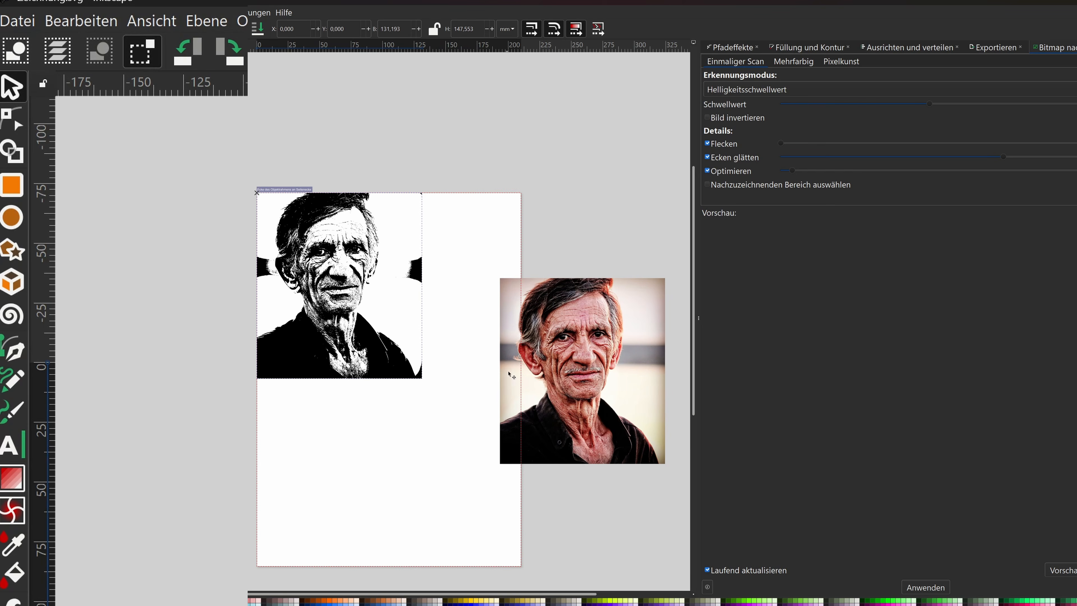
pyautogui.moveTo(511, 374); pyautogui.dragTo(510, 375)
pyautogui.click(550, 384)
pyautogui.press('Delete')
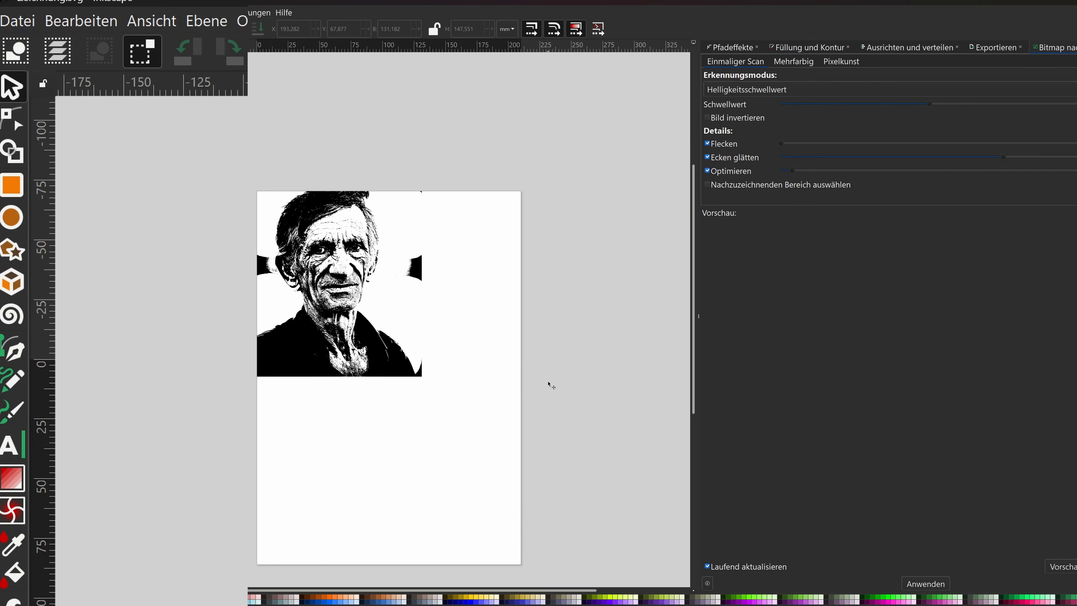
# Step: Open the export settings for the traced portrait and limit the export to selected objects
pyautogui.click(340, 270)
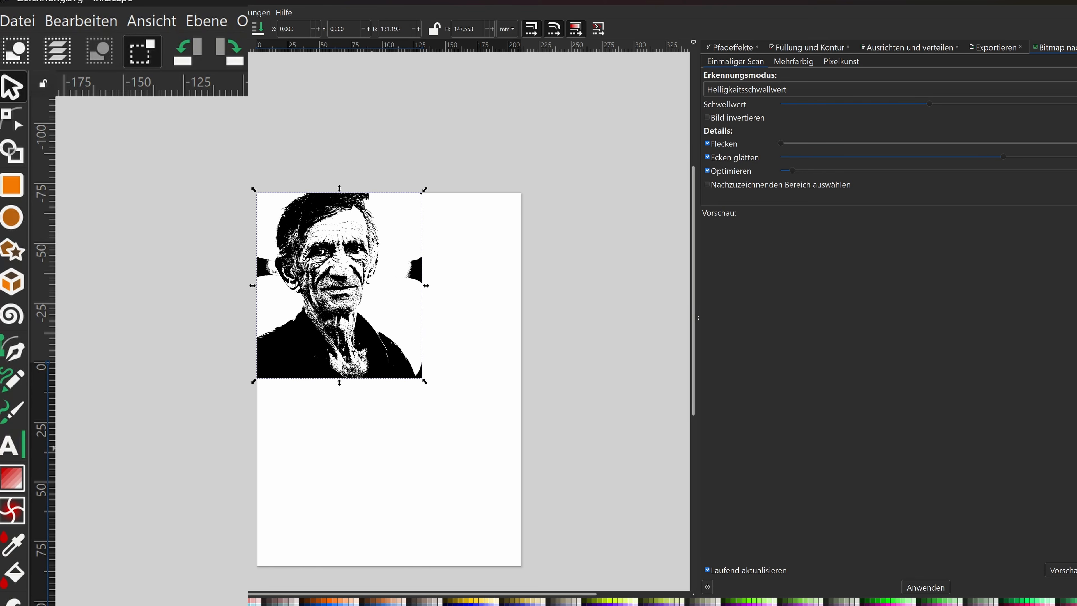
pyautogui.click(22, 23)
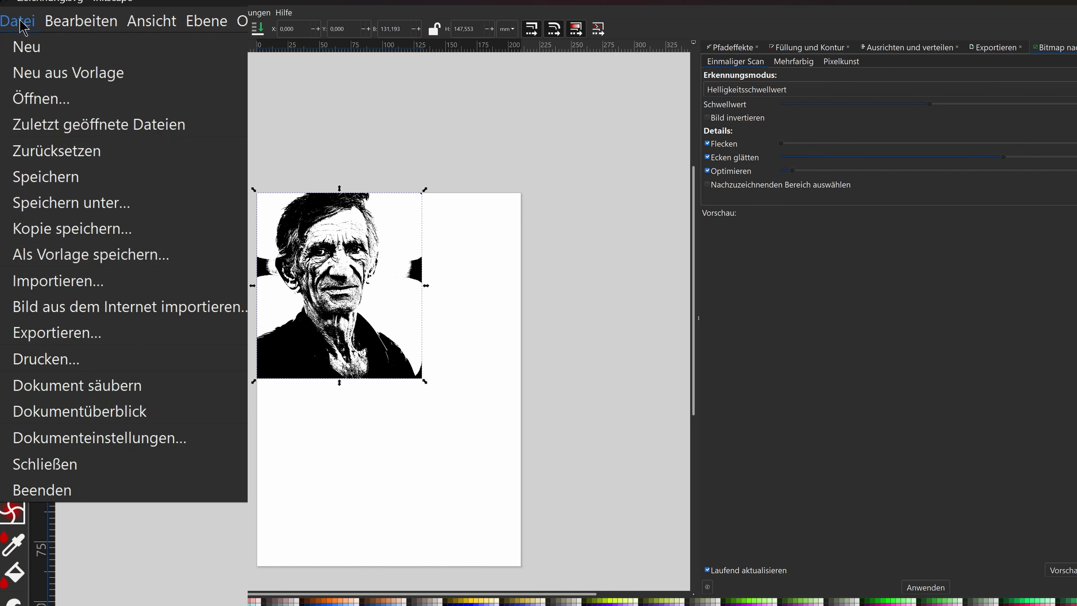
pyautogui.click(59, 333)
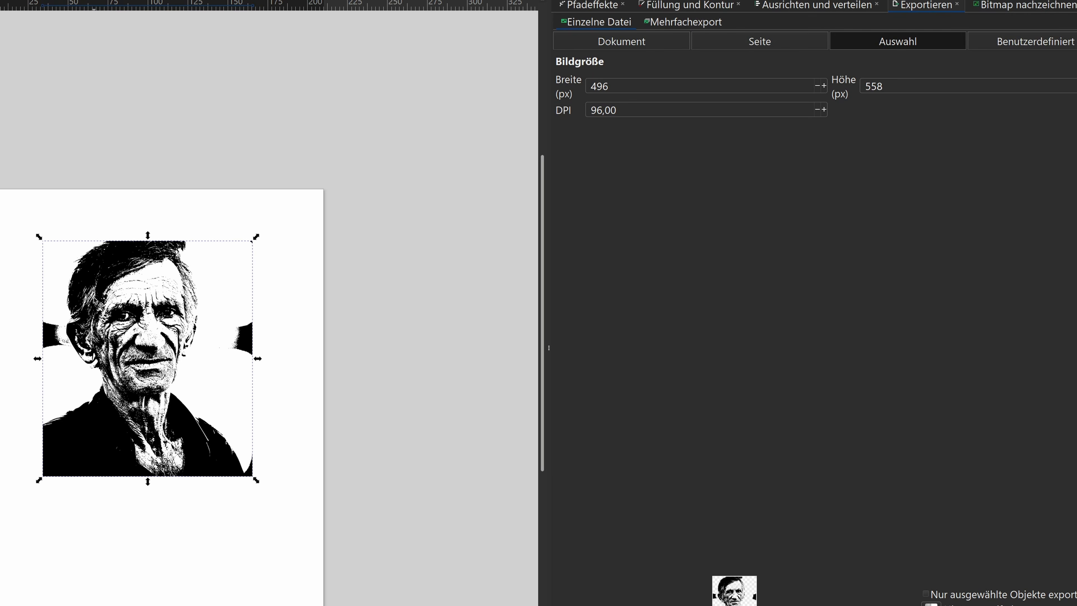
pyautogui.click(97, 301)
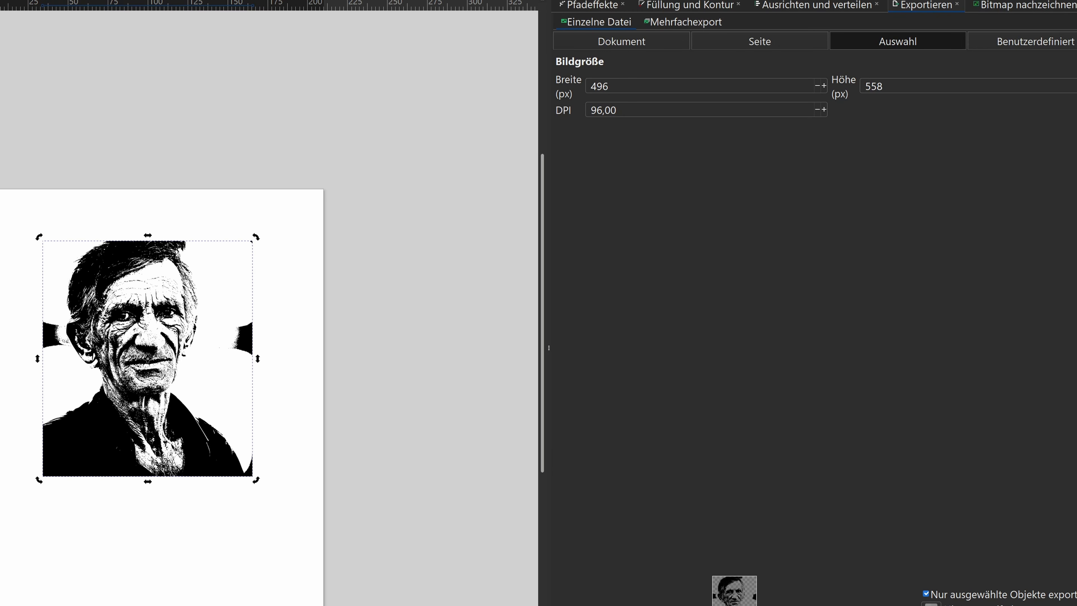
# Step: Place a light blue rectangle behind the traced portrait and align its top edge with the top of the trace
pyautogui.press('n')
pyautogui.moveTo(0, 226)
pyautogui.mouseDown()
pyautogui.moveTo(68, 350)
pyautogui.moveTo(130, 428)
pyautogui.mouseUp()
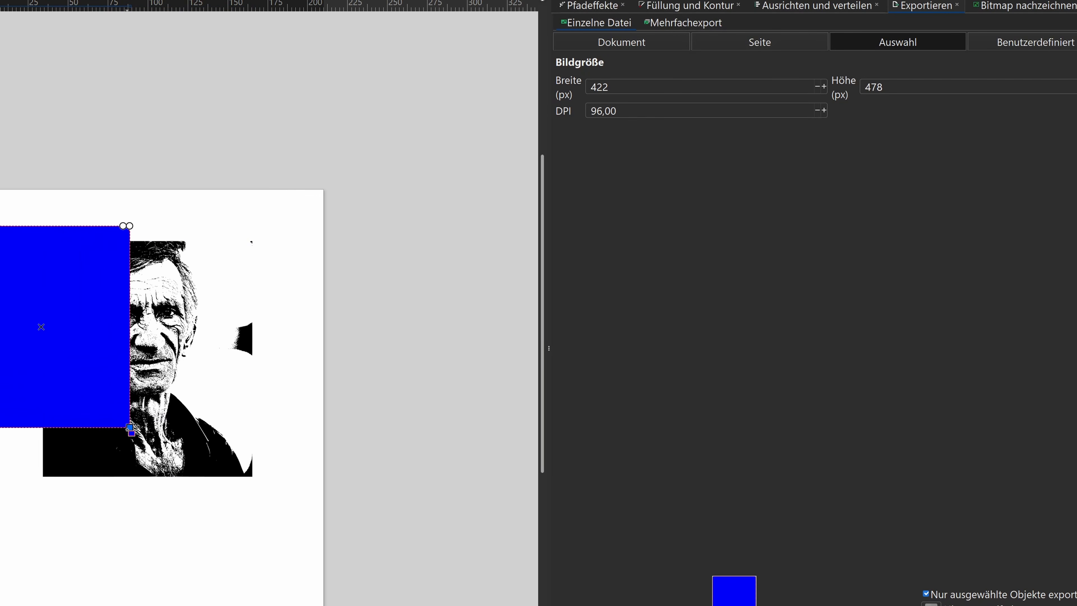
pyautogui.press('End')
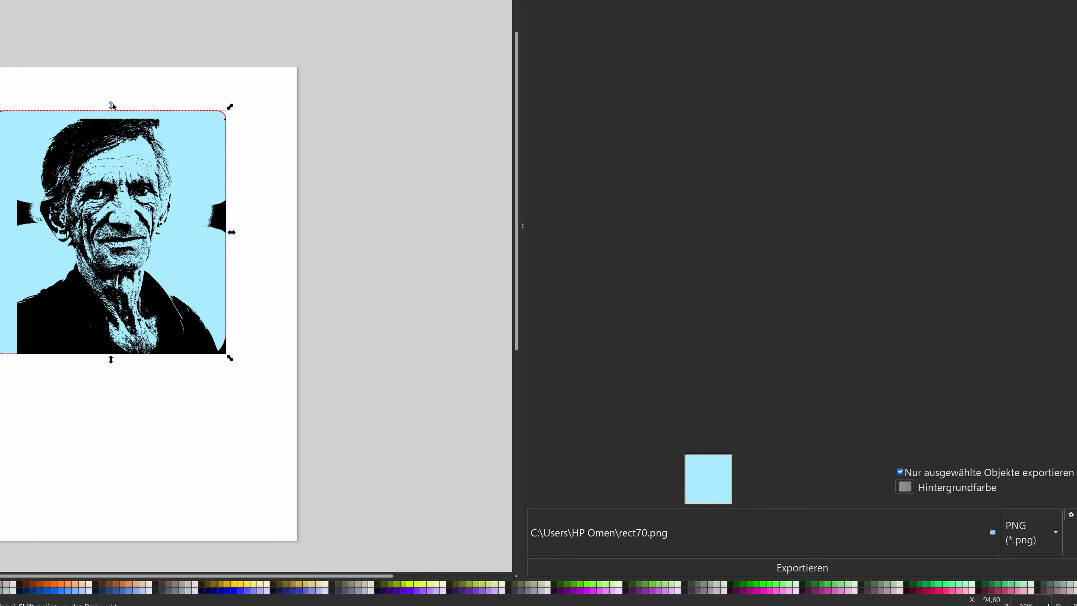
pyautogui.moveTo(110, 106); pyautogui.dragTo(111, 114)
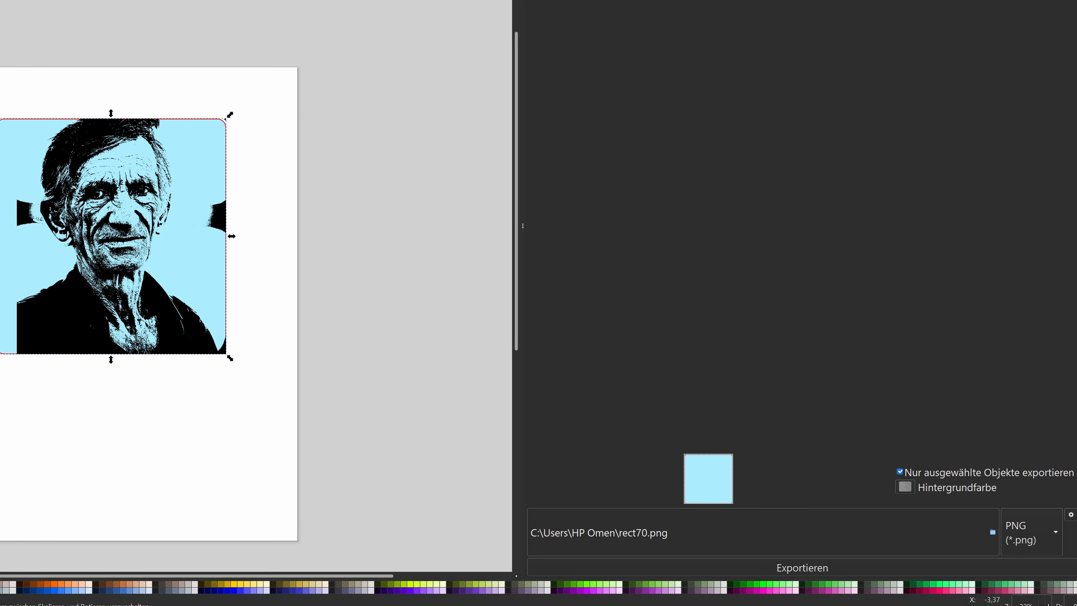
# Step: Select the traced portrait and its light blue background together, keeping the export limited to selected objects
pyautogui.press('Escape')
pyautogui.moveTo(0, 102); pyautogui.dragTo(247, 383)
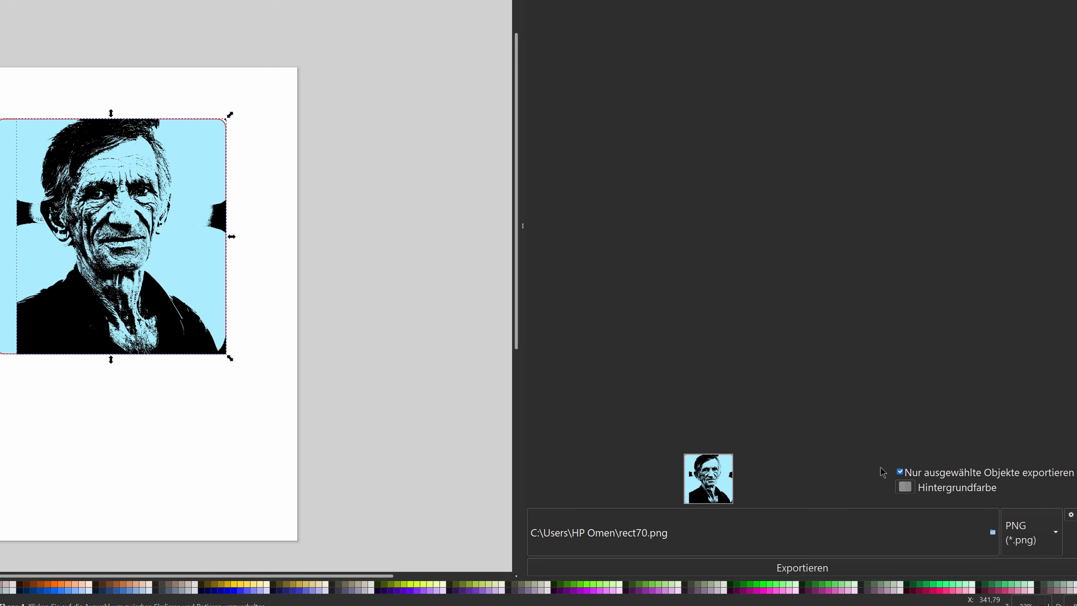
pyautogui.click(903, 472)
pyautogui.click(901, 473)
# Step: Keep PNG as the export format and export the selected portrait with its background as rect70.png
pyautogui.click(1055, 536)
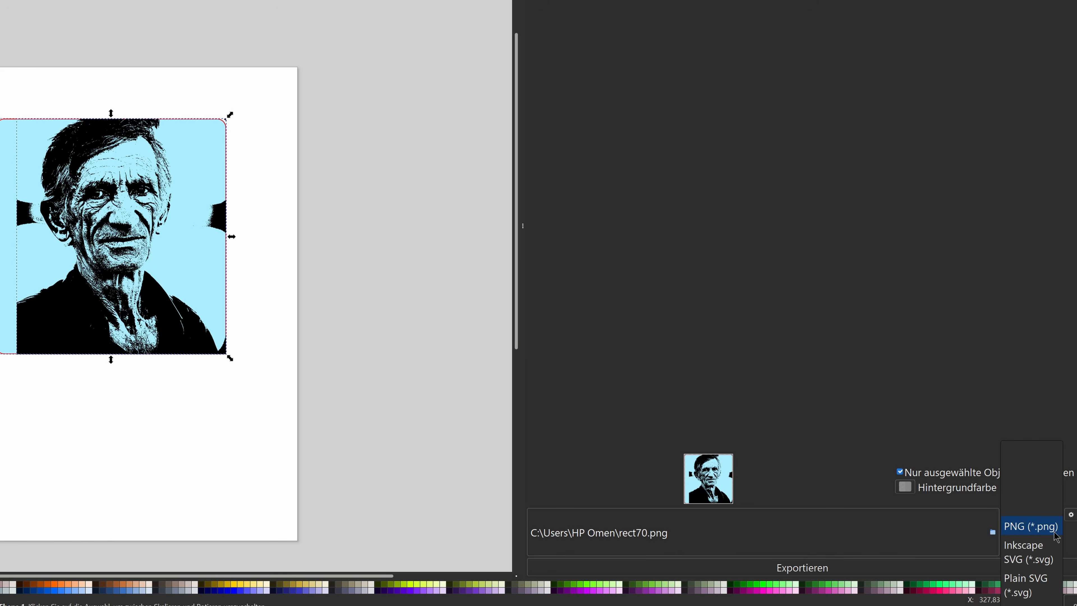
pyautogui.scroll(-3, 1051, 537)
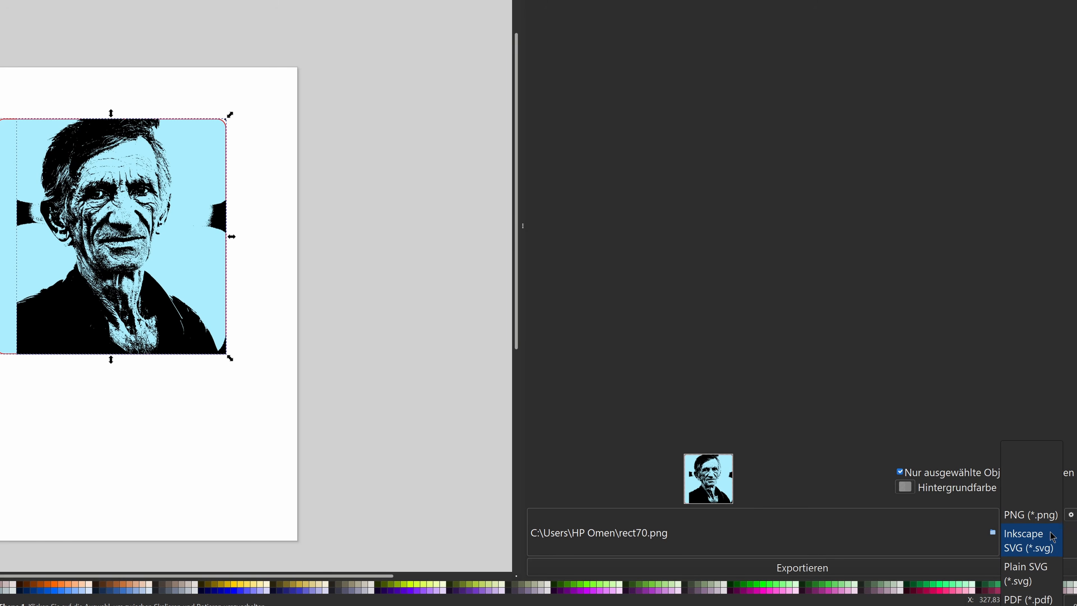
pyautogui.scroll(-1, 1022, 560)
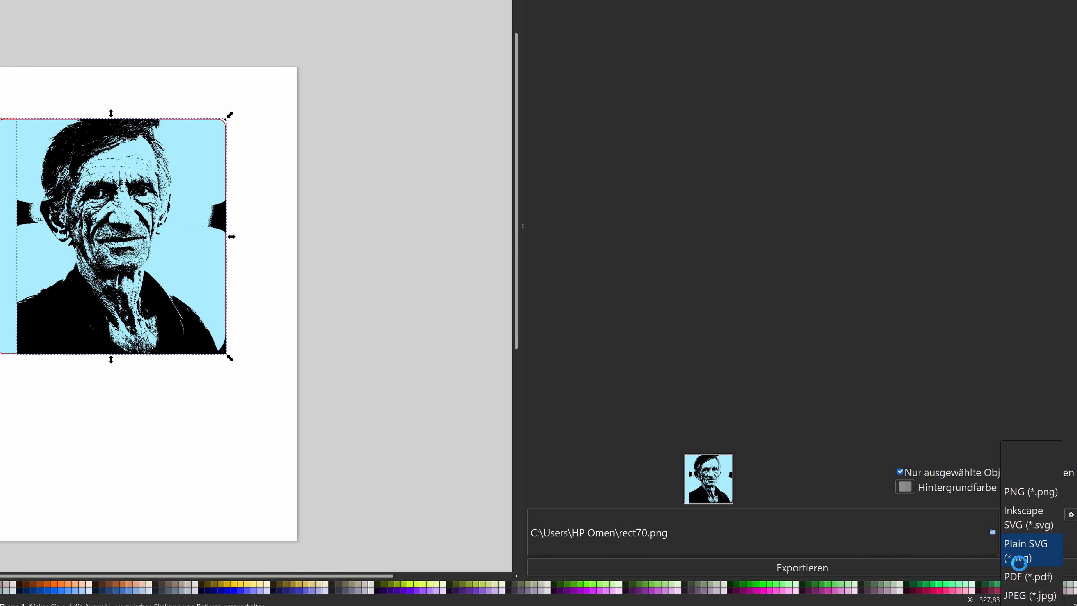
pyautogui.scroll(2, 1021, 594)
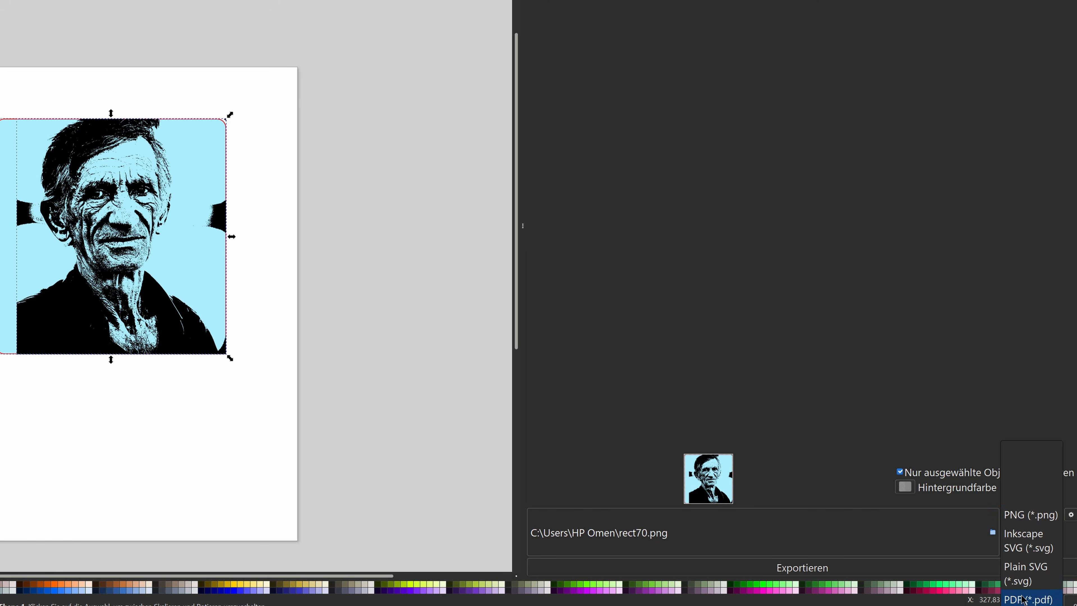
pyautogui.click(1026, 516)
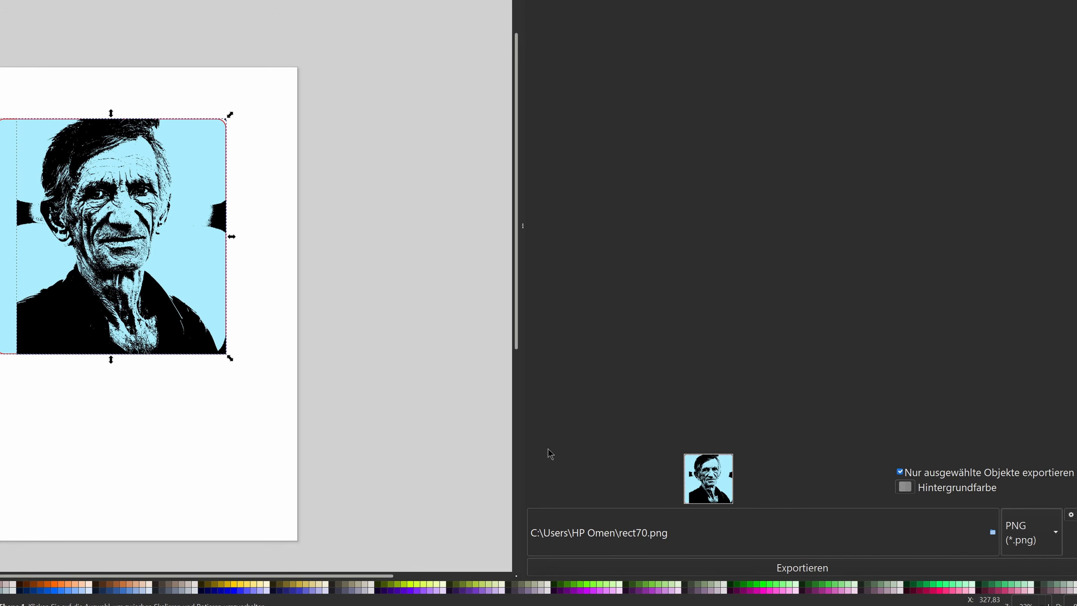
pyautogui.click(749, 568)
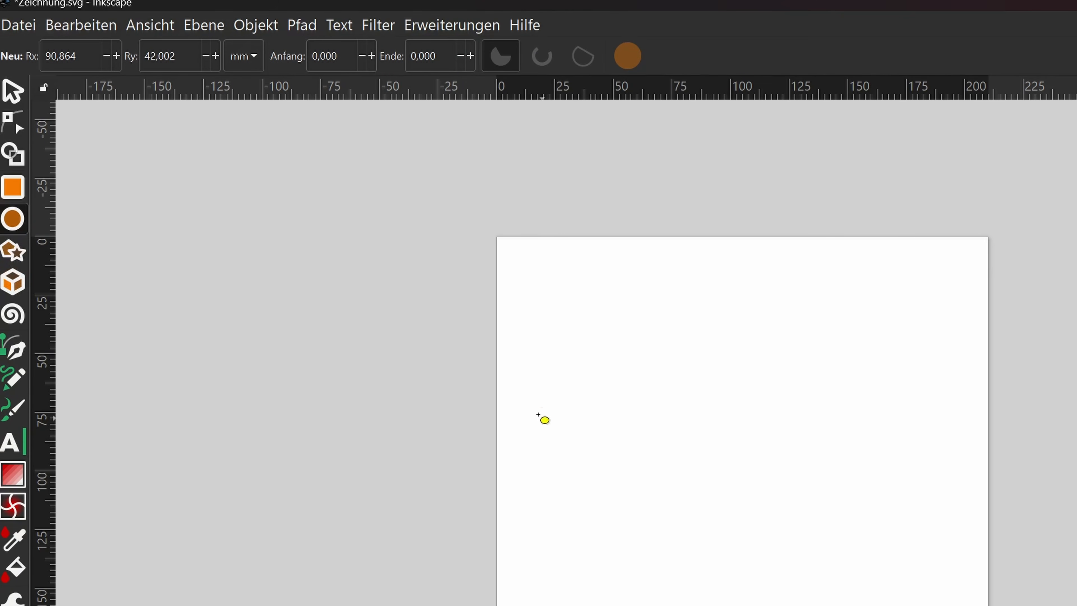
# Step: Draw a wide ellipse about 170 mm across on the upper half of the page, with a black fill and yellow stroke
pyautogui.moveTo(527, 392); pyautogui.dragTo(906, 557)
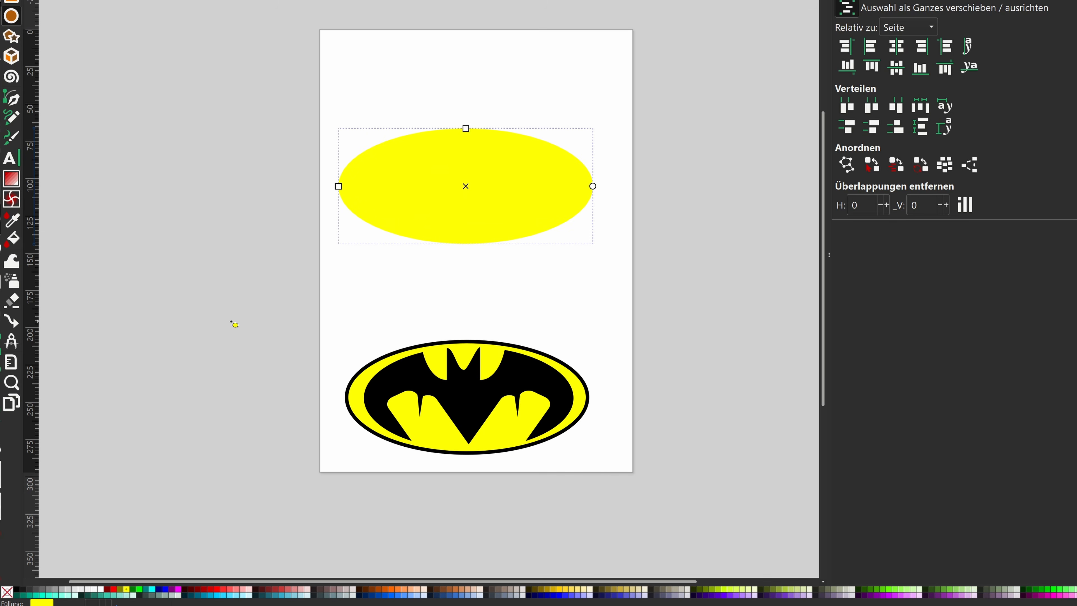
pyautogui.click(19, 590)
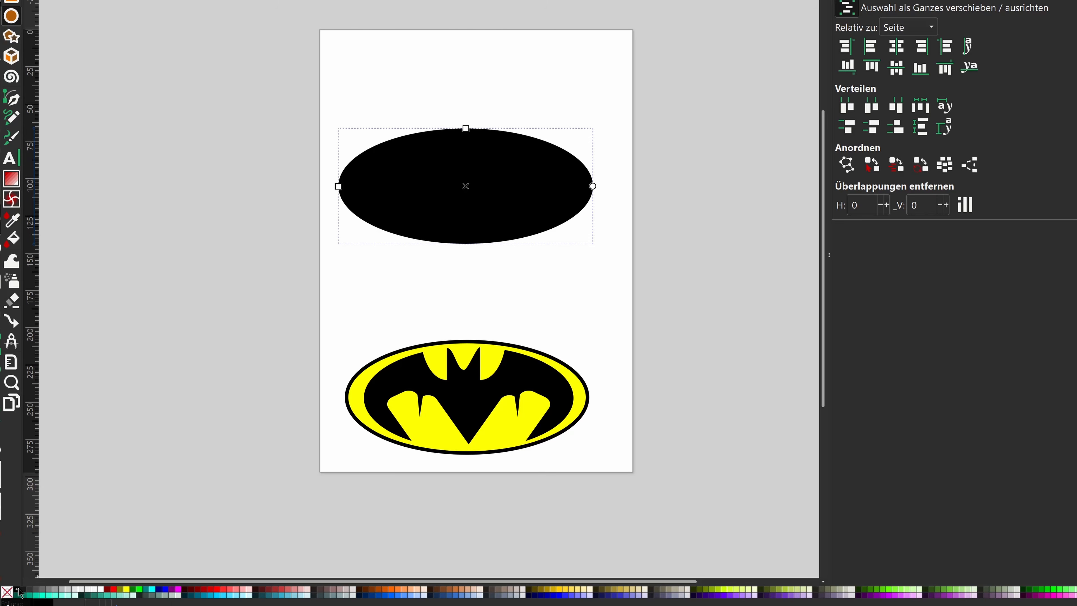
pyautogui.press('shift')
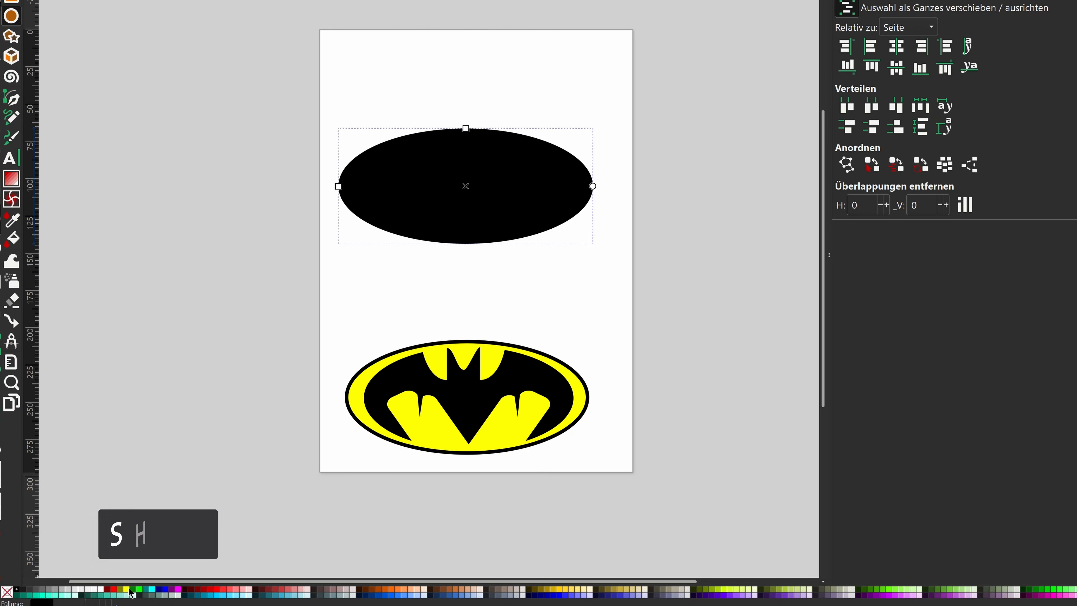
pyautogui.keyDown('shift'); pyautogui.click(129, 593); pyautogui.keyUp('shift')
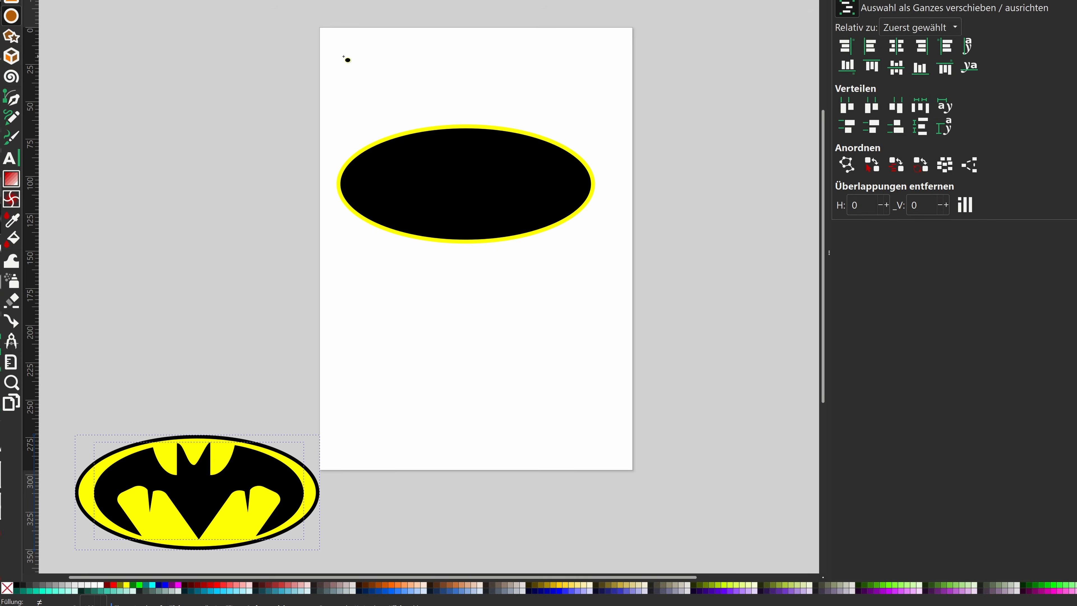
# Step: Above the large ellipse, draw a tall ellipse with radii about 15.3 by 27.4 mm and cover its right half with a 38.8 by 100.9 mm rectangle
pyautogui.moveTo(345, 57); pyautogui.dragTo(388, 134)
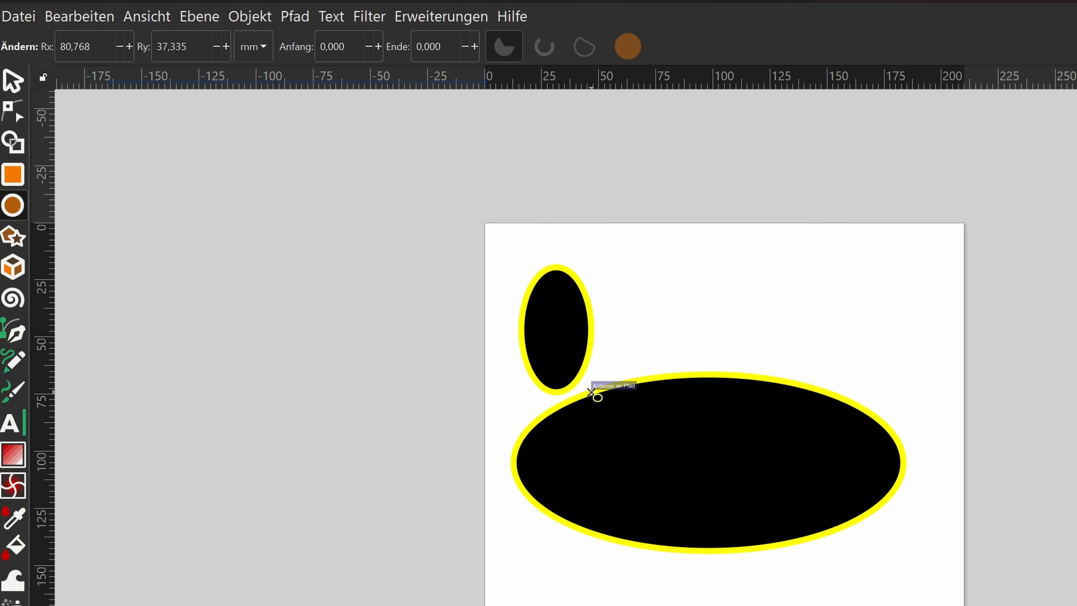
pyautogui.moveTo(591, 392); pyautogui.dragTo(591, 392)
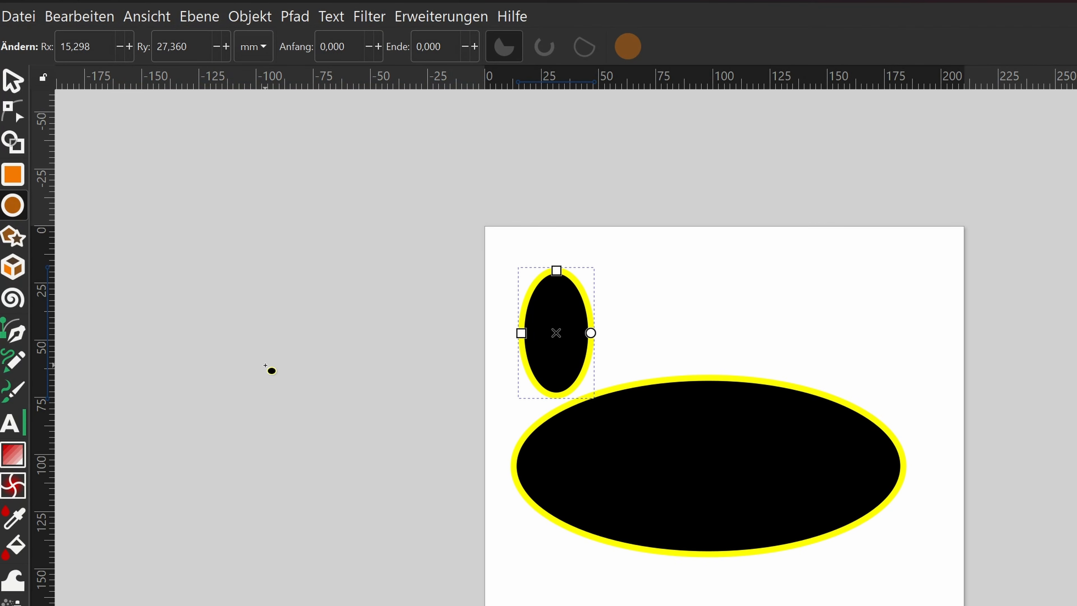
pyautogui.click(9, 184)
pyautogui.moveTo(556, 196); pyautogui.dragTo(647, 430)
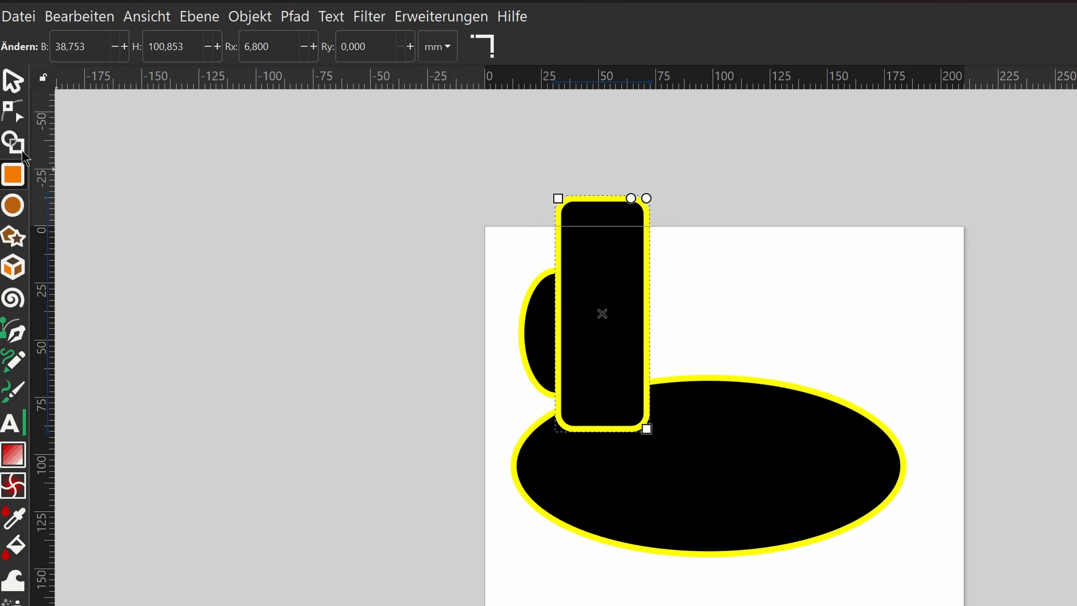
# Step: Set the tall rectangle's horizontal corner radius to 0 so that its corners are square
pyautogui.click(13, 79)
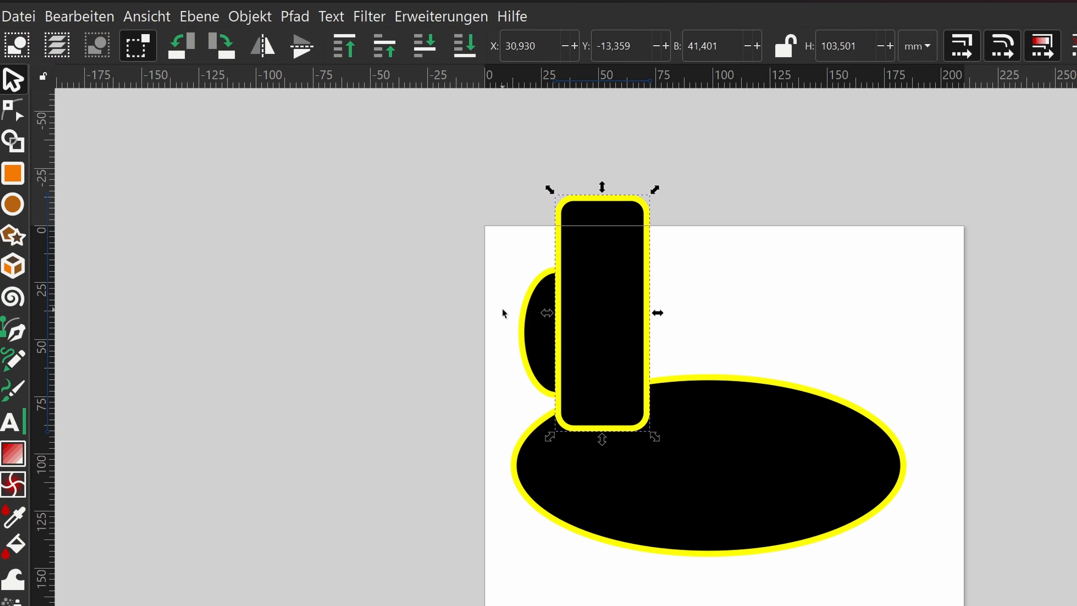
pyautogui.keyDown('shift'); pyautogui.click(547, 349); pyautogui.keyUp('shift')
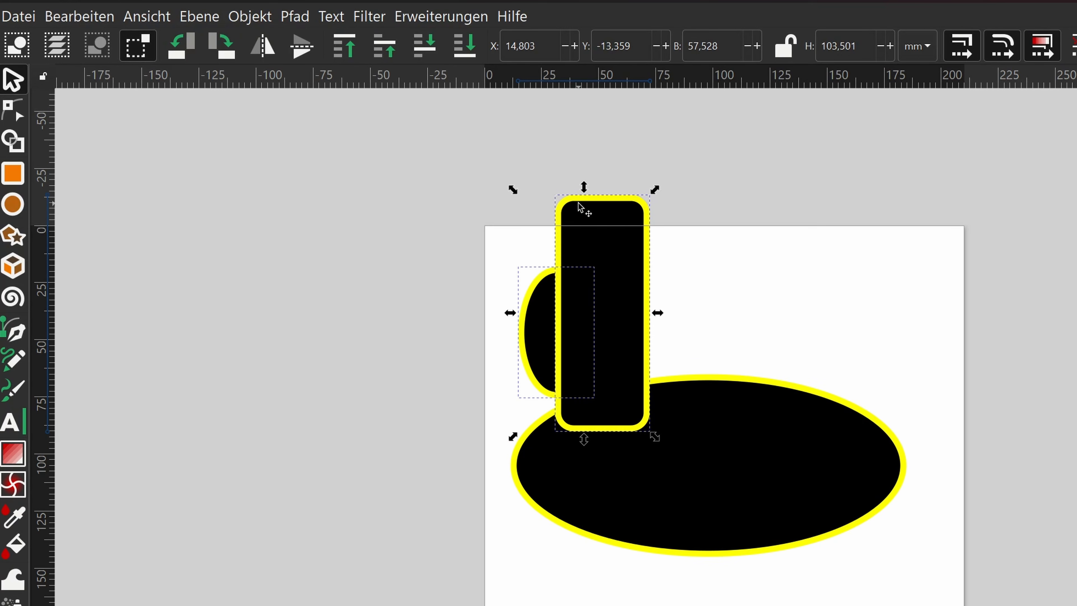
pyautogui.press('r')
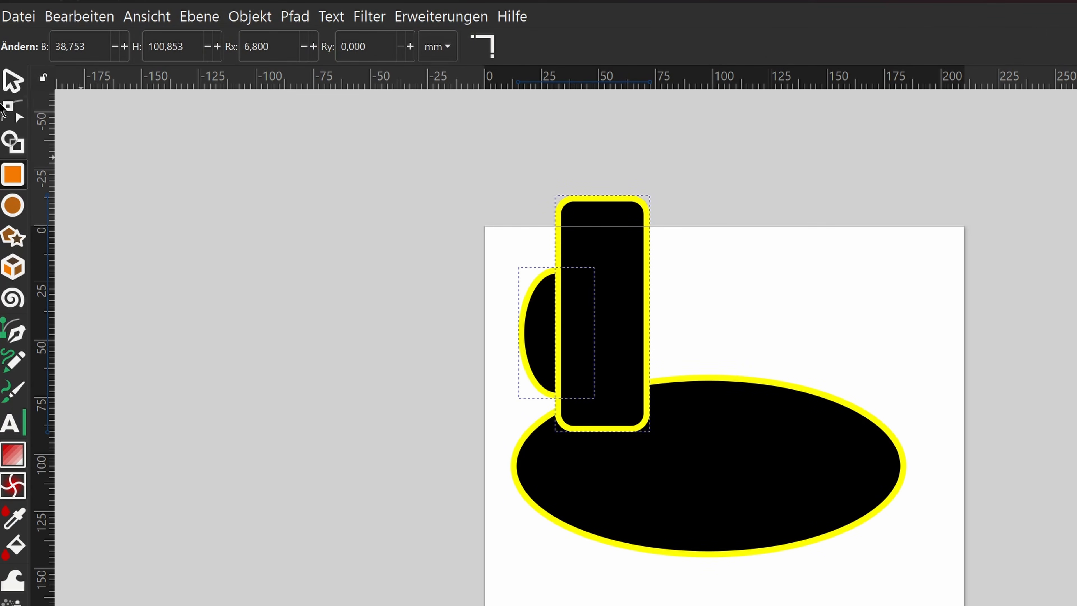
pyautogui.click(11, 80)
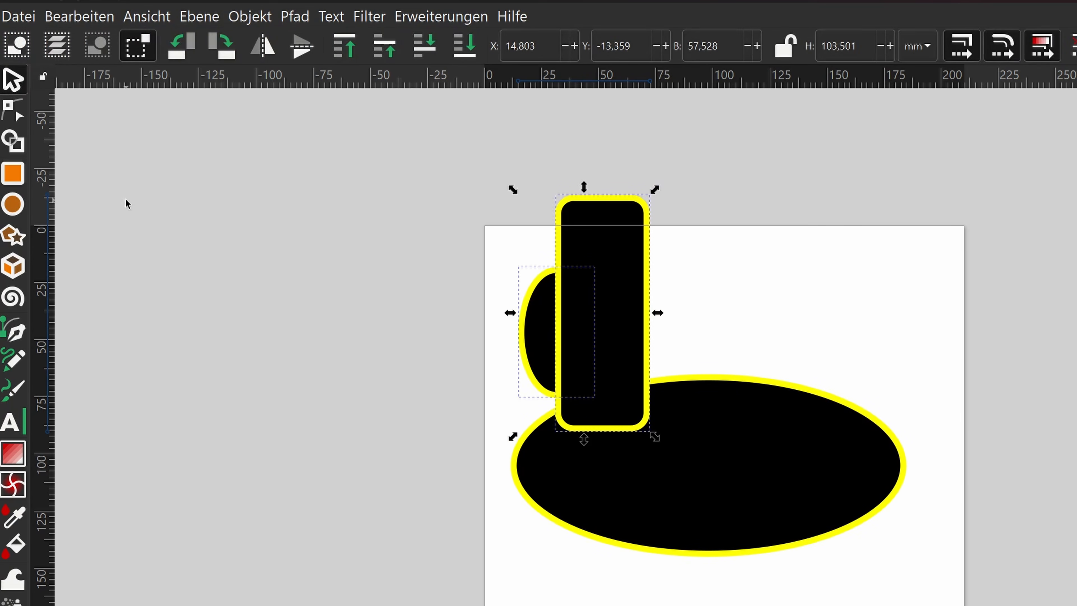
pyautogui.click(627, 222)
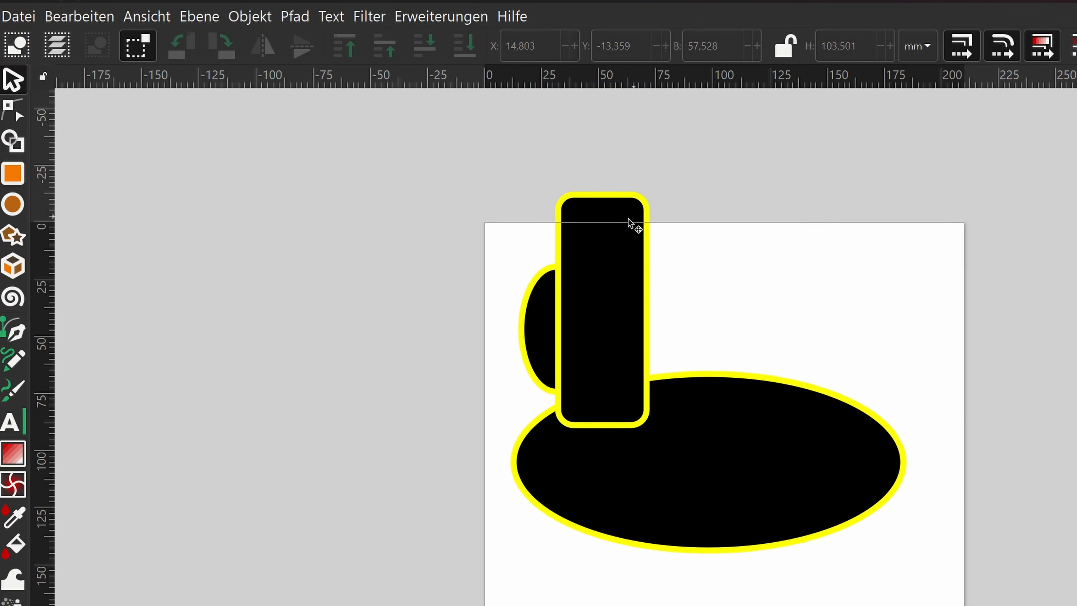
pyautogui.click(622, 220)
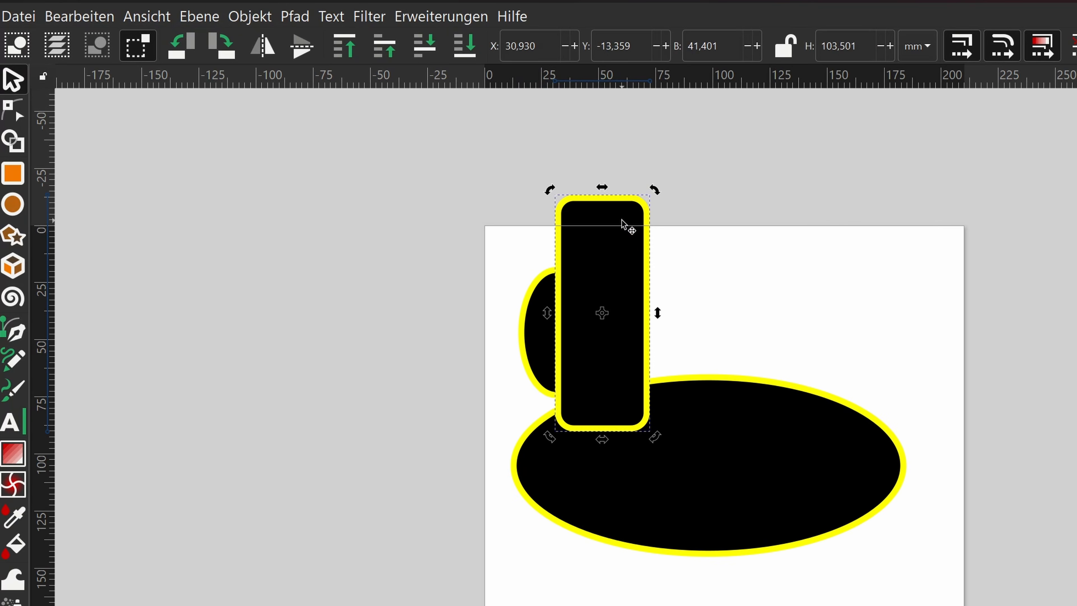
pyautogui.doubleClick(622, 221)
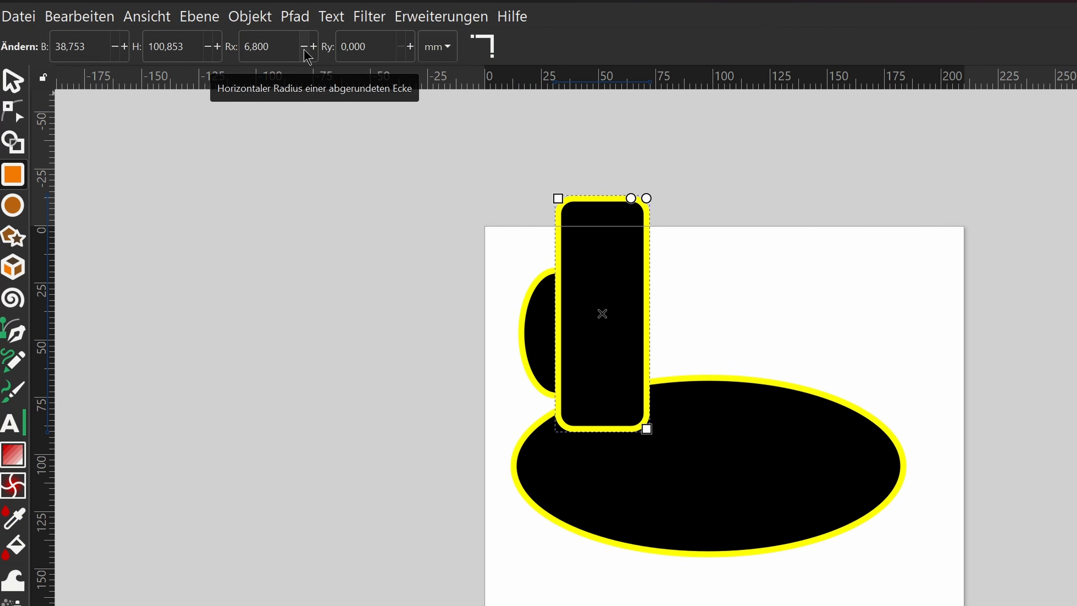
pyautogui.moveTo(304, 46); pyautogui.dragTo(225, 45)
pyautogui.write('0')
pyautogui.press('Return')
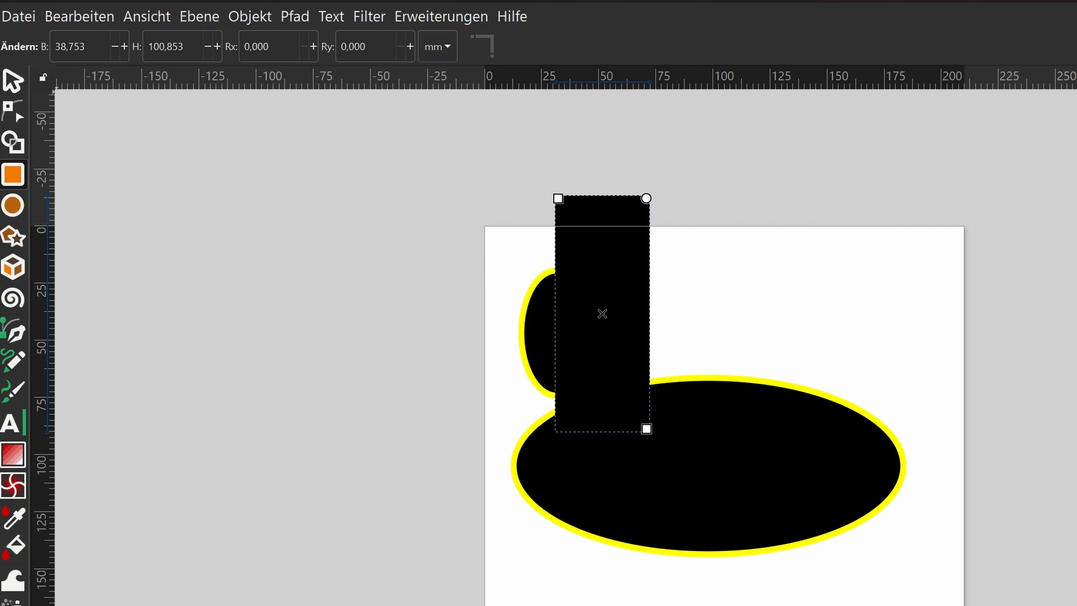
# Step: Subtract the rectangle from the small tall ellipse with the Difference path operation, leaving a half ellipse
pyautogui.click(13, 80)
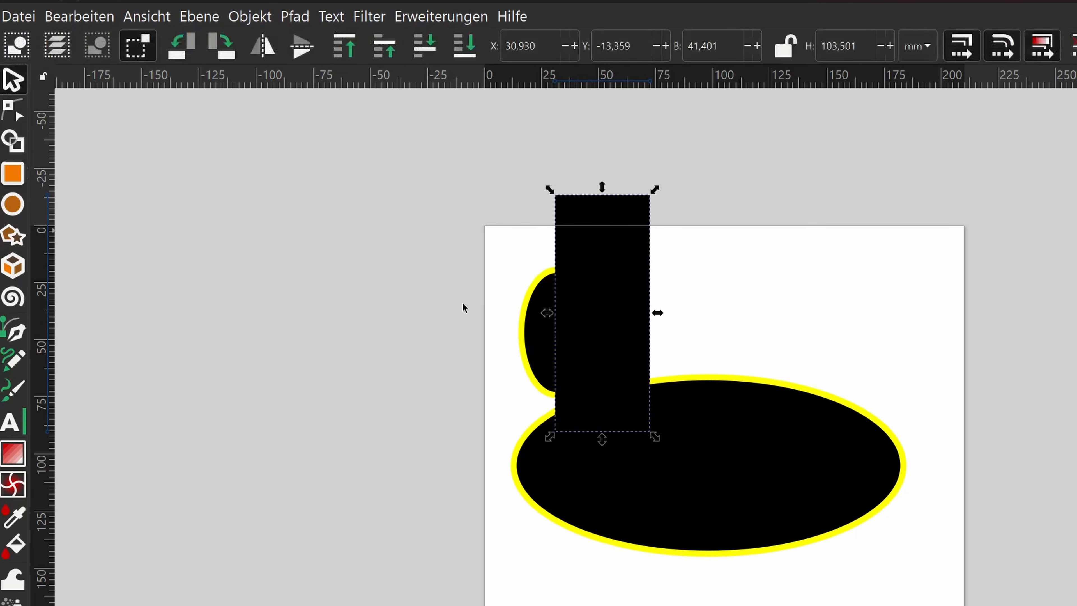
pyautogui.keyDown('shift'); pyautogui.click(536, 329); pyautogui.keyUp('shift')
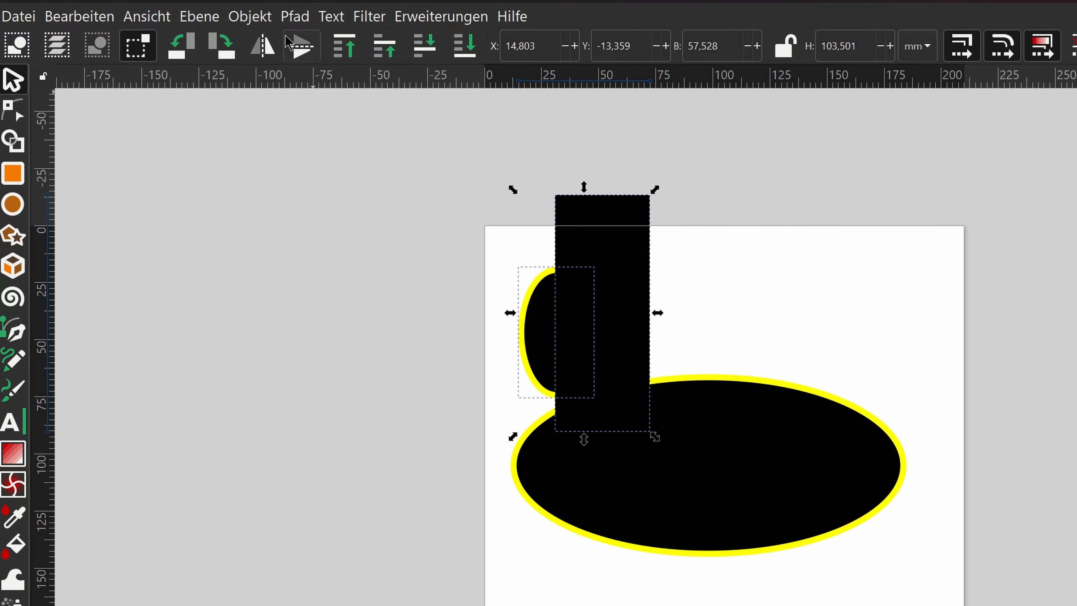
pyautogui.click(299, 17)
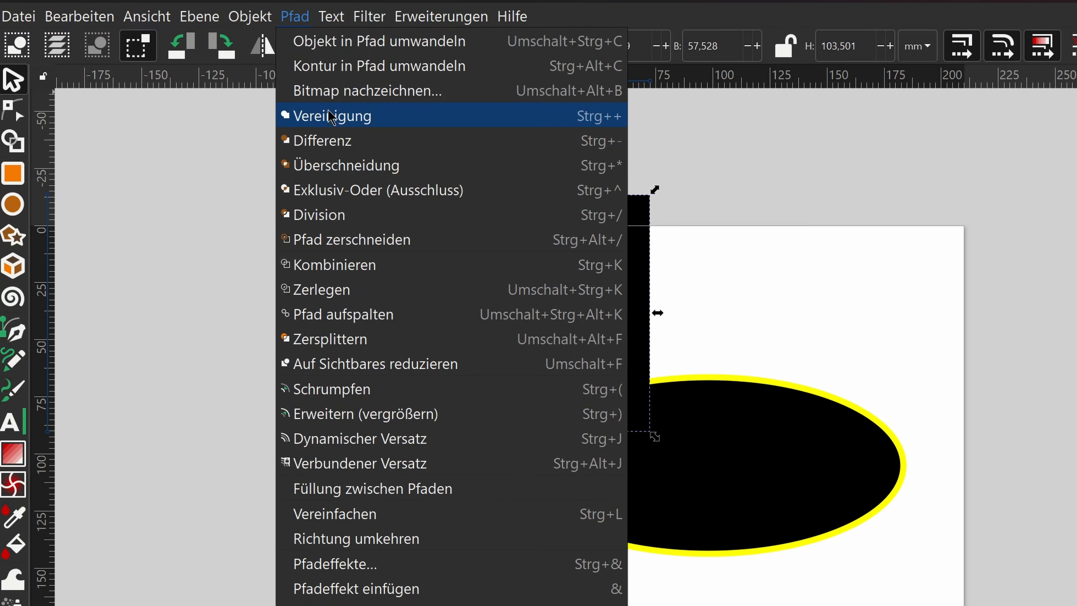
pyautogui.click(331, 142)
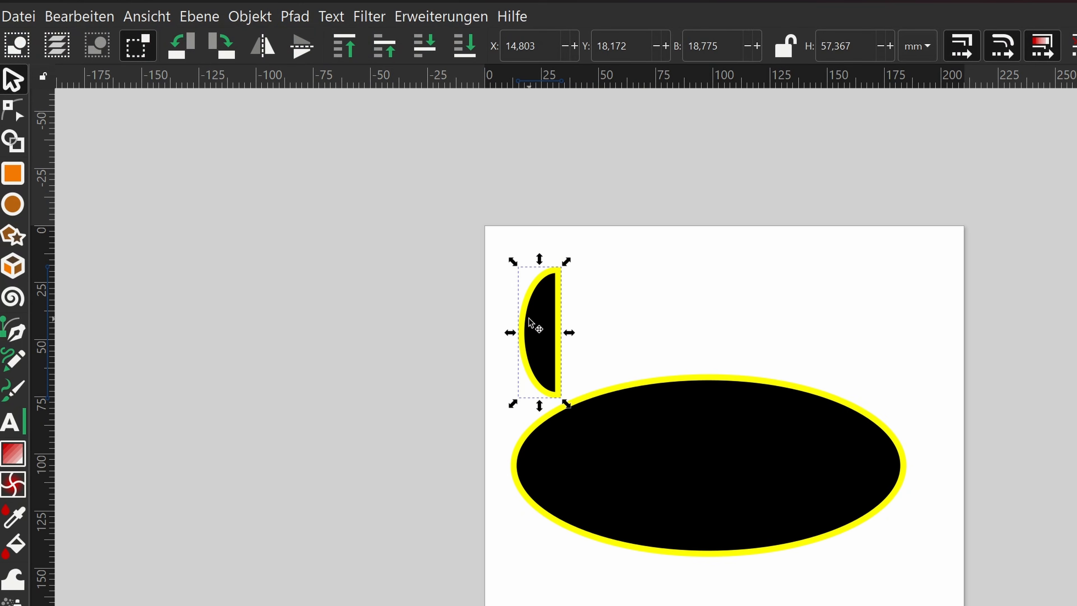
# Step: Remove the half ellipse's yellow stroke and enlarge it to about 21.3 by 72.3 mm above the large ellipse
pyautogui.moveTo(534, 324); pyautogui.dragTo(586, 295)
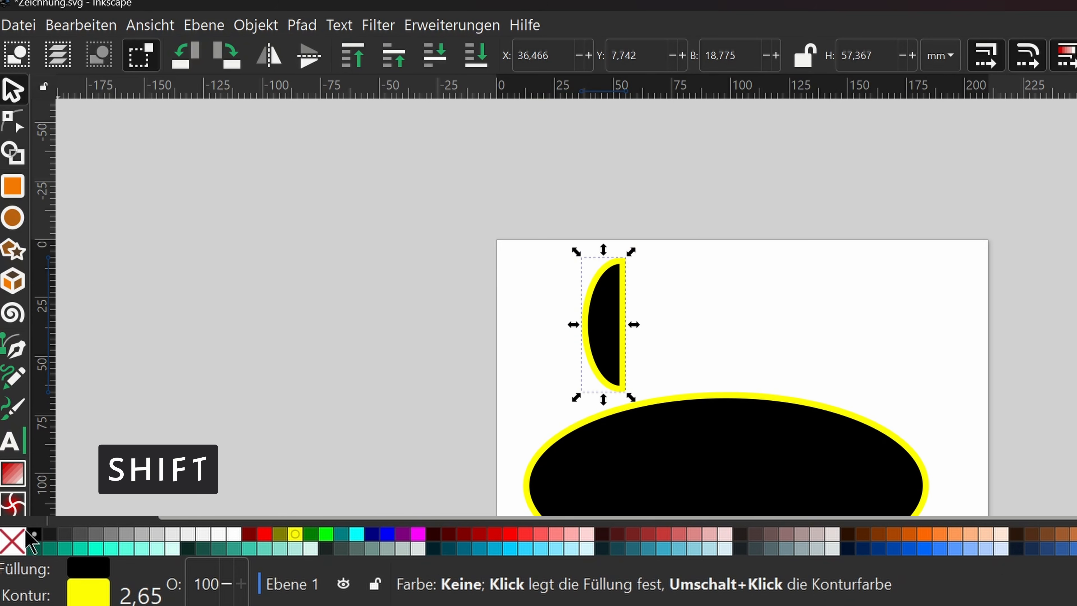
pyautogui.keyDown('shift'); pyautogui.click(17, 547); pyautogui.keyUp('shift')
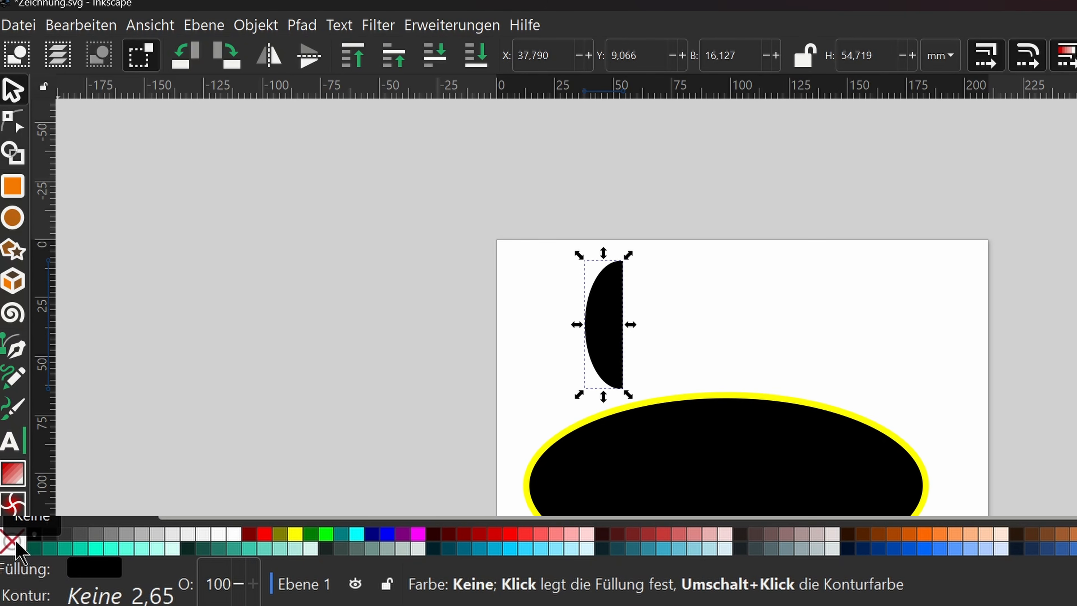
pyautogui.moveTo(624, 330)
pyautogui.mouseDown()
pyautogui.moveTo(674, 335)
pyautogui.moveTo(683, 311)
pyautogui.moveTo(644, 331)
pyautogui.moveTo(645, 352)
pyautogui.moveTo(638, 332)
pyautogui.mouseUp()
pyautogui.moveTo(644, 256); pyautogui.dragTo(729, 225)
pyautogui.moveTo(637, 269)
pyautogui.mouseDown()
pyautogui.moveTo(649, 303)
pyautogui.moveTo(643, 261)
pyautogui.moveTo(642, 273)
pyautogui.mouseUp()
# Step: Duplicate the half ellipse, move the copy horizontally to X 99.409 mm, and flip it horizontally
pyautogui.hotkey('ctrl', 'd')
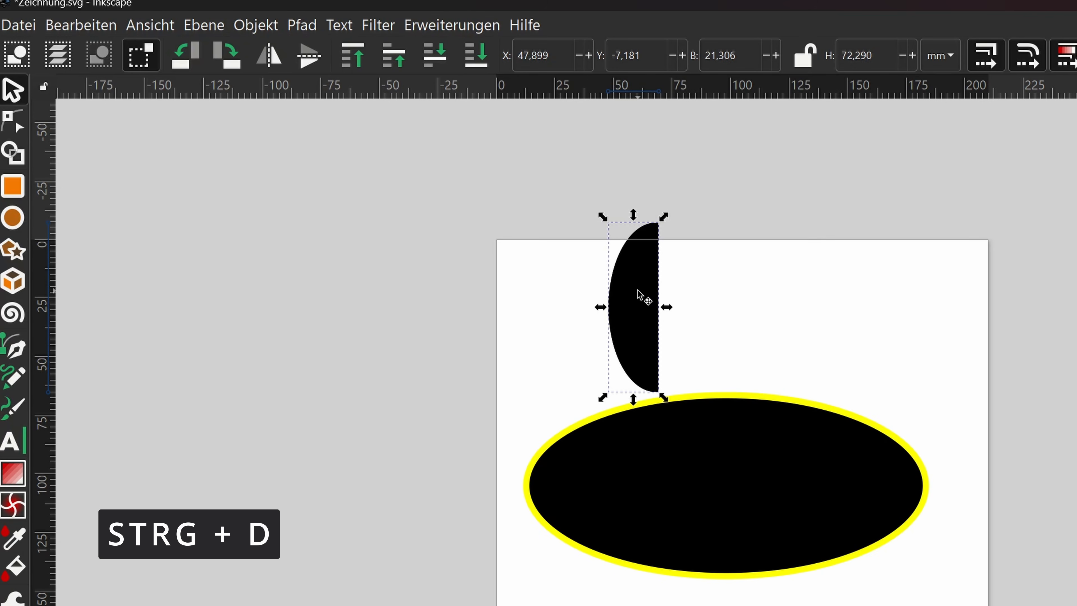
pyautogui.moveTo(644, 294); pyautogui.dragTo(762, 297)
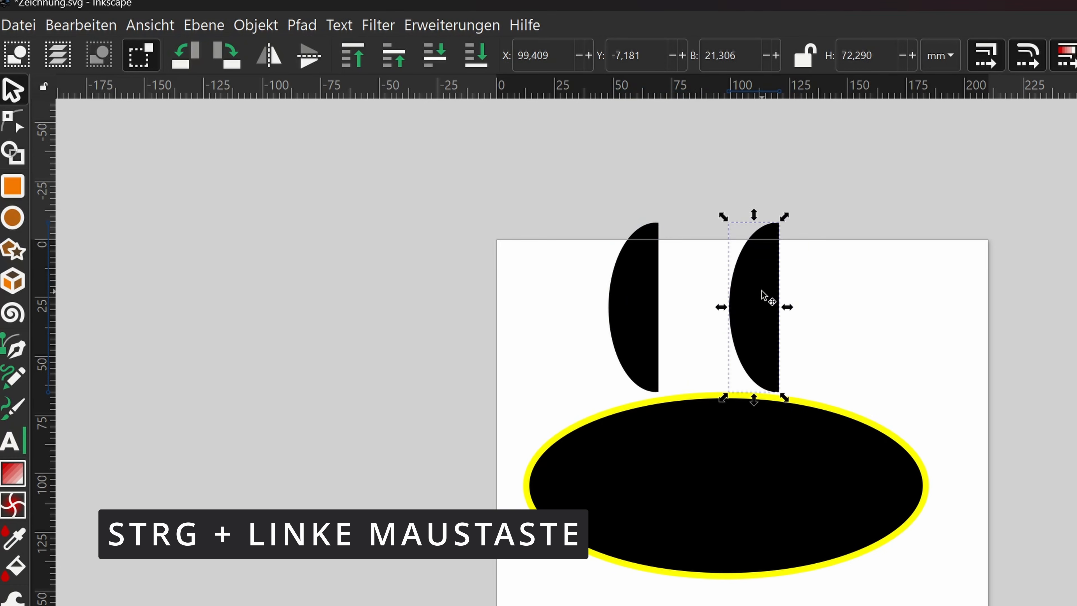
pyautogui.click(275, 60)
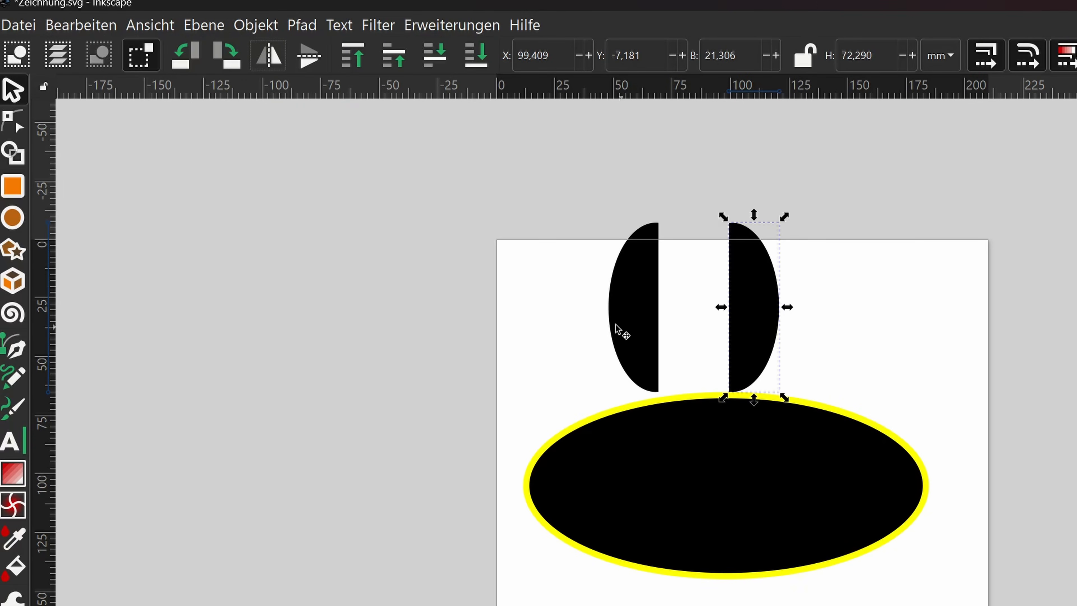
# Step: Move both half ellipses down over the large ellipse's upper edge, level with each other and with a gap between their flat sides
pyautogui.click(630, 336)
pyautogui.click(634, 340)
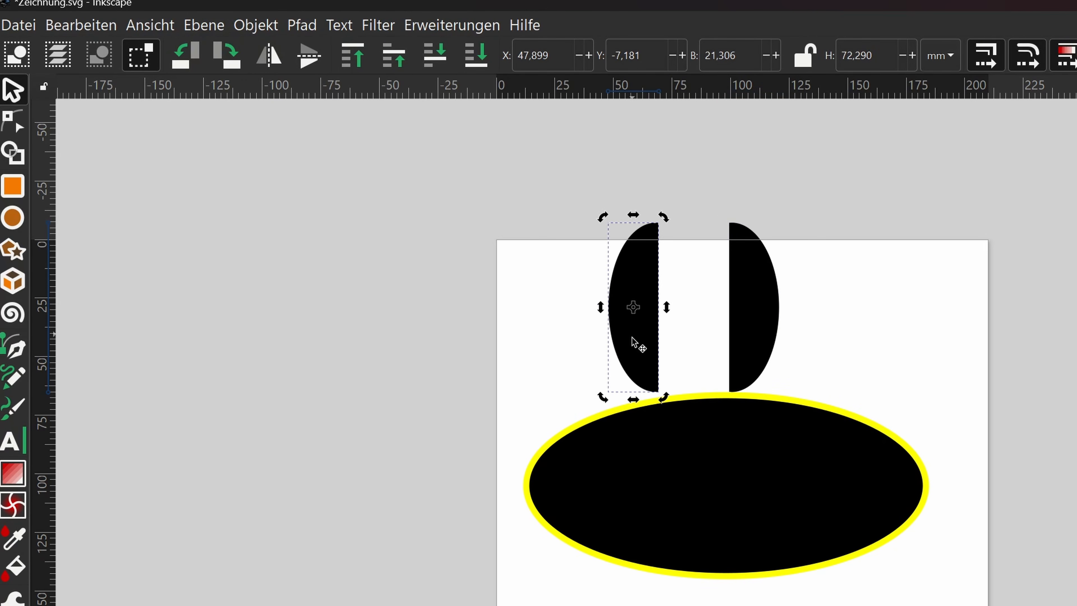
pyautogui.moveTo(634, 339); pyautogui.dragTo(654, 430)
pyautogui.moveTo(746, 327); pyautogui.dragTo(782, 414)
pyautogui.moveTo(680, 399); pyautogui.dragTo(683, 399)
# Step: Group the two half ellipses over the large ellipse and nudge the group slightly sideways
pyautogui.keyDown('shift'); pyautogui.click(776, 360); pyautogui.keyUp('shift')
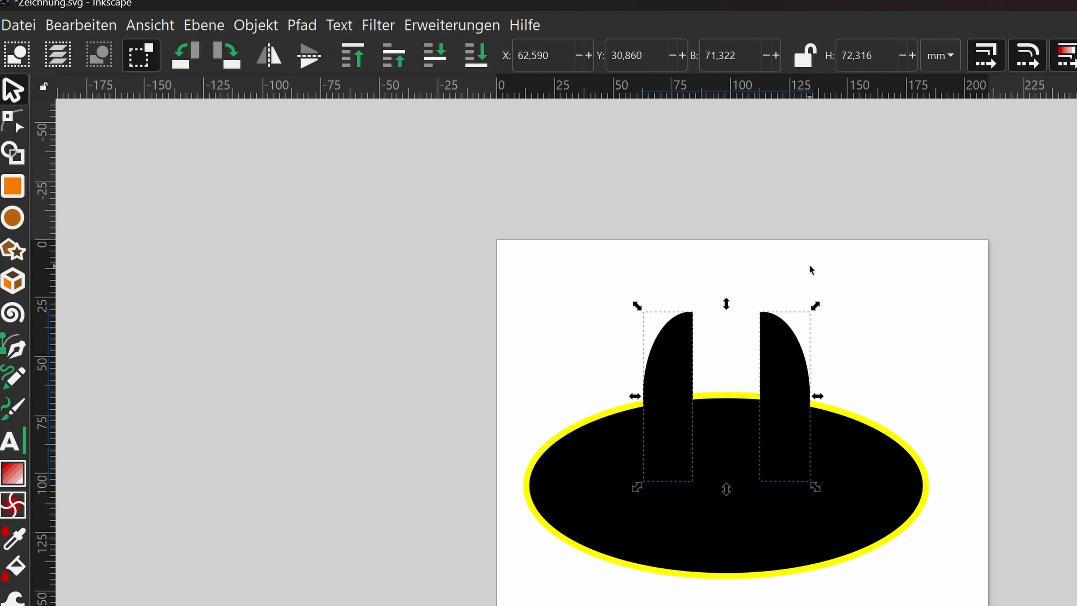
pyautogui.hotkey('ctrl', 'g')
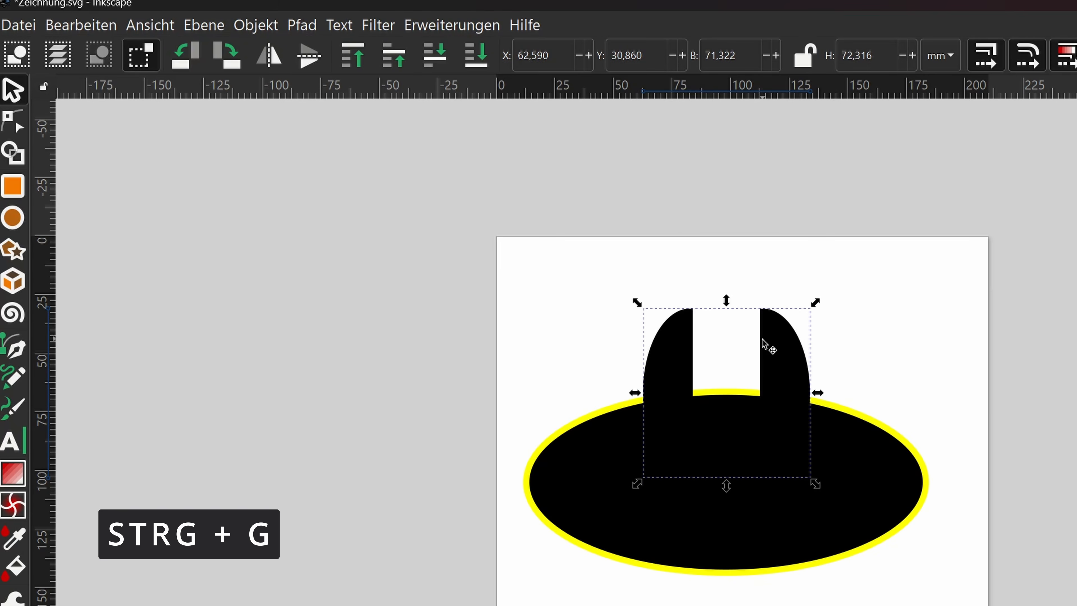
pyautogui.moveTo(769, 331)
pyautogui.mouseDown()
pyautogui.moveTo(736, 240)
pyautogui.moveTo(444, 245)
pyautogui.moveTo(780, 335)
pyautogui.moveTo(768, 334)
pyautogui.mouseUp()
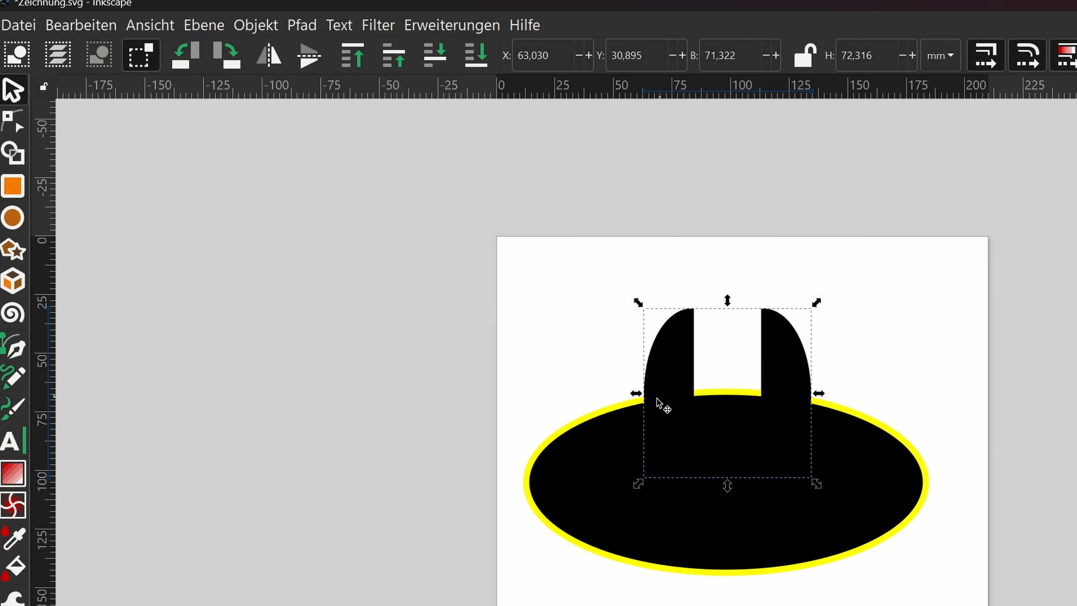
# Step: Centre the half-ellipse group horizontally on the large ellipse, aligning relative to the first selected object
pyautogui.keyDown('shift'); pyautogui.click(576, 451); pyautogui.keyUp('shift')
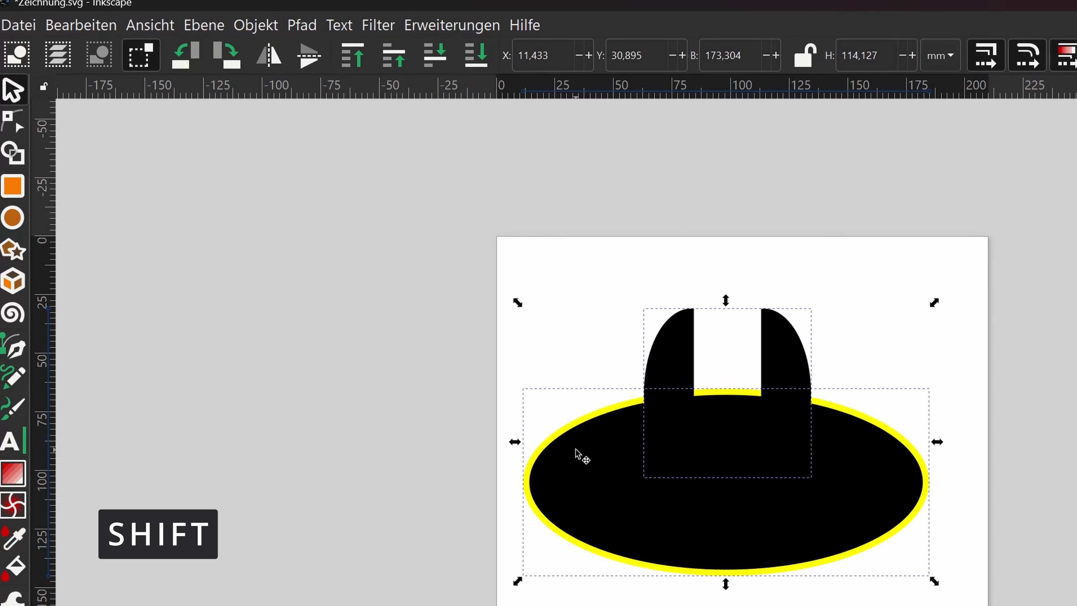
pyautogui.moveTo(455, 252); pyautogui.dragTo(1075, 604)
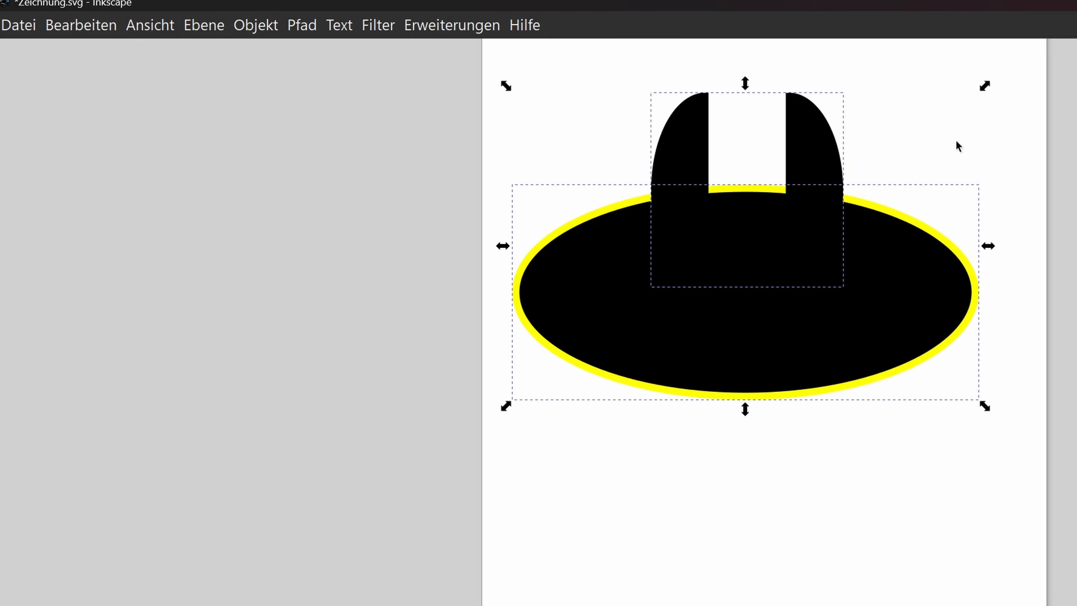
pyautogui.click(263, 27)
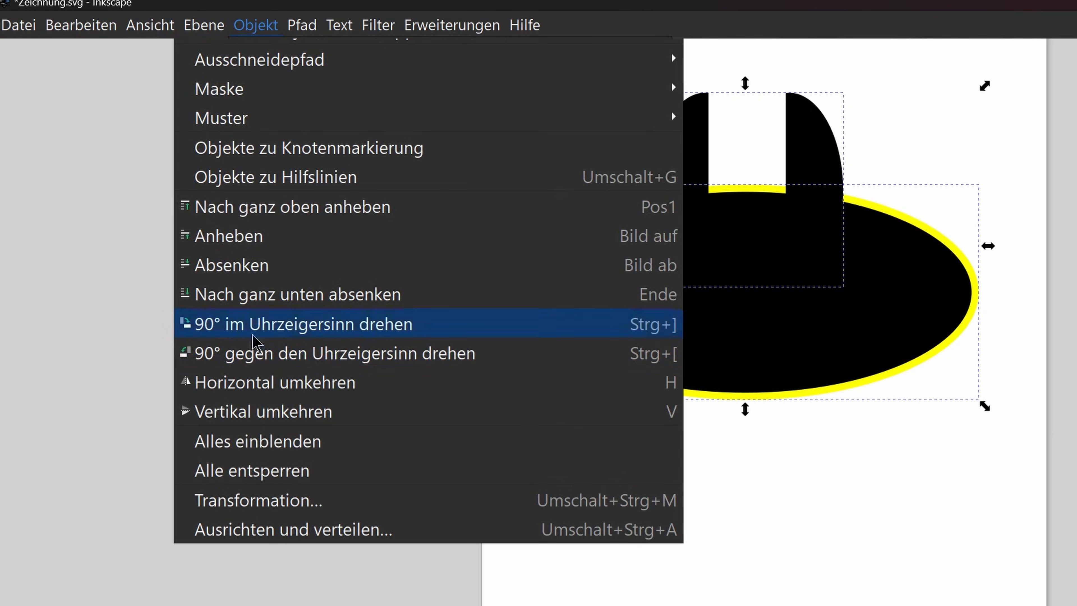
pyautogui.click(248, 531)
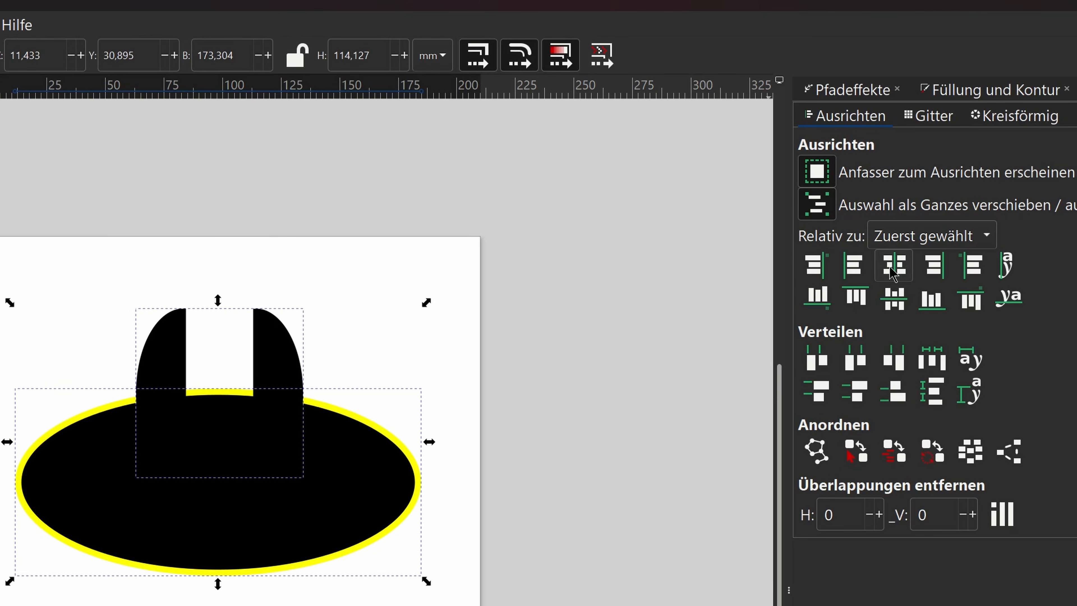
pyautogui.click(892, 272)
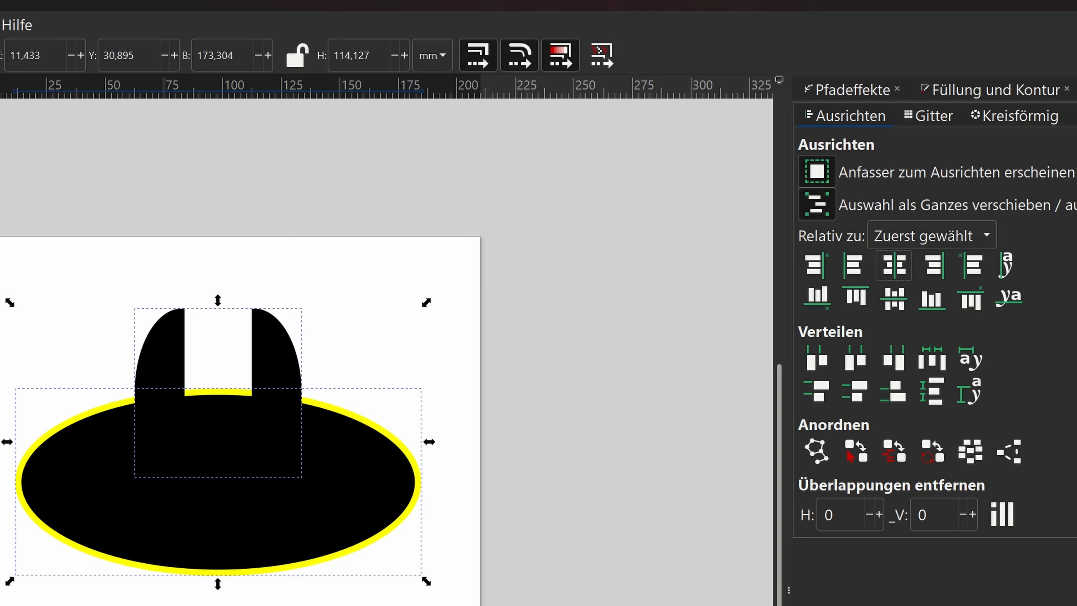
pyautogui.press('Escape')
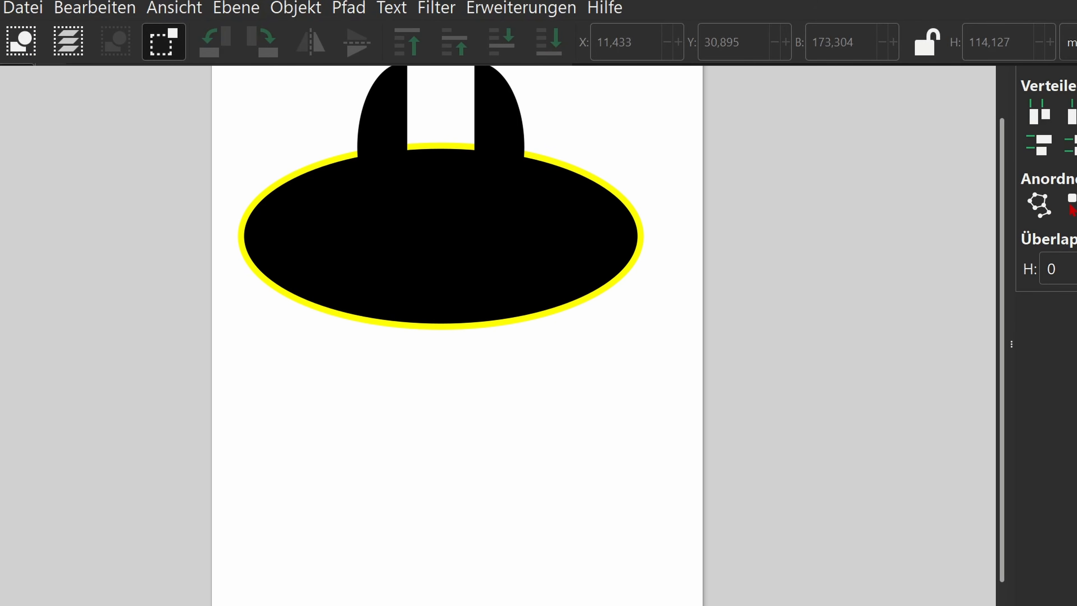
# Step: Draw a tall rectangle about 23.6 by 65.2 mm below the large ellipse and round its corners with an Rx of 11.2 mm
pyautogui.press('r')
pyautogui.moveTo(274, 379); pyautogui.dragTo(328, 532)
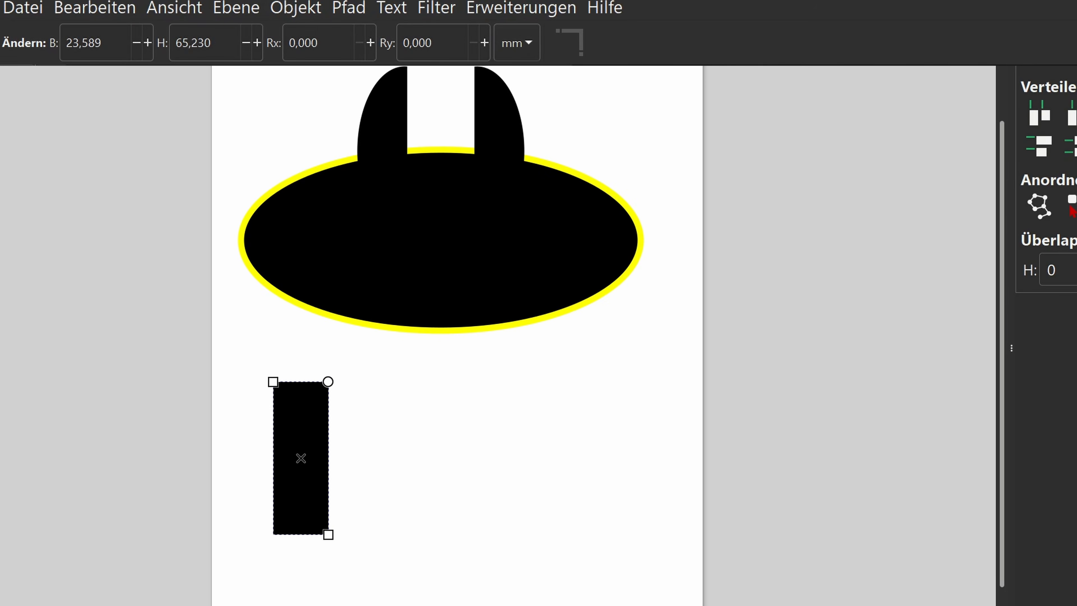
pyautogui.press('s')
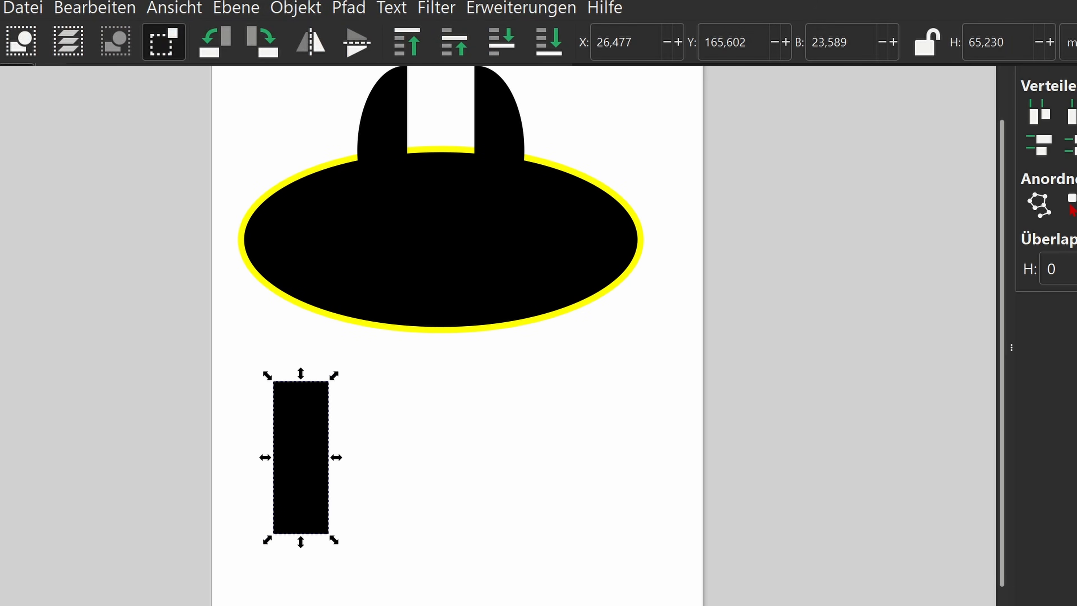
pyautogui.doubleClick(291, 431)
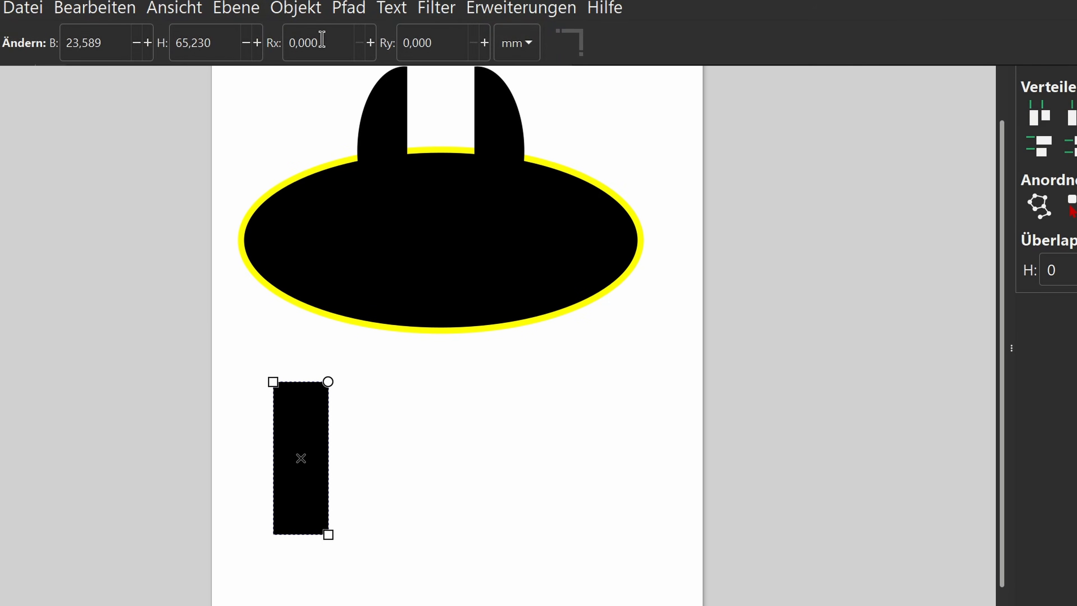
pyautogui.click(370, 43)
pyautogui.click(371, 42)
pyautogui.click(371, 43)
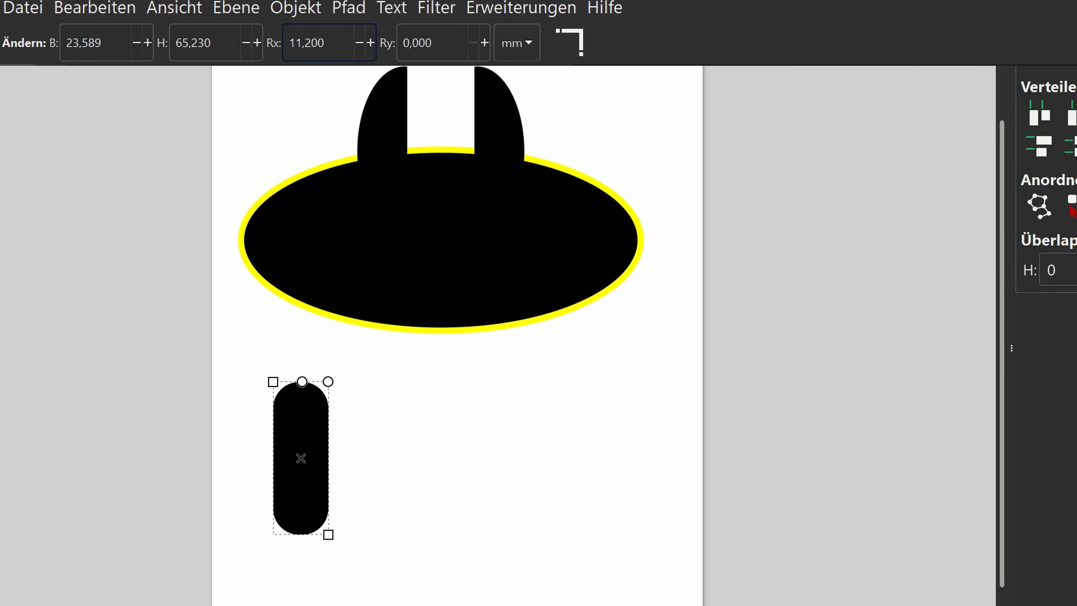
# Step: Place the rounded rectangle just below the large ellipse, stretched slightly downward, and fill it yellow
pyautogui.press('s')
pyautogui.moveTo(302, 432); pyautogui.dragTo(286, 397)
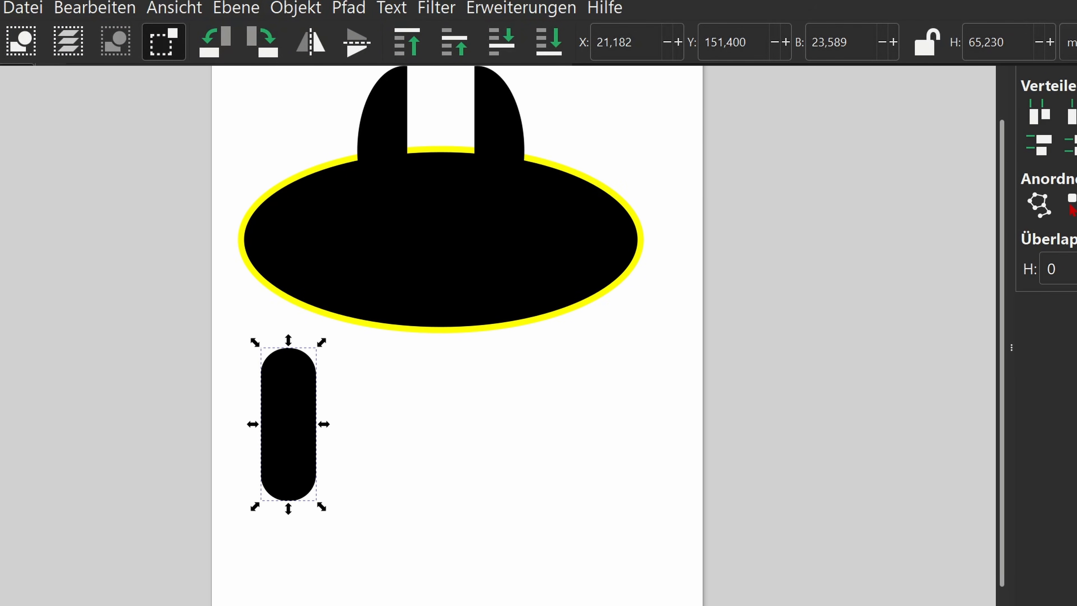
pyautogui.moveTo(289, 511); pyautogui.dragTo(289, 551)
pyautogui.moveTo(289, 550); pyautogui.dragTo(291, 527)
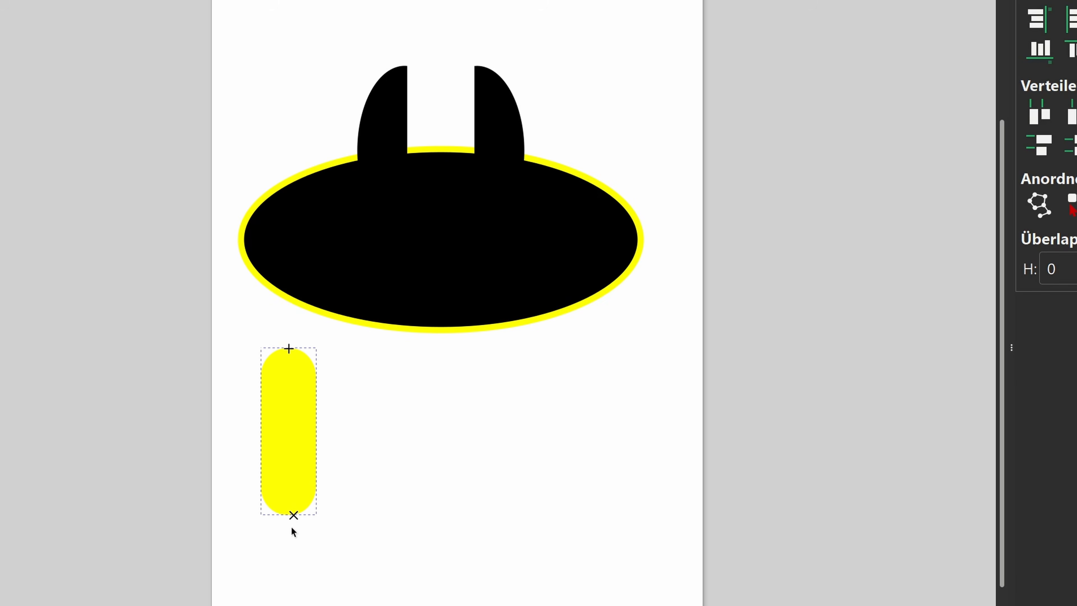
pyautogui.press('s')
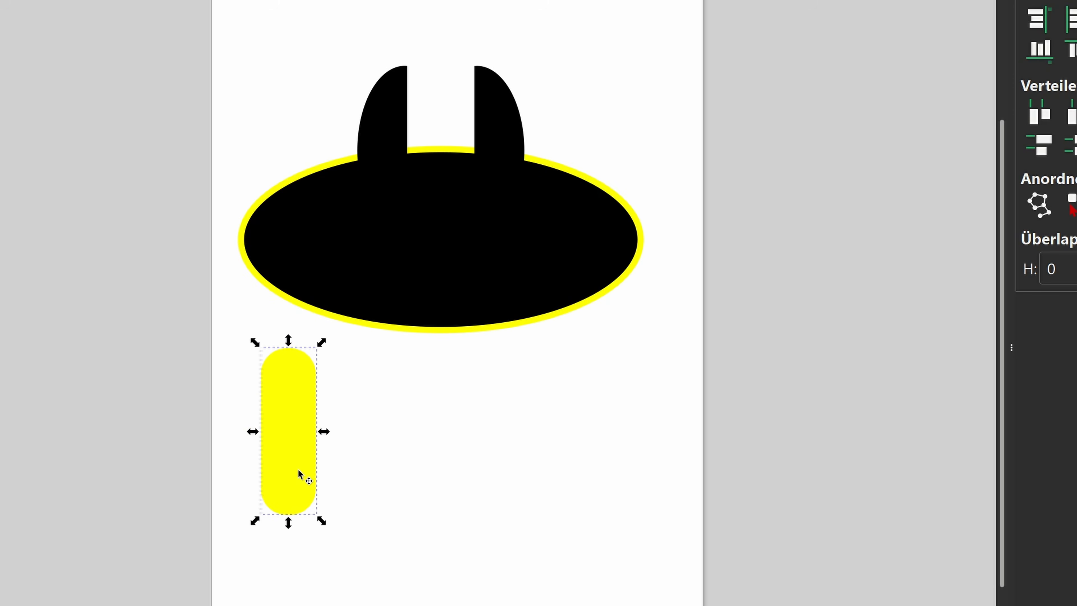
# Step: Duplicate the yellow rounded rectangle and offset the copy down and to the right, overlapping the original
pyautogui.hotkey('ctrl', 'd')
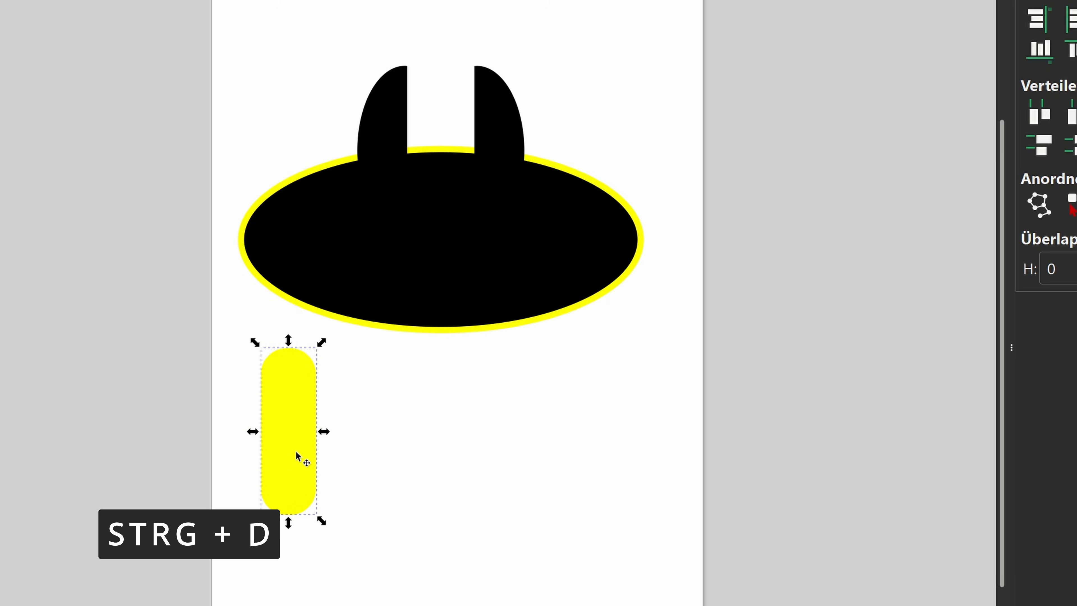
pyautogui.moveTo(295, 444); pyautogui.dragTo(331, 469)
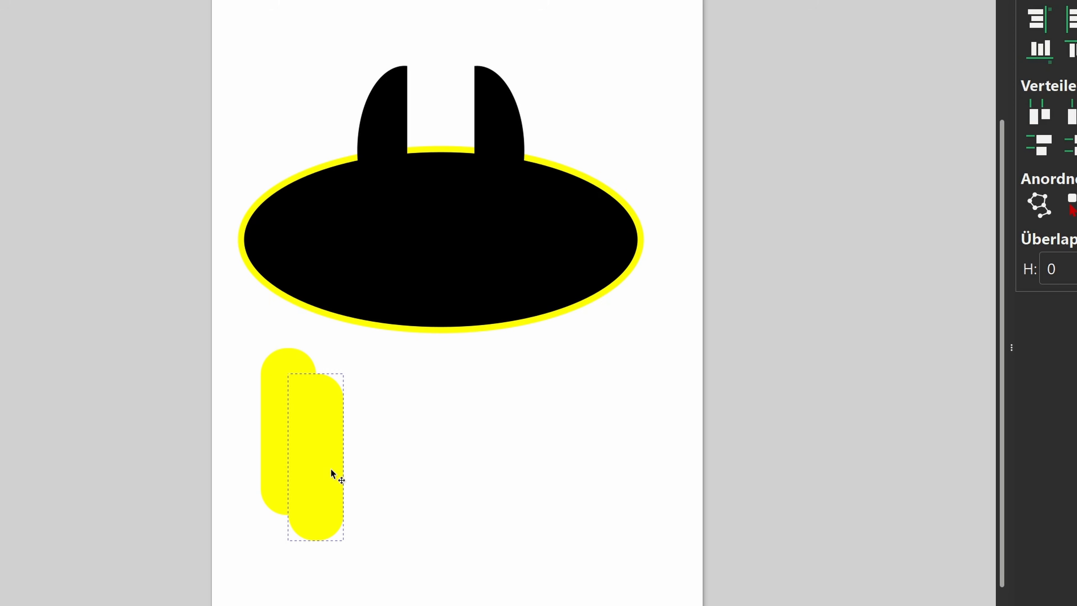
pyautogui.scroll(-1, 207, 389)
# Step: Rotate both rounded rectangles together 30° counterclockwise and move the slanted shape over the large ellipse's lower edge, left of centre
pyautogui.moveTo(189, 363); pyautogui.dragTo(416, 545)
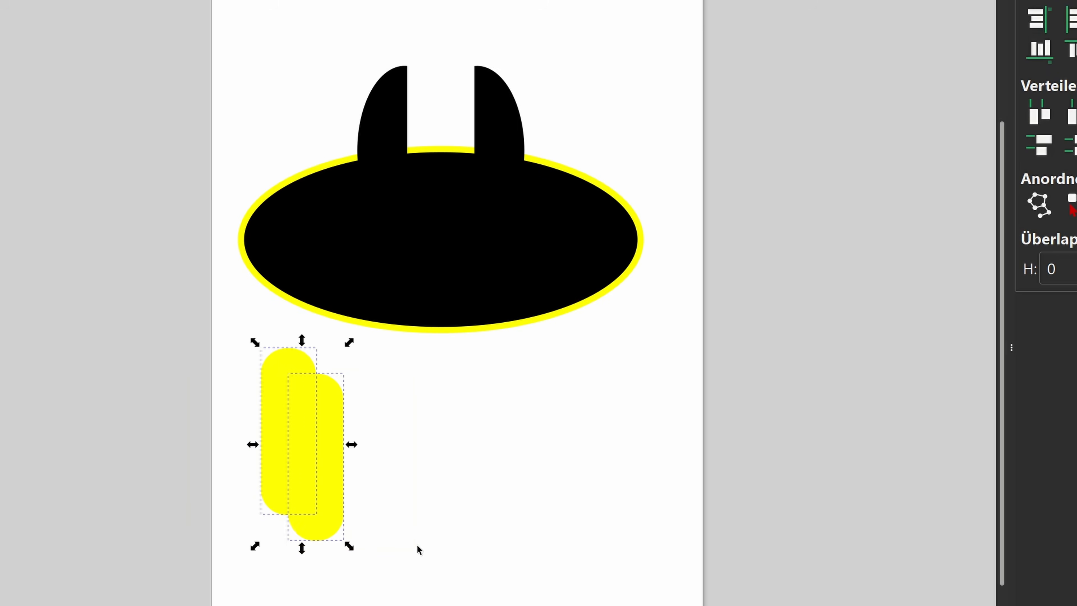
pyautogui.click(299, 409)
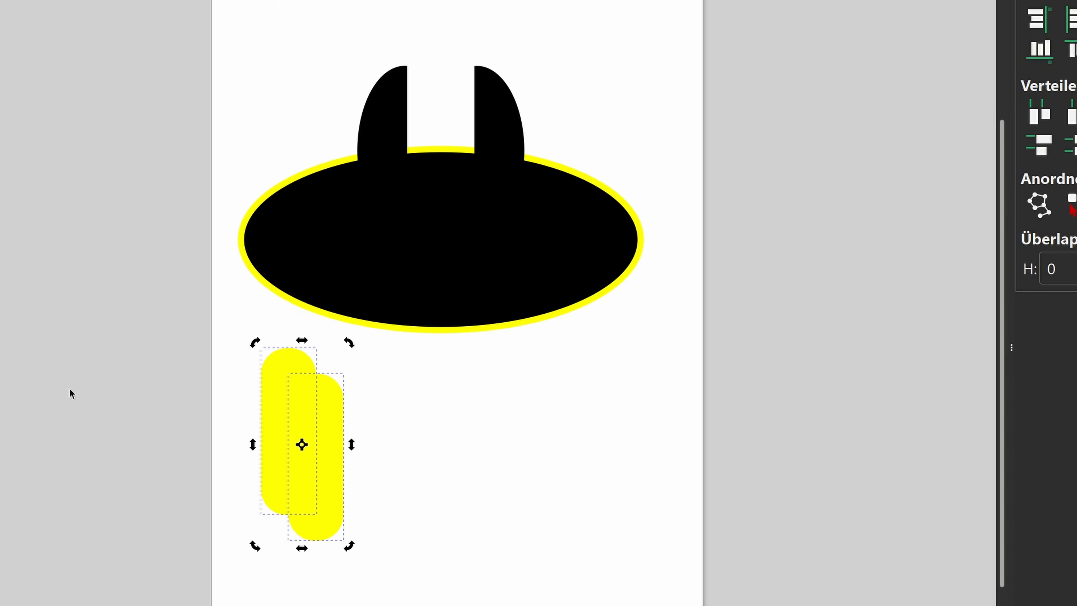
pyautogui.moveTo(254, 346); pyautogui.dragTo(210, 376)
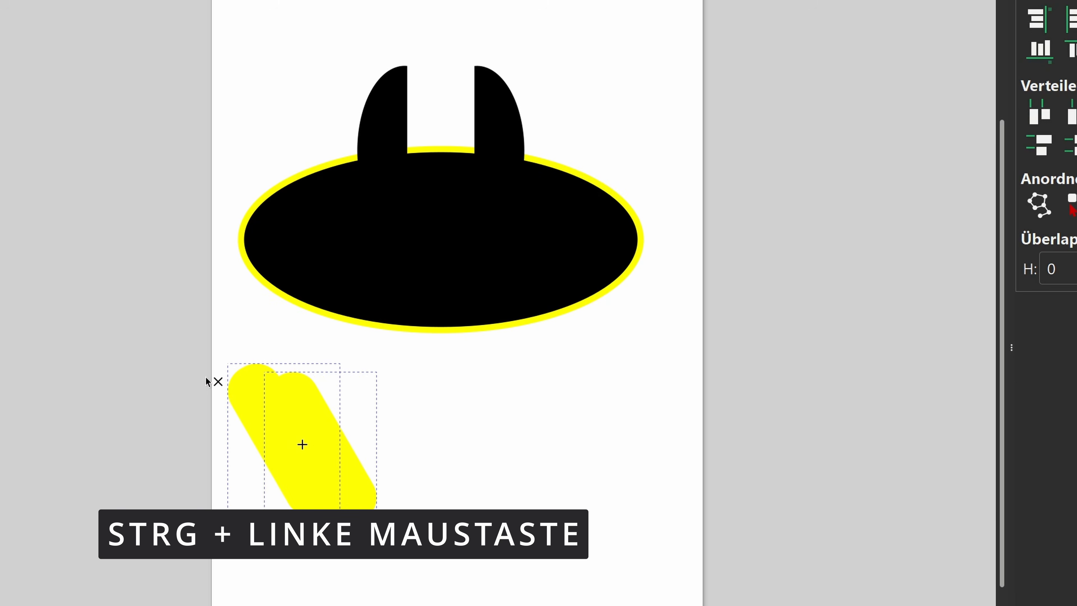
pyautogui.moveTo(206, 378); pyautogui.dragTo(206, 378)
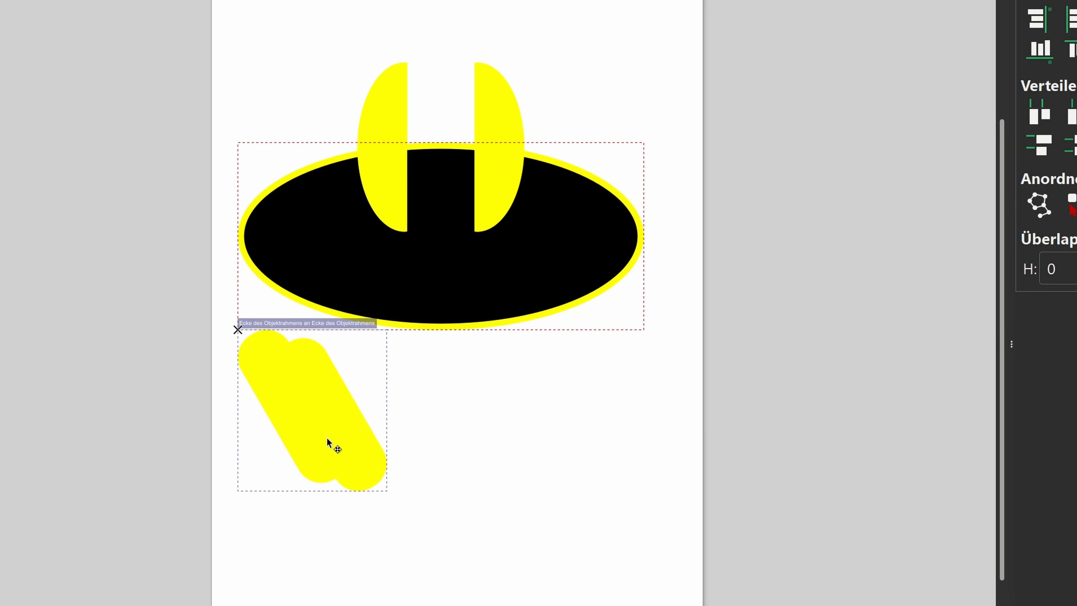
pyautogui.click(327, 438)
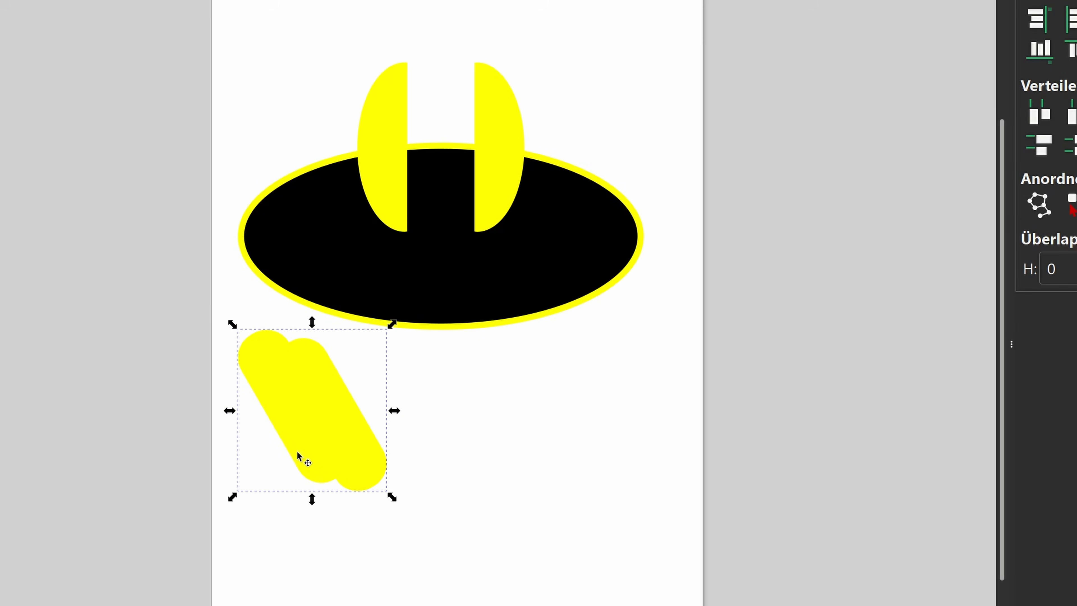
pyautogui.moveTo(313, 443); pyautogui.dragTo(391, 358)
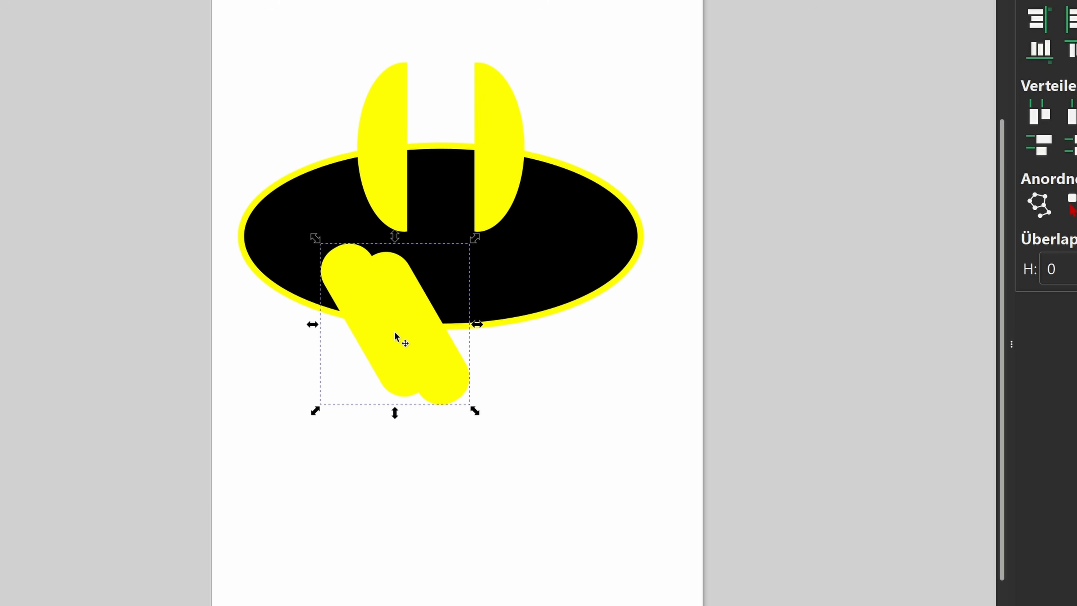
# Step: Duplicate the slanted shape, move the copy horizontally to X 117.993 mm, and flip it horizontally
pyautogui.hotkey('ctrl', 'd')
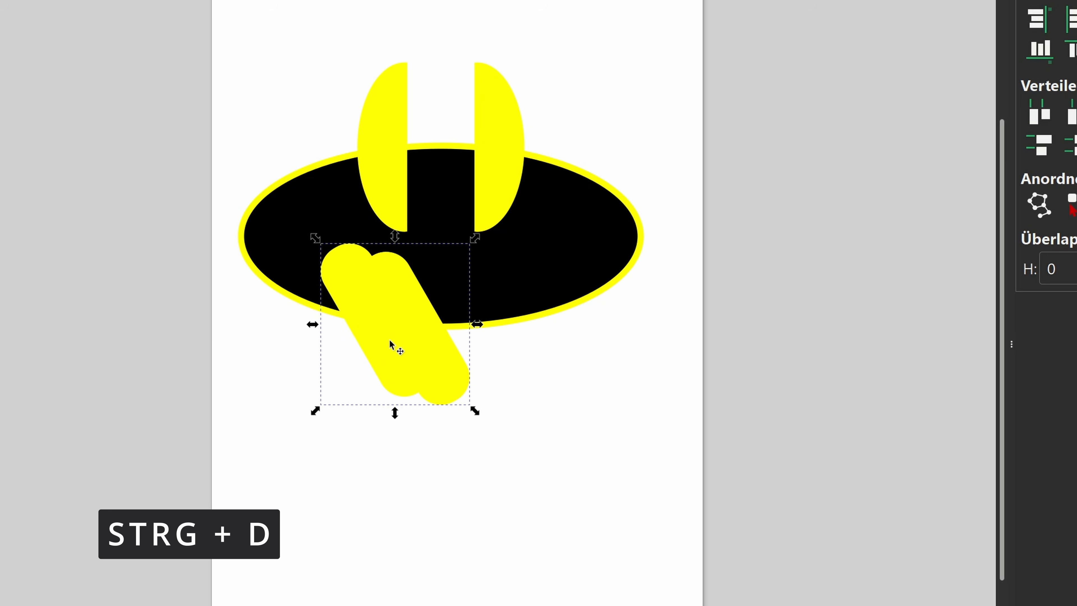
pyautogui.moveTo(390, 344); pyautogui.dragTo(573, 369)
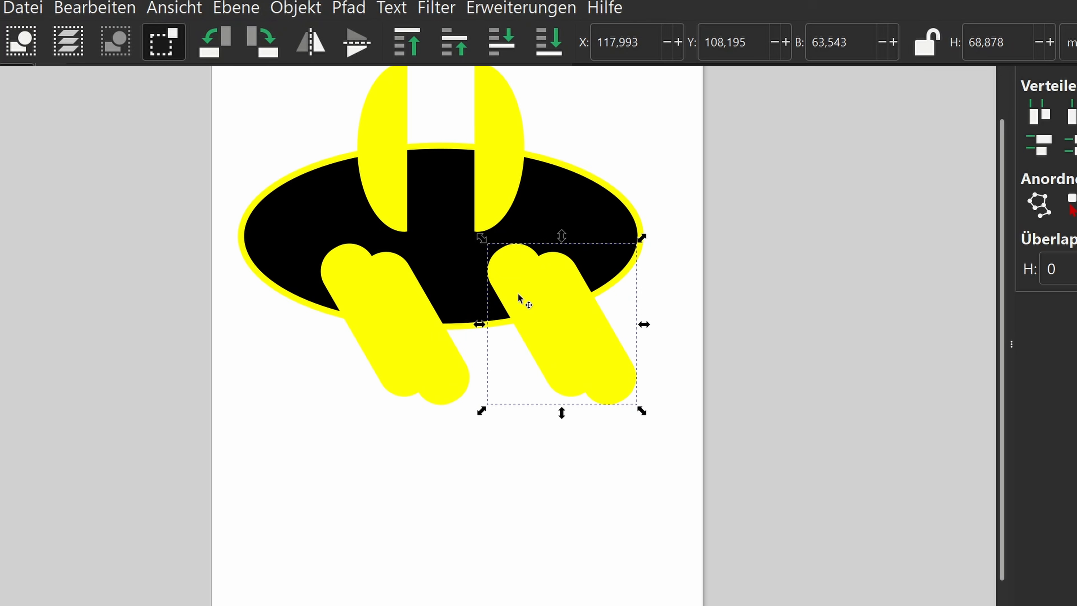
pyautogui.click(313, 44)
pyautogui.moveTo(540, 338); pyautogui.dragTo(525, 323)
pyautogui.hotkey('ctrl', 'z')
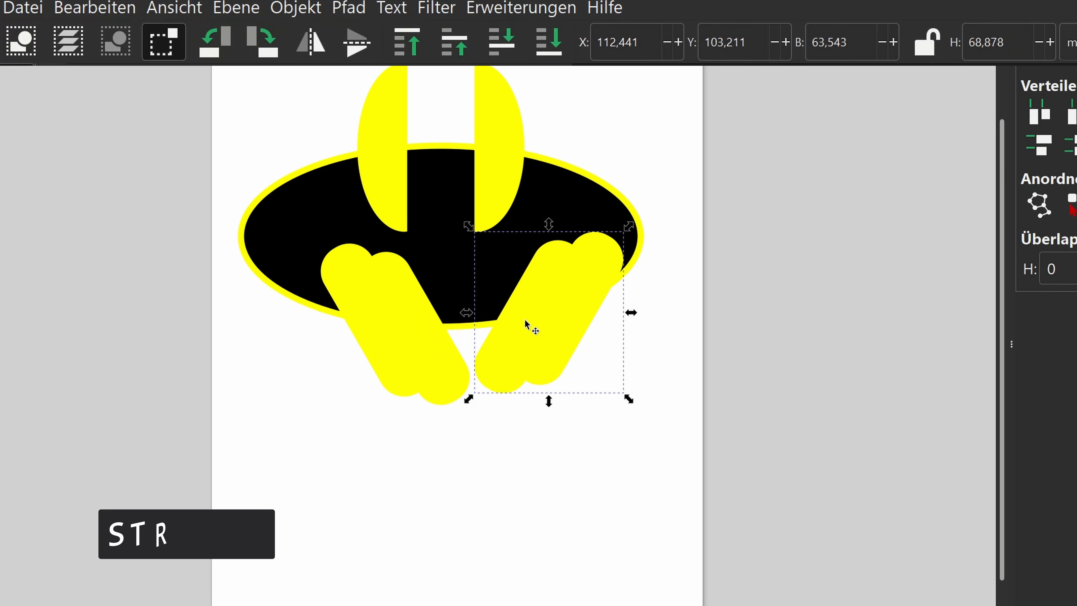
pyautogui.hotkey('ctrl', 'z')
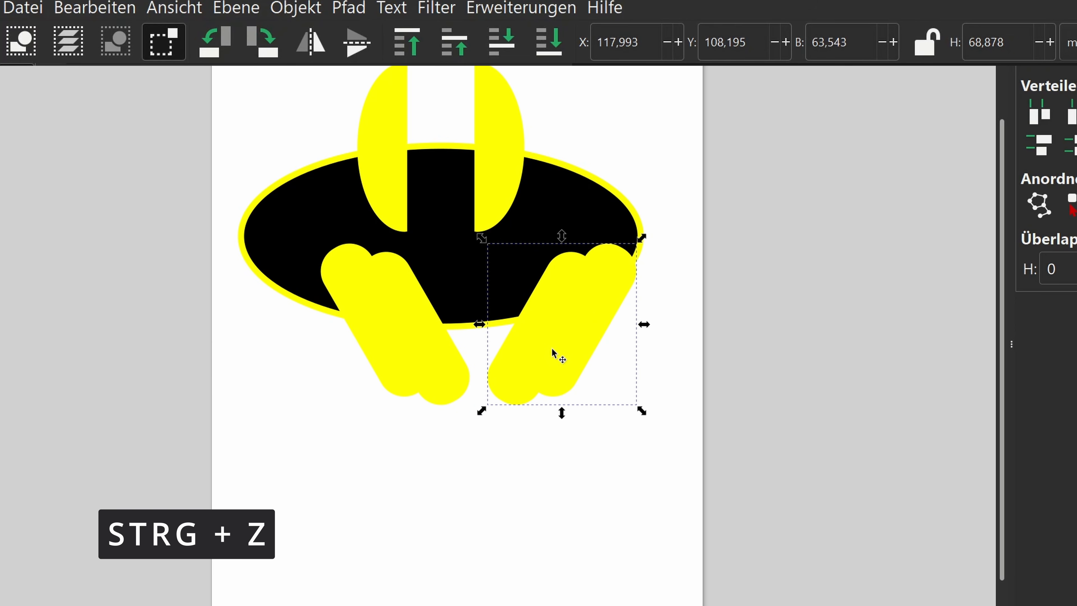
# Step: Move the mirrored copy horizontally to X 104.995 mm, slightly overlapping the other slanted shape, and group the two
pyautogui.moveTo(554, 349); pyautogui.dragTo(484, 346)
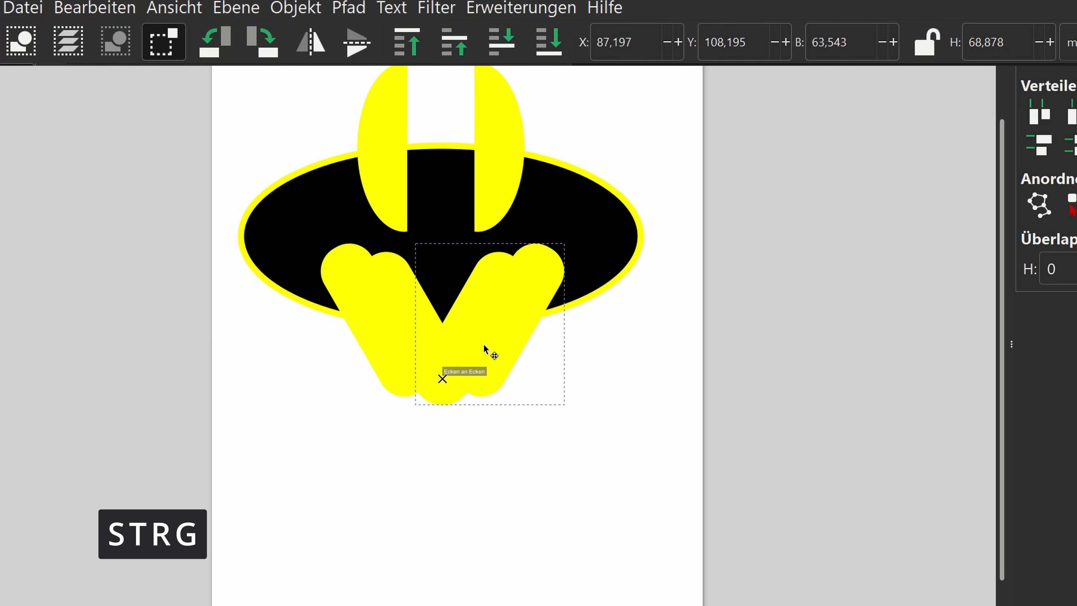
pyautogui.moveTo(484, 345); pyautogui.dragTo(521, 339)
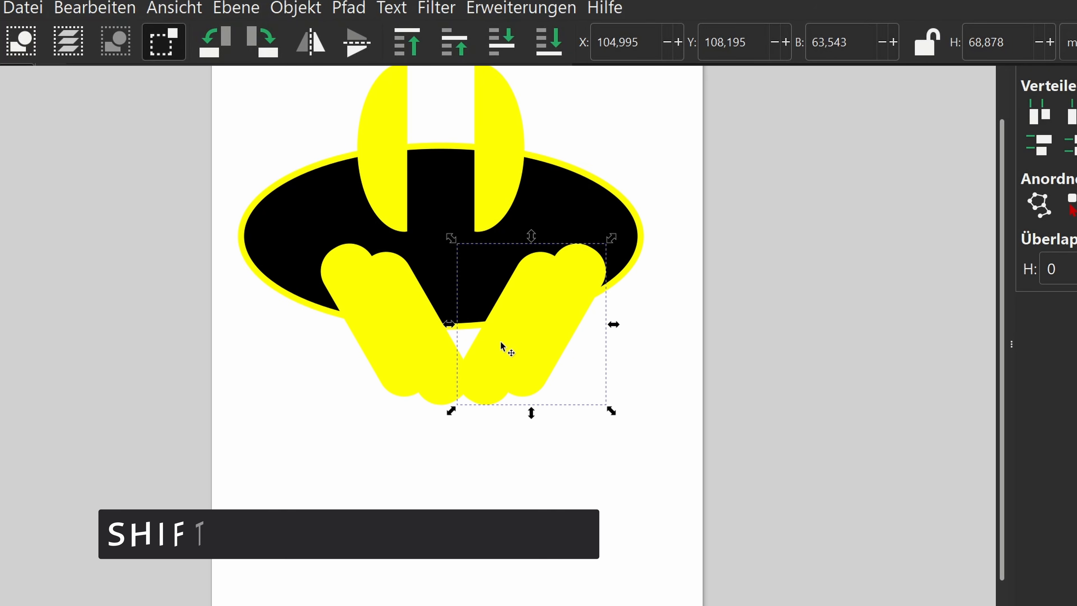
pyautogui.keyDown('shift'); pyautogui.click(406, 341); pyautogui.keyUp('shift')
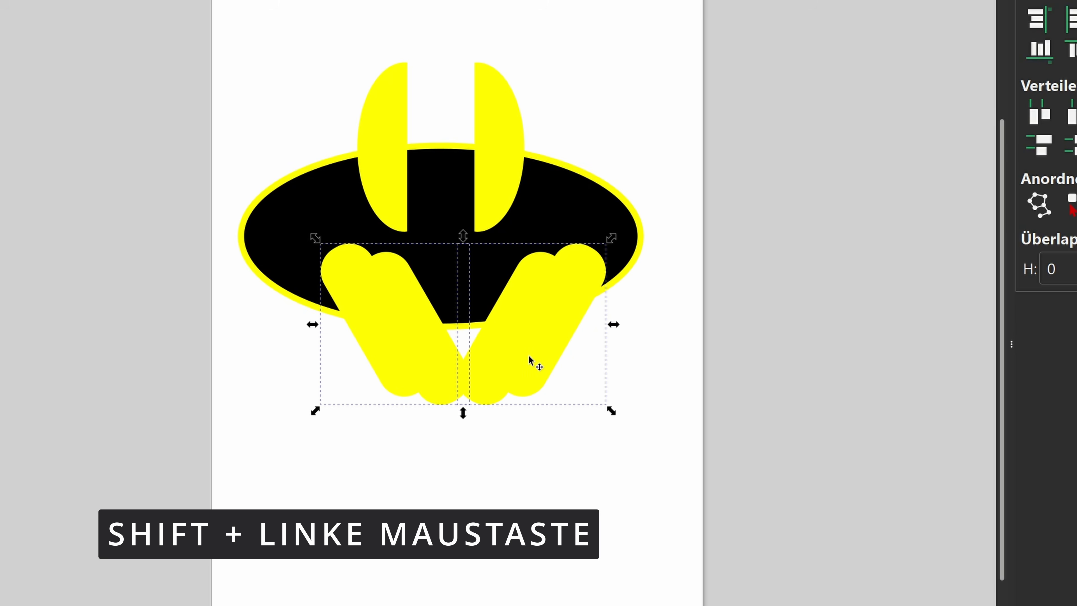
pyautogui.hotkey('ctrl', 'g')
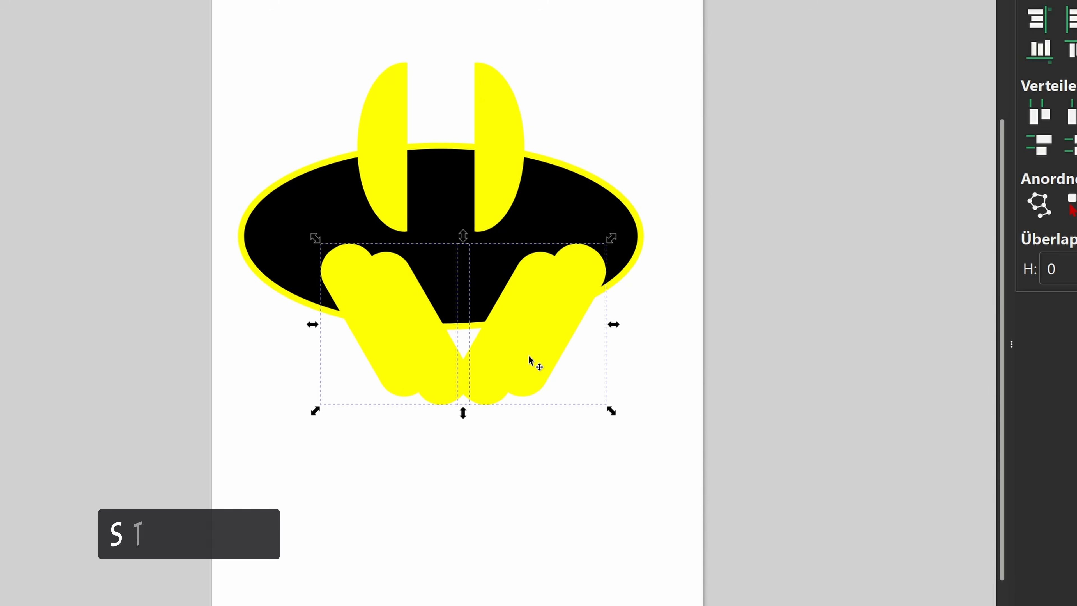
# Step: Move the slanted-shape group up onto the ellipse's lower half and scale it down proportionally until it fits between the half ellipses and lower edge
pyautogui.moveTo(529, 357); pyautogui.dragTo(510, 313)
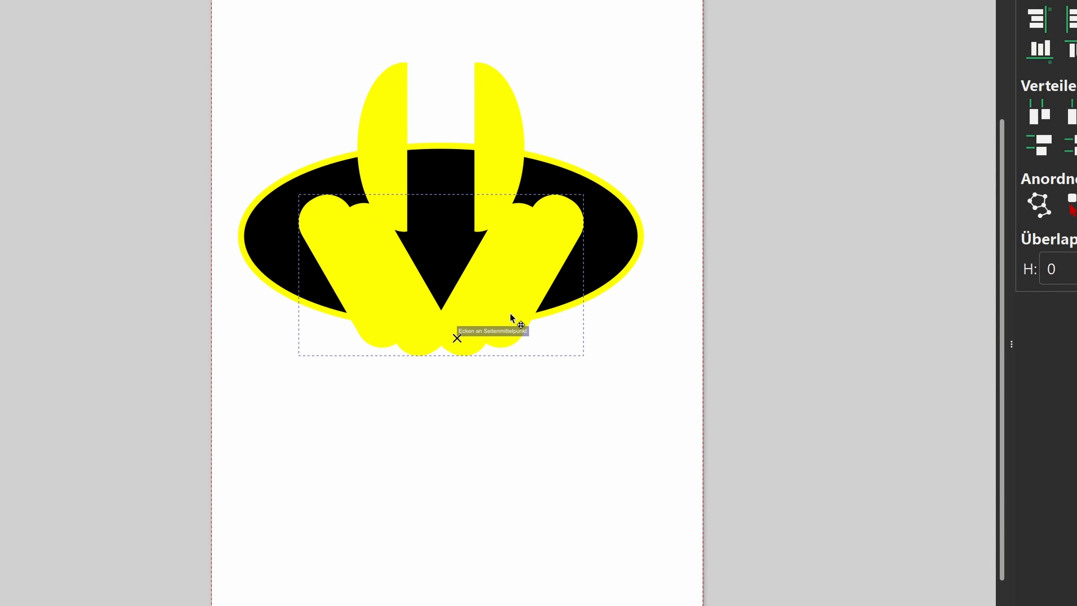
pyautogui.moveTo(511, 314); pyautogui.dragTo(511, 315)
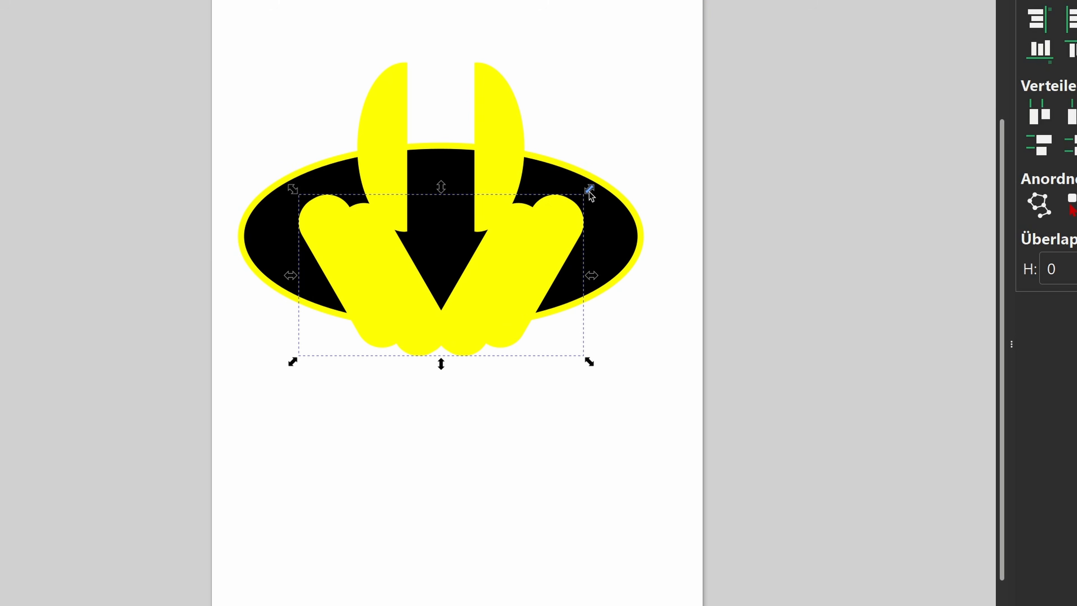
pyautogui.moveTo(590, 192); pyautogui.dragTo(570, 221)
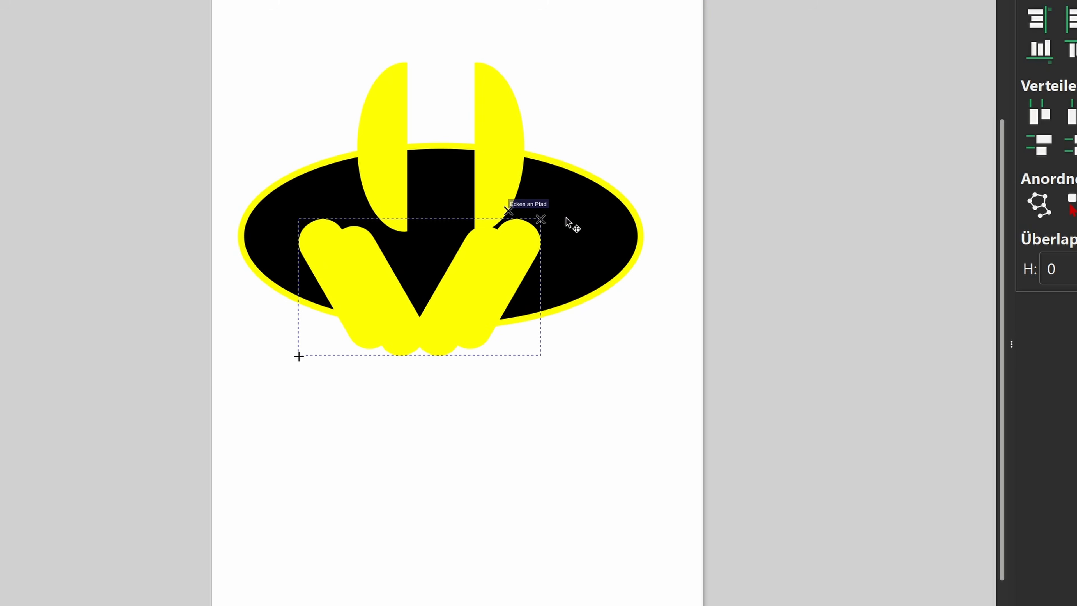
pyautogui.moveTo(482, 285); pyautogui.dragTo(498, 284)
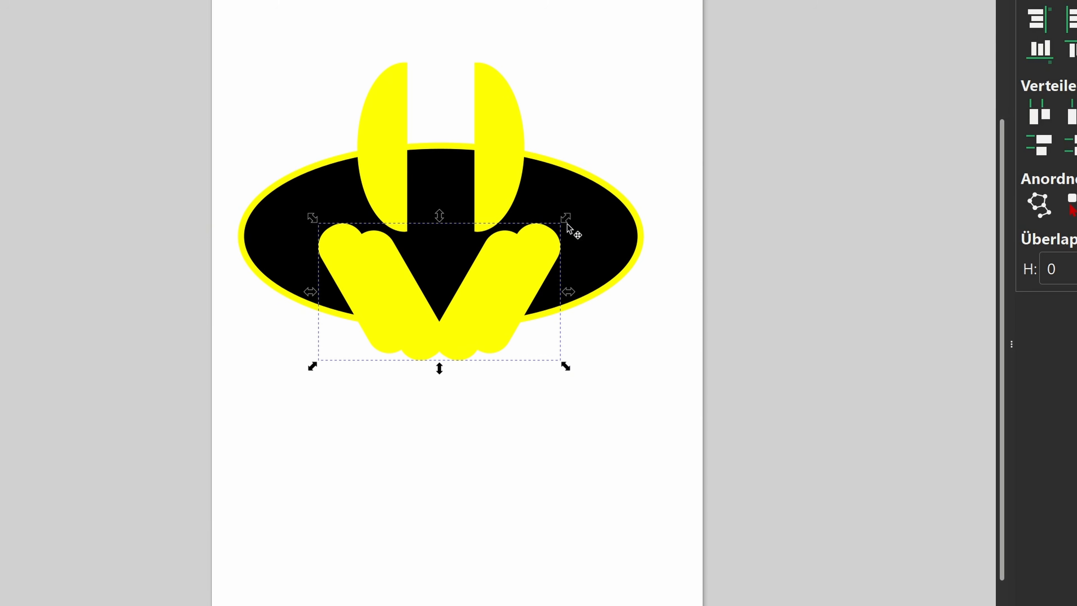
pyautogui.moveTo(567, 222); pyautogui.dragTo(545, 247)
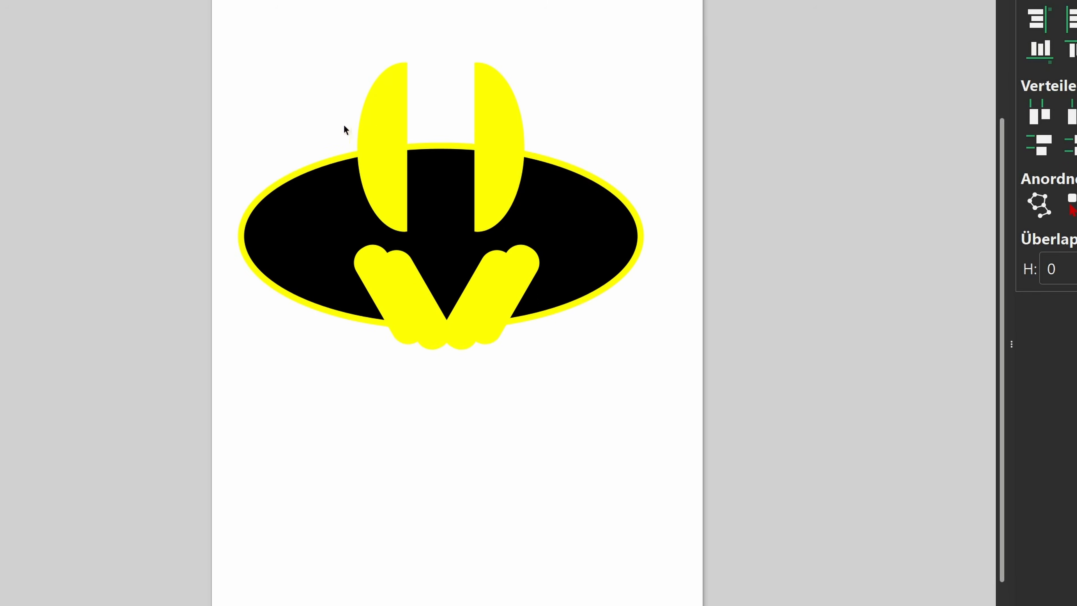
# Step: Group the two yellow half ellipses with the large black ellipse
pyautogui.click(382, 125)
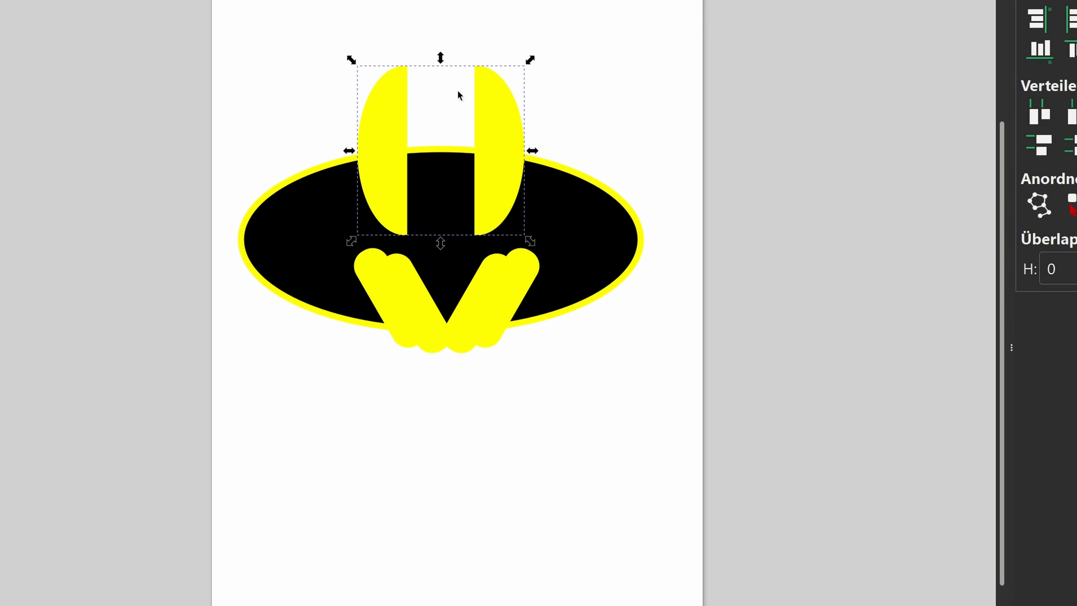
pyautogui.keyDown('shift'); pyautogui.click(297, 200); pyautogui.keyUp('shift')
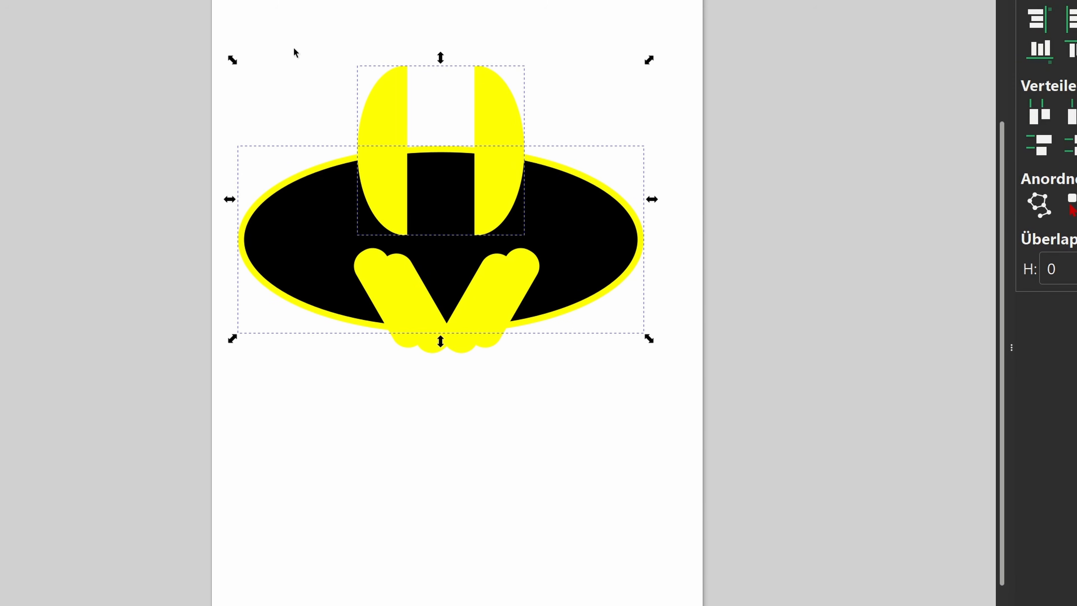
pyautogui.hotkey('ctrl', 'g')
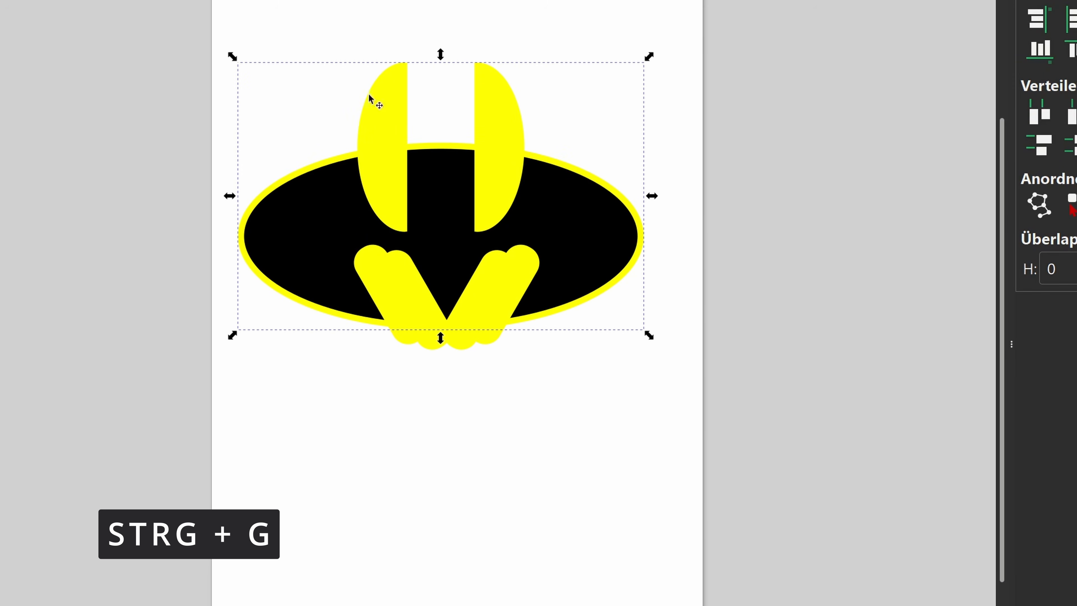
# Step: Center the ellipse group on the vertical axis of the slanted-shape group, aligning relative to the first selected object
pyautogui.click(406, 337)
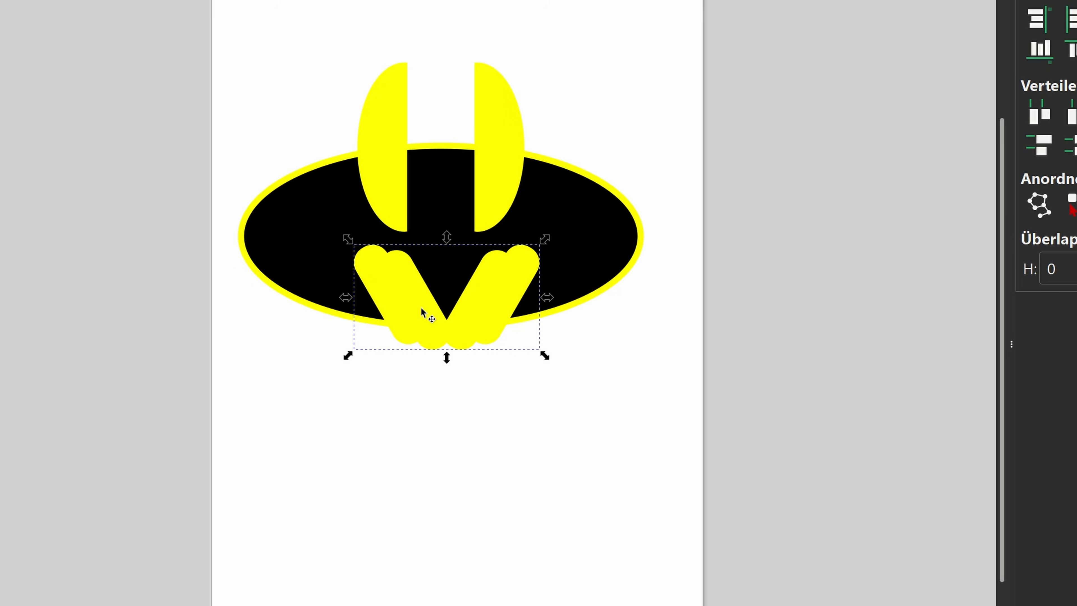
pyautogui.moveTo(397, 308)
pyautogui.mouseDown()
pyautogui.moveTo(397, 477)
pyautogui.moveTo(411, 361)
pyautogui.moveTo(391, 311)
pyautogui.mouseUp()
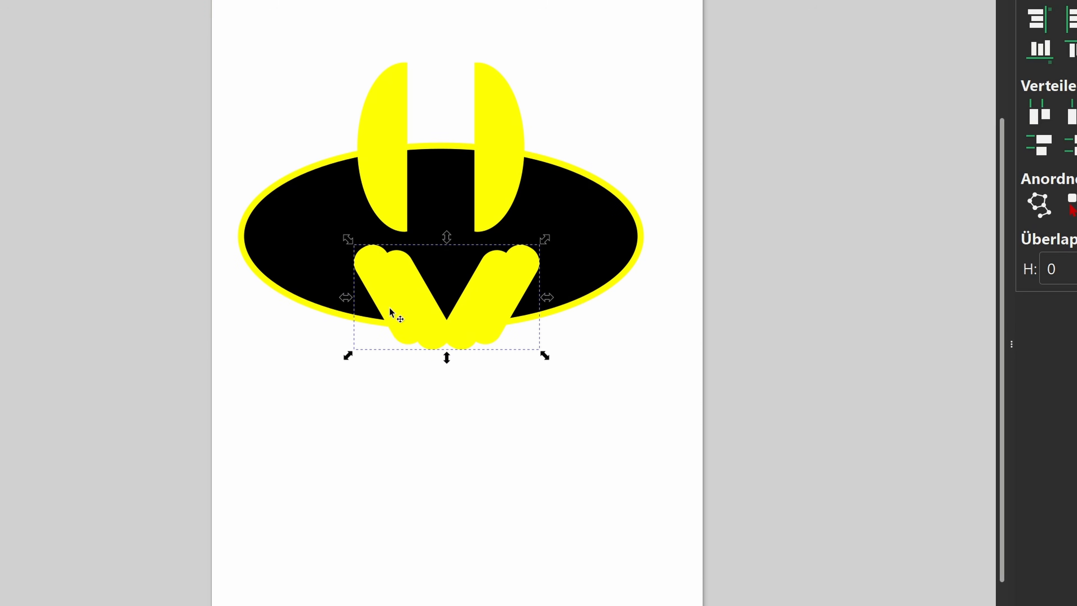
pyautogui.keyDown('shift'); pyautogui.click(303, 235); pyautogui.keyUp('shift')
pyautogui.hotkey('ctrl', 'shift', 'a')
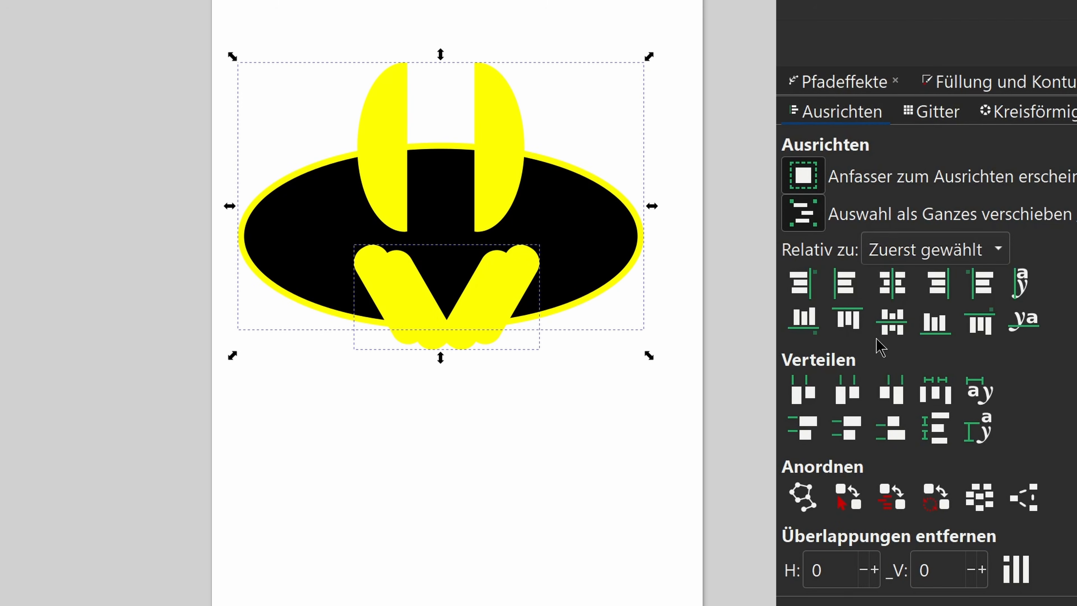
pyautogui.click(890, 285)
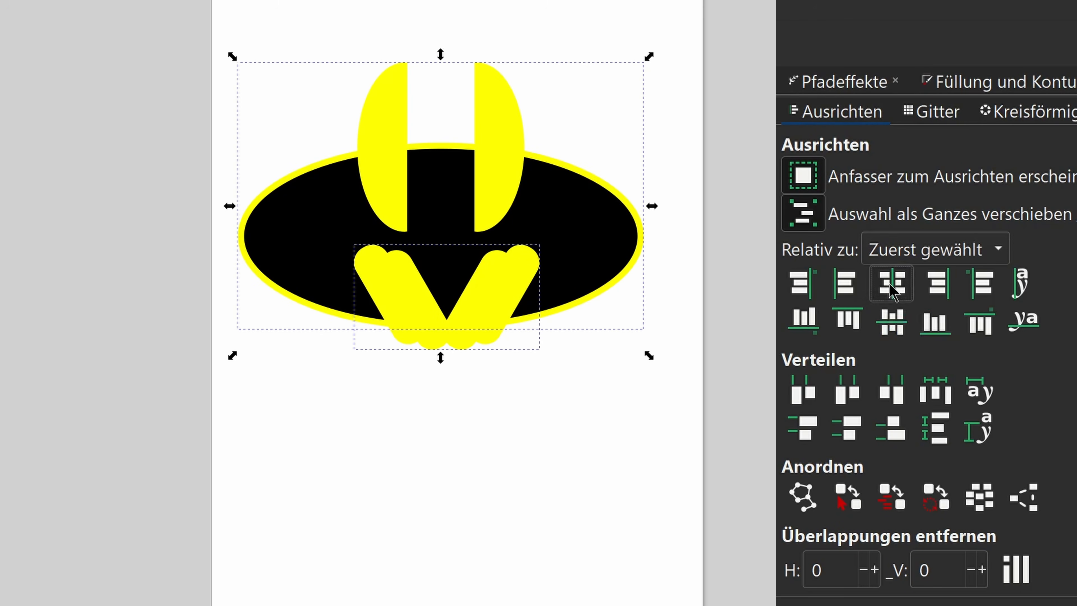
pyautogui.click(658, 372)
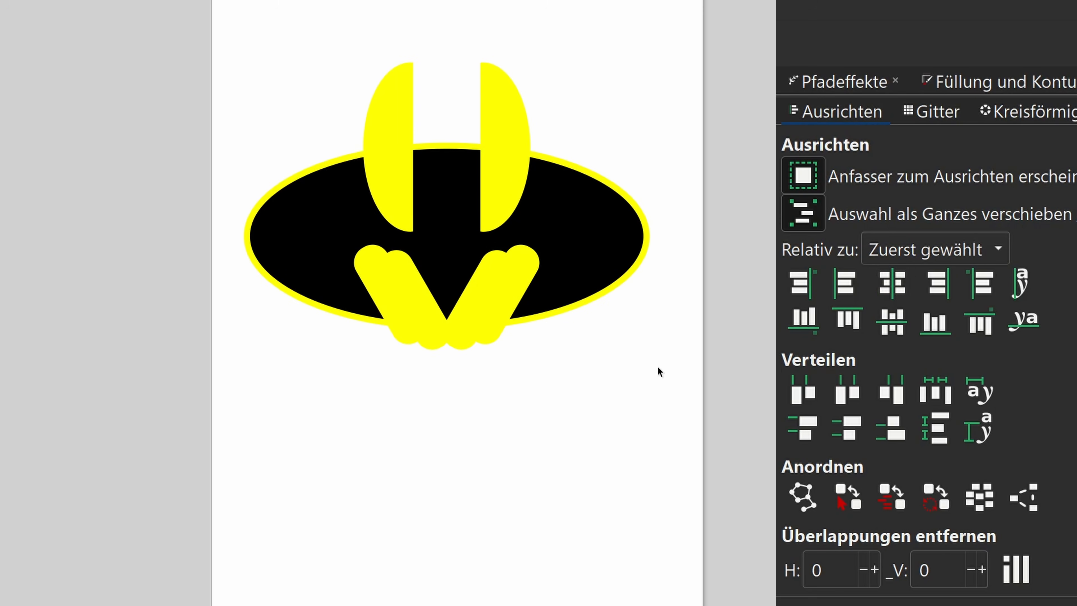
# Step: Stretch the slanted-shape group horizontally to both sides so it spreads wider across the ellipse, keeping its height
pyautogui.click(518, 288)
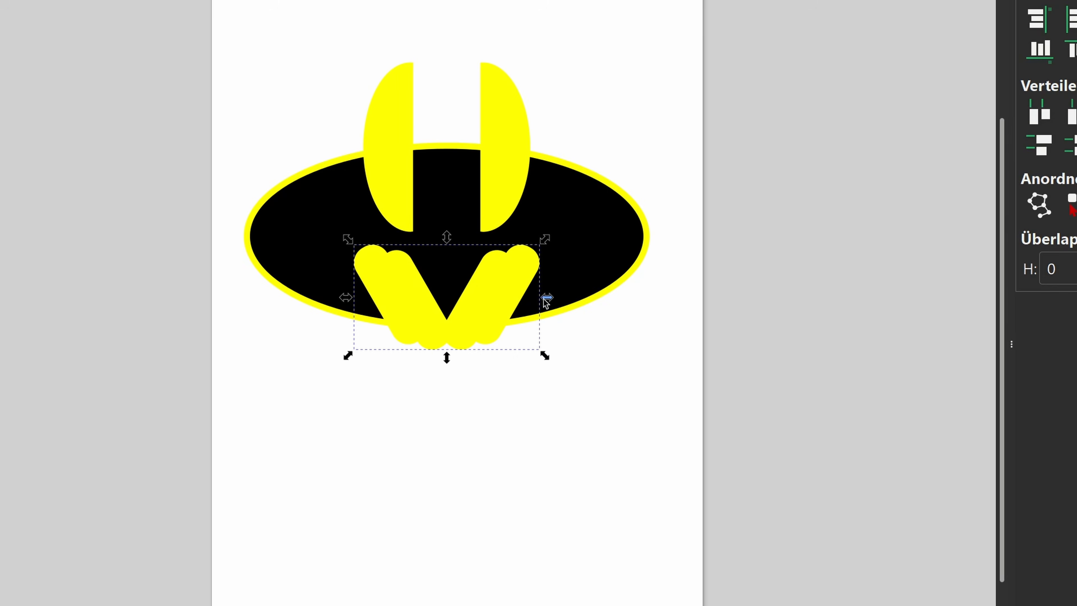
pyautogui.moveTo(544, 298); pyautogui.dragTo(583, 302)
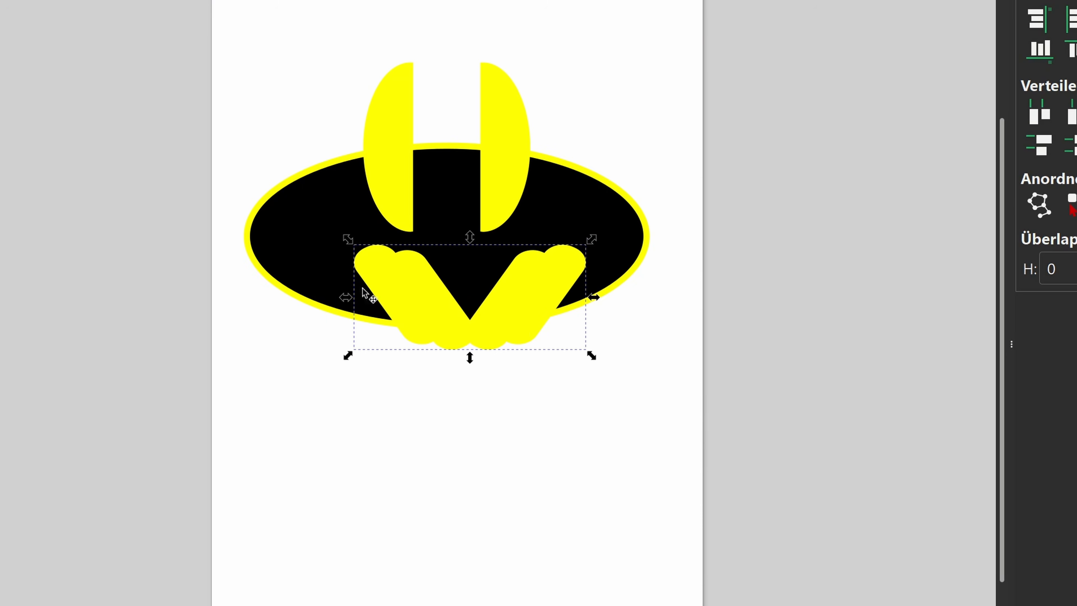
pyautogui.moveTo(353, 297); pyautogui.dragTo(310, 303)
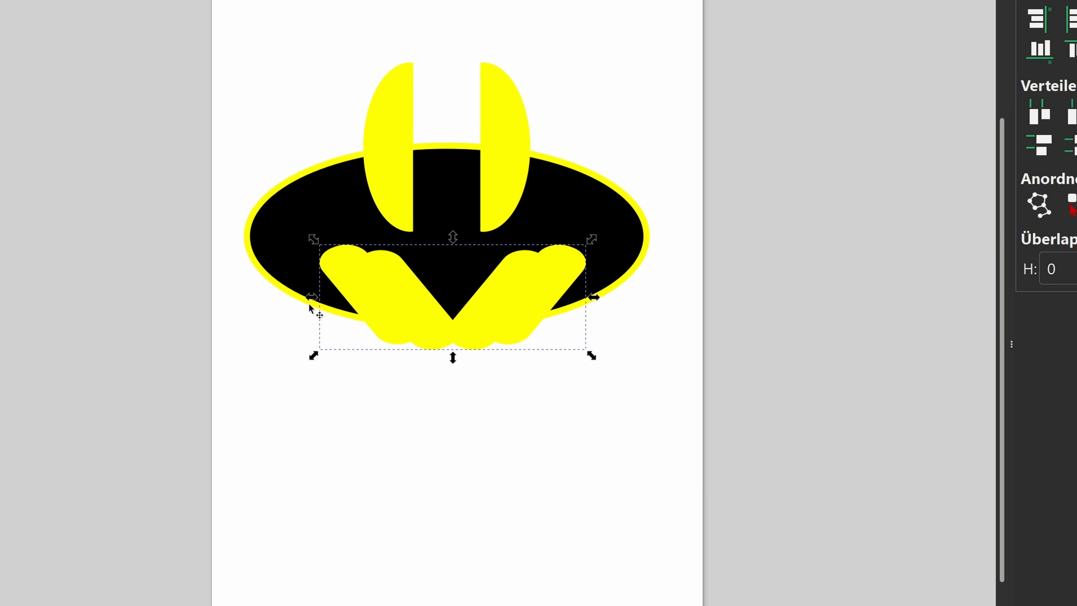
# Step: Center the widened slanted-shape group on the vertical axis of the ellipse group
pyautogui.click(361, 173)
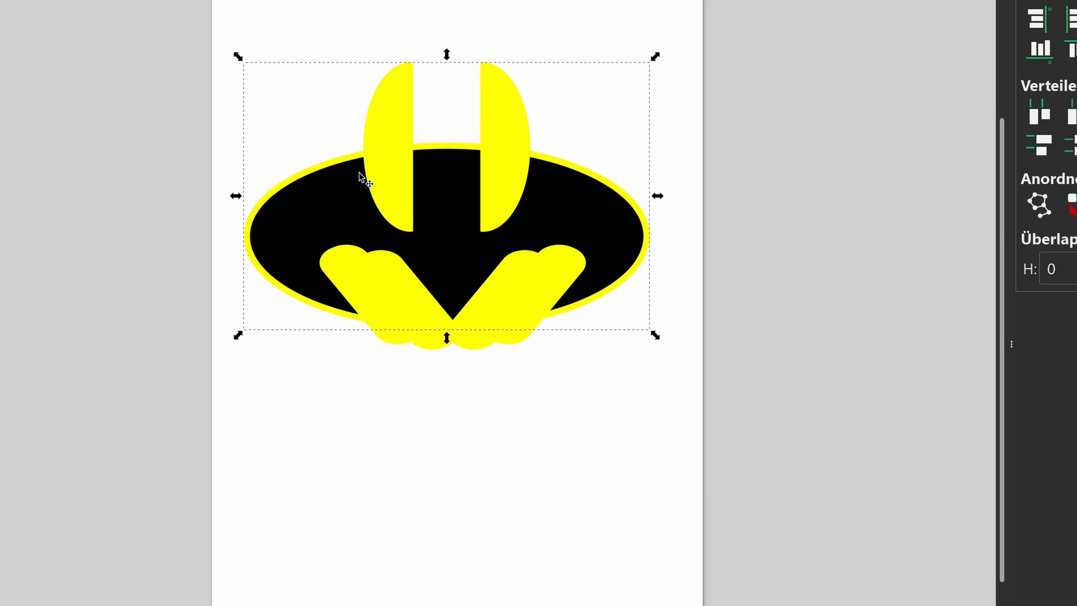
pyautogui.moveTo(135, 5); pyautogui.dragTo(743, 468)
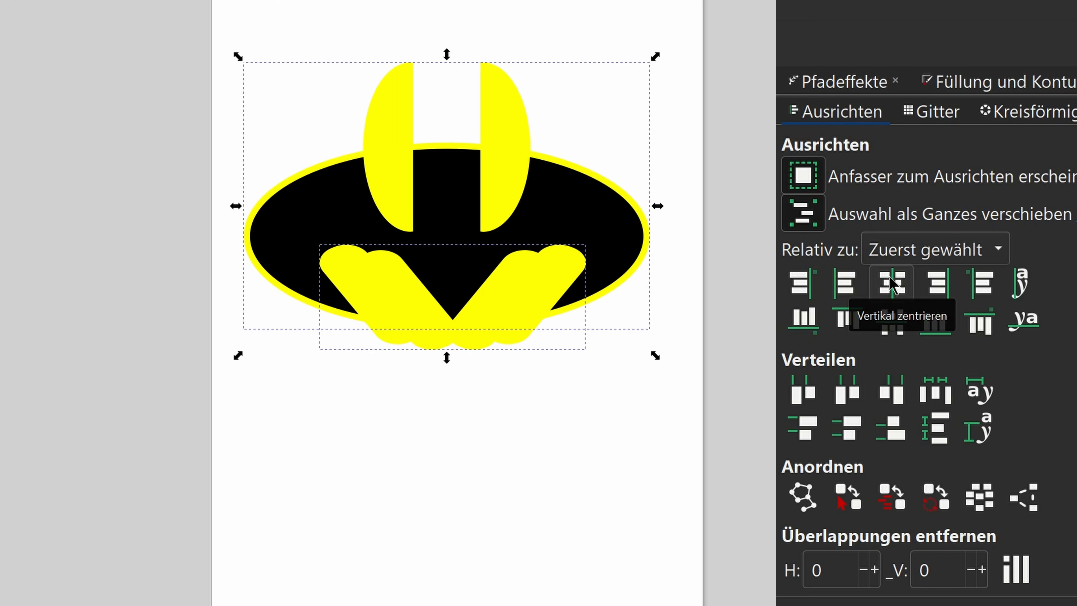
pyautogui.click(890, 282)
pyautogui.click(638, 472)
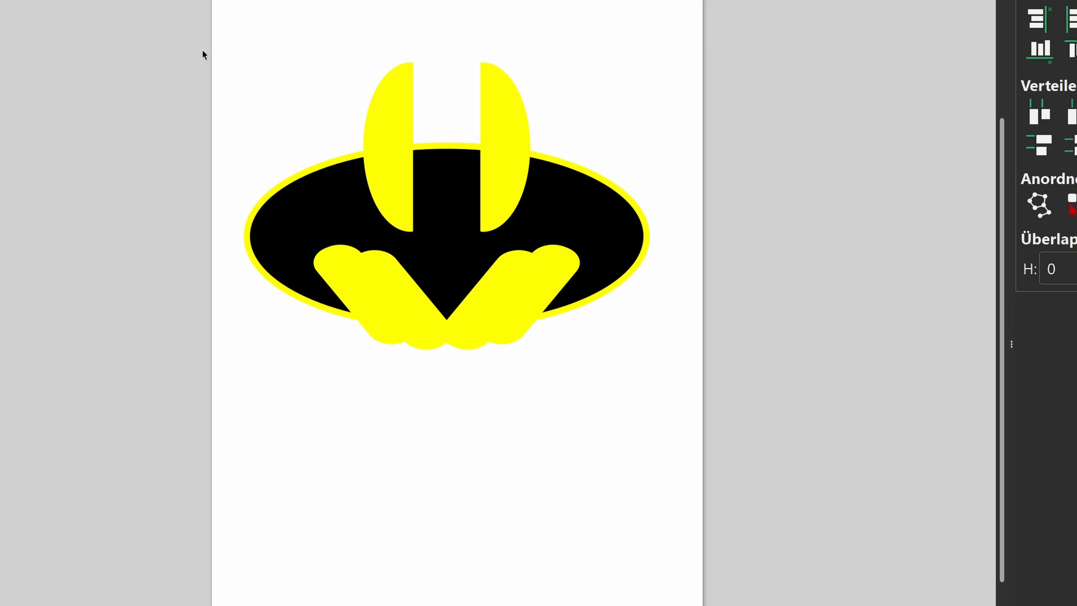
# Step: Load all the logo shapes into the Shape Builder and remove every region of the two upper half ellipses
pyautogui.moveTo(184, 10); pyautogui.dragTo(746, 405)
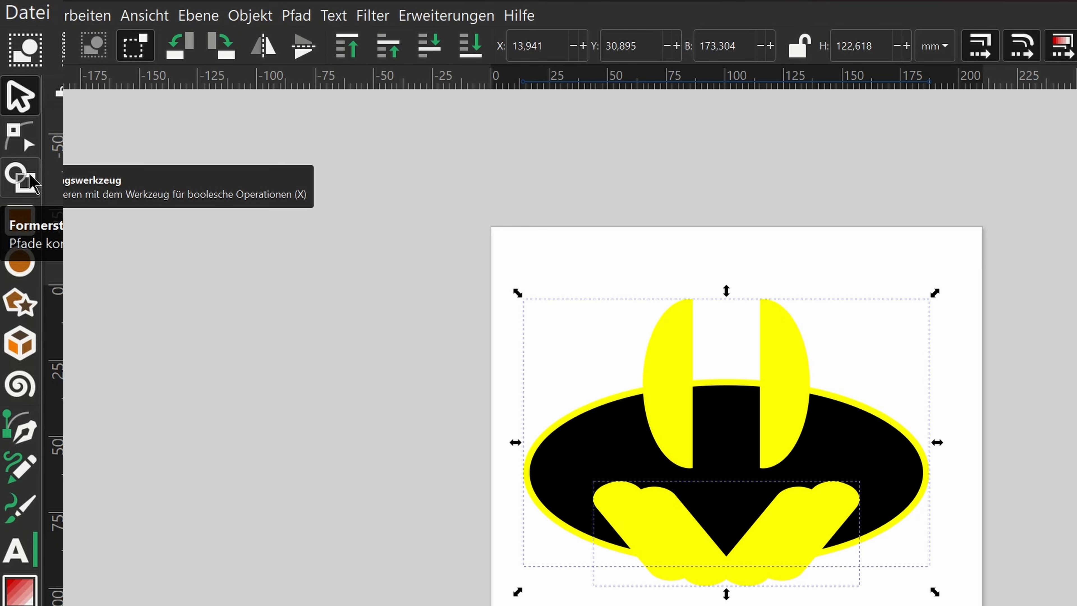
pyautogui.click(31, 180)
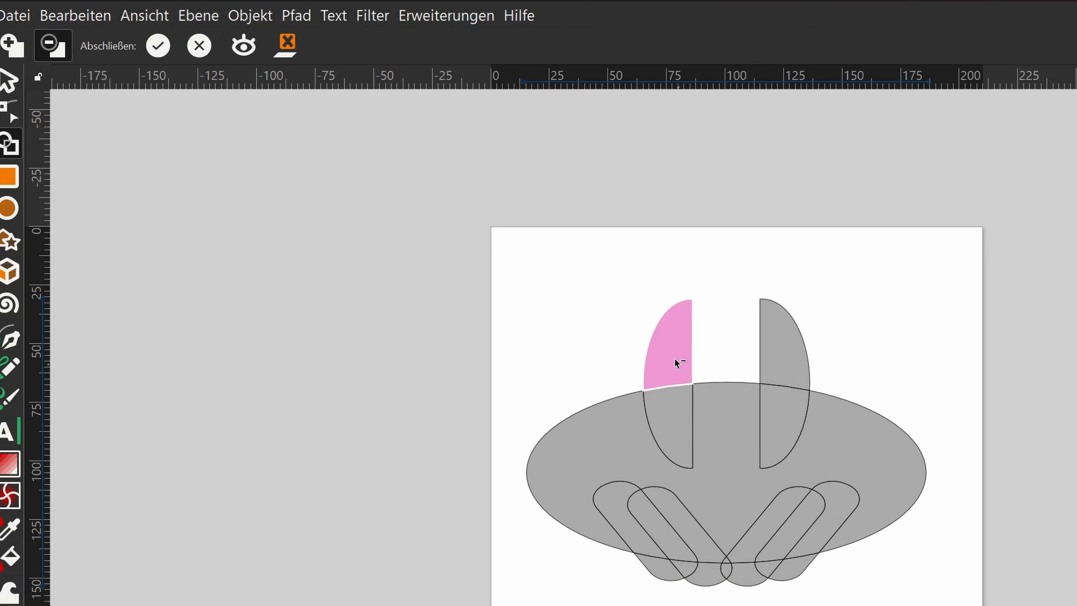
pyautogui.moveTo(673, 360); pyautogui.dragTo(680, 405)
pyautogui.moveTo(779, 358); pyautogui.dragTo(780, 405)
# Step: Remove all regions of both slanted rounded shapes in the Shape Builder, including the parts below the ellipse, and apply the result
pyautogui.moveTo(791, 511); pyautogui.dragTo(817, 520)
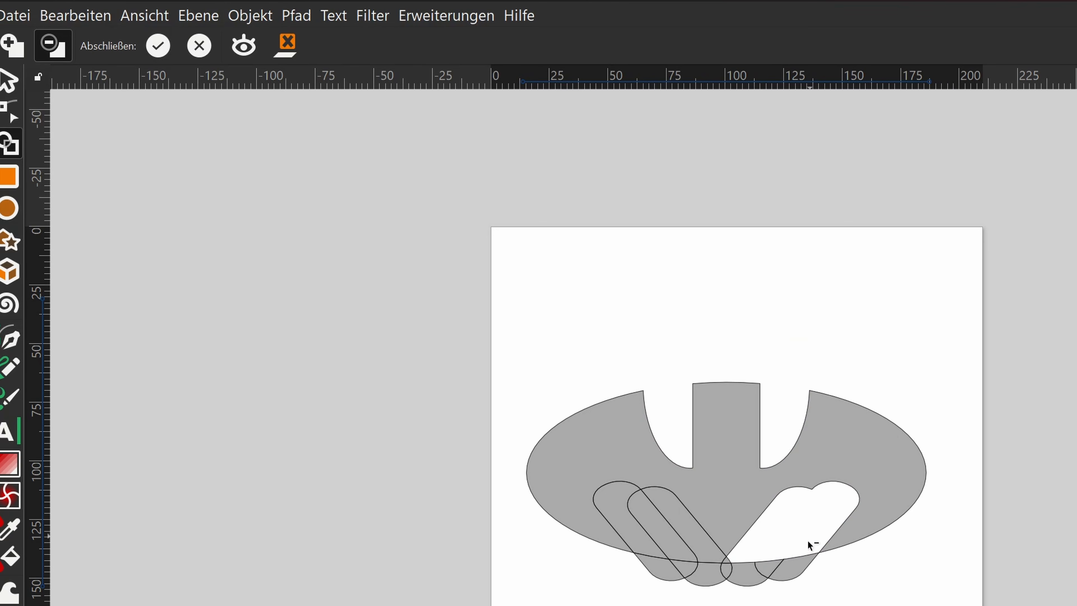
pyautogui.click(796, 571)
pyautogui.click(772, 567)
pyautogui.click(750, 579)
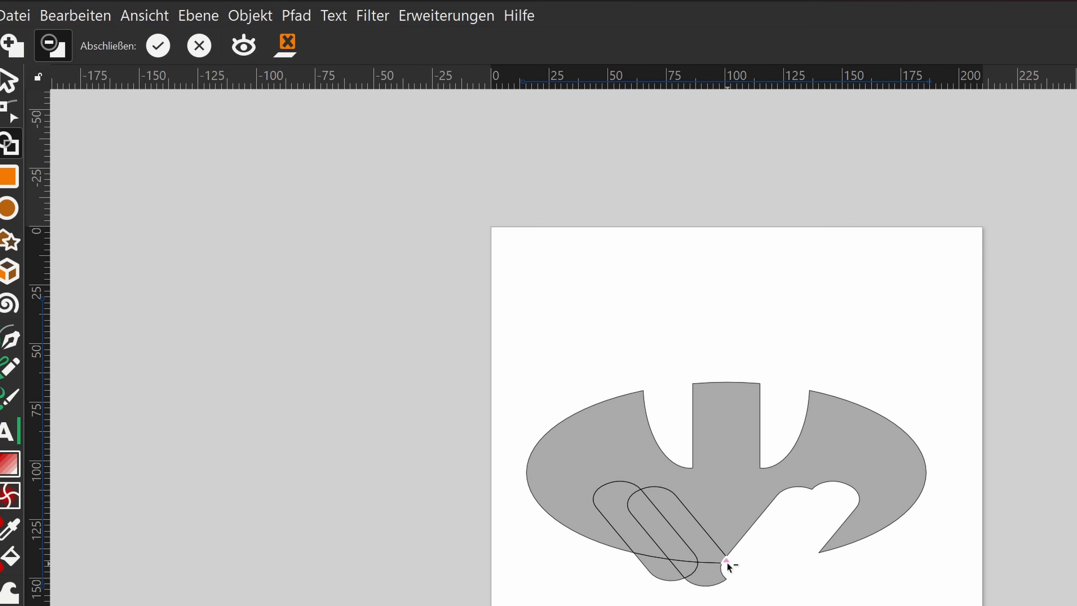
pyautogui.click(712, 550)
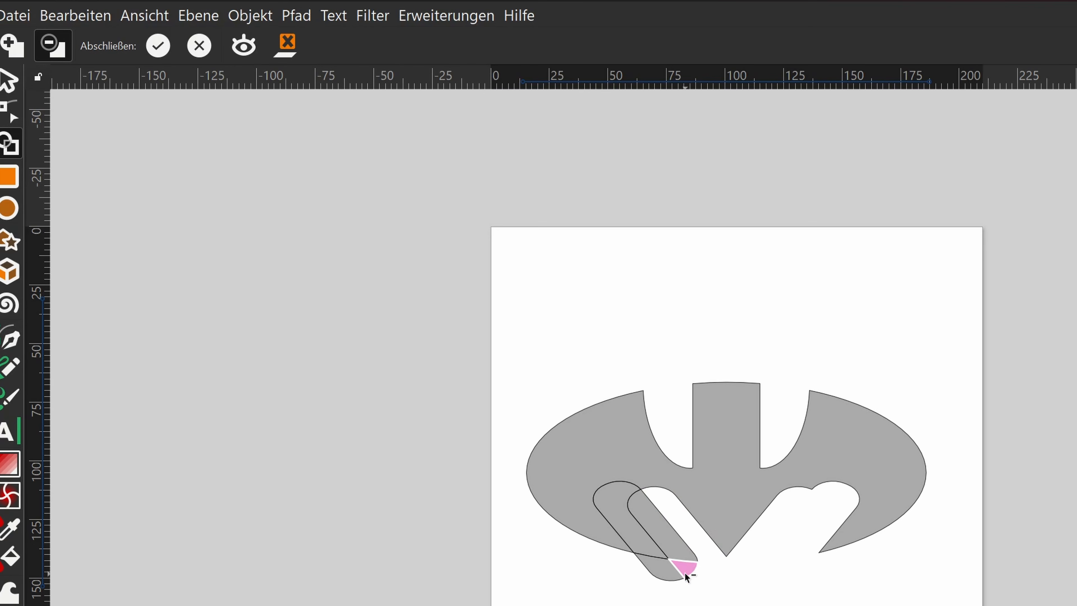
pyautogui.click(685, 550)
pyautogui.click(633, 517)
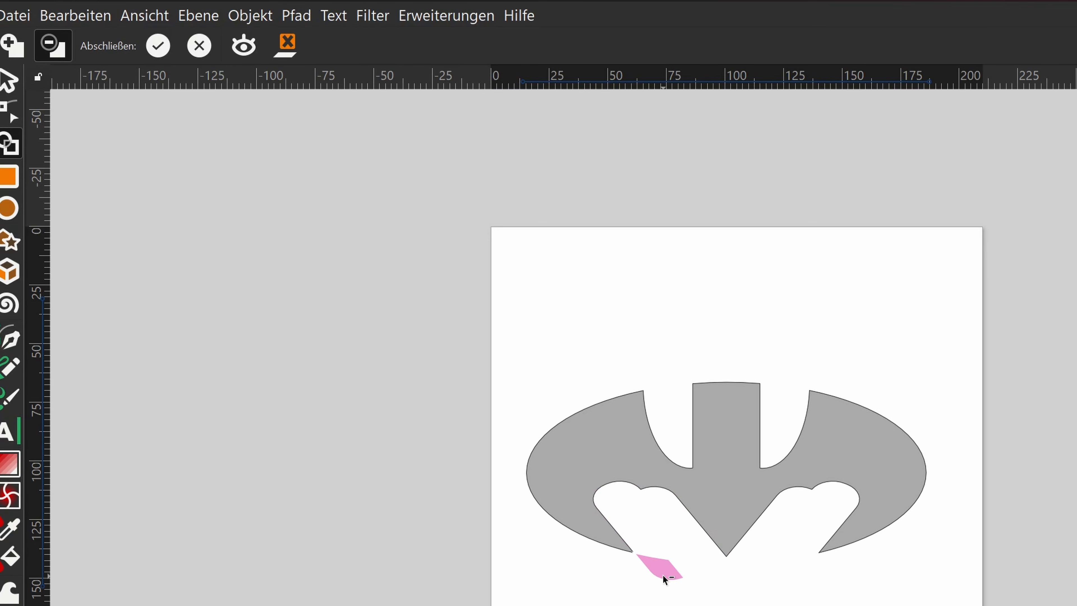
pyautogui.click(663, 575)
pyautogui.click(15, 97)
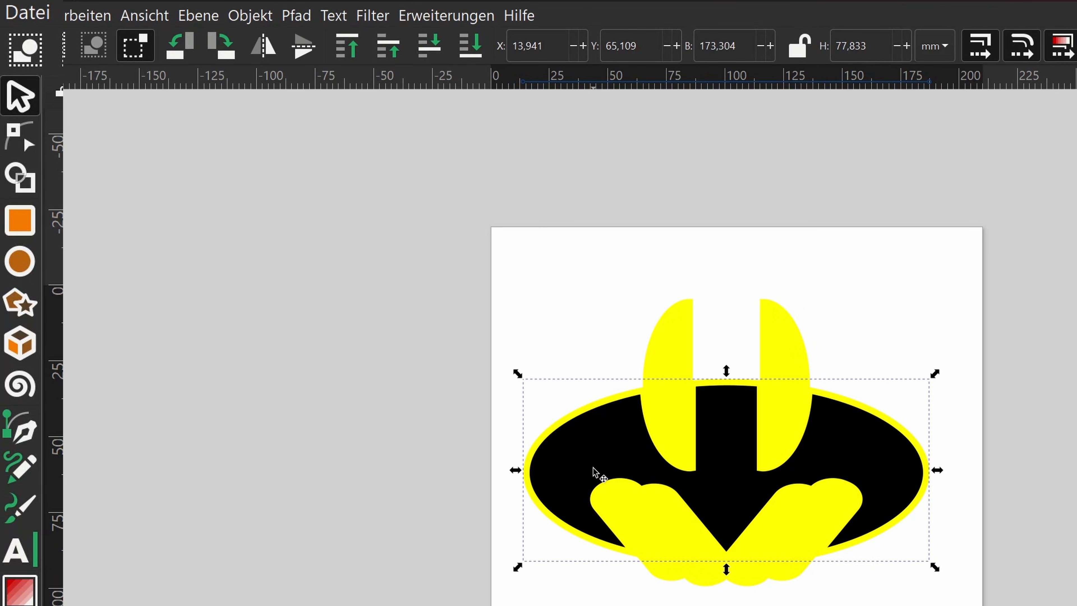
# Step: Move the resulting bat shape below the original shapes on the page and remove its yellow stroke
pyautogui.moveTo(593, 471); pyautogui.dragTo(603, 605)
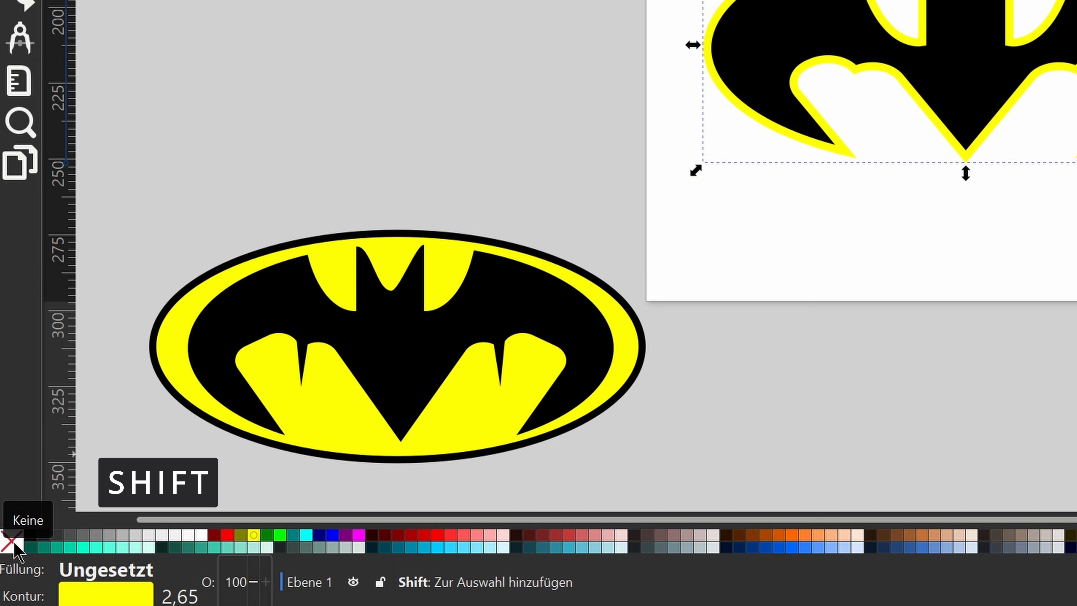
pyautogui.keyDown('shift'); pyautogui.click(12, 543); pyautogui.keyUp('shift')
pyautogui.moveTo(940, 55)
pyautogui.mouseDown()
pyautogui.moveTo(948, 40)
pyautogui.moveTo(937, 48)
pyautogui.mouseUp()
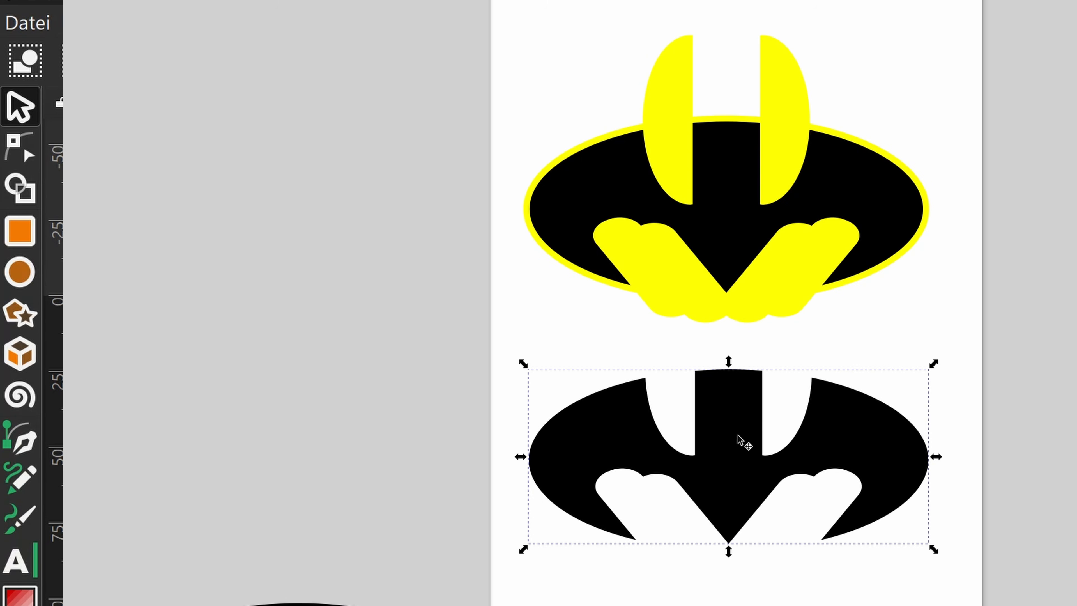
# Step: Edit the bat's nodes and move the top middle node straight down to form a curved notch between two pointed ears
pyautogui.click(29, 147)
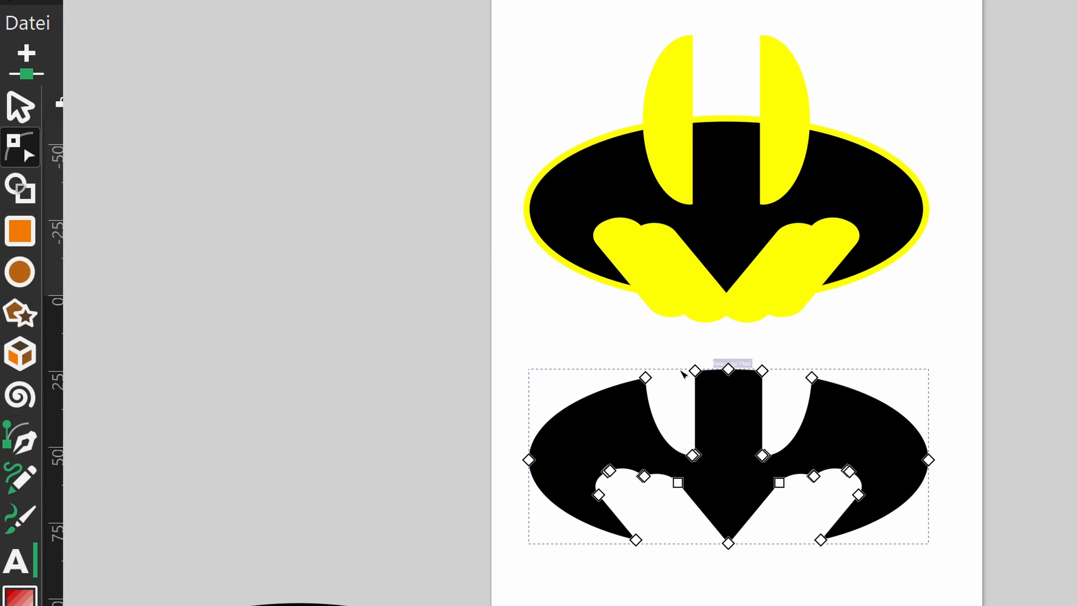
pyautogui.click(729, 370)
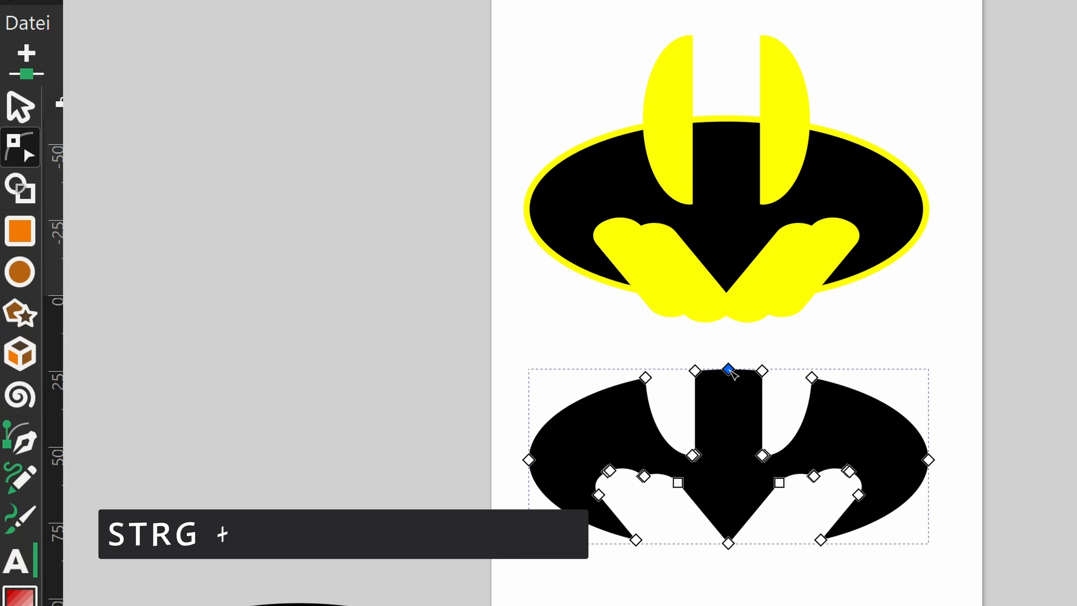
pyautogui.moveTo(729, 371); pyautogui.dragTo(724, 417)
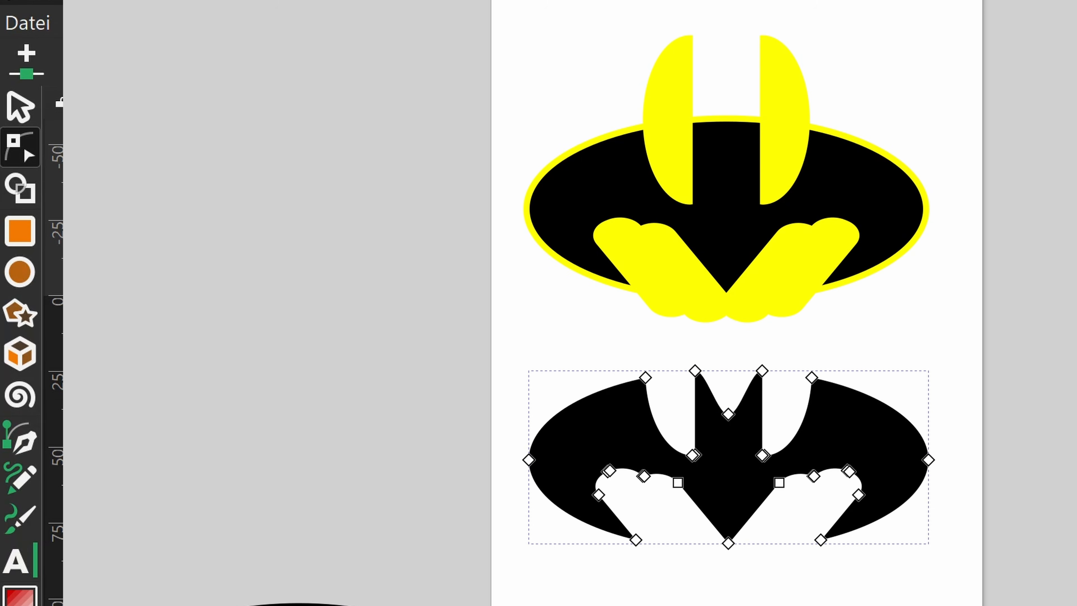
pyautogui.press('Escape')
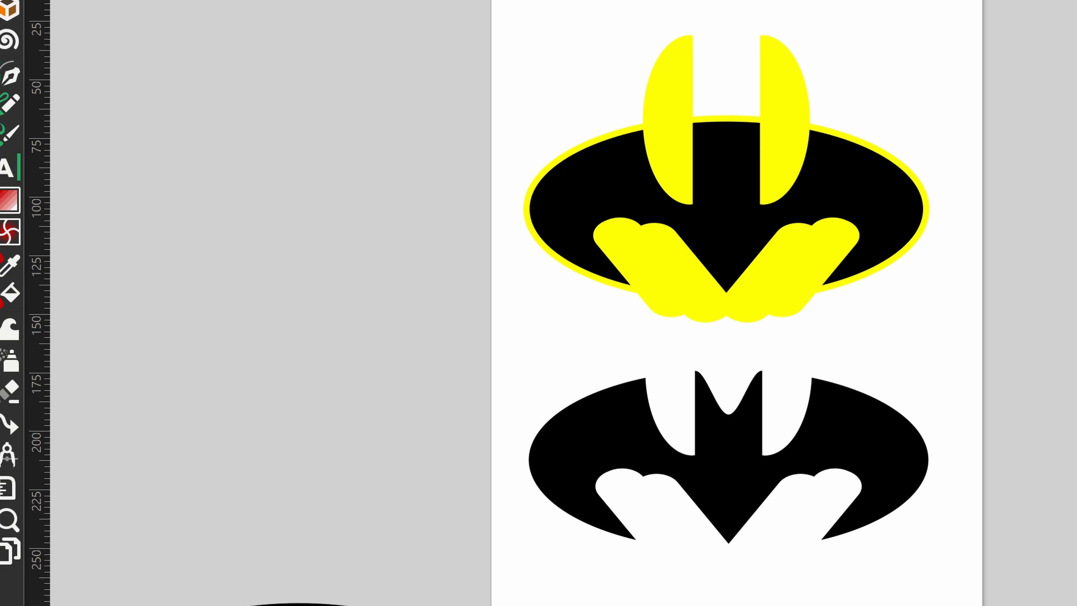
# Step: Move all the original construction shapes up and to the left, partly off the page and away from the bat
pyautogui.moveTo(419, 19); pyautogui.dragTo(993, 385)
pyautogui.moveTo(794, 298); pyautogui.dragTo(516, 130)
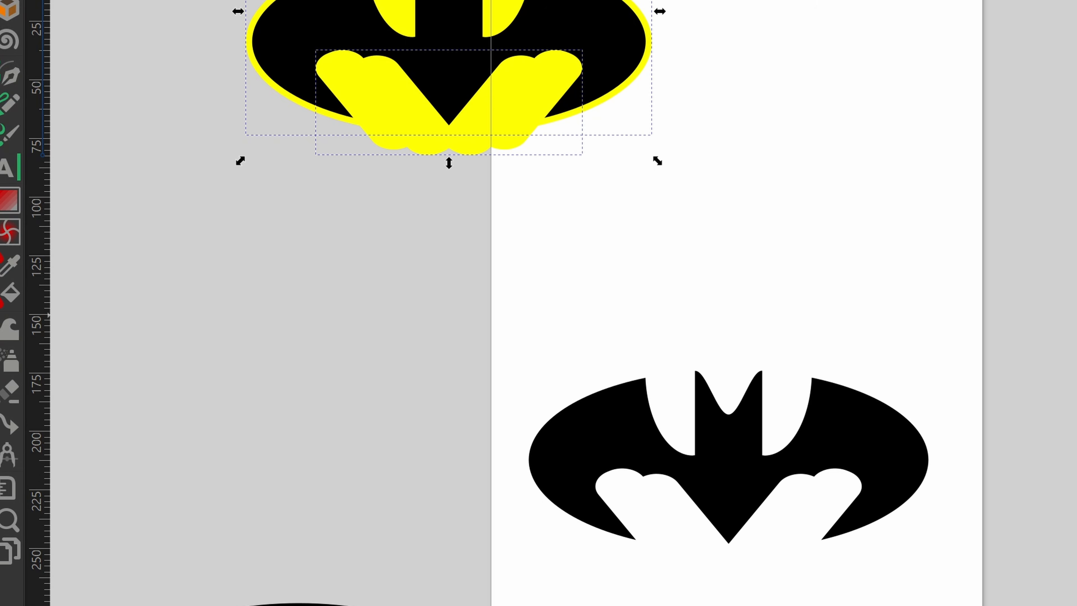
# Step: Draw a large yellow ellipse covering the whole bat shape and lower it behind the bat
pyautogui.press('e')
pyautogui.moveTo(408, 329); pyautogui.dragTo(982, 579)
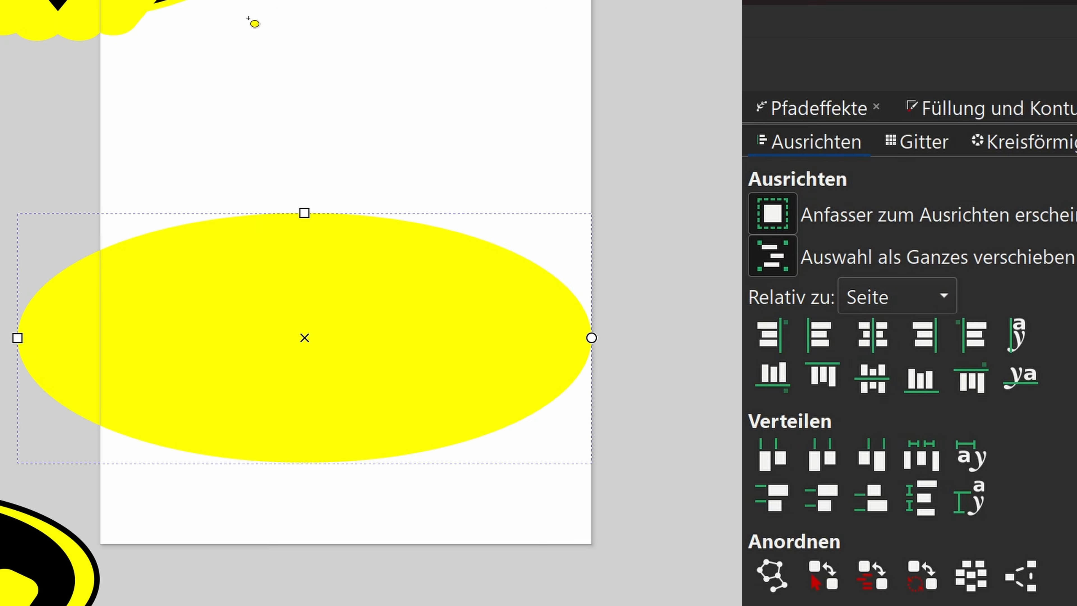
pyautogui.press('pagedown')
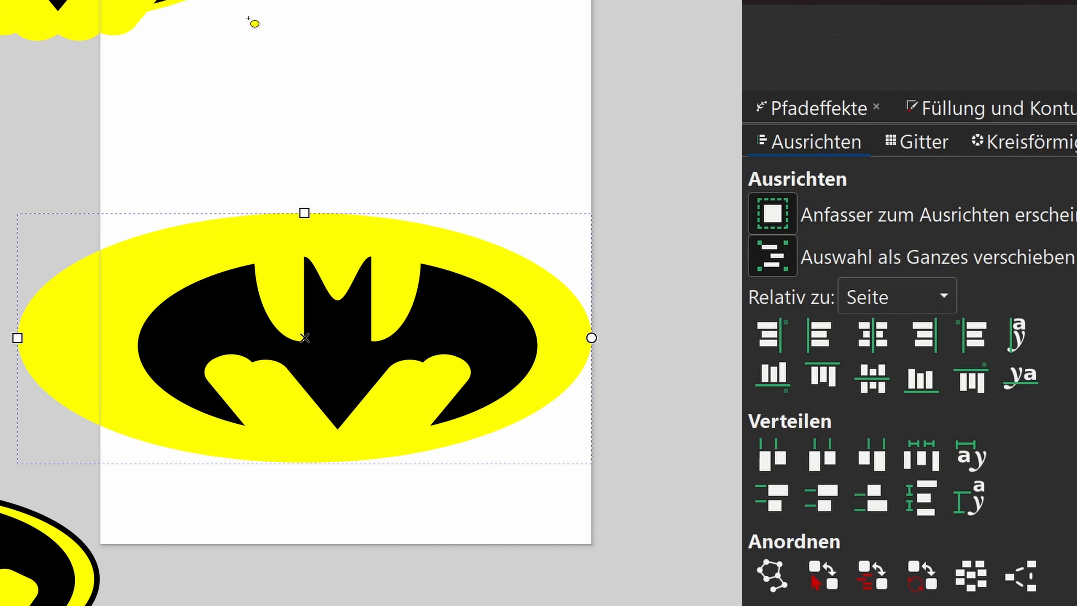
# Step: Centre the bat on the yellow ellipse both horizontally and vertically, aligning relative to the first selected object, the ellipse
pyautogui.press('s')
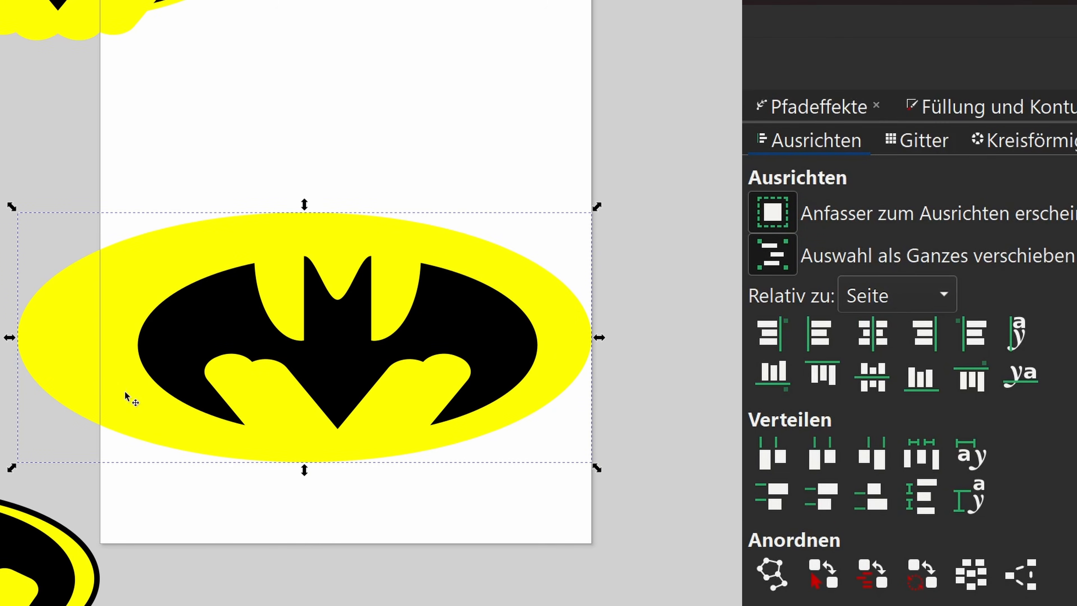
pyautogui.keyDown('shift'); pyautogui.click(199, 347); pyautogui.keyUp('shift')
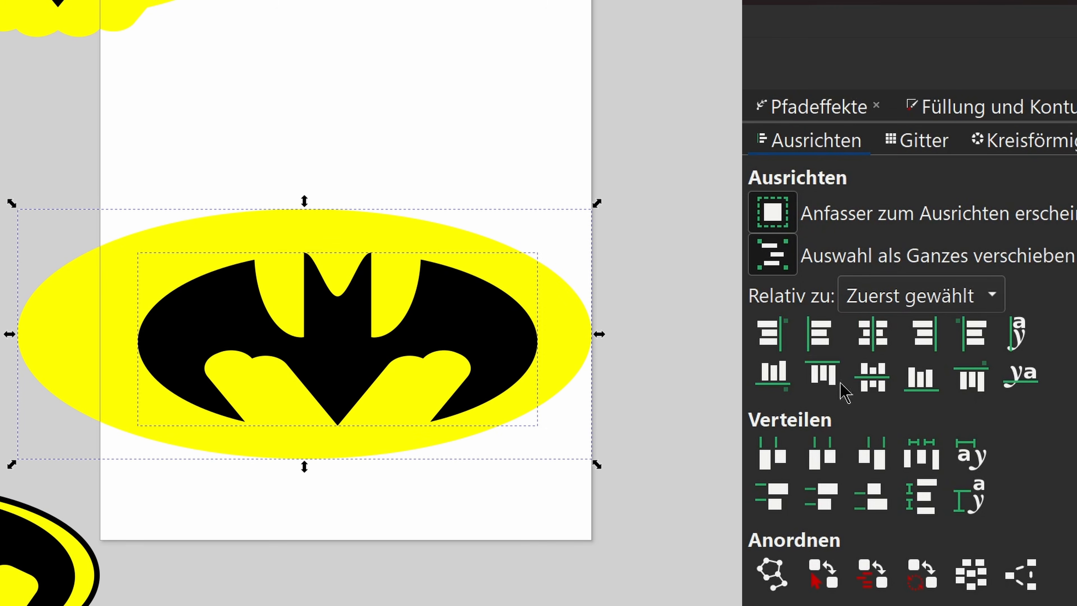
pyautogui.click(884, 350)
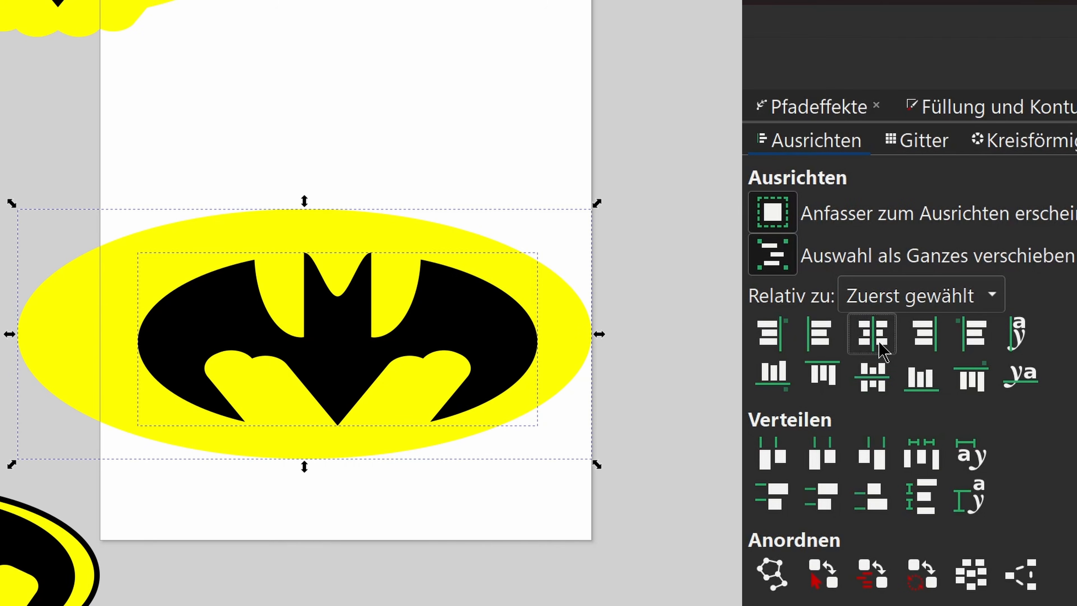
pyautogui.click(874, 377)
pyautogui.press('Escape')
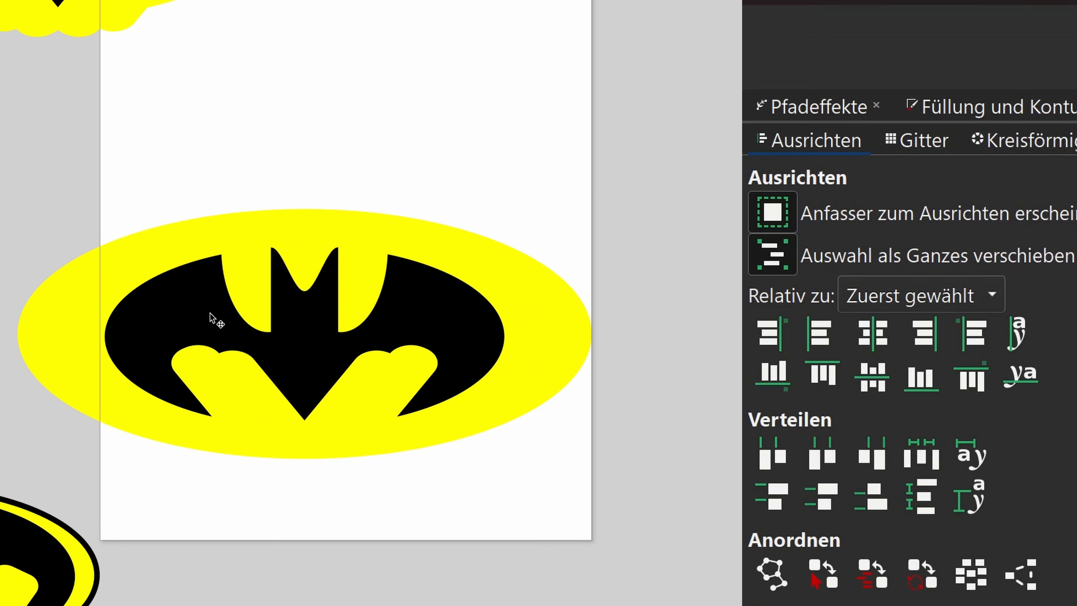
# Step: Give the yellow ellipse a black outline and shrink it proportionally around its centre until it closely frames the bat
pyautogui.click(123, 263)
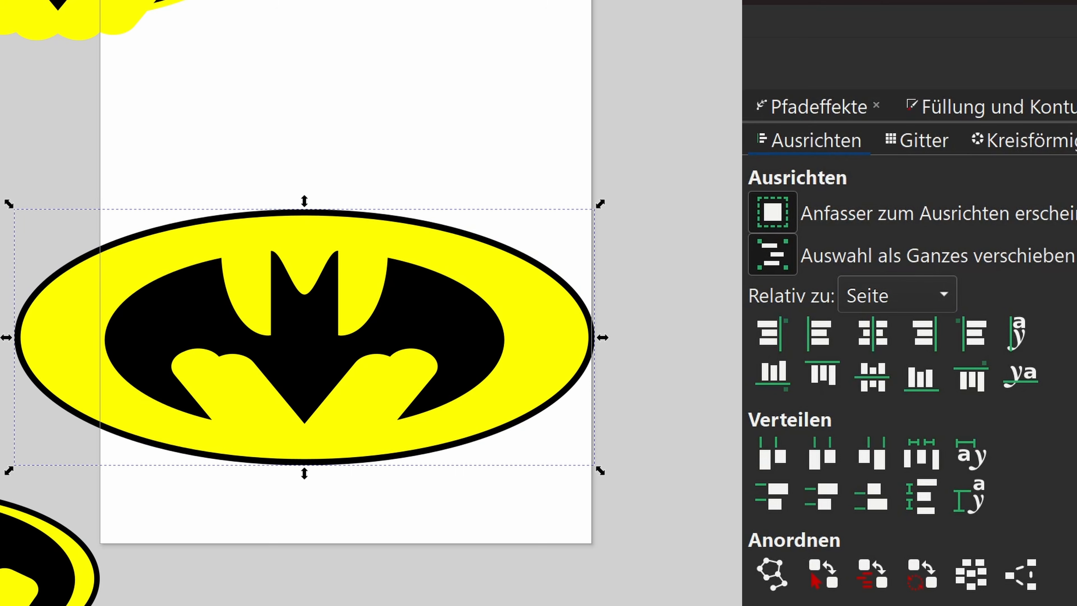
pyautogui.press('Escape')
pyautogui.click(76, 276)
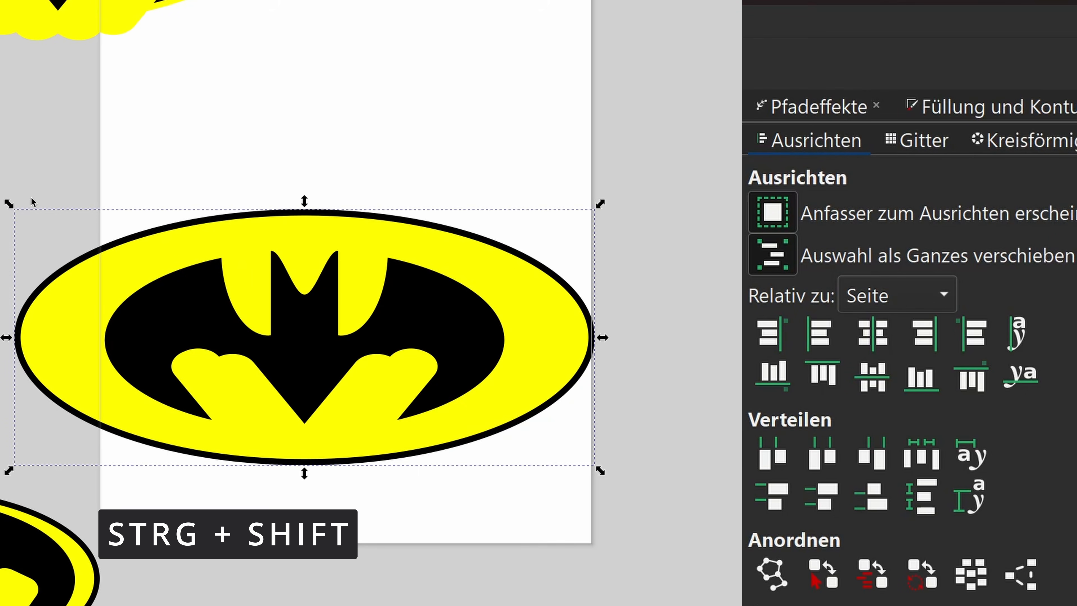
pyautogui.moveTo(10, 204); pyautogui.dragTo(38, 238)
pyautogui.press('Escape')
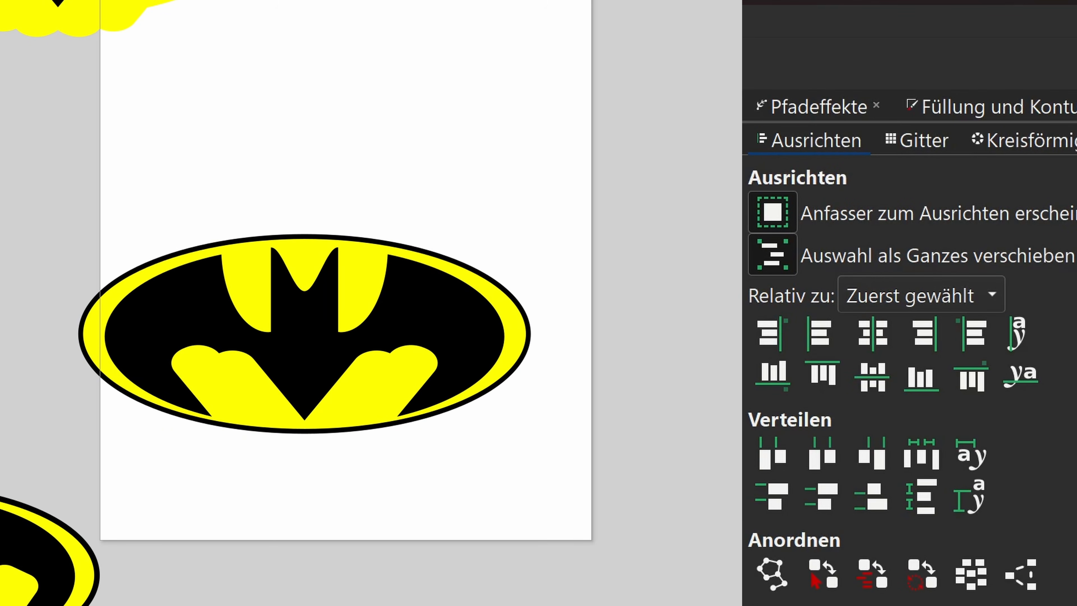